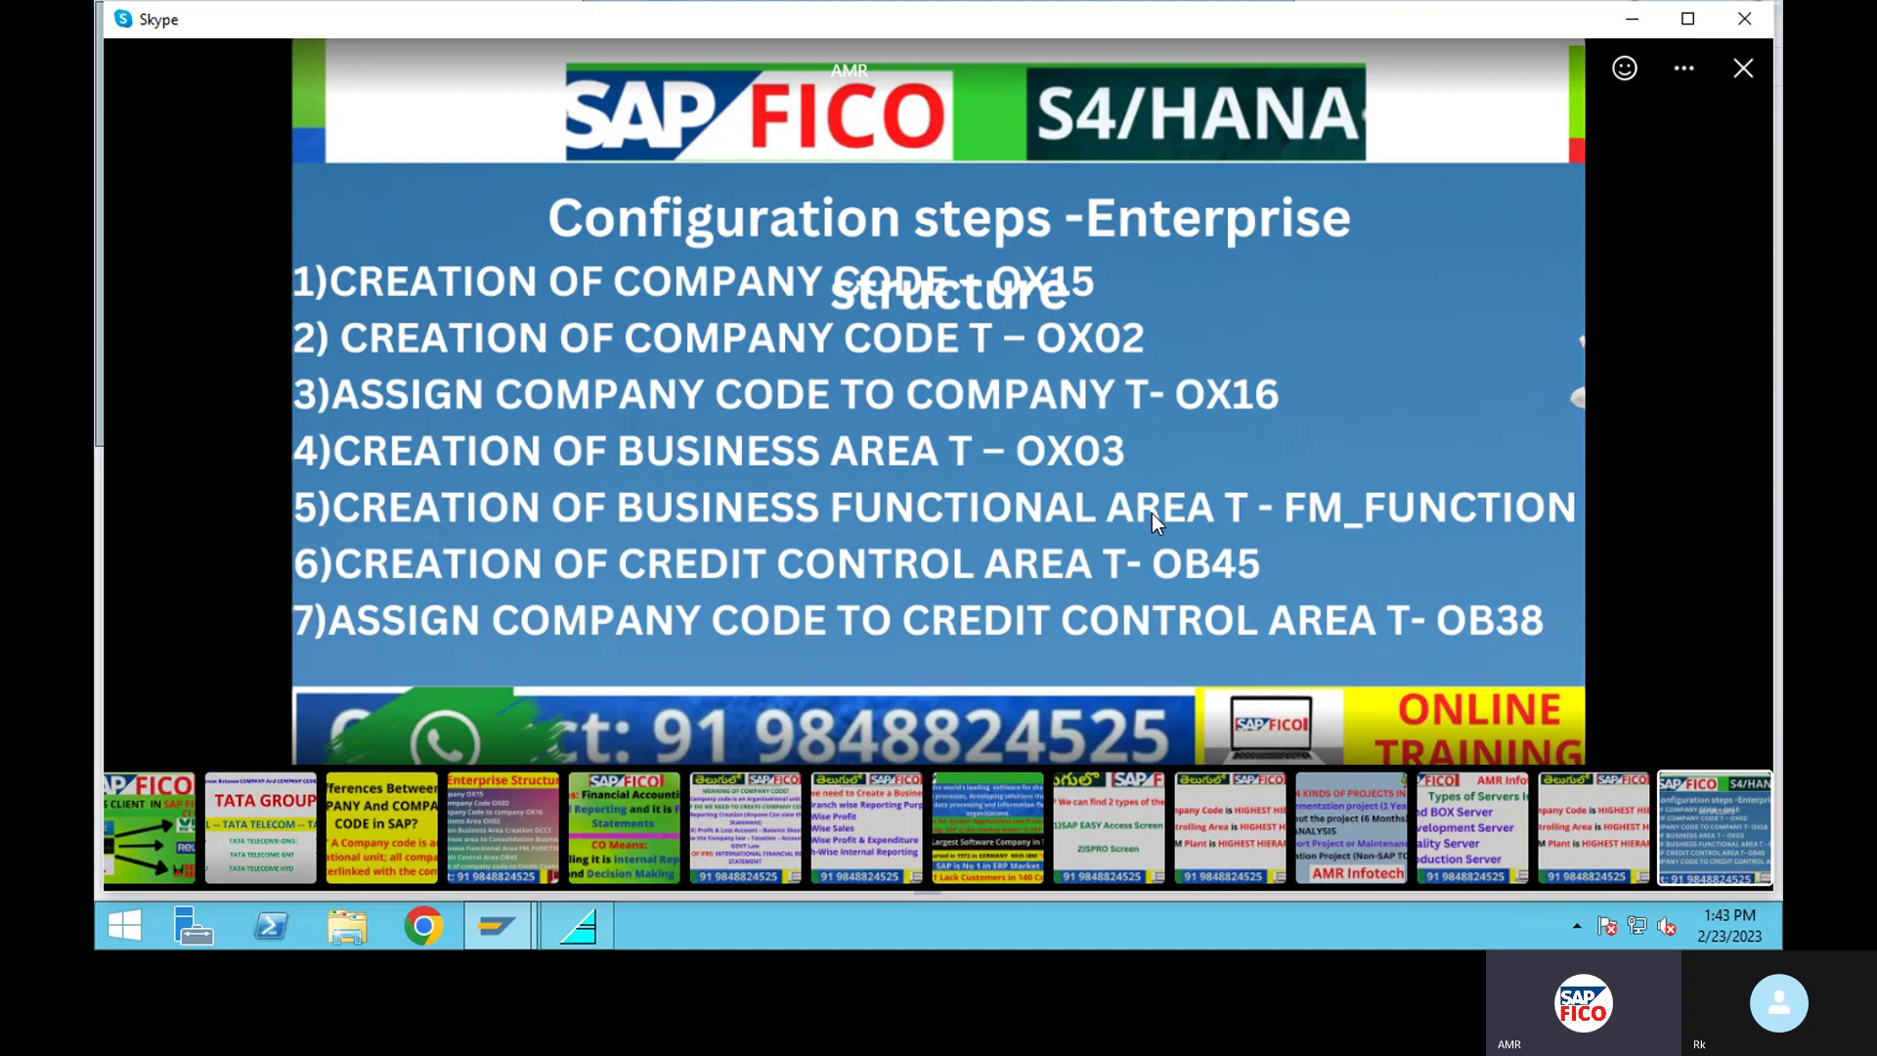
# Switch from the slide to the SAP Easy Access session and open transaction OX15.
pyautogui.click(489, 929)
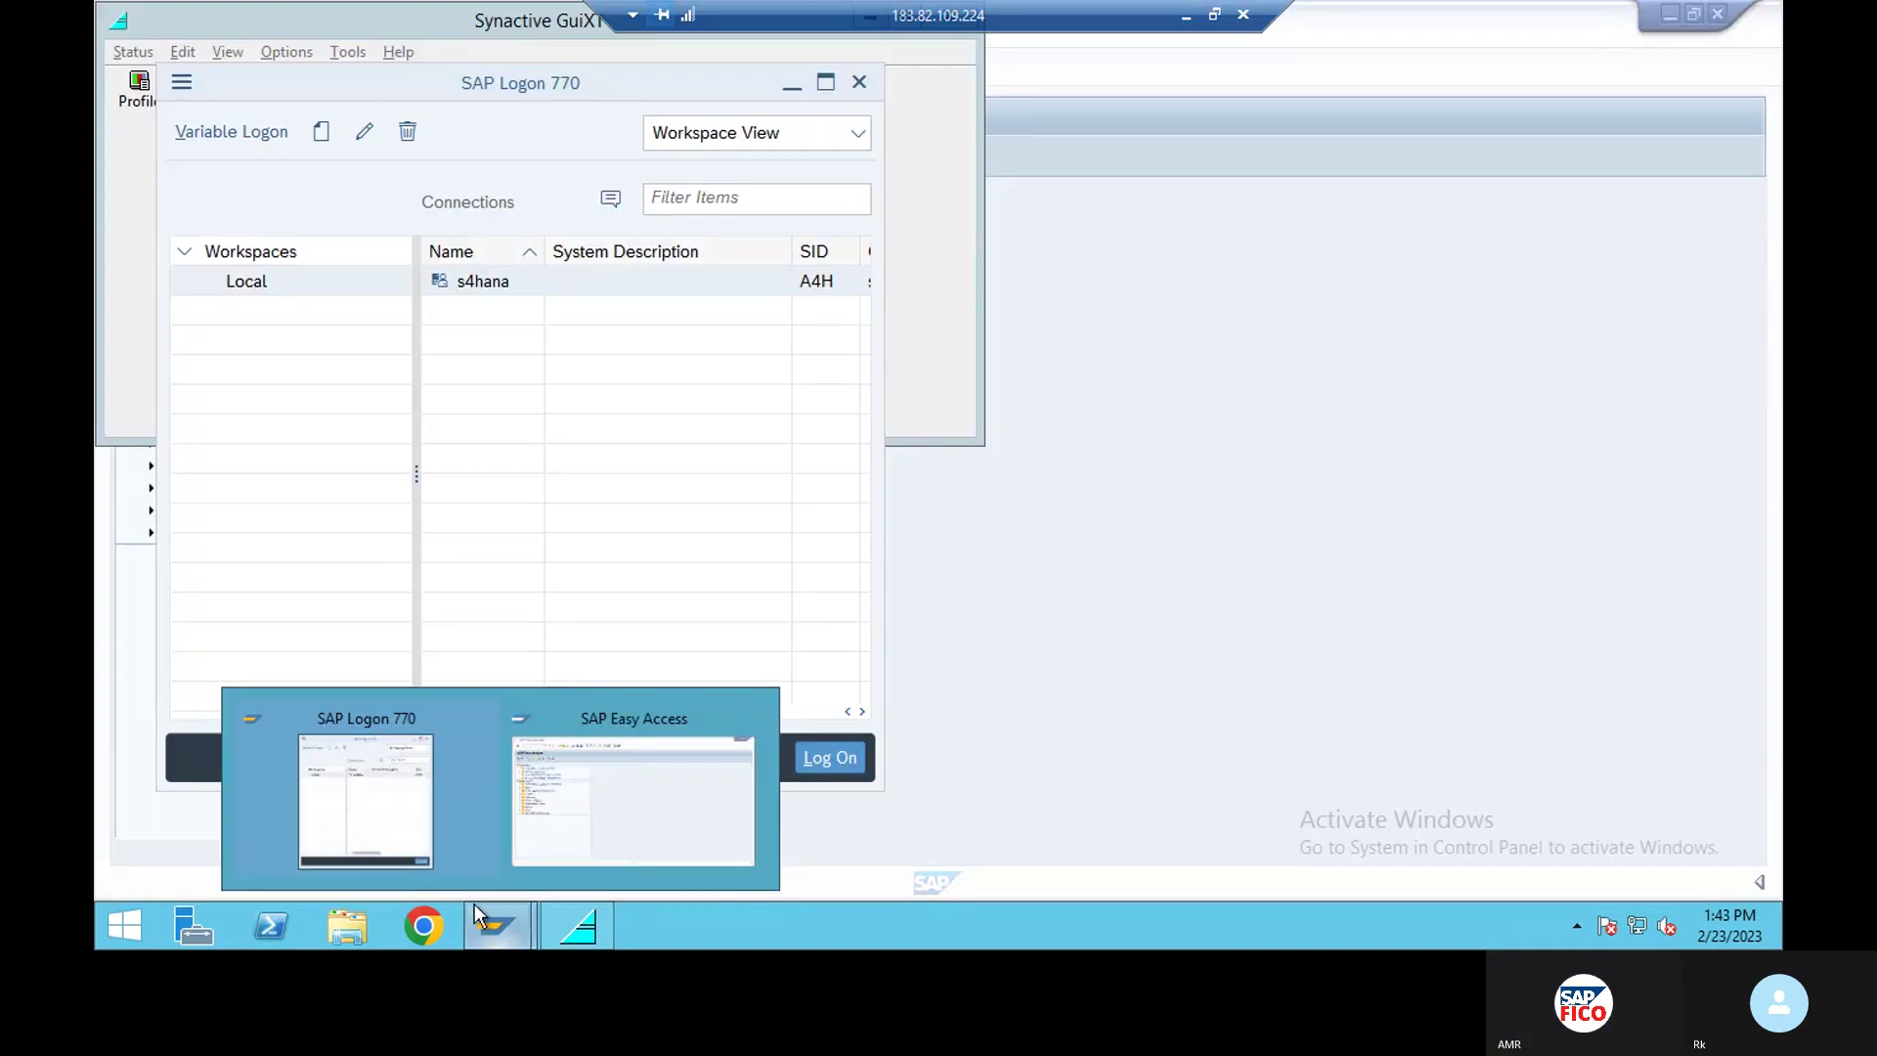
pyautogui.click(583, 802)
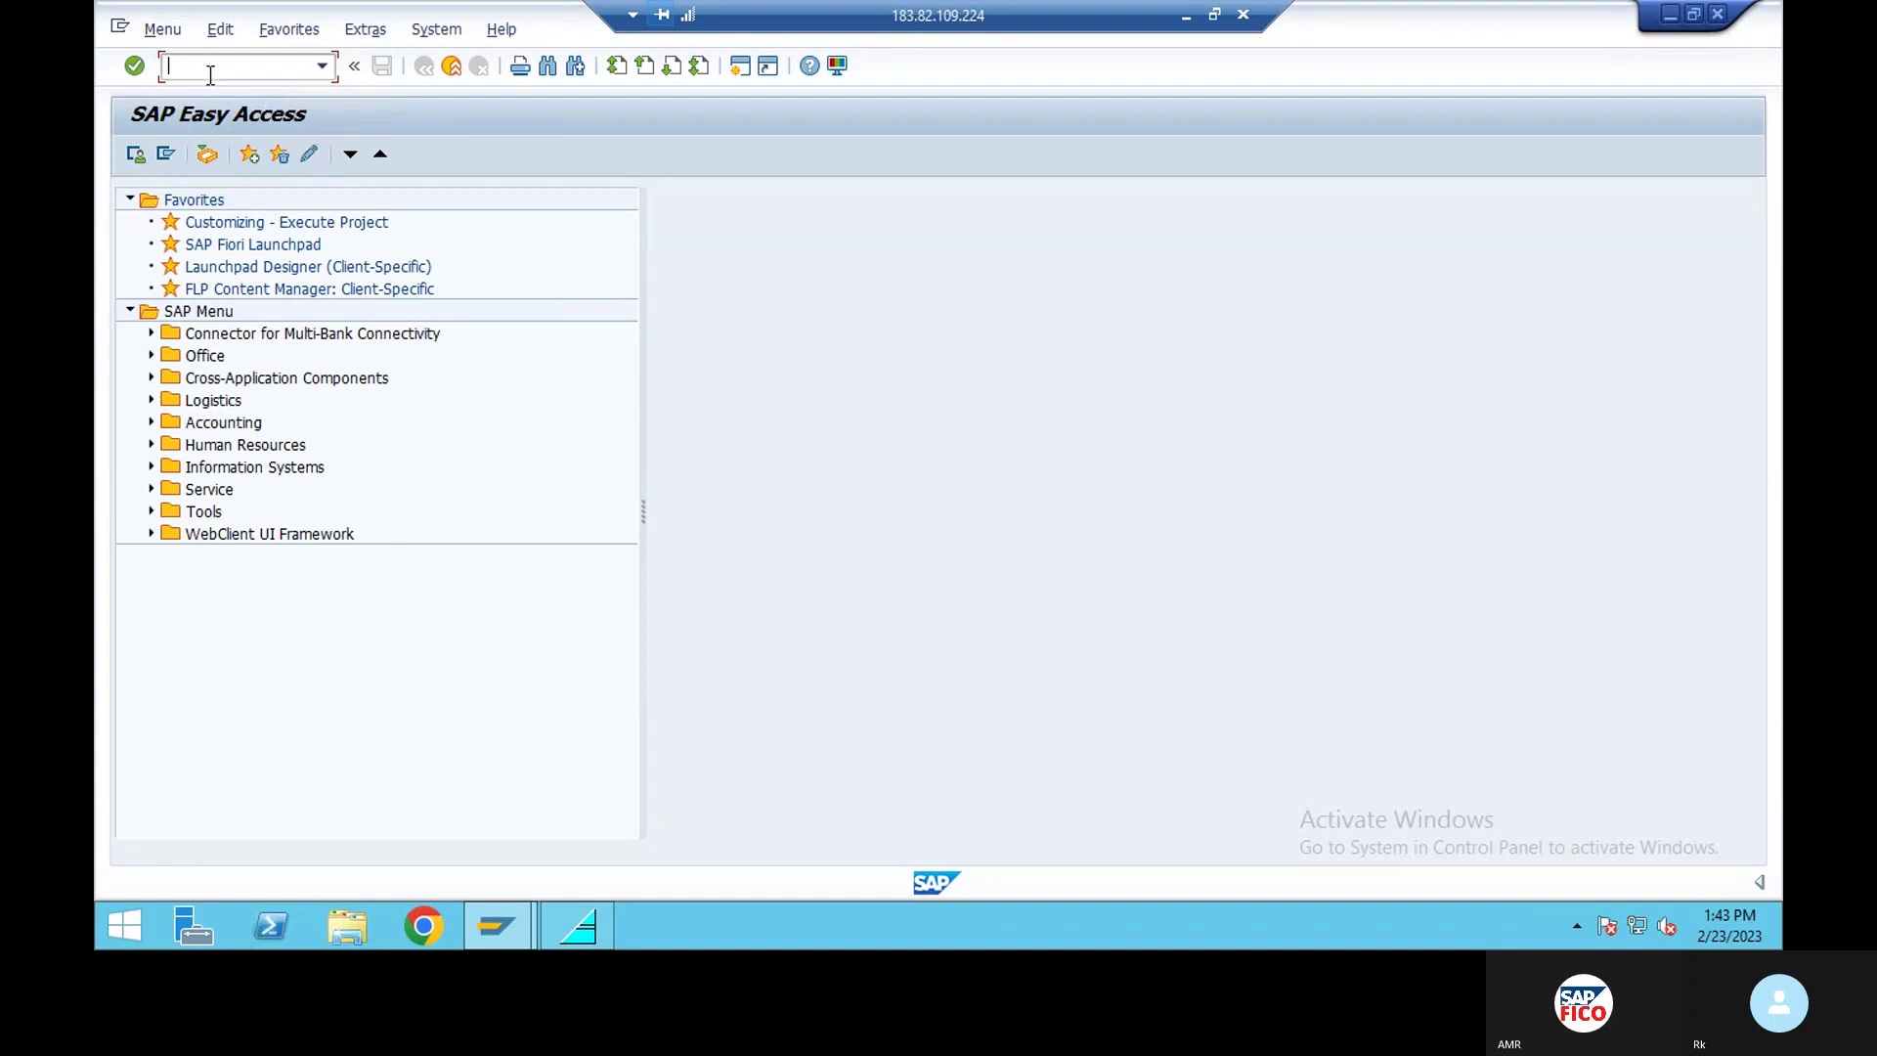
pyautogui.write('OX15')
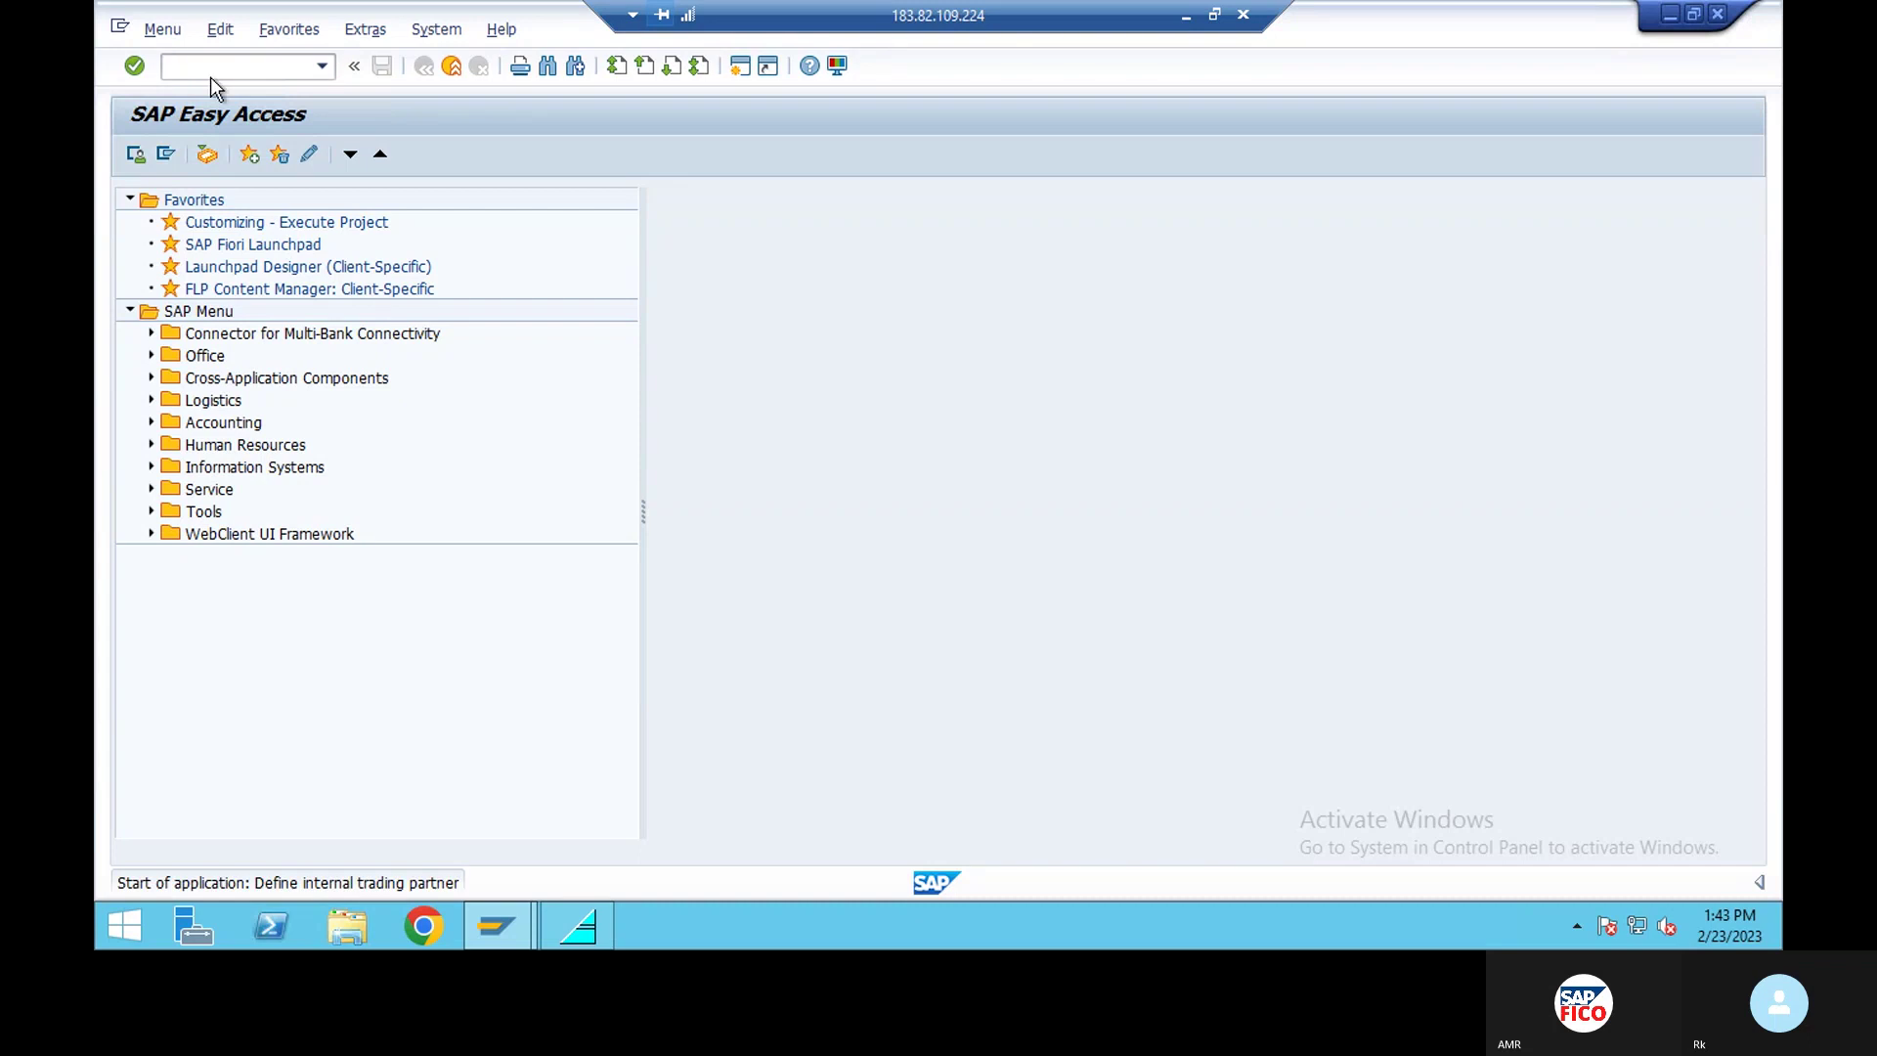
pyautogui.press('Return')
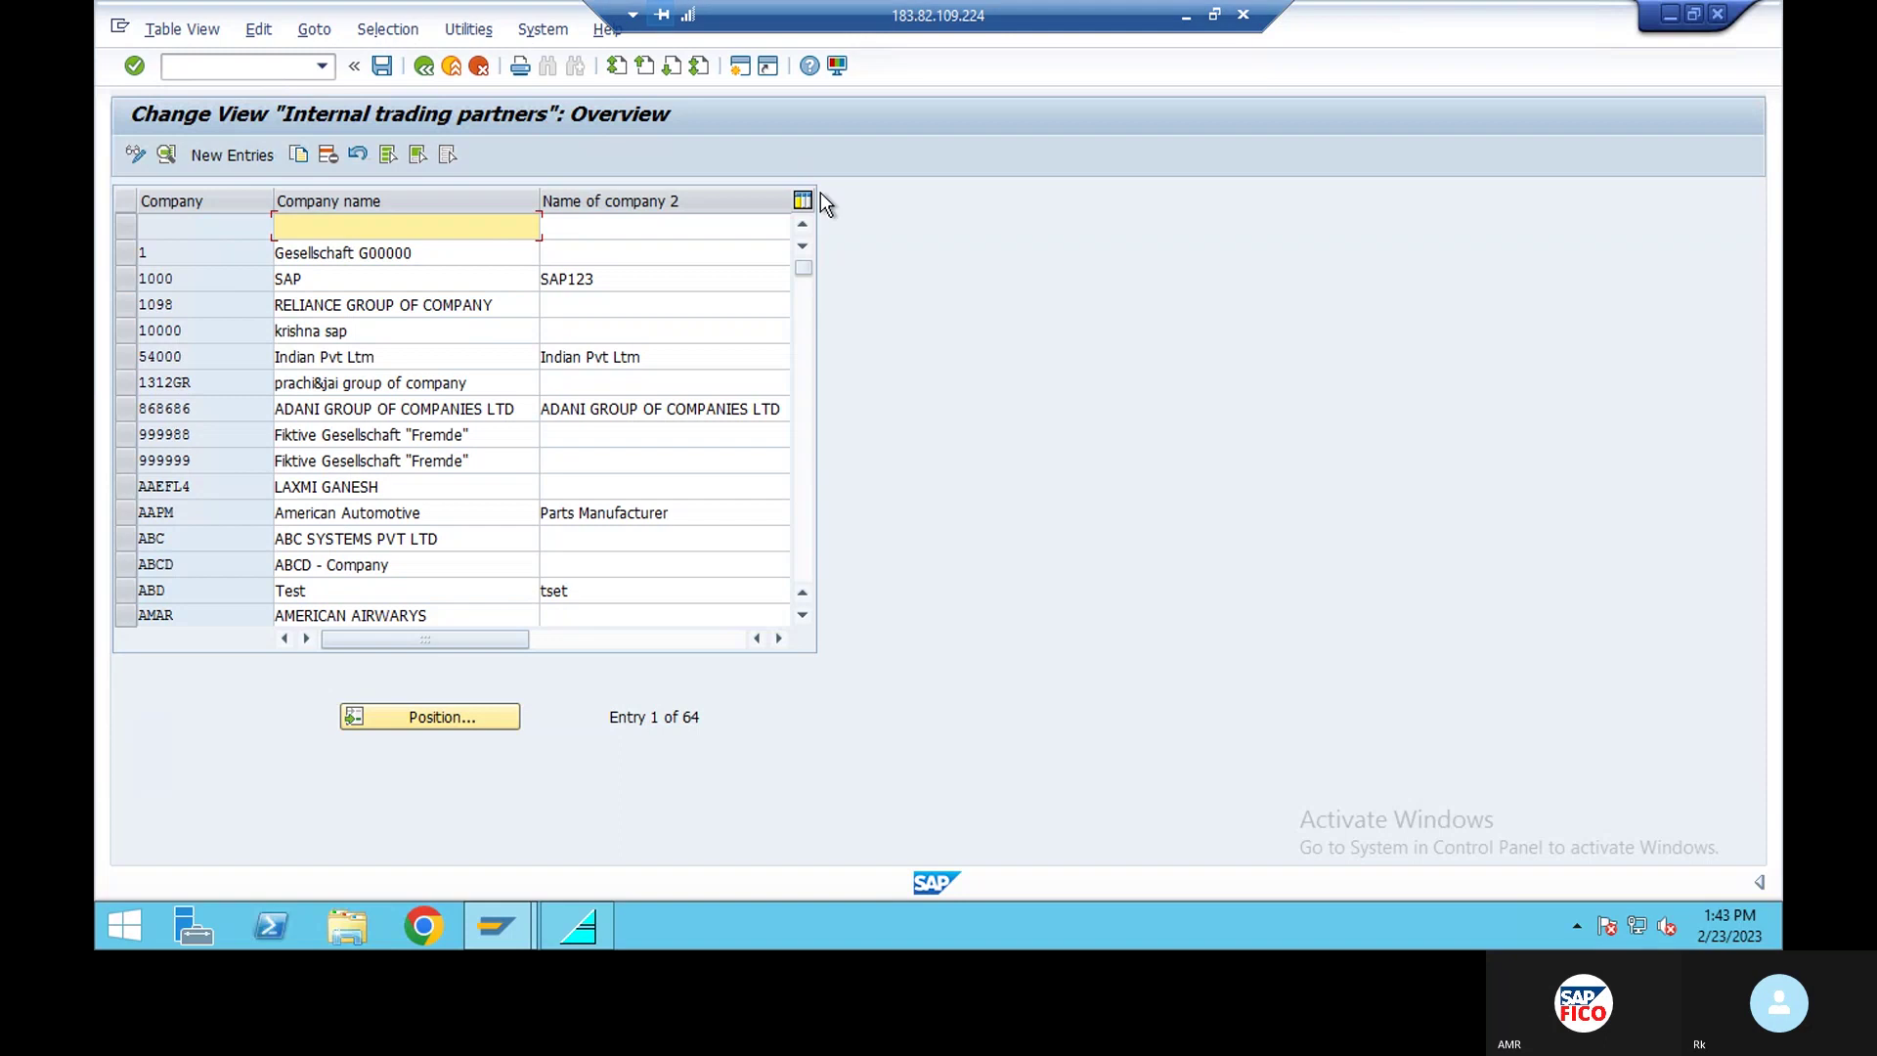
pyautogui.click(238, 155)
pyautogui.click(234, 154)
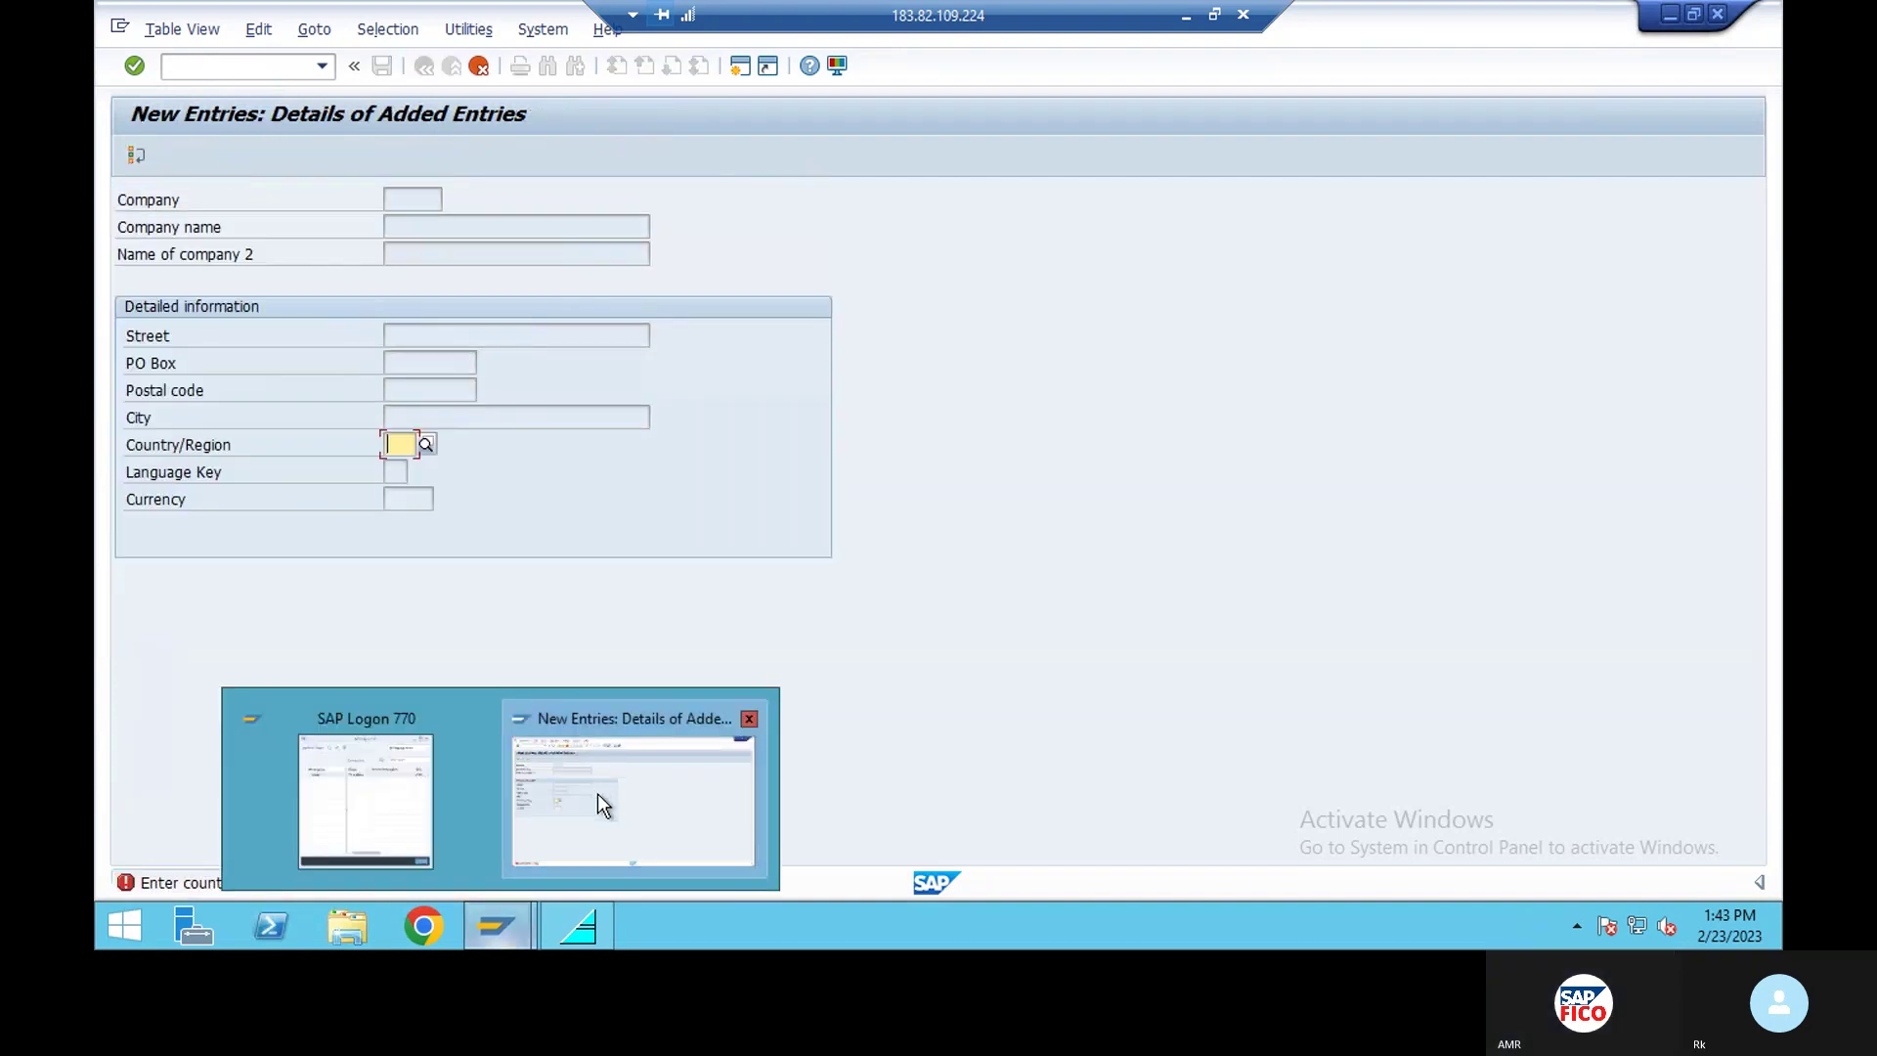
pyautogui.click(554, 836)
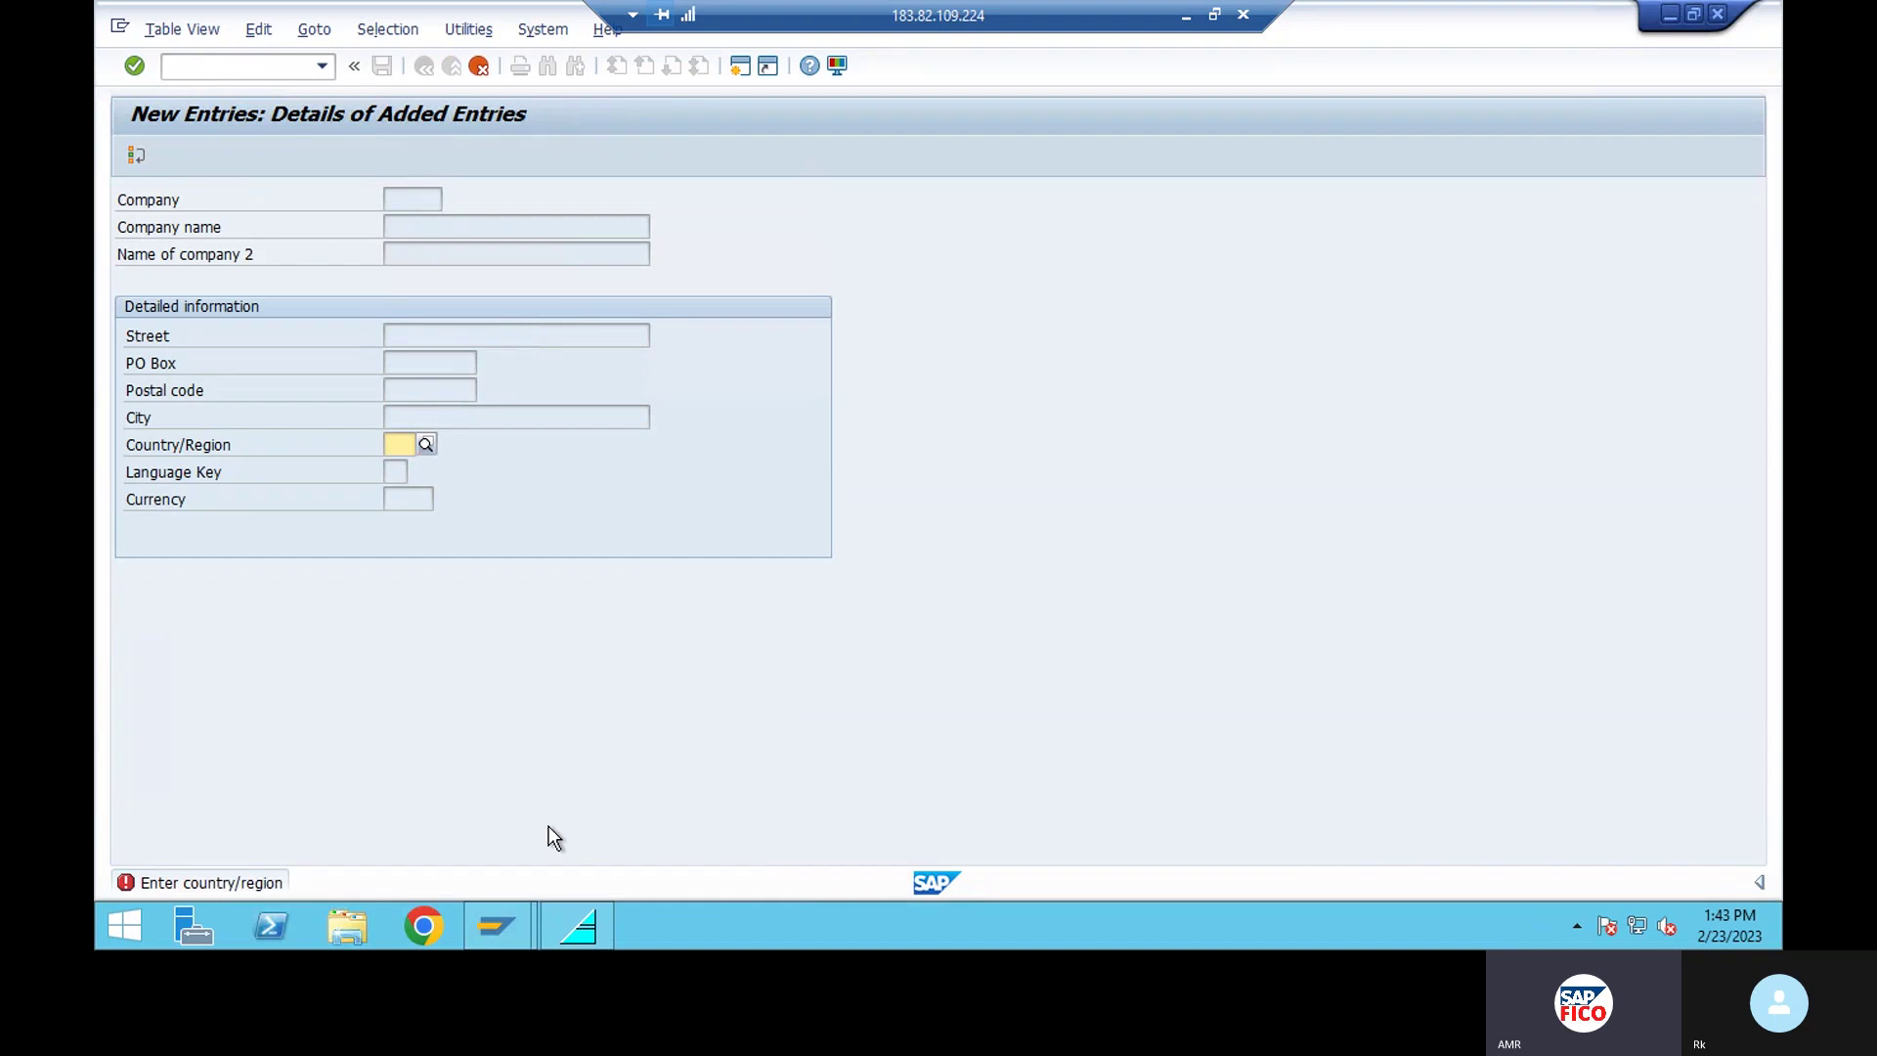
pyautogui.click(479, 66)
# Create a new internal trading partner entry with company MRFG and company name MRF RABOUR FACTORY.
pyautogui.click(240, 165)
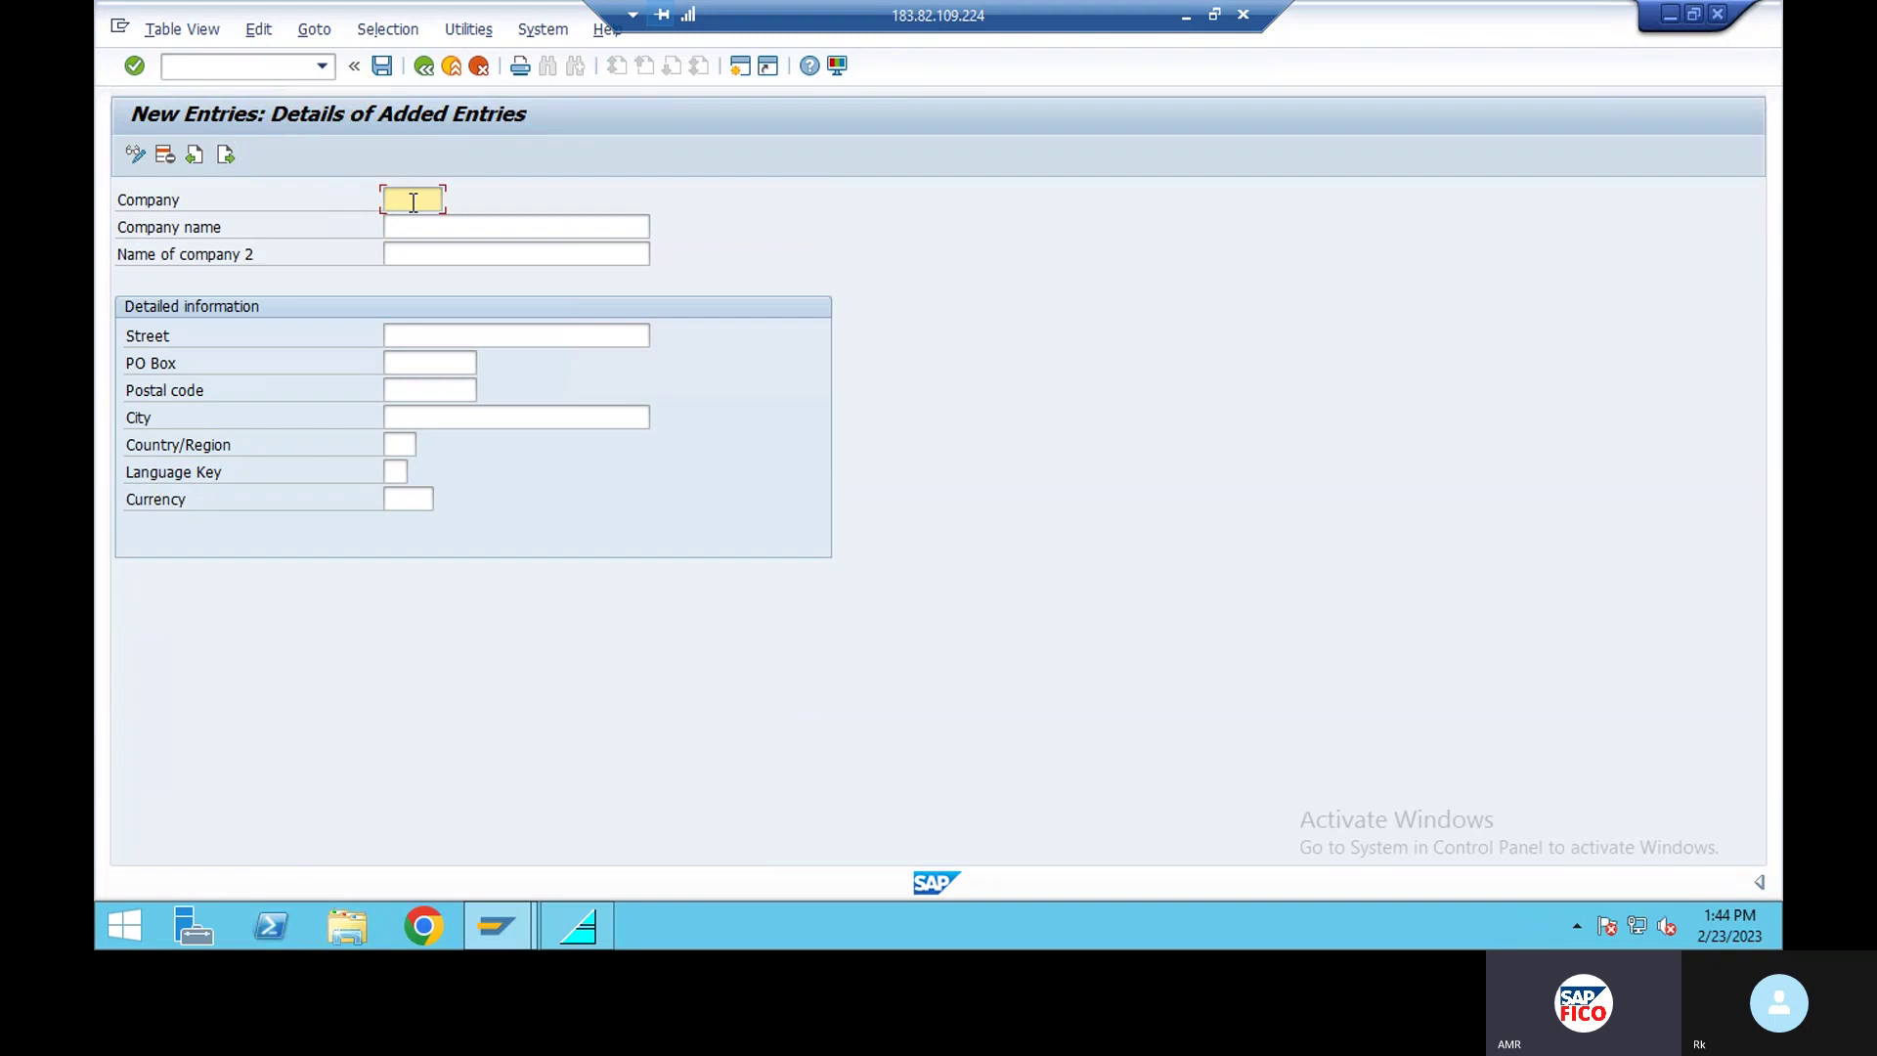
pyautogui.write('MRF')
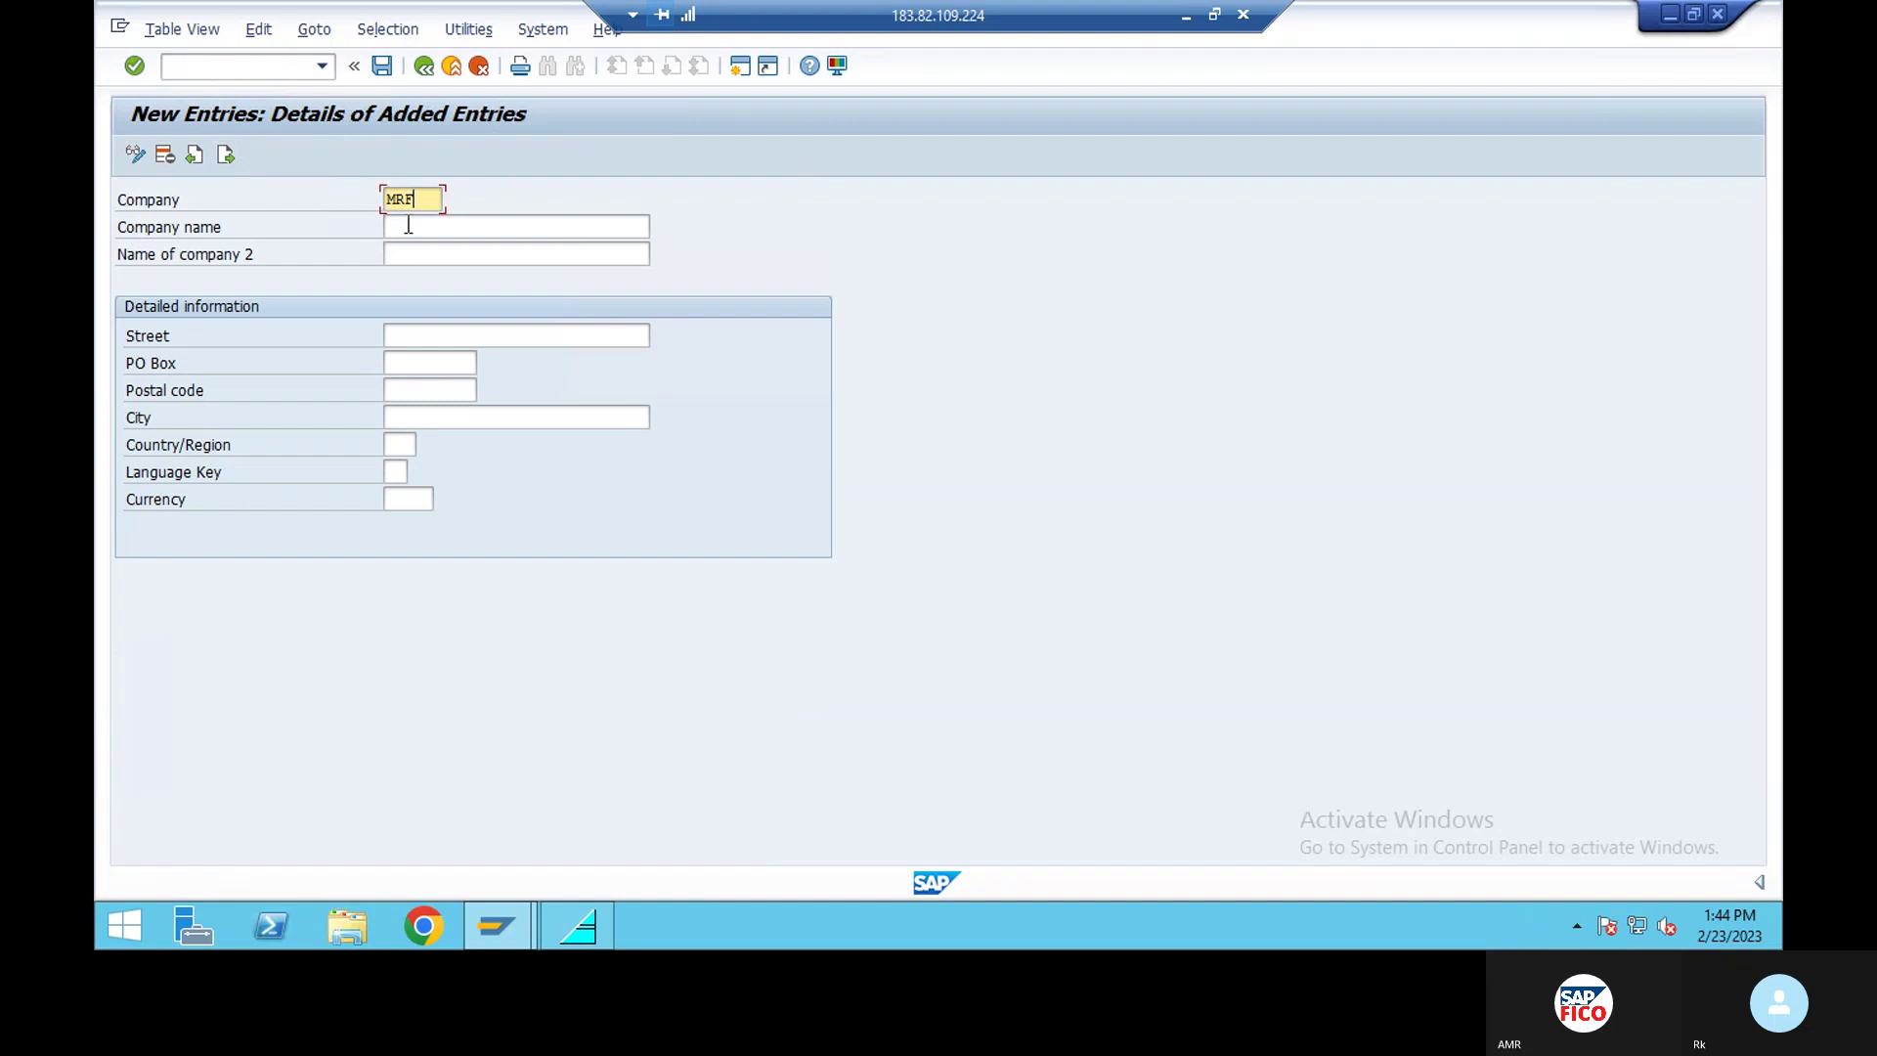
pyautogui.write('G')
pyautogui.click(408, 224)
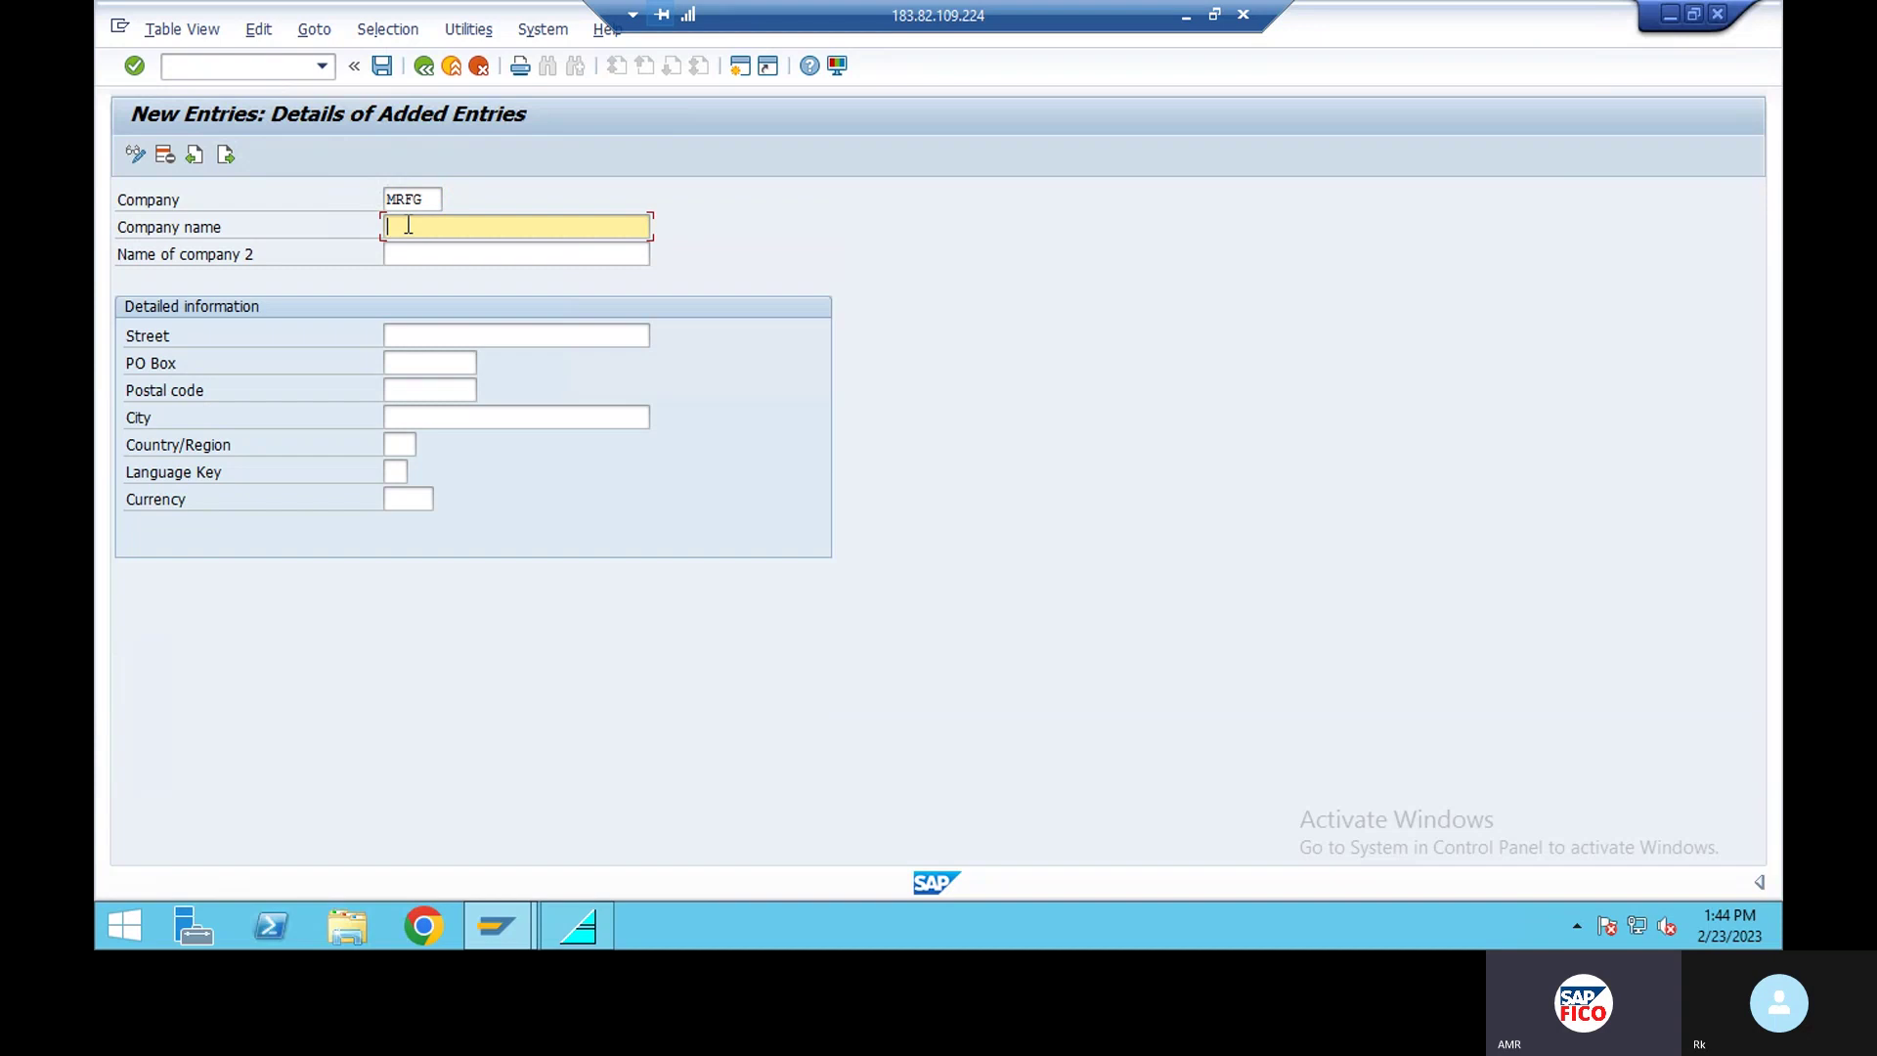
pyautogui.write('MRF RAB')
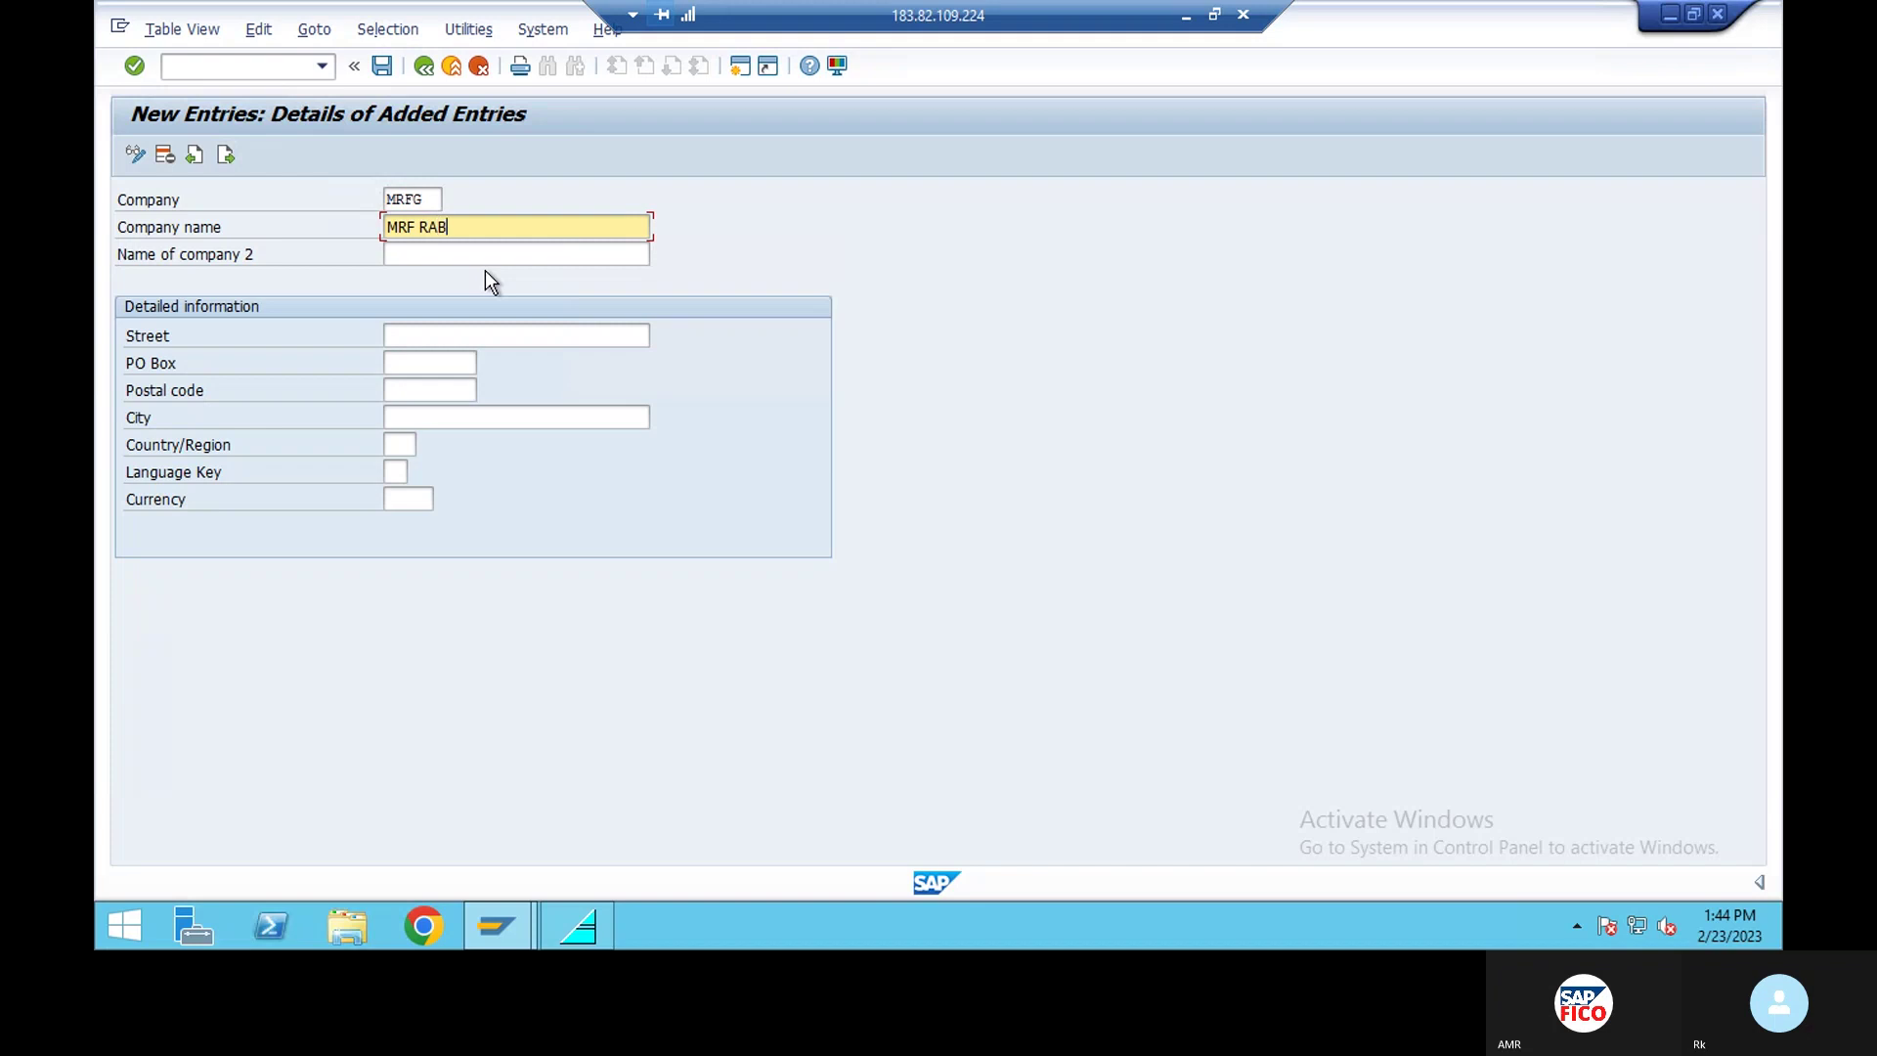
pyautogui.write('OUR FACTORY')
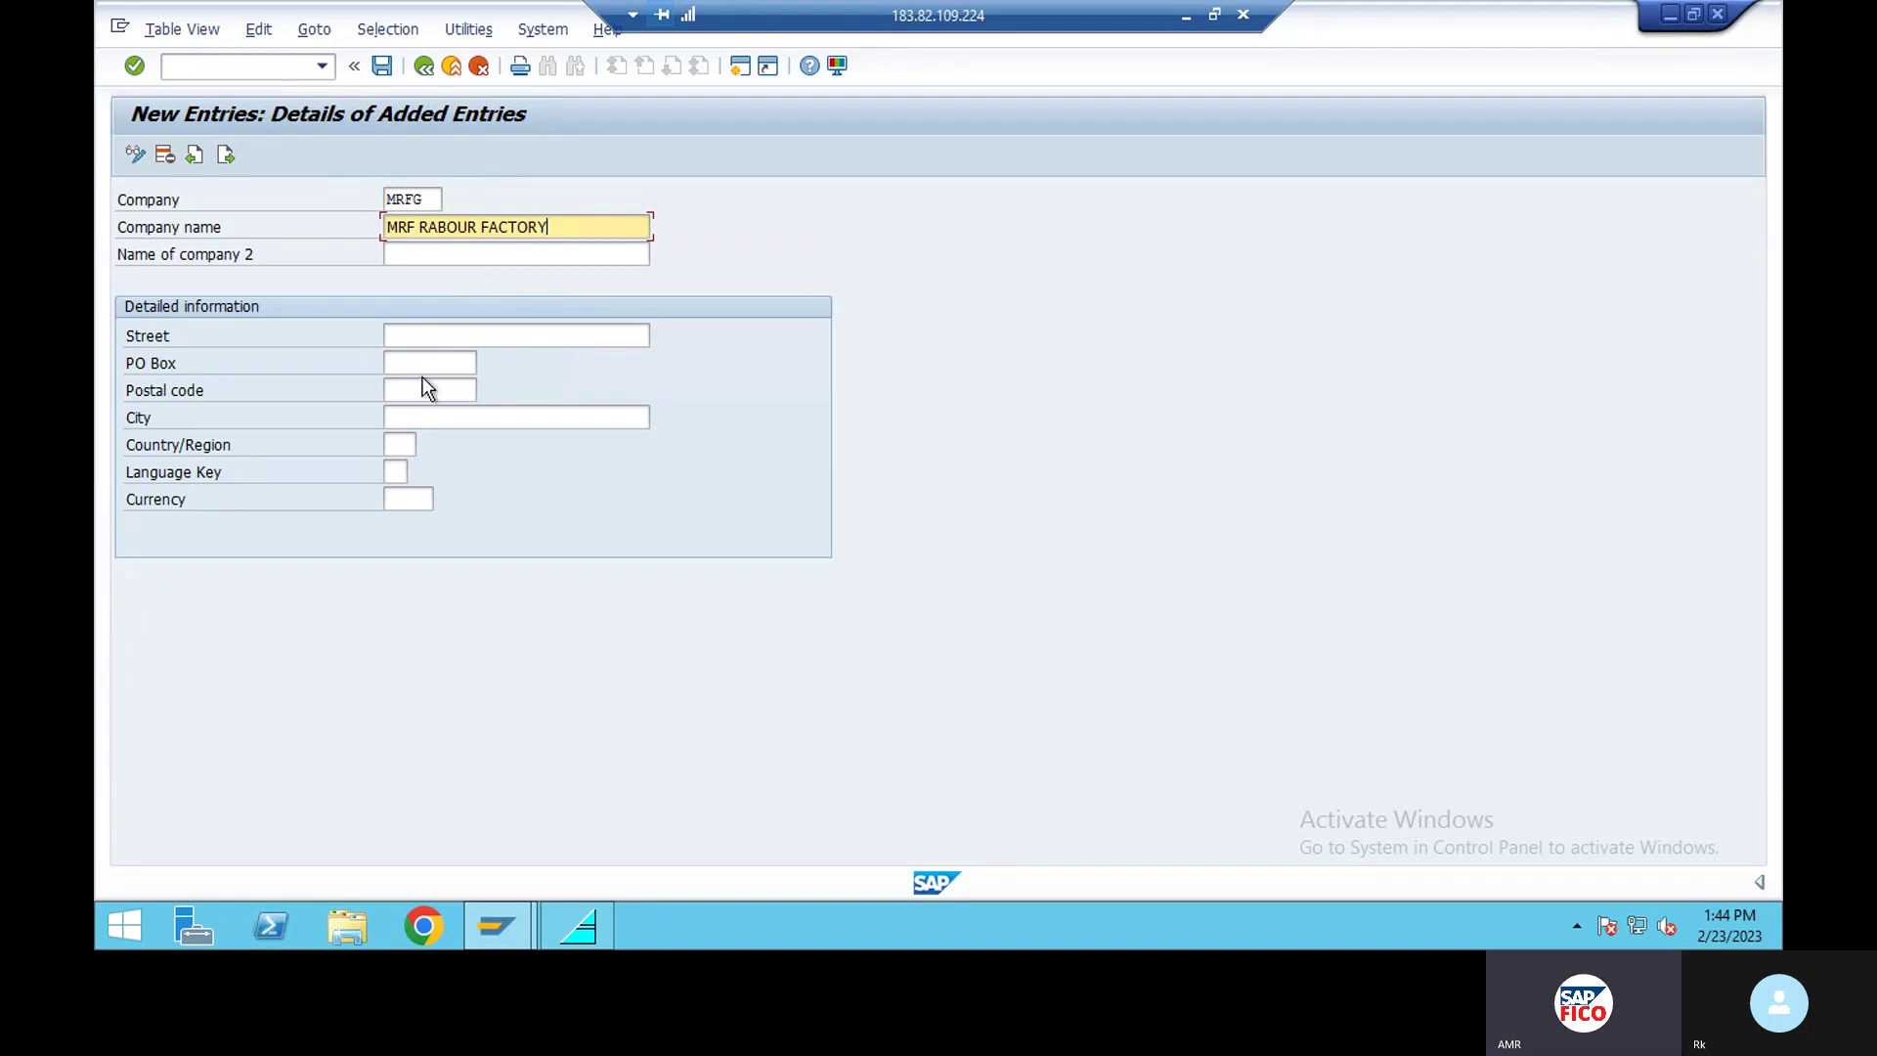
# Fill in the company's street, PO box and postal code.
pyautogui.click(412, 337)
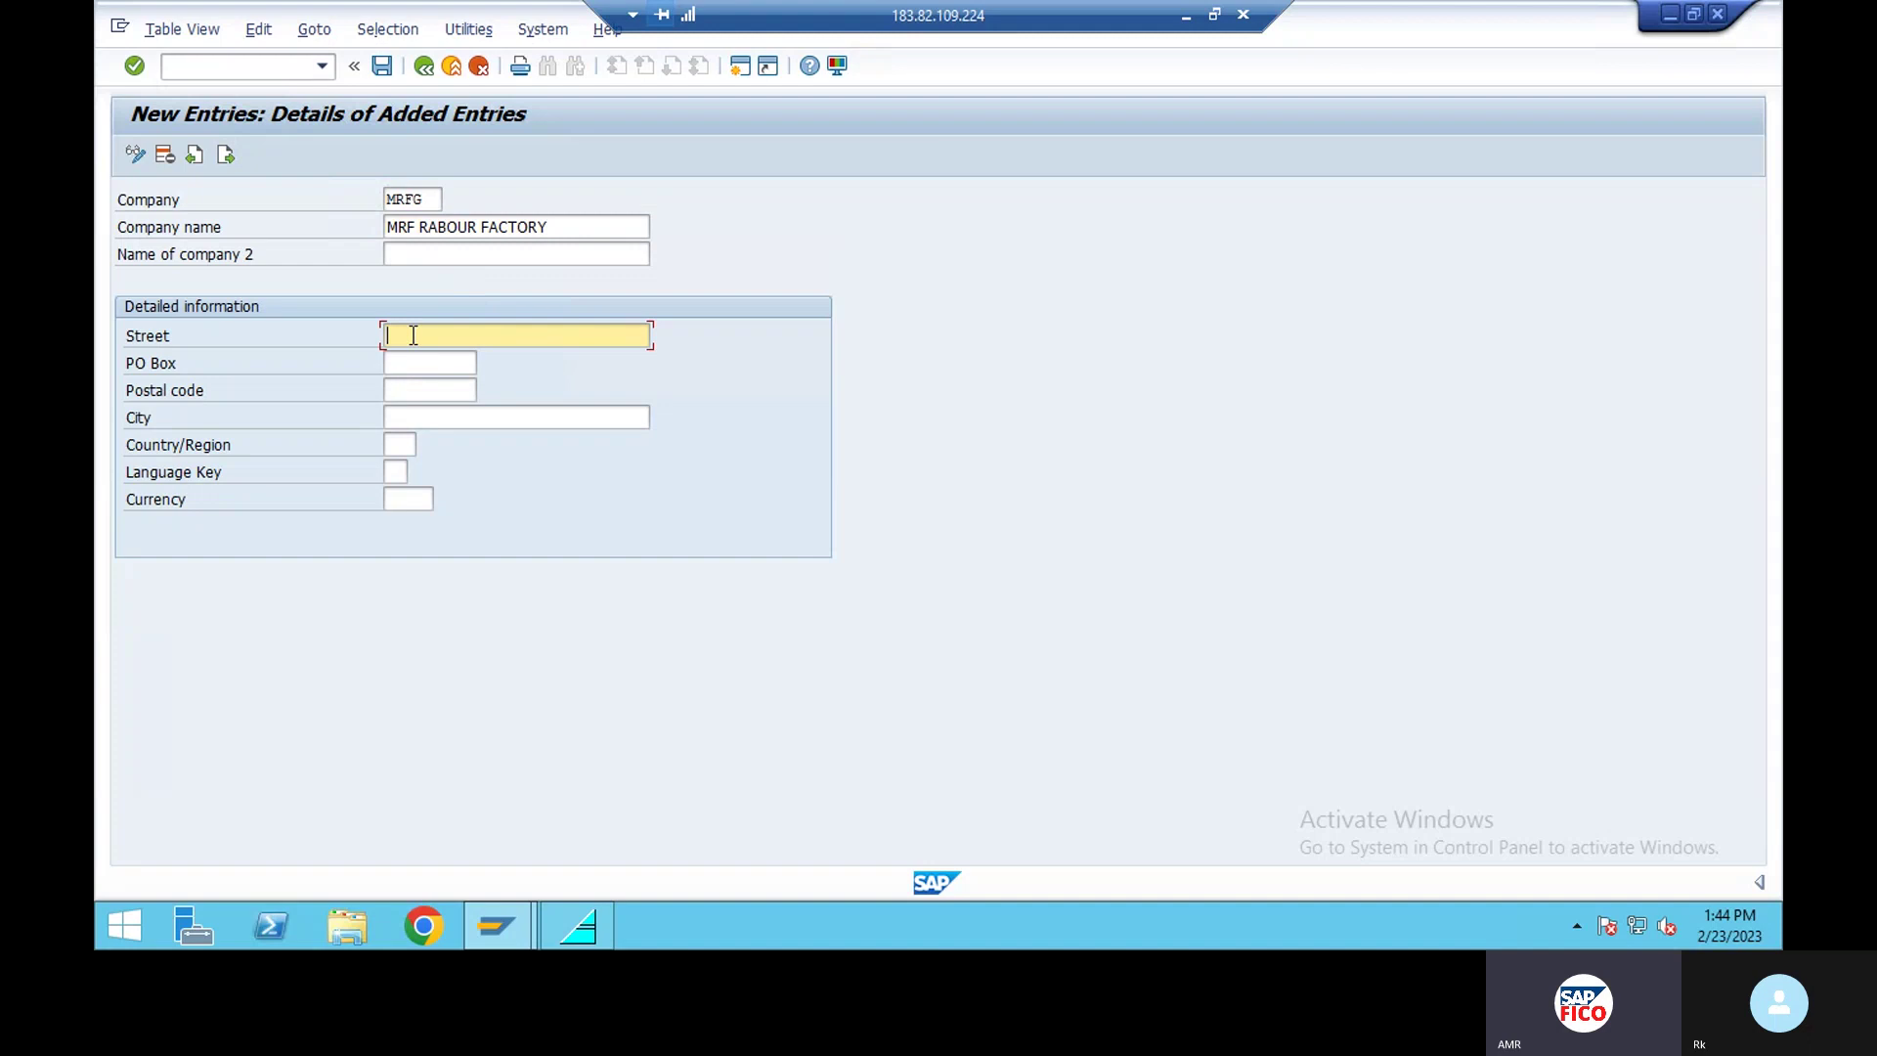
pyautogui.write('MADHAPUR')
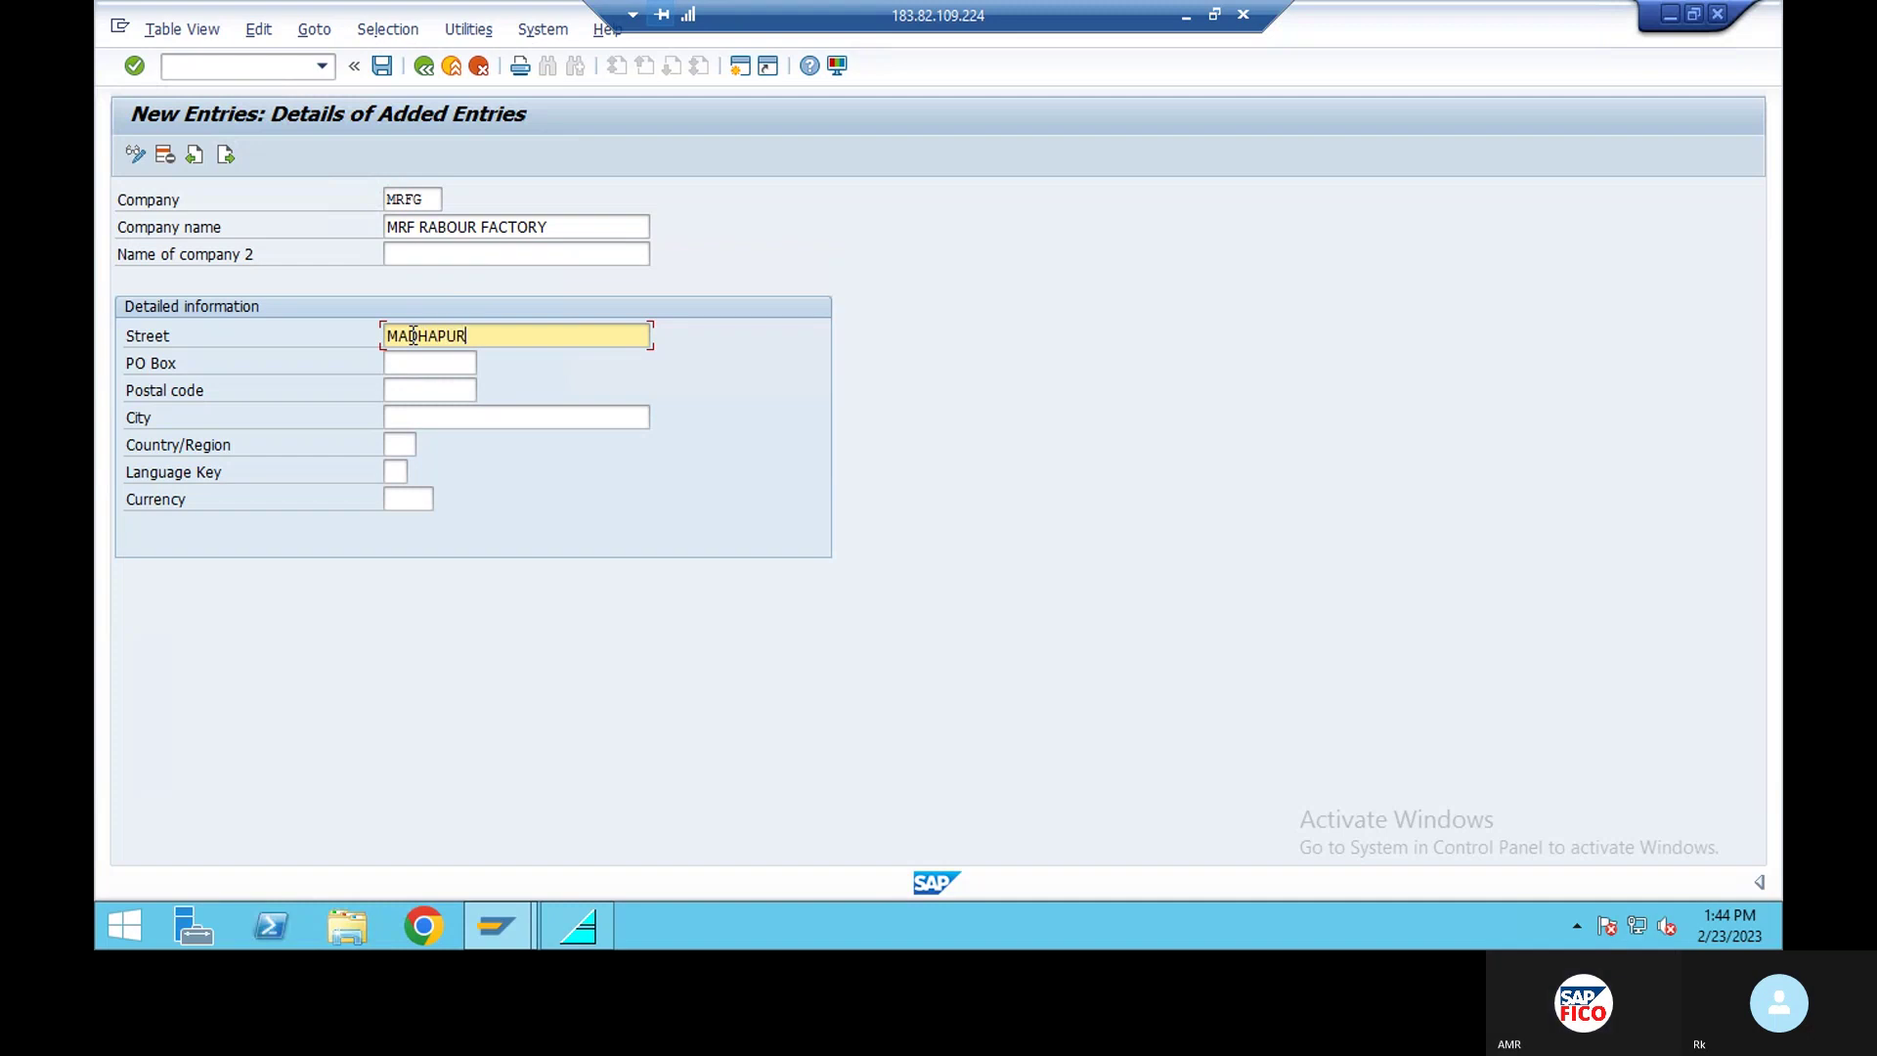
pyautogui.click(419, 369)
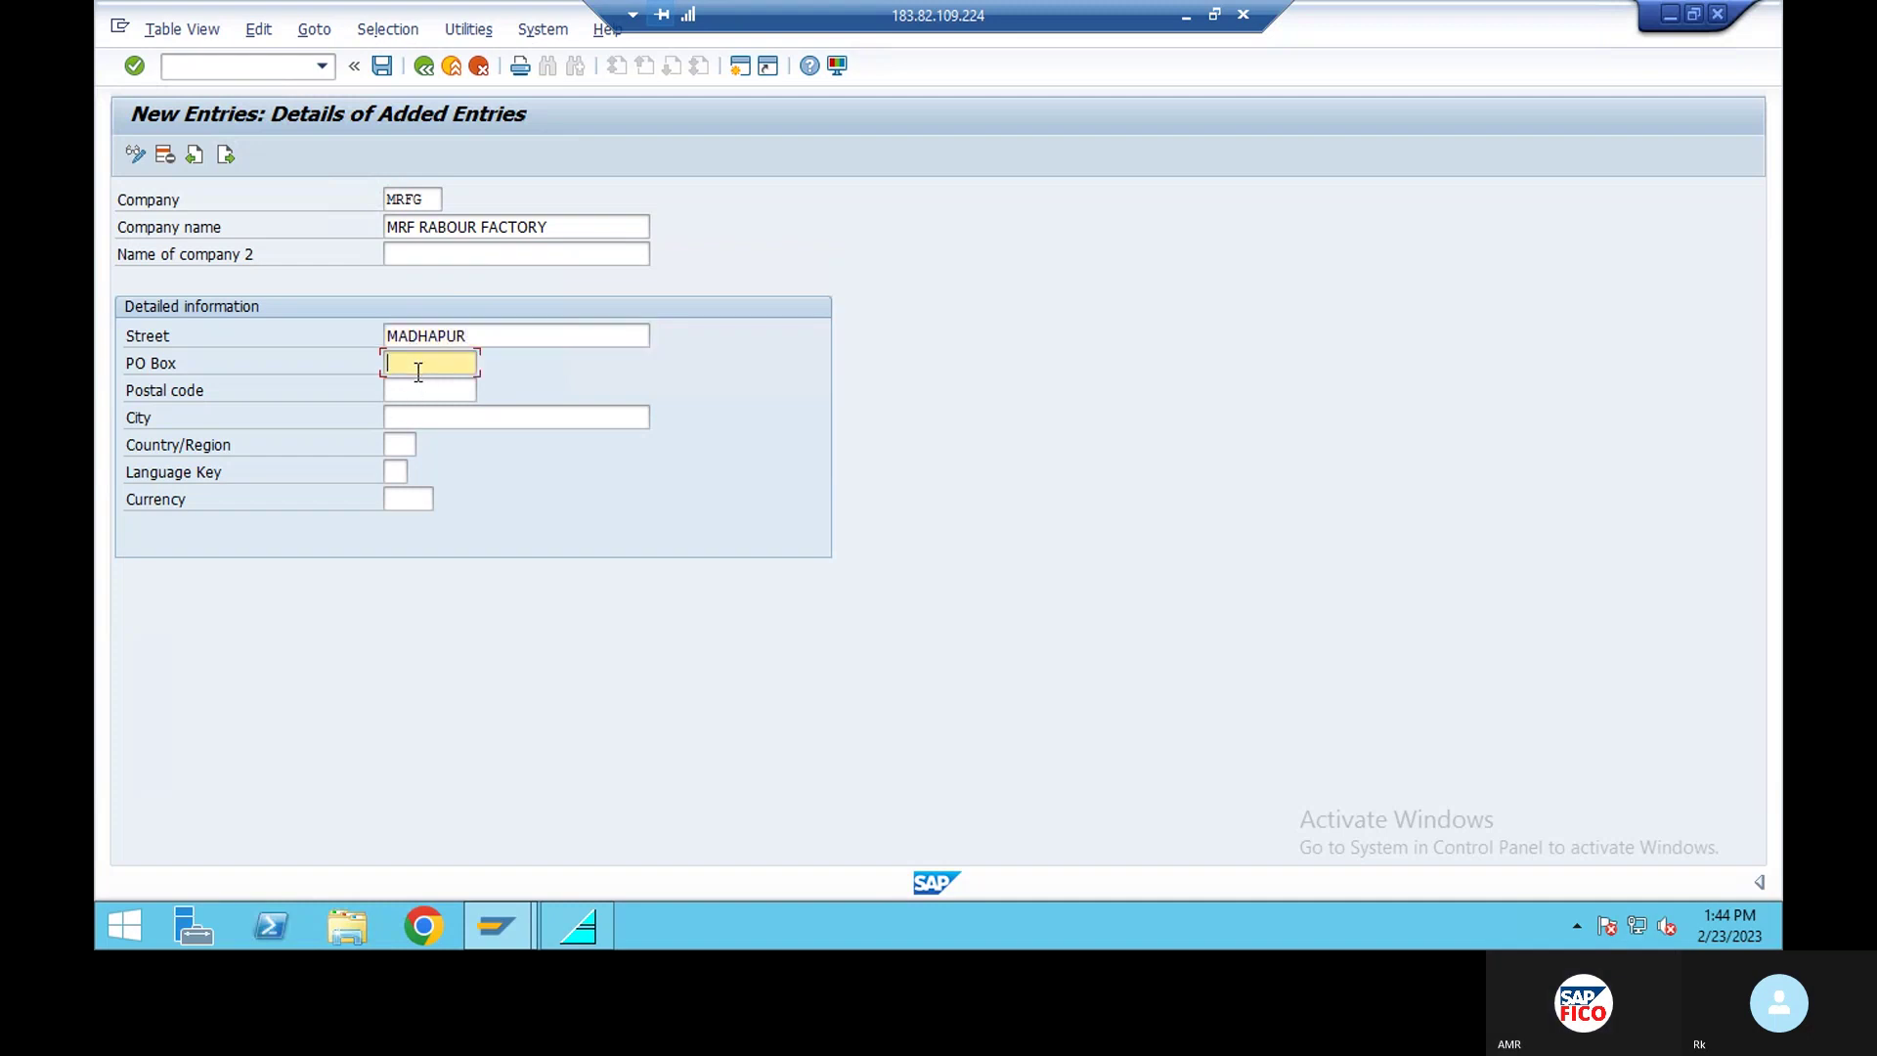
pyautogui.write('5')
pyautogui.click(431, 385)
pyautogui.click(422, 389)
pyautogui.write('5')
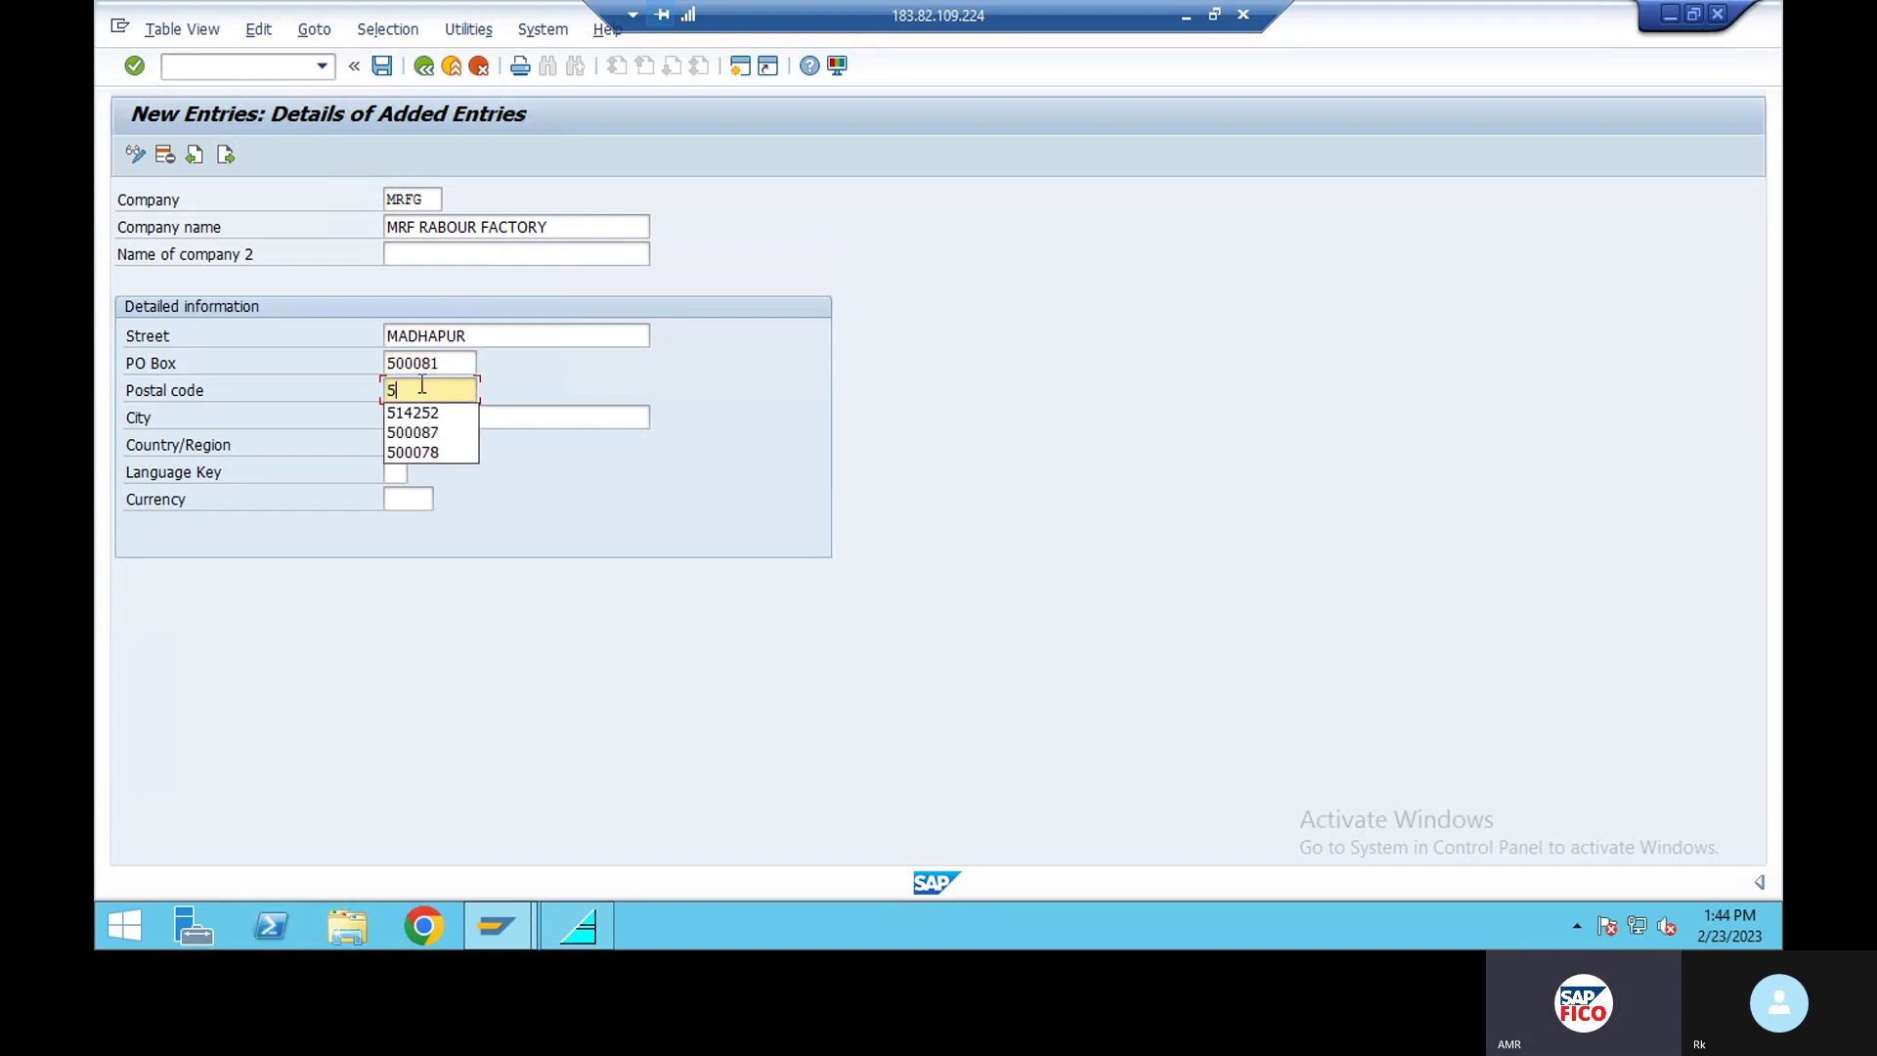
pyautogui.click(430, 412)
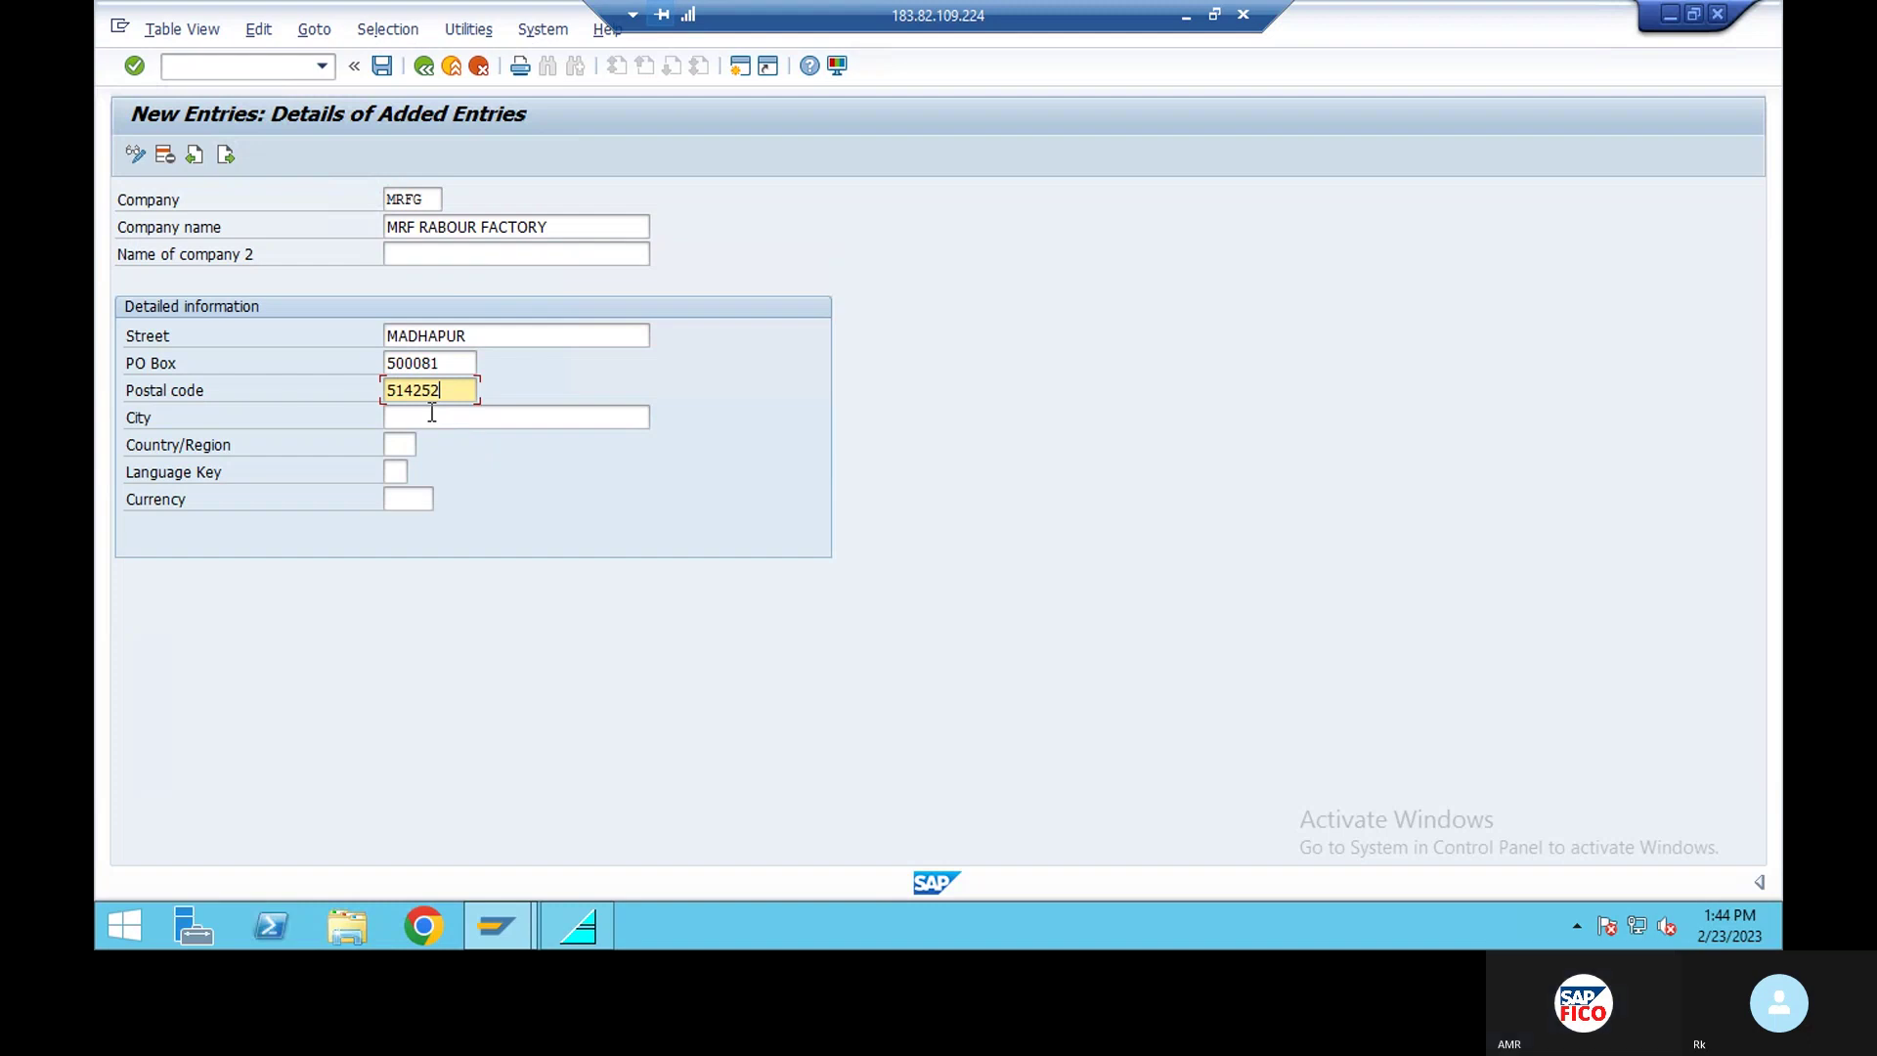
pyautogui.press('BackSpace')
pyautogui.press('BackSpace')
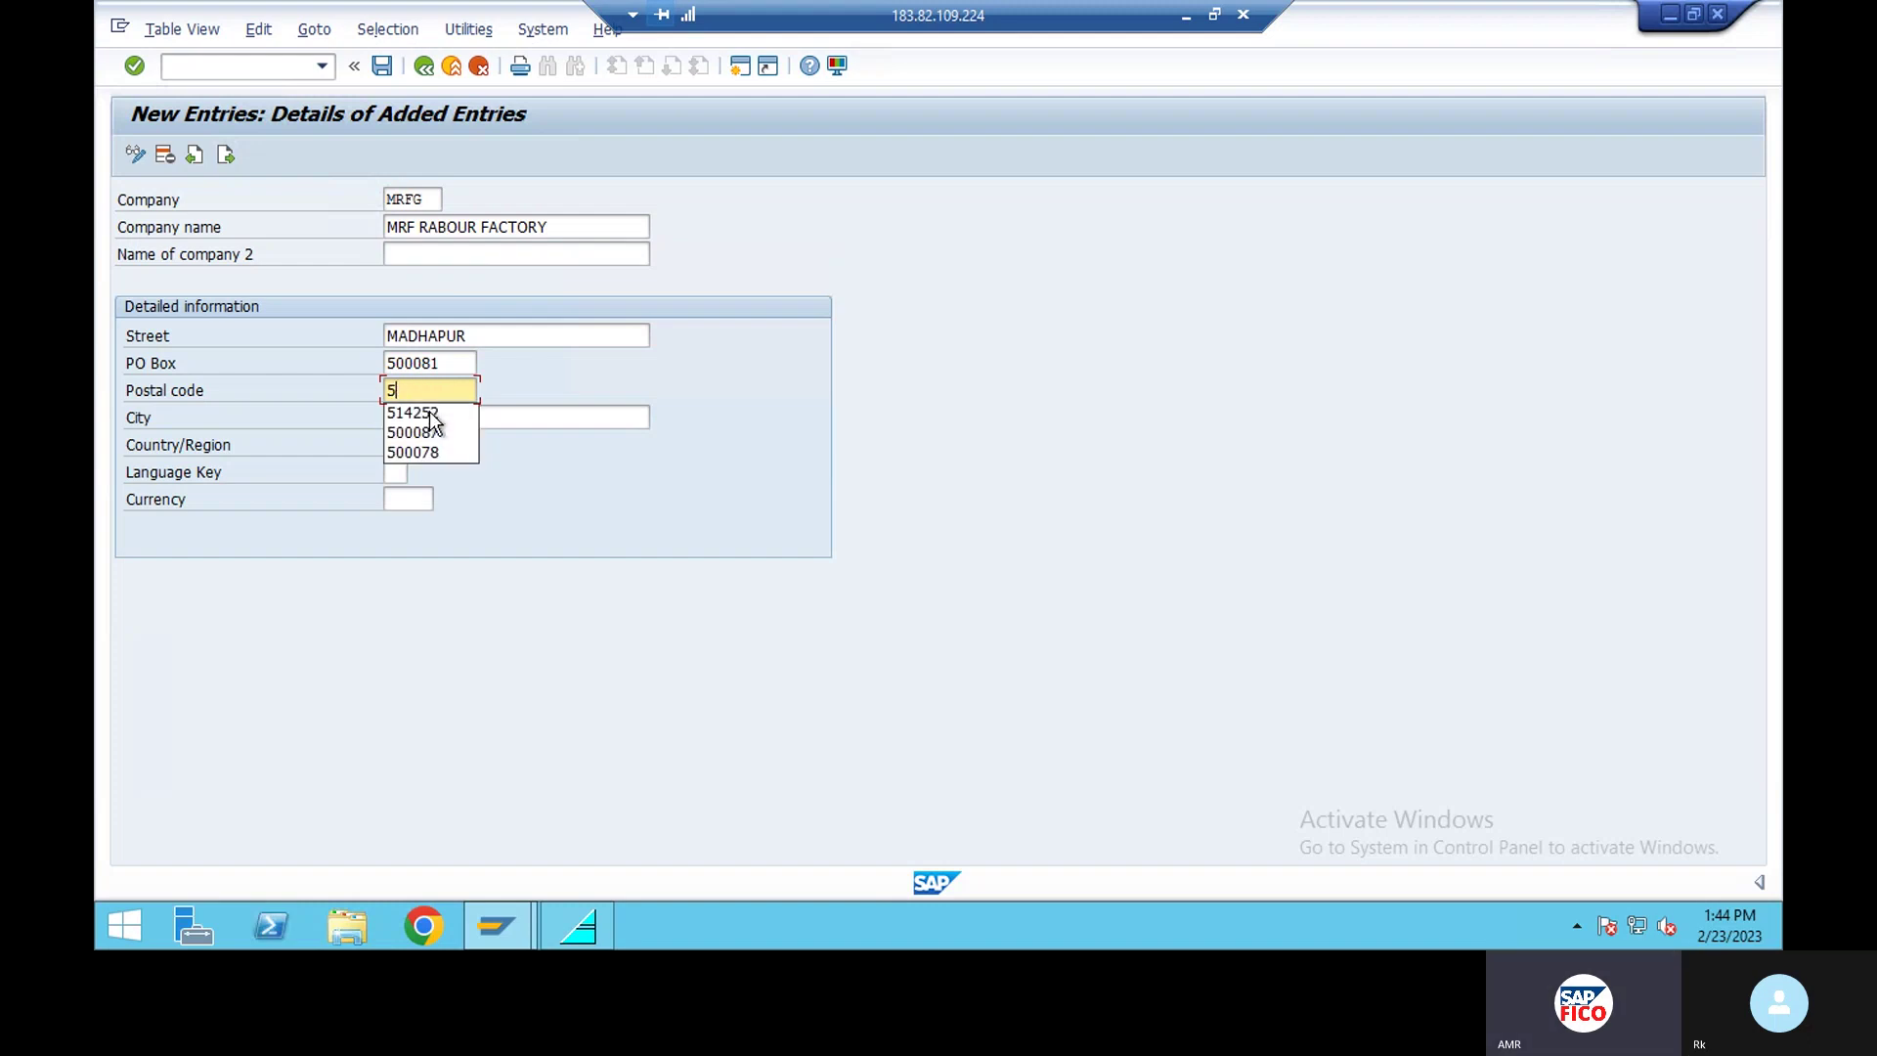
pyautogui.write('00055')
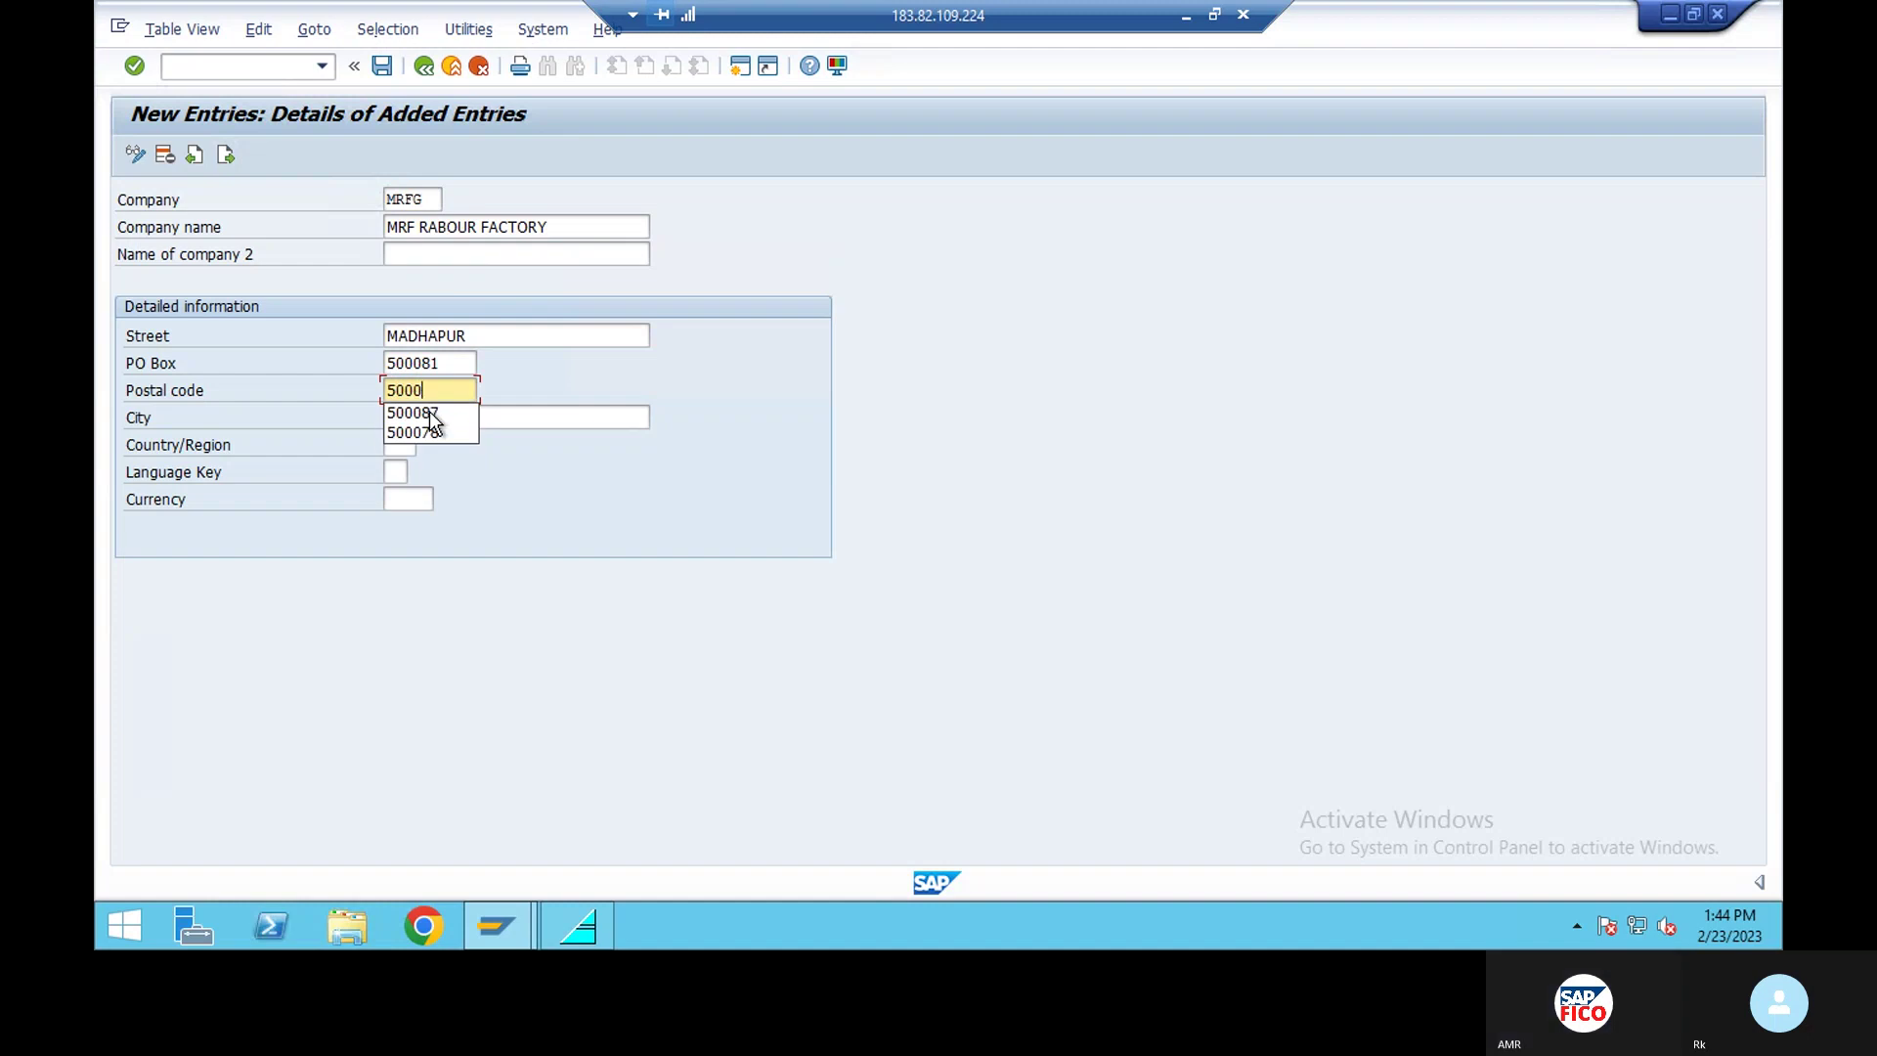
# Set the company's city to HYDERABAD, country to IN, language to EN and currency to INR, and save the entry.
pyautogui.click(431, 412)
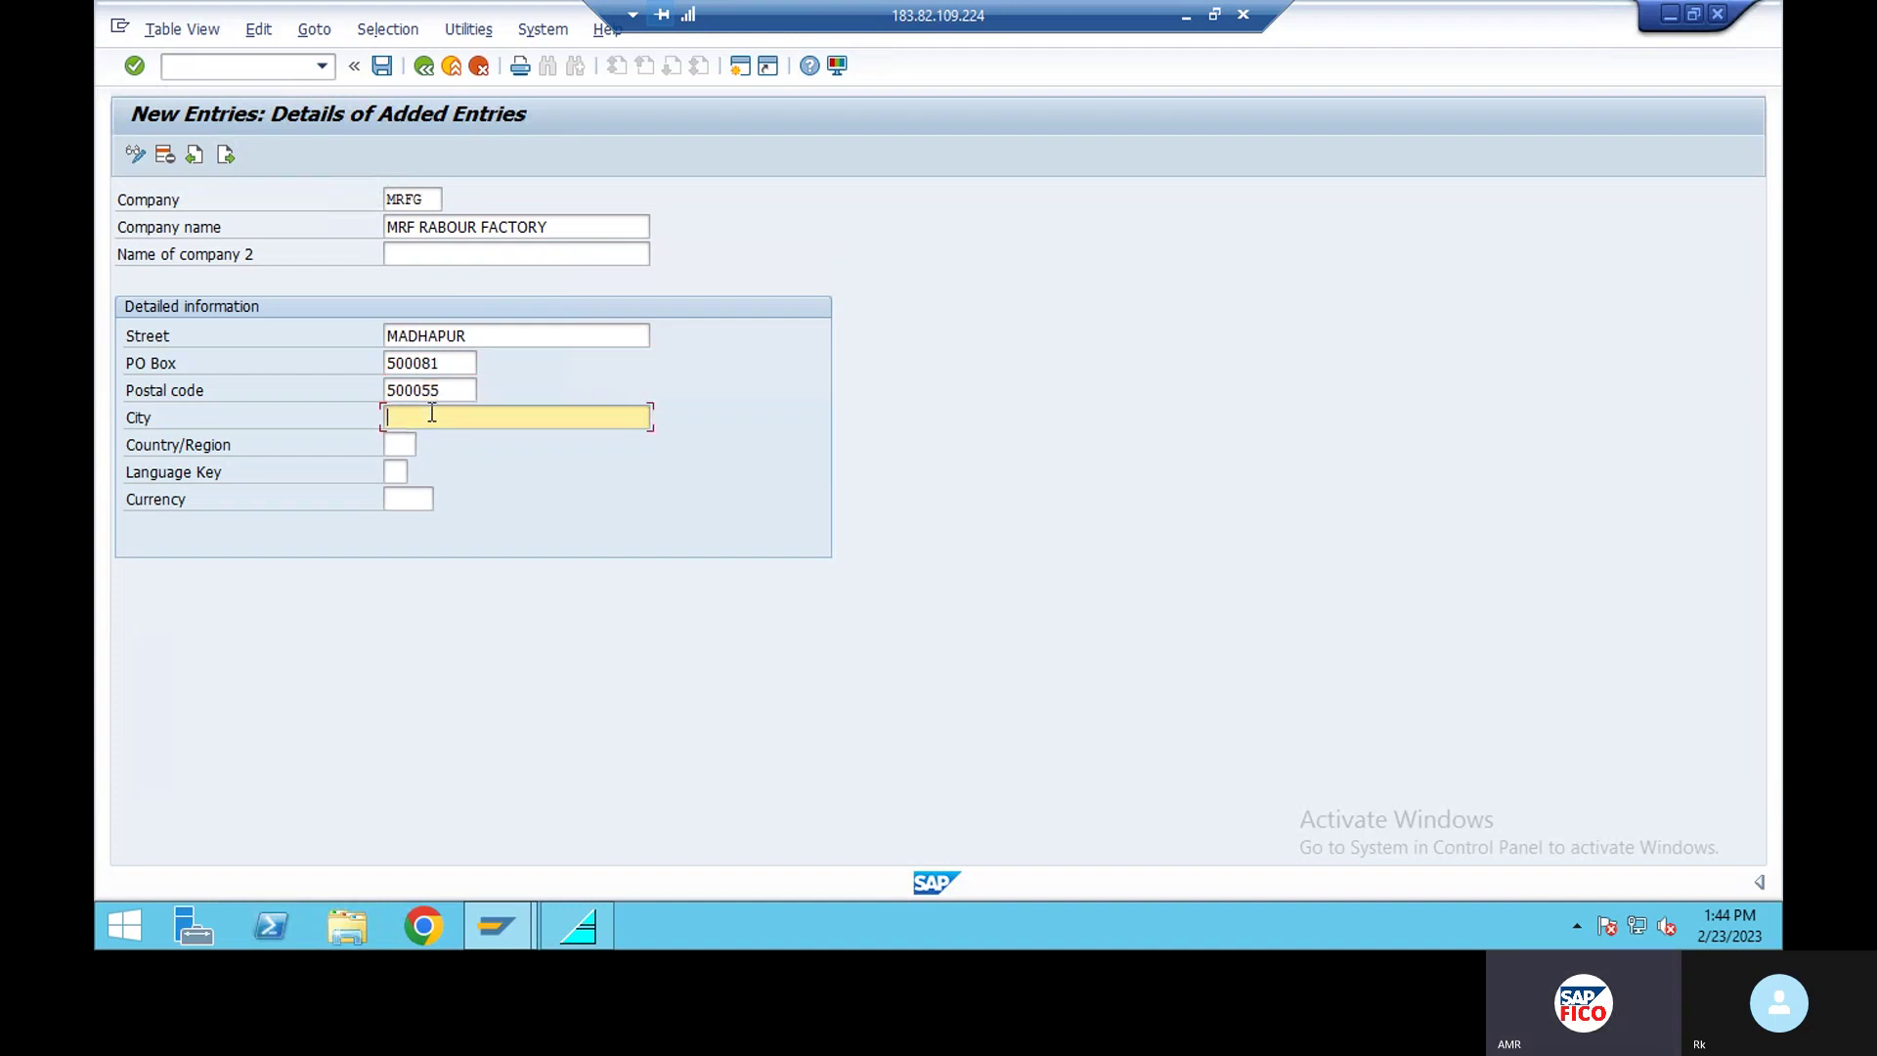
pyautogui.write('HY')
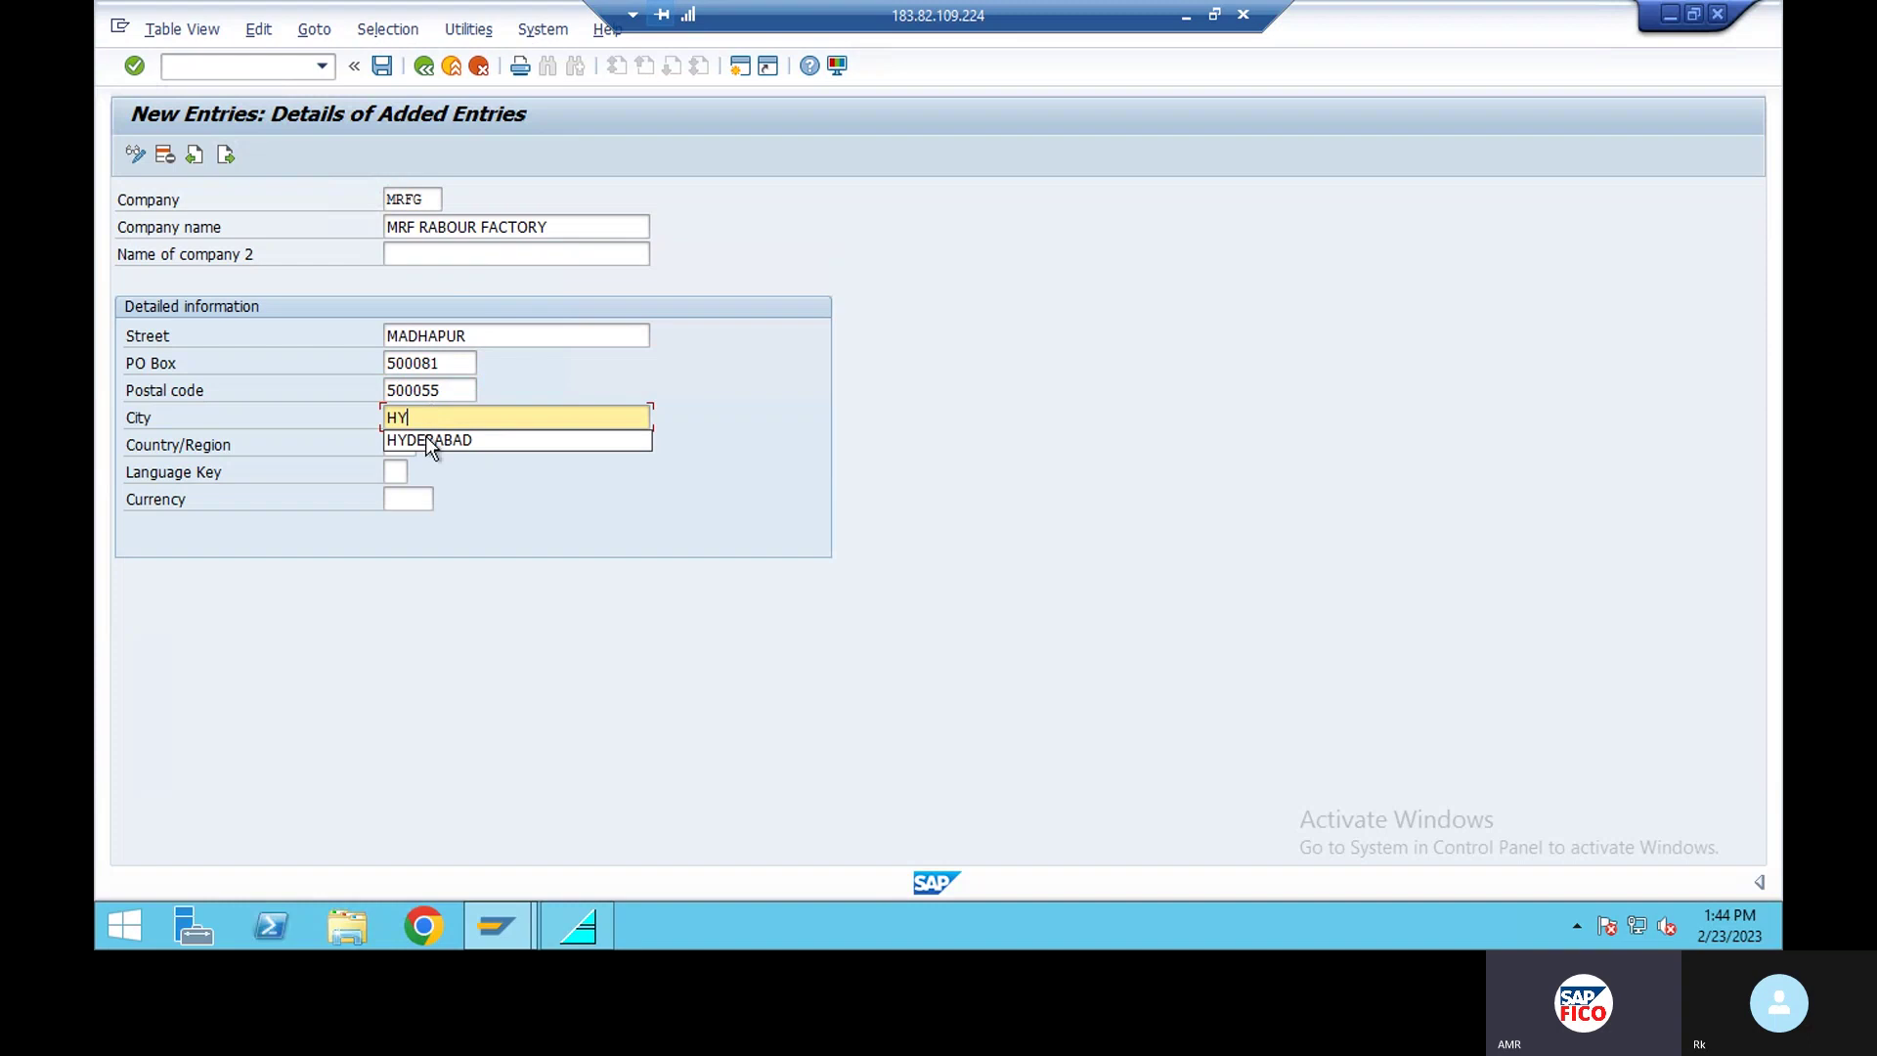
pyautogui.click(421, 440)
pyautogui.click(397, 445)
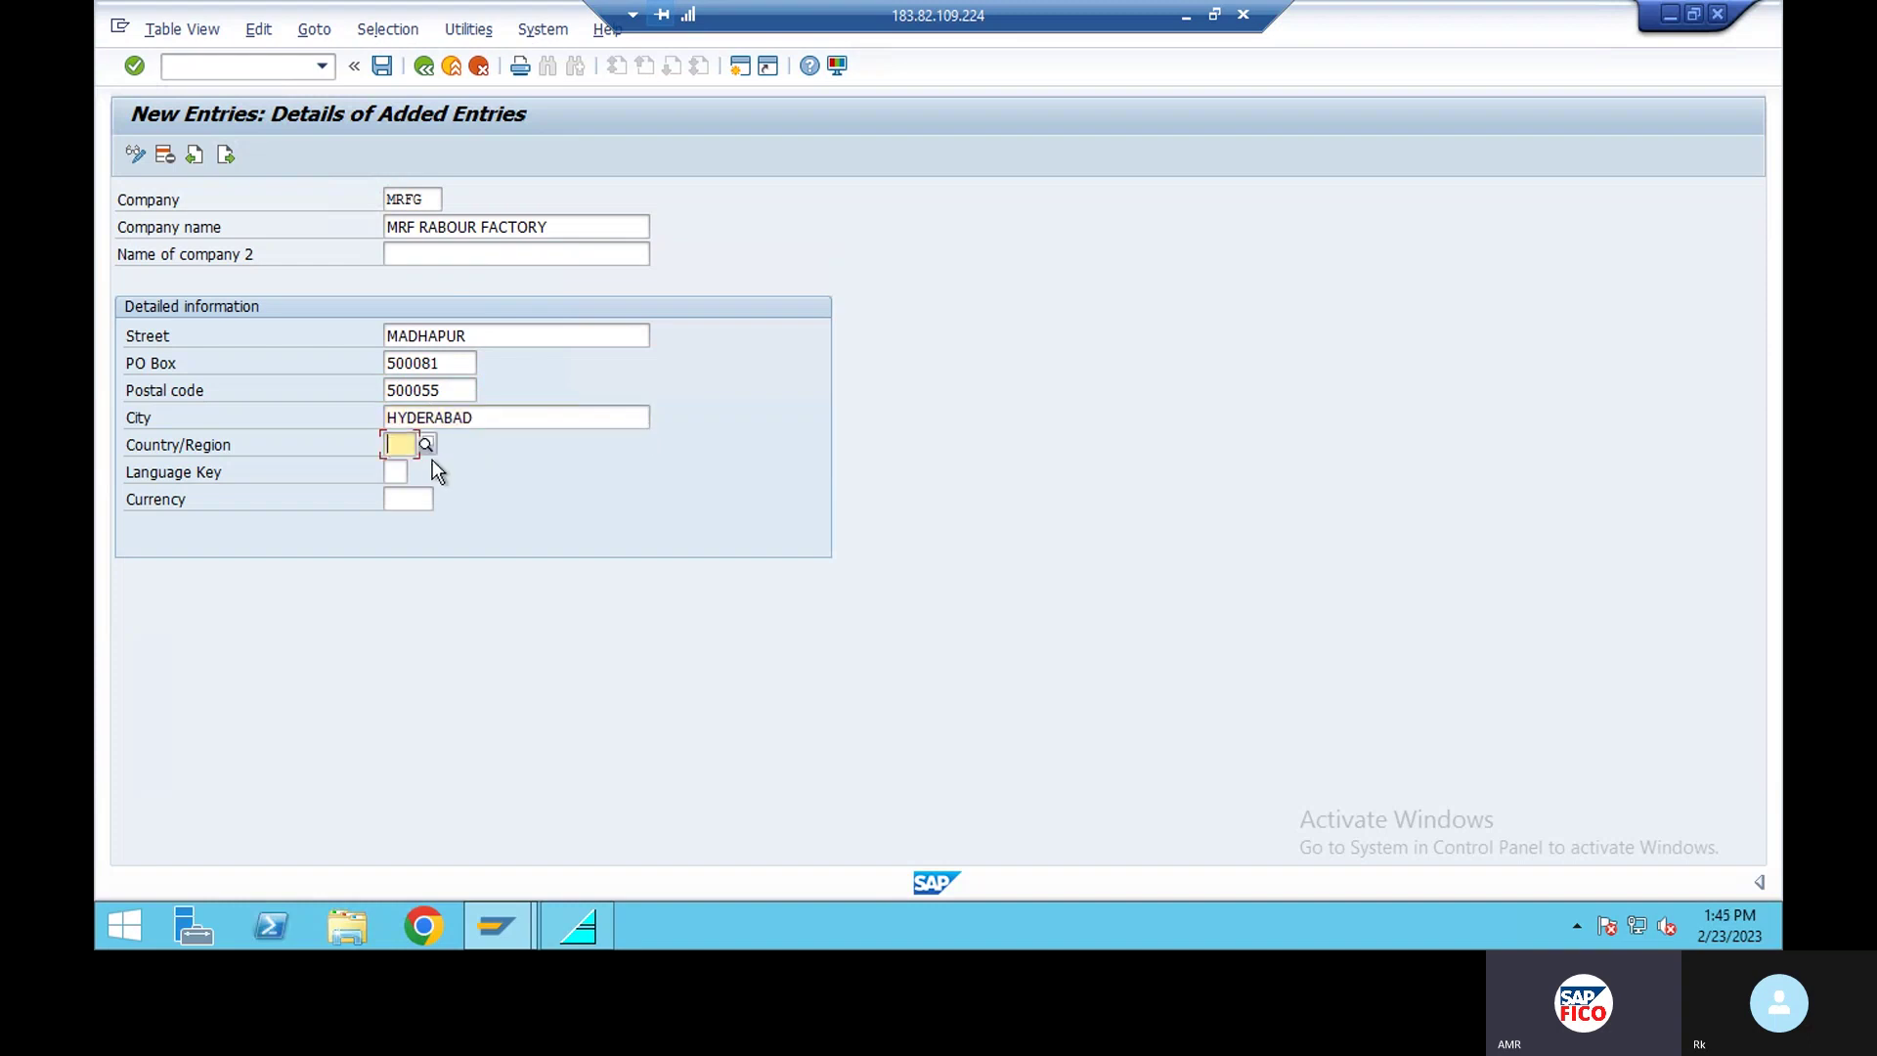
pyautogui.write('I')
pyautogui.click(392, 471)
pyautogui.click(403, 496)
pyautogui.click(410, 500)
pyautogui.write('INR')
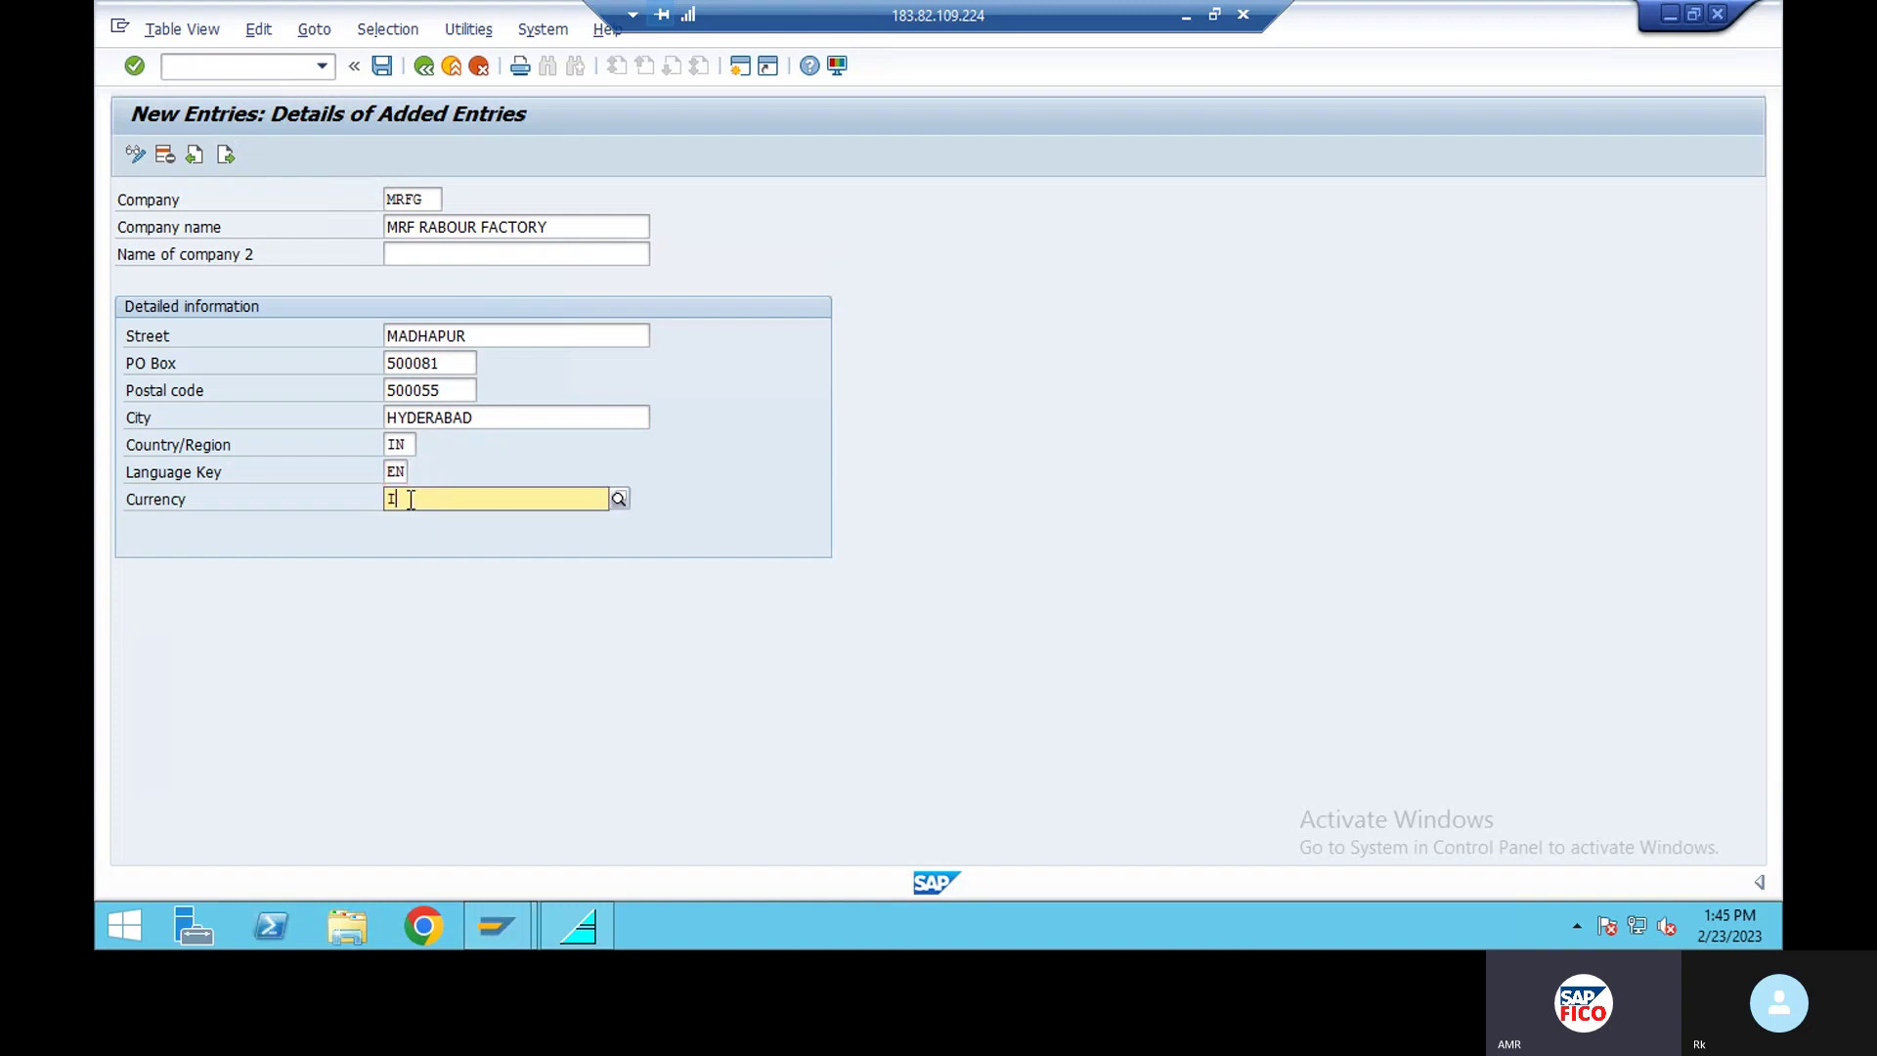
pyautogui.click(419, 545)
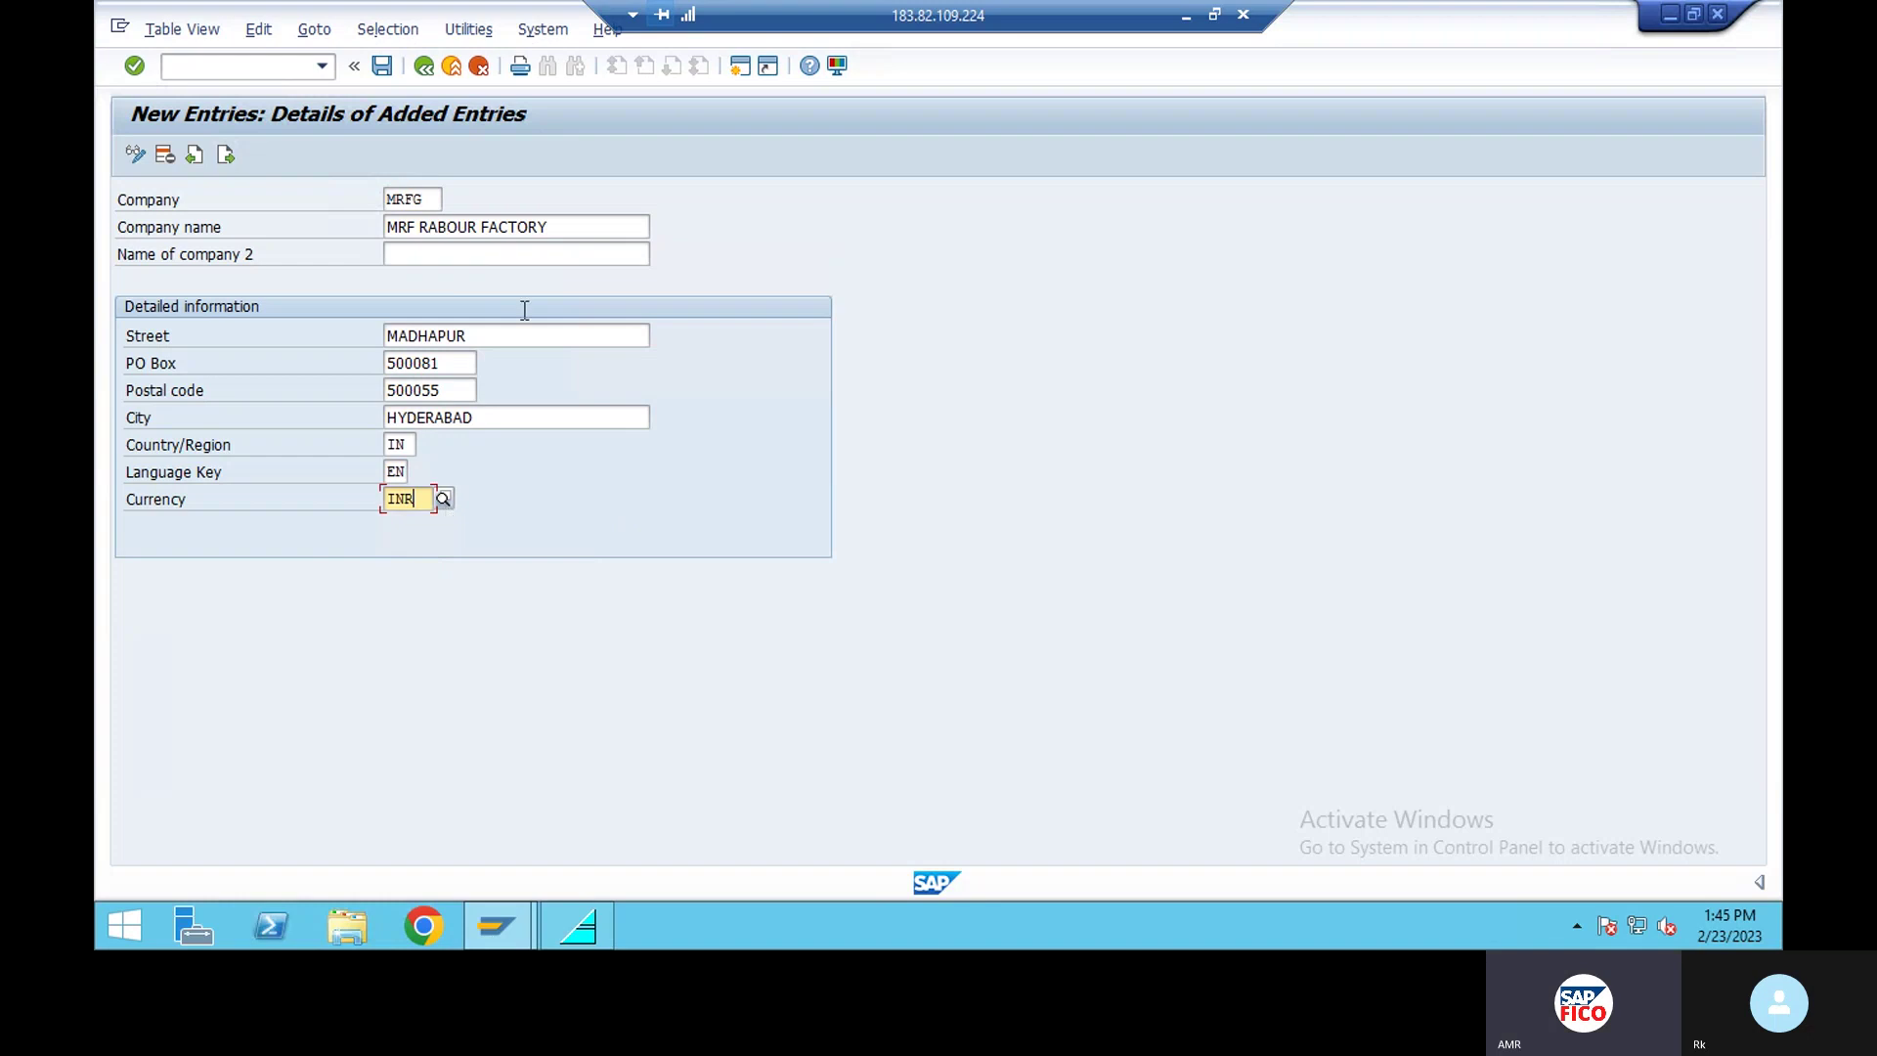
pyautogui.click(380, 68)
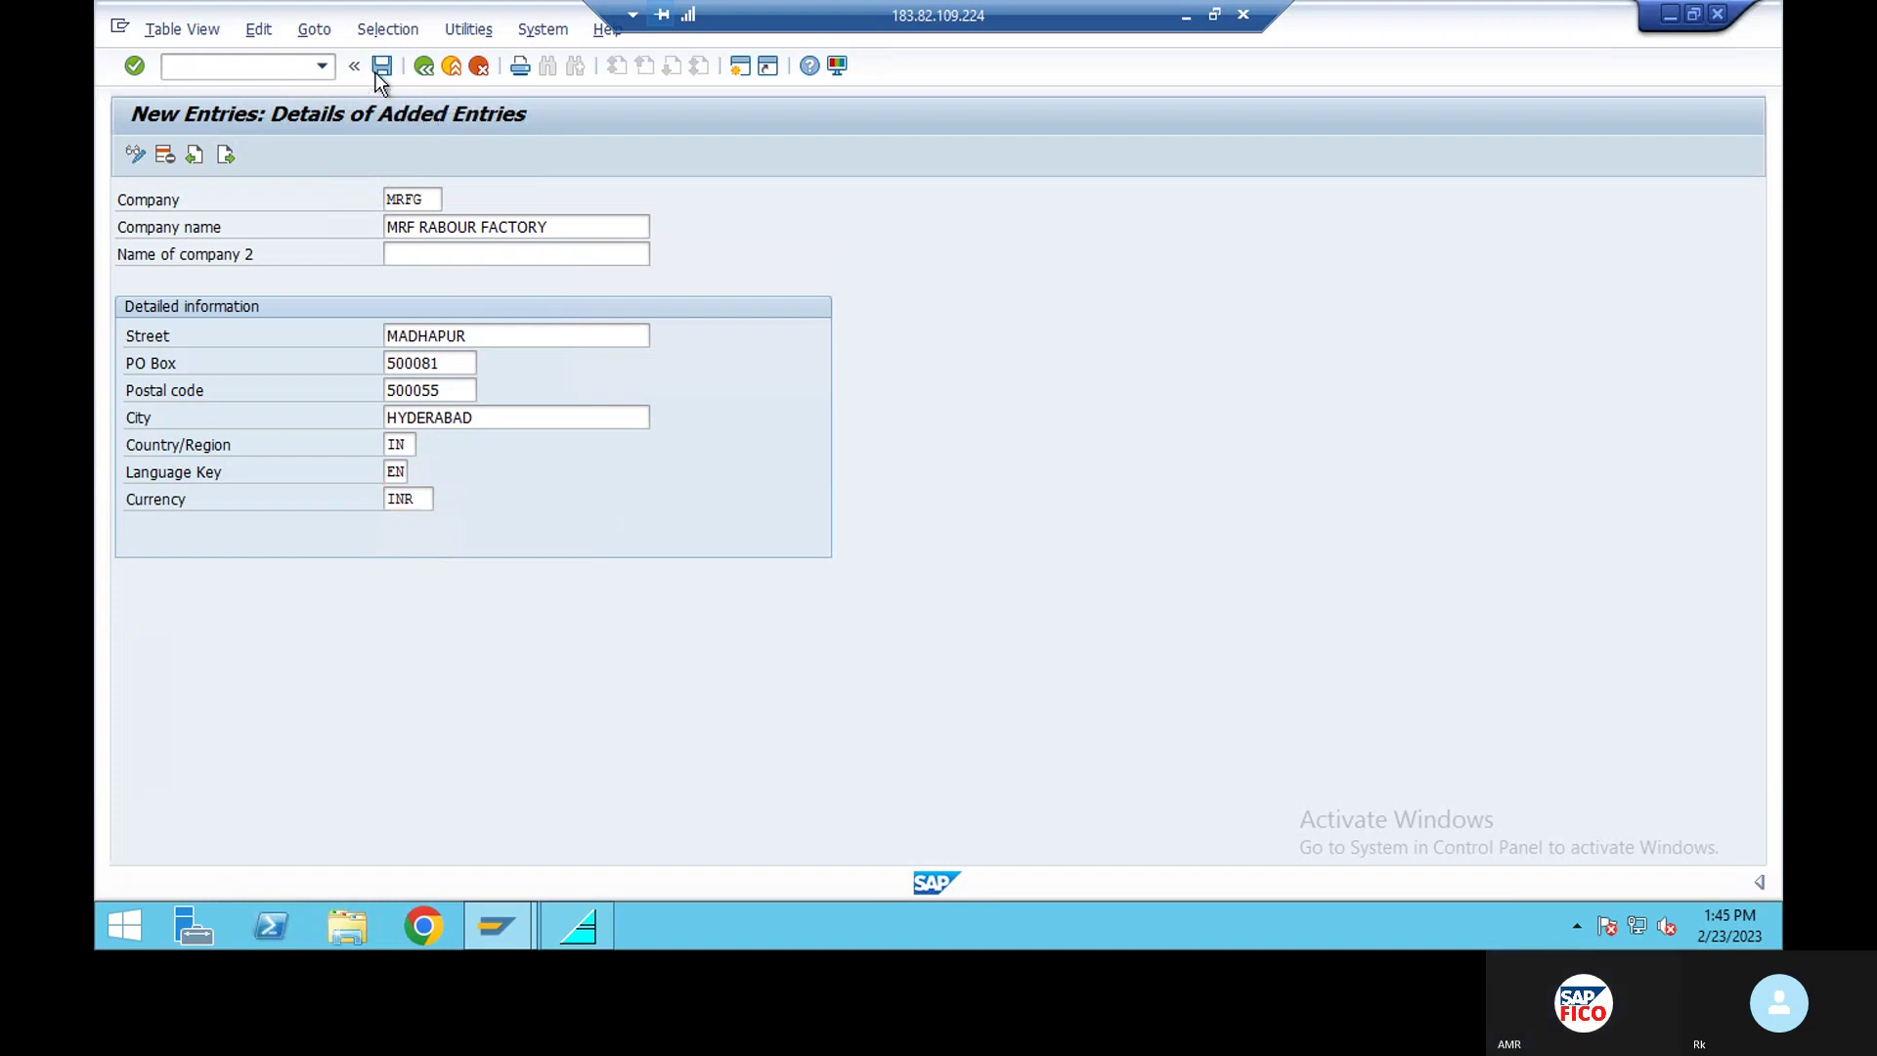
pyautogui.click(458, 419)
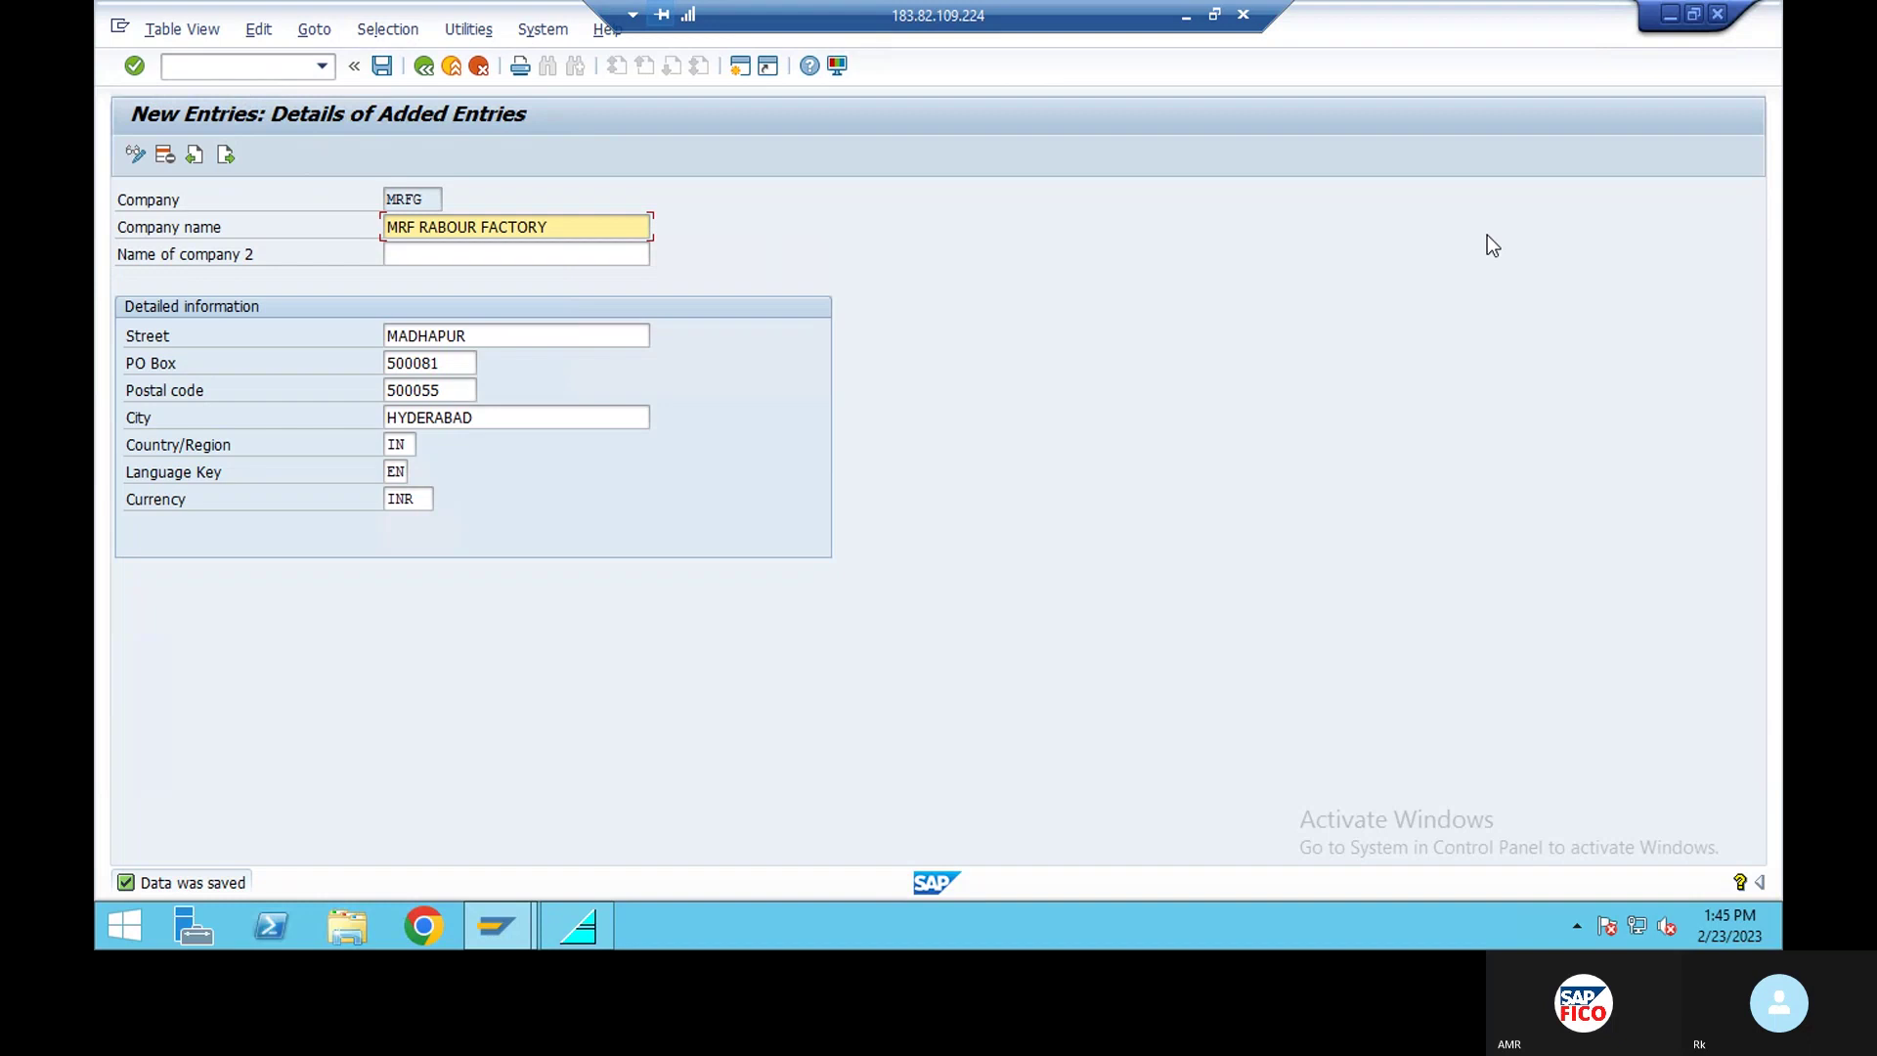
# Consult the configuration steps slide and open transaction OX02 in place of the current transaction.
pyautogui.hotkey('alt', 'Tab')
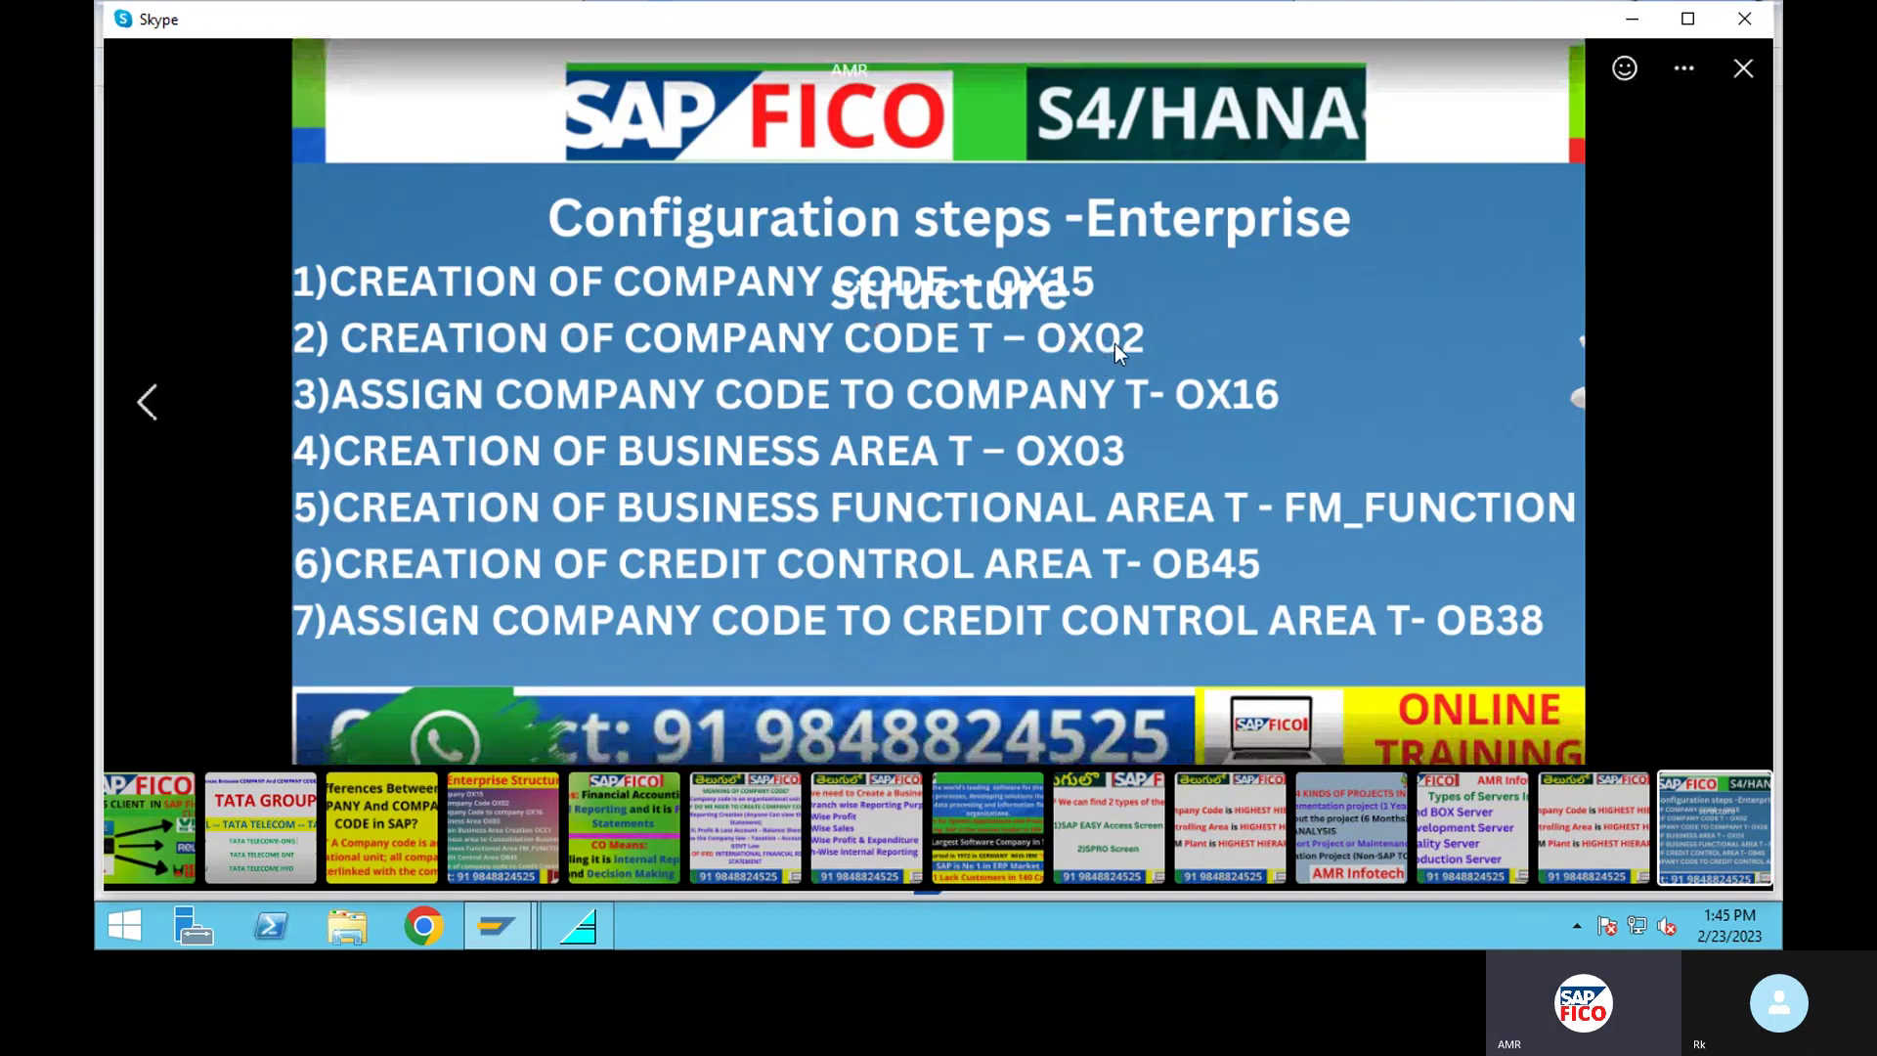
pyautogui.click(1629, 19)
pyautogui.click(232, 70)
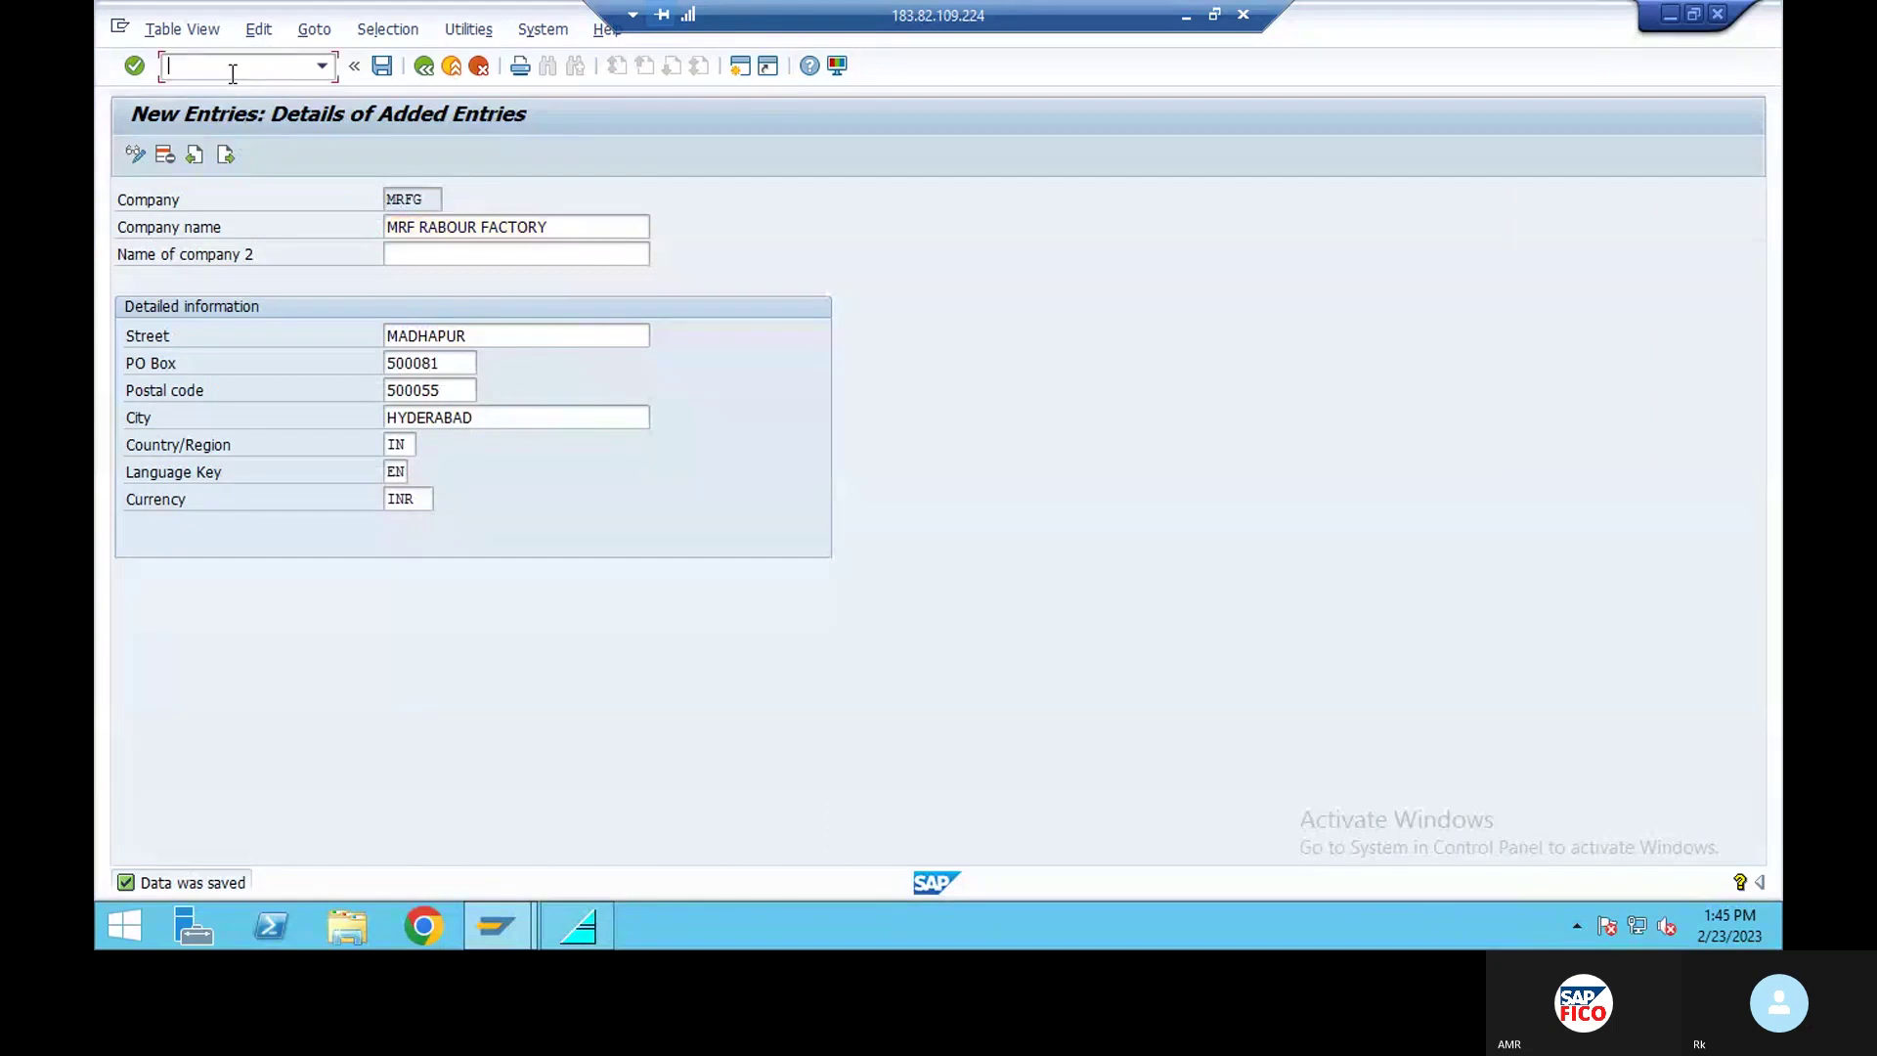
pyautogui.write('/NOX02')
pyautogui.press('Return')
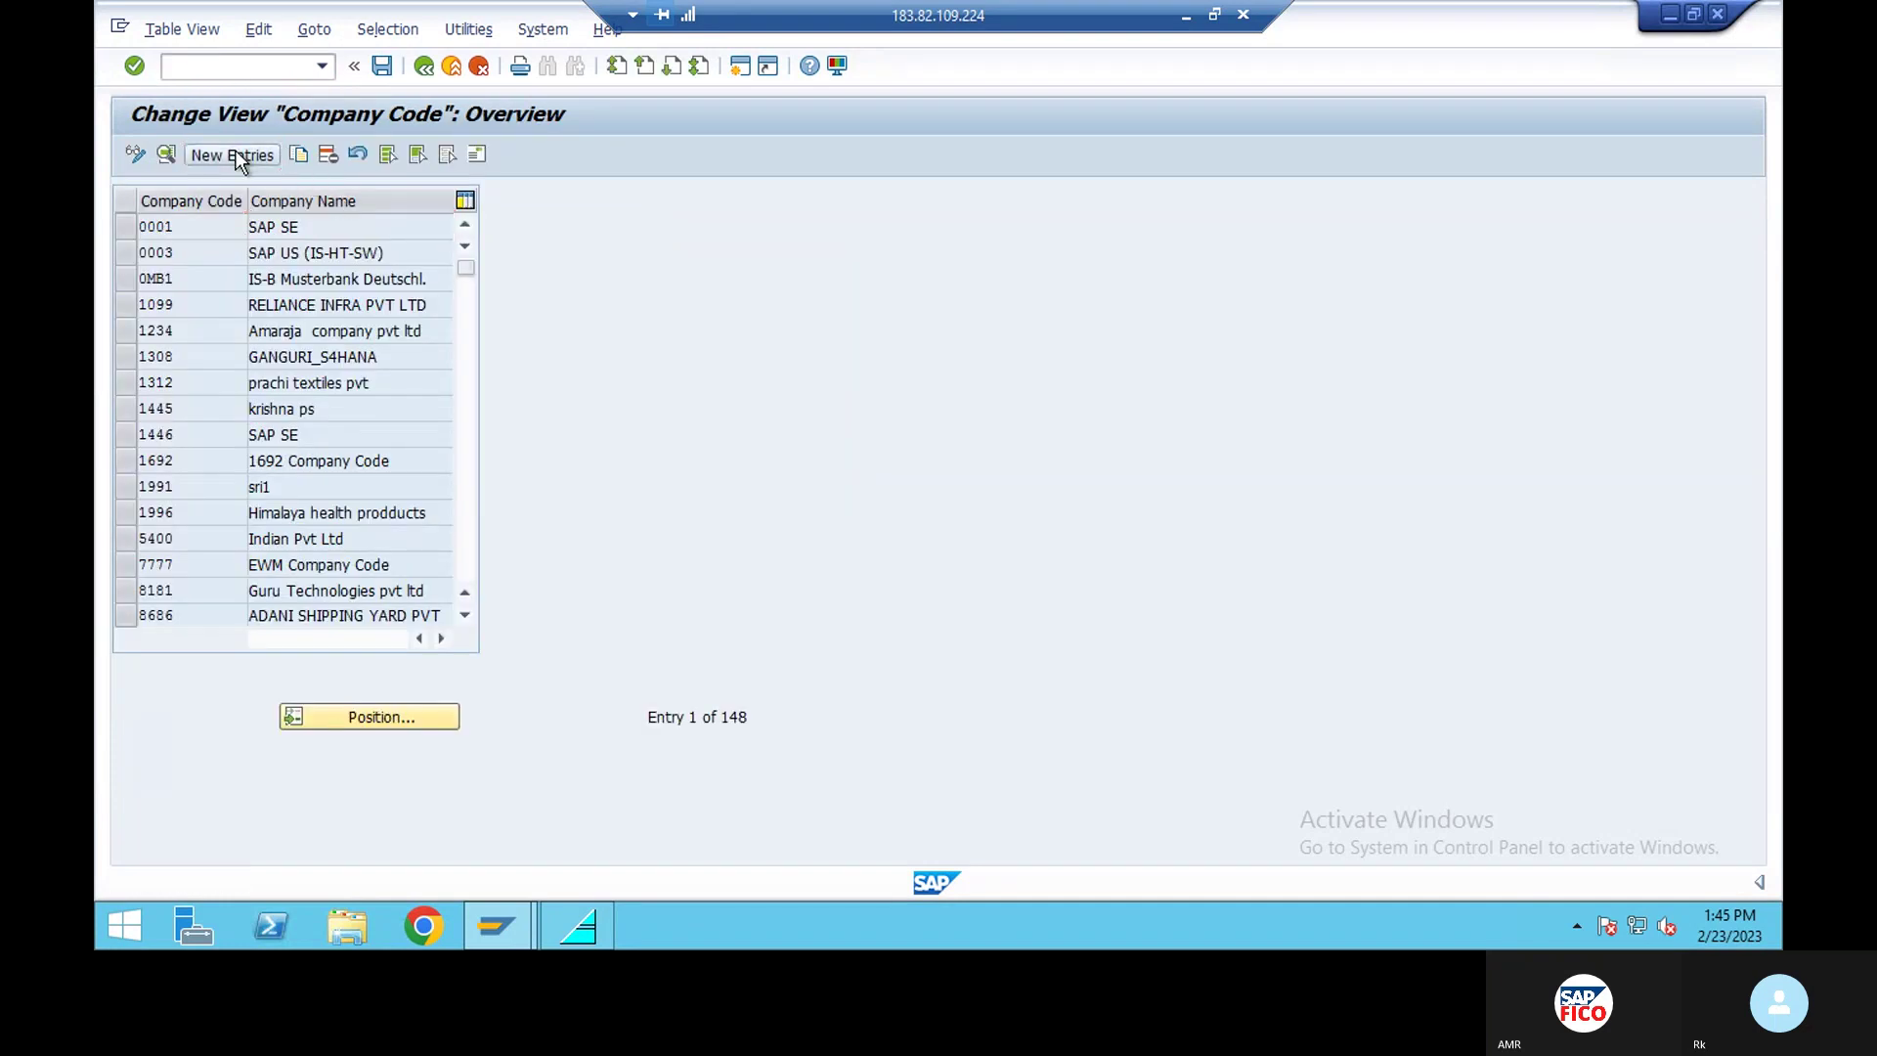
# Create a new company code entry with code MRF2 and company name MRF TIRES.
pyautogui.click(234, 154)
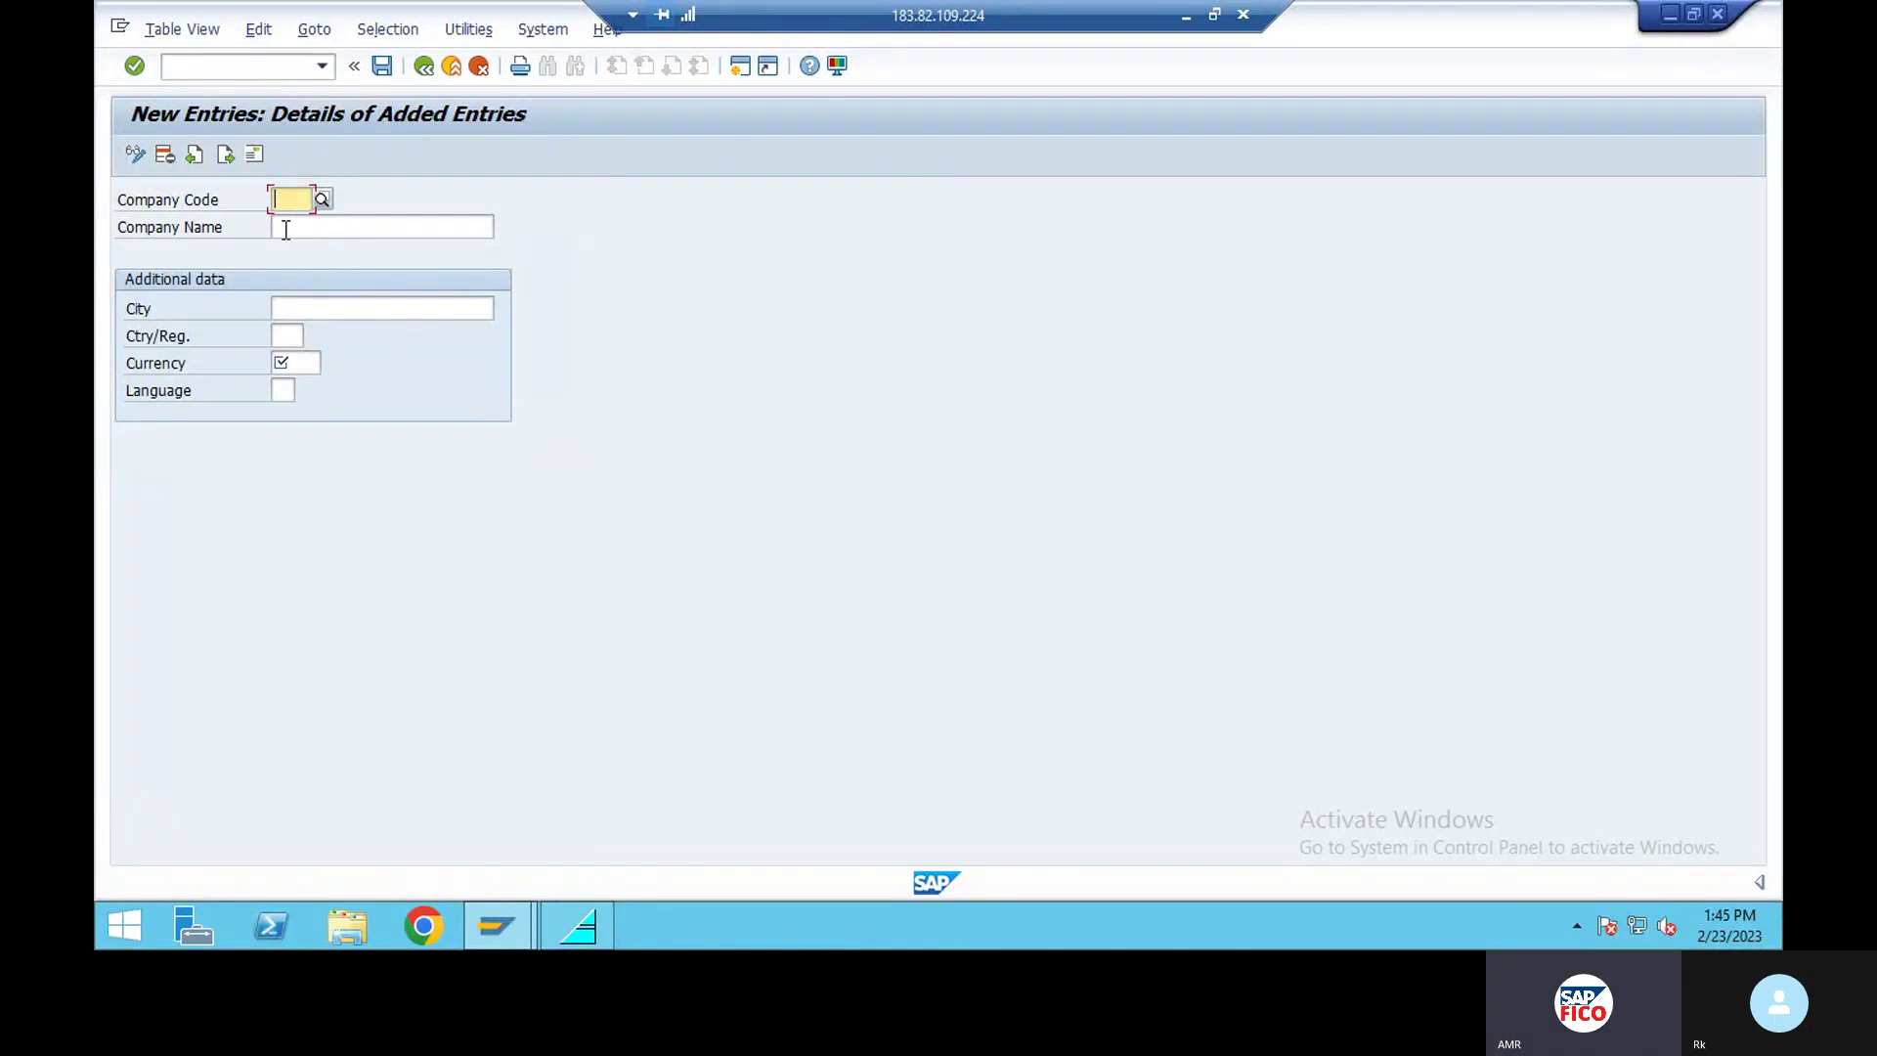
pyautogui.write('MRF')
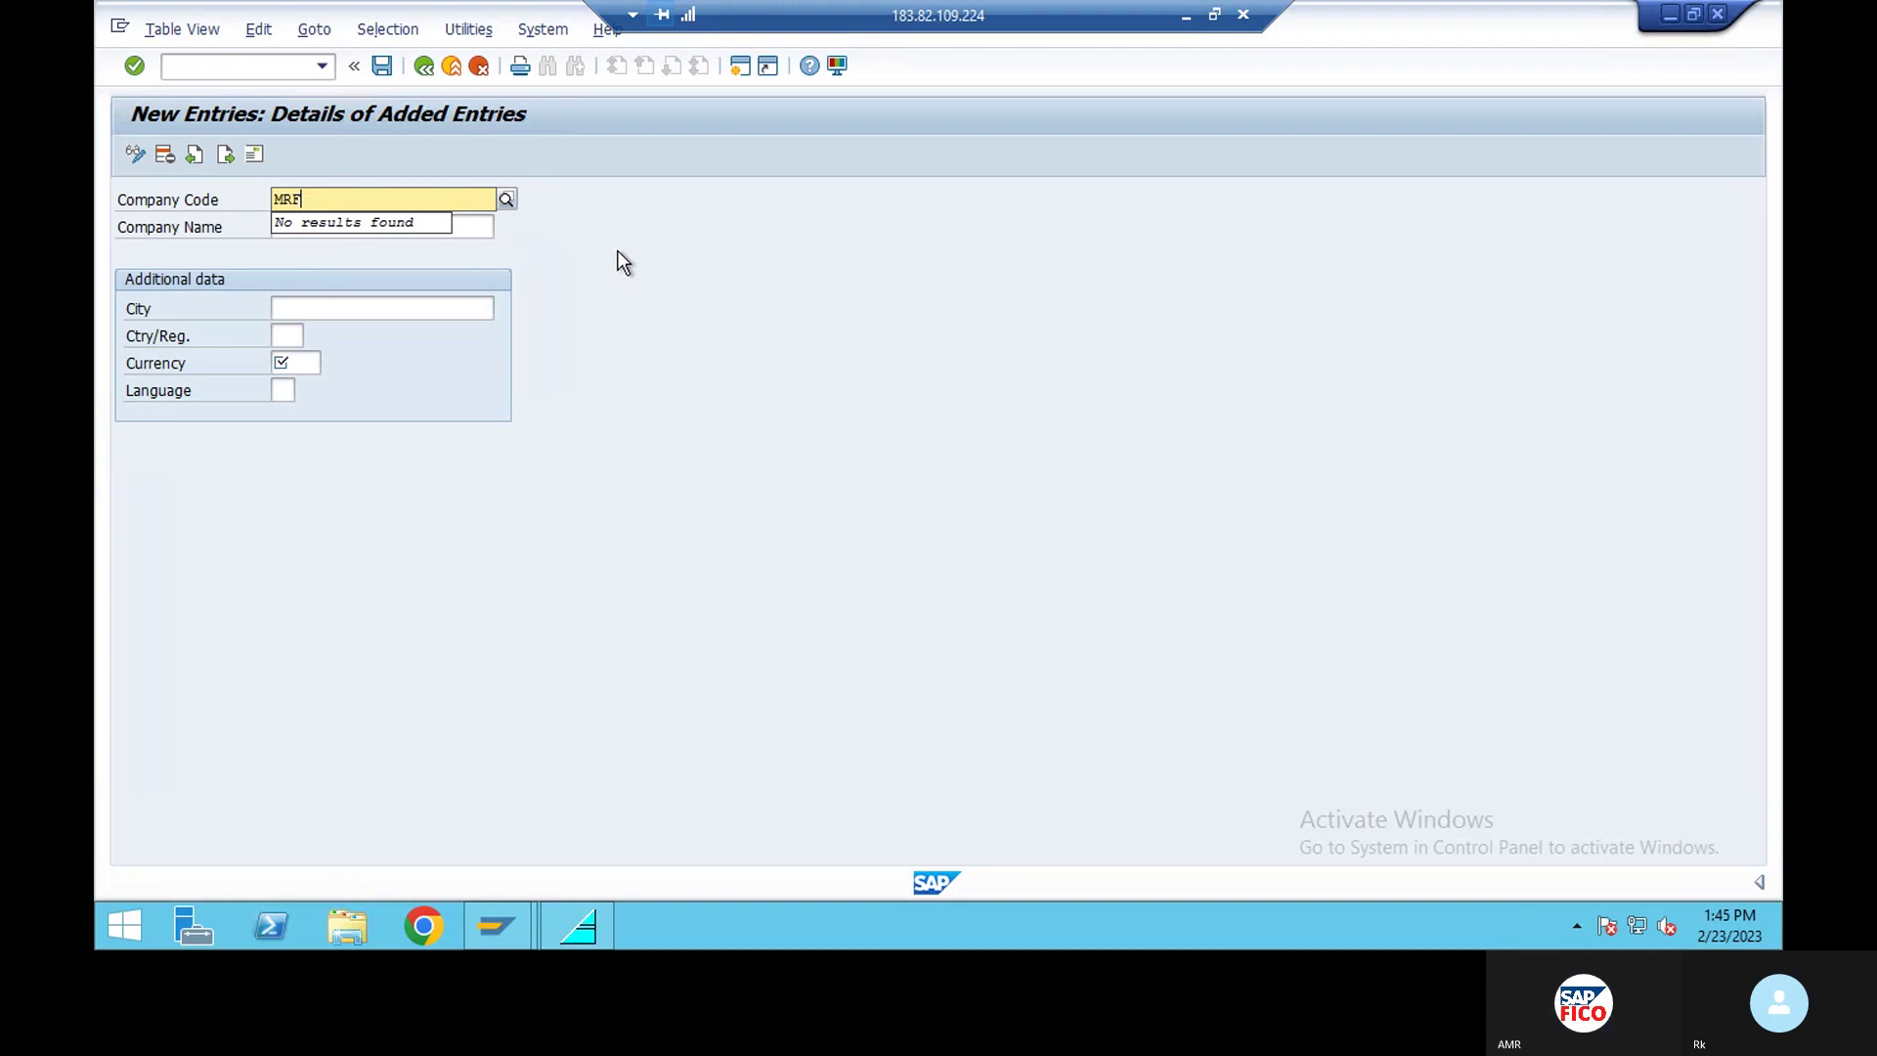
pyautogui.write('2')
pyautogui.press('Return')
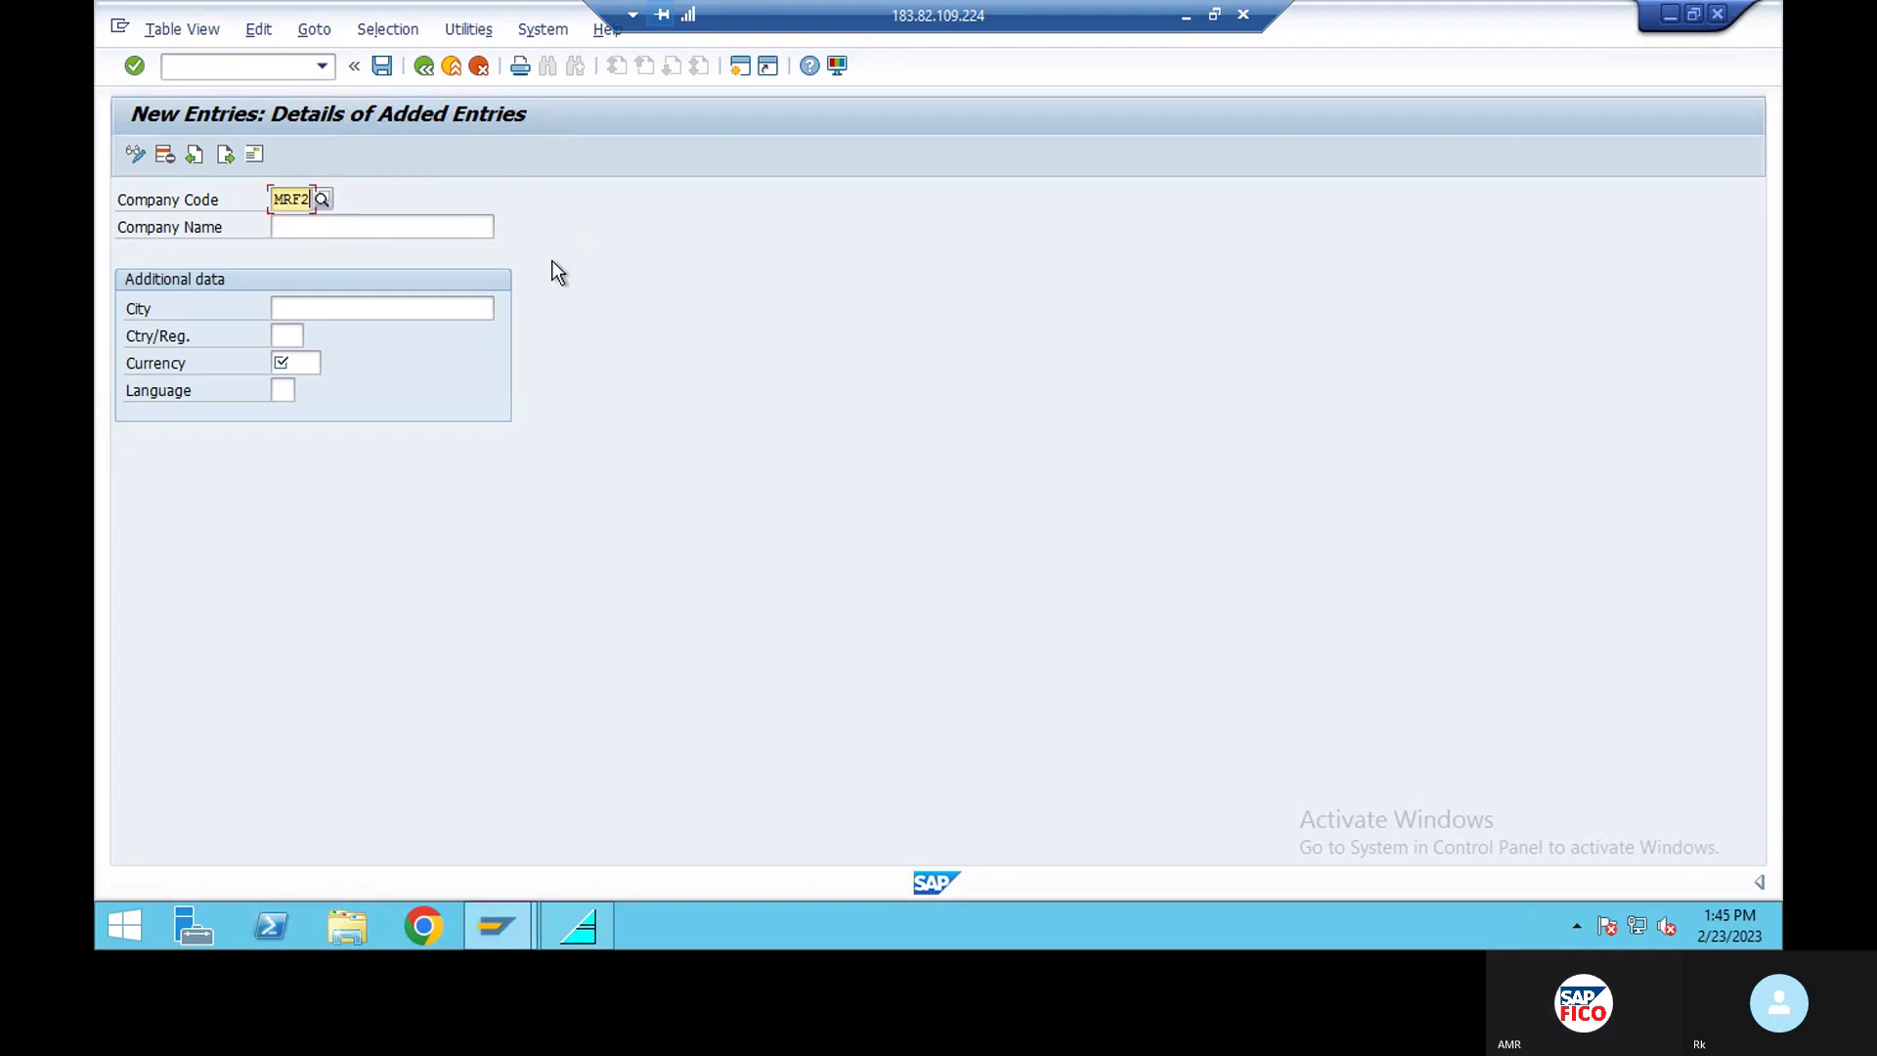
pyautogui.click(321, 230)
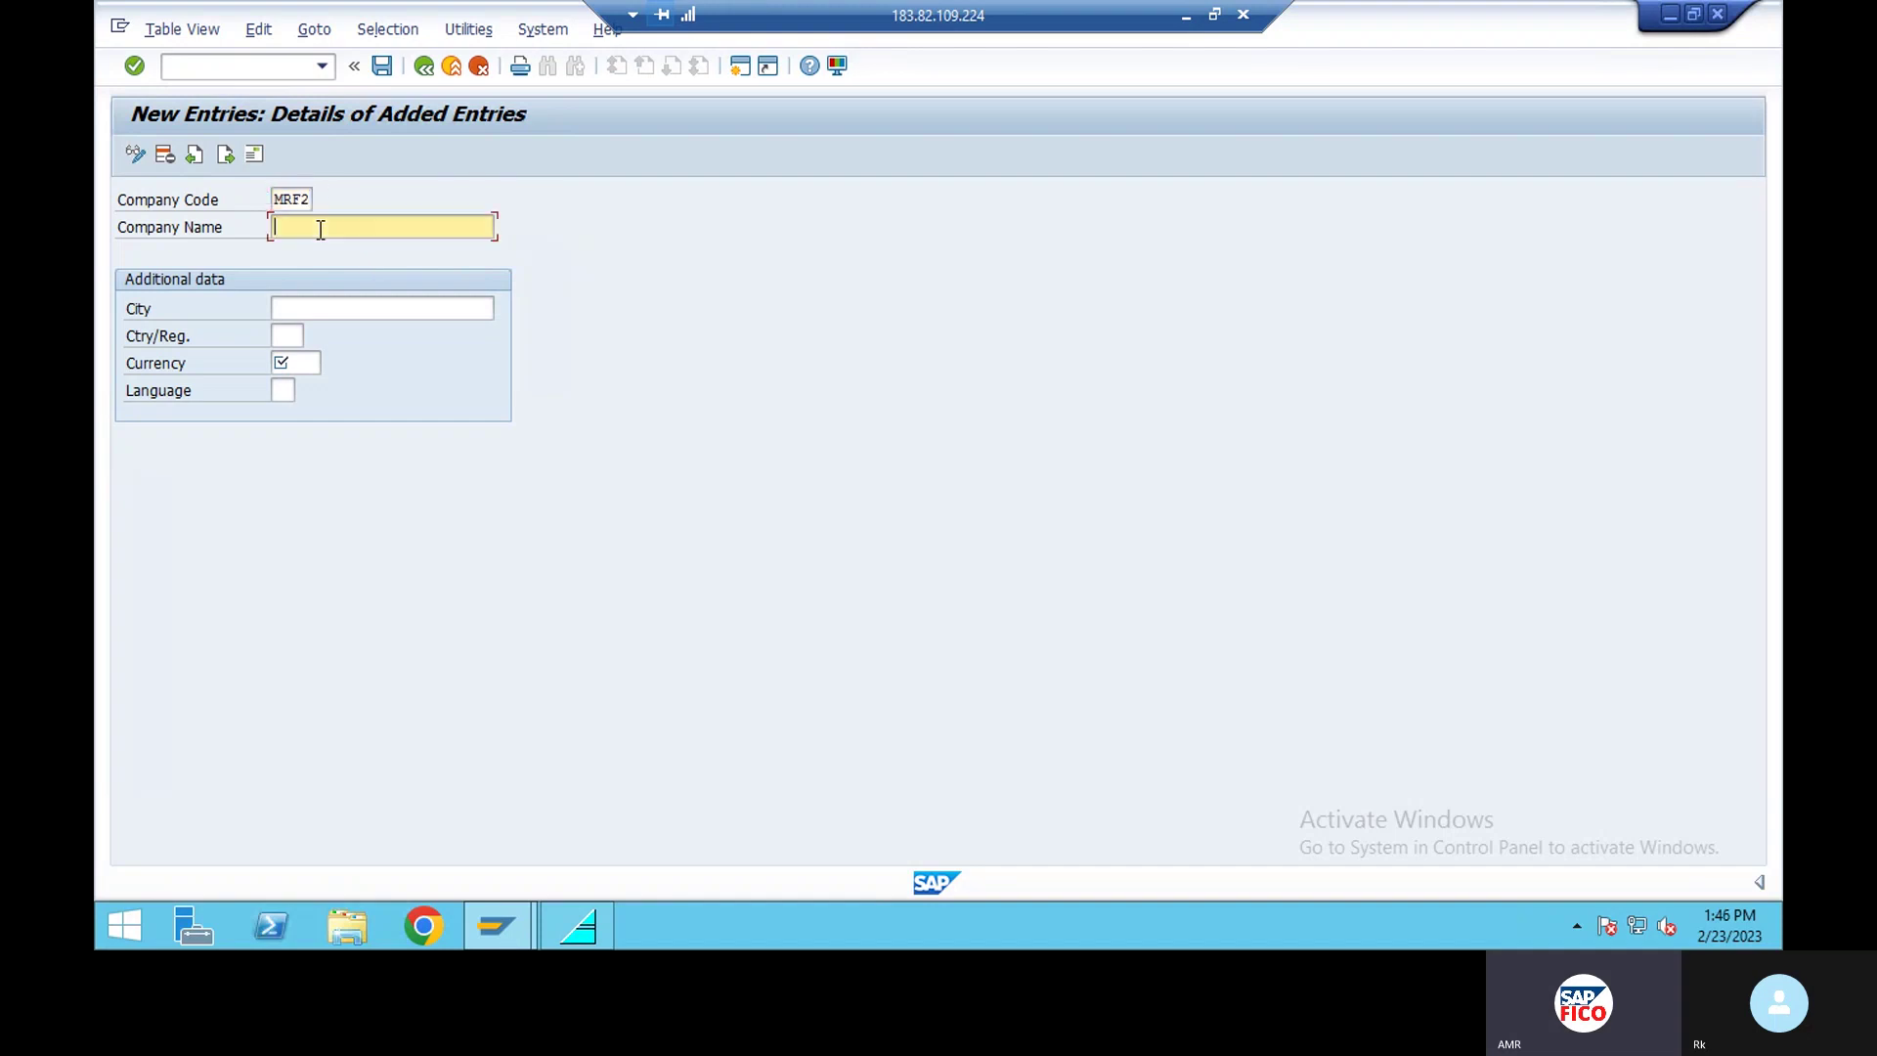
pyautogui.write('MRF ')
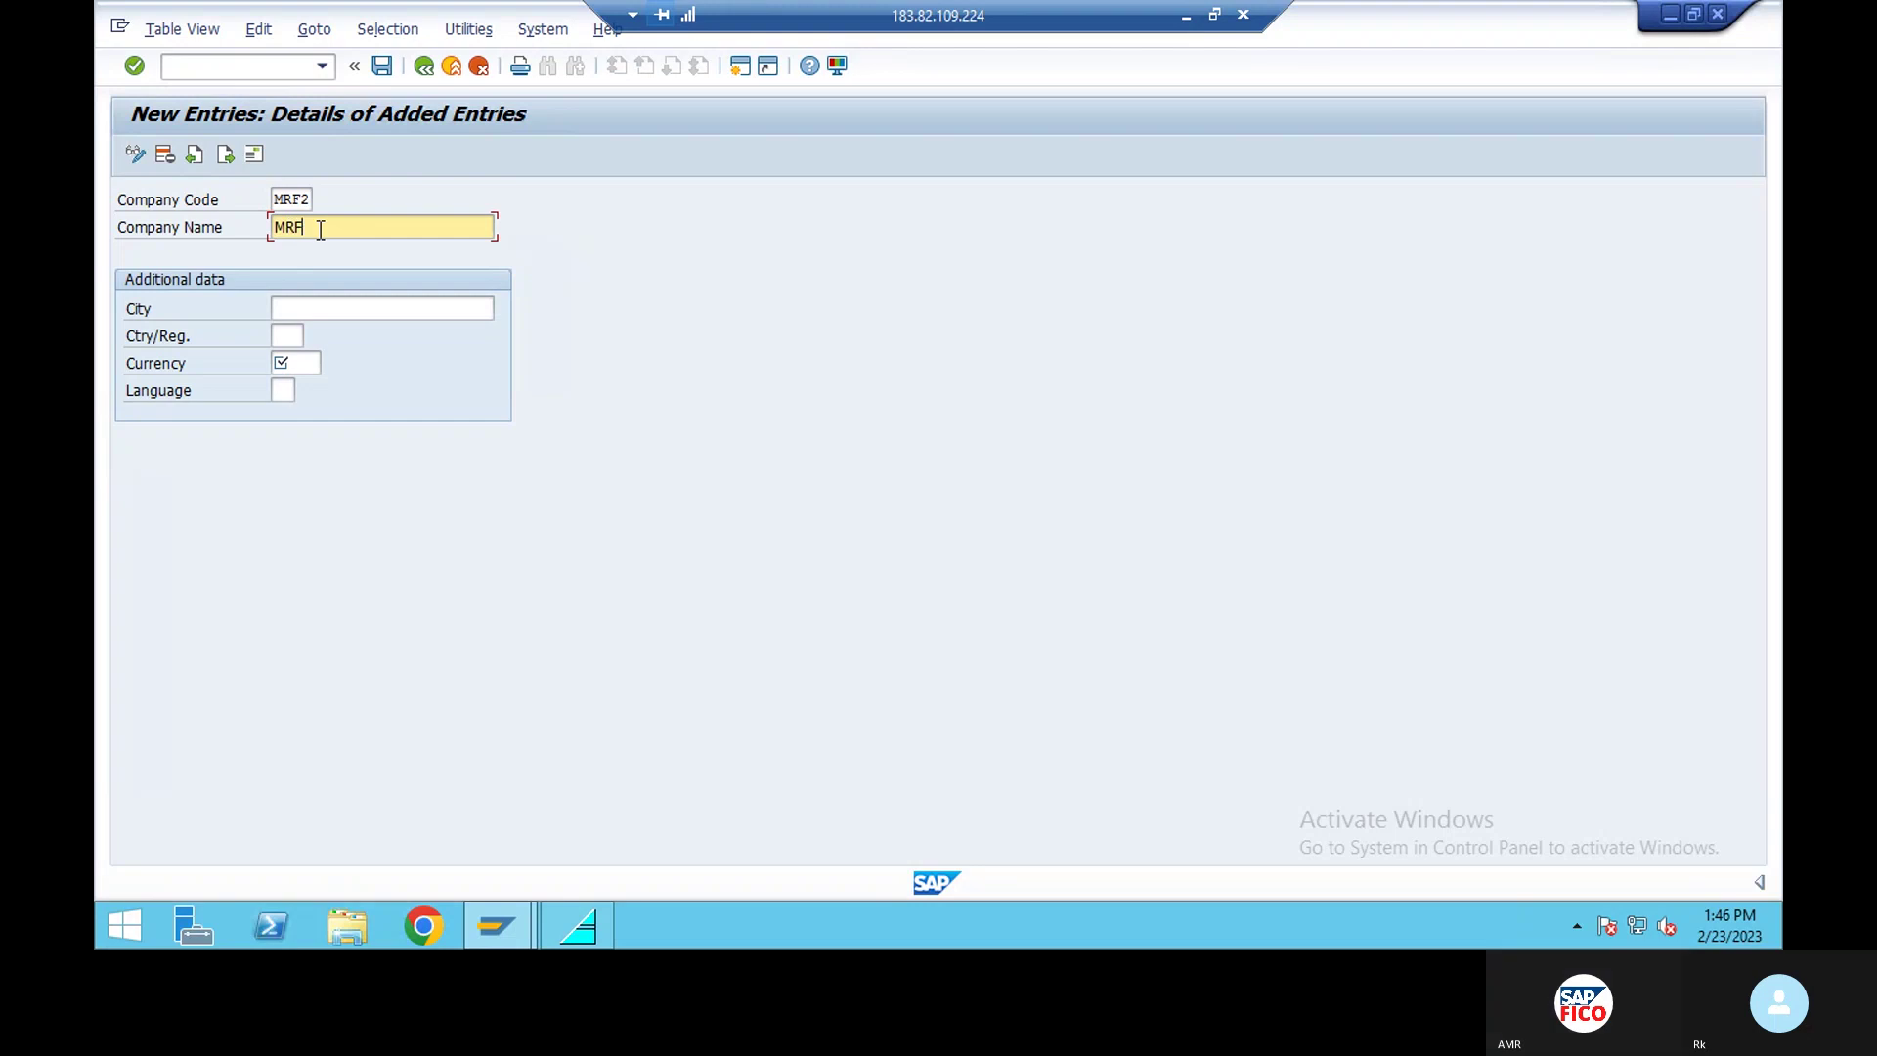
pyautogui.write('T')
pyautogui.press('BackSpace')
pyautogui.write('TIRES')
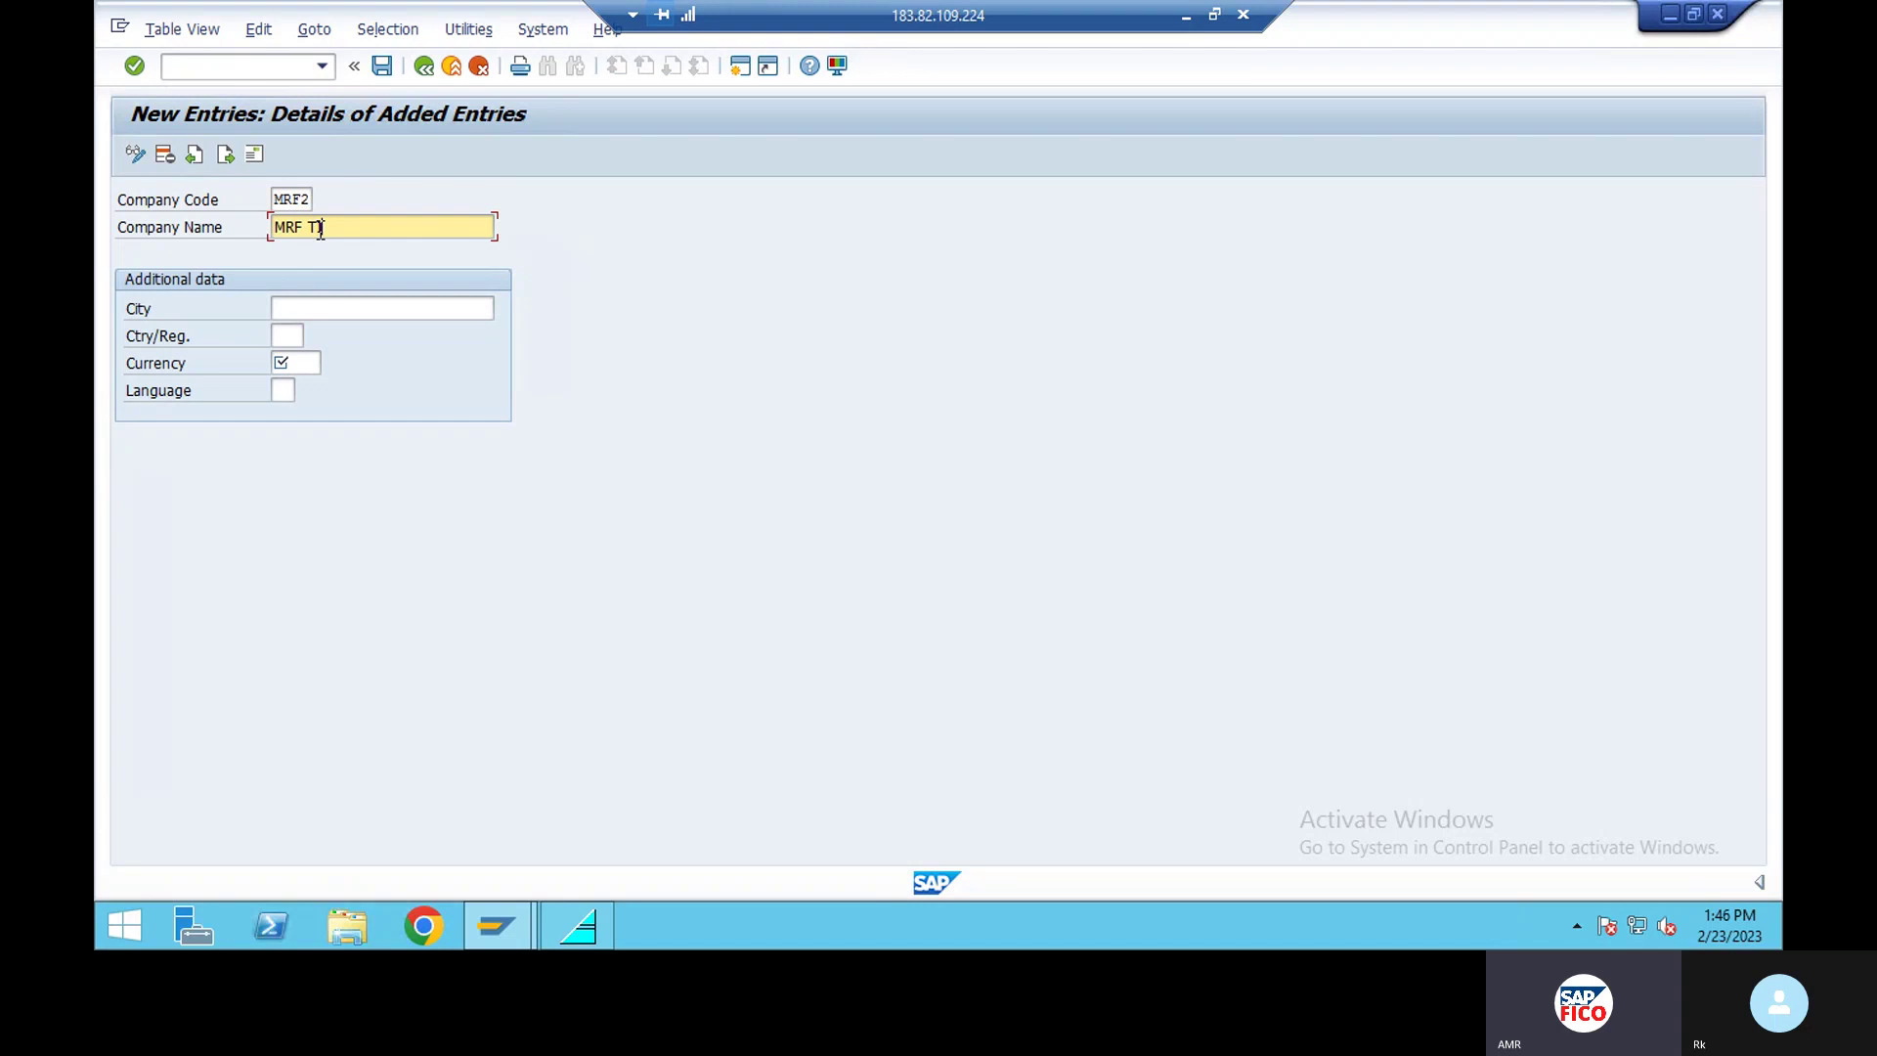
# Fill in the company code's additional data with city HYDERABAD, country IN, currency INR and language EN.
pyautogui.click(325, 309)
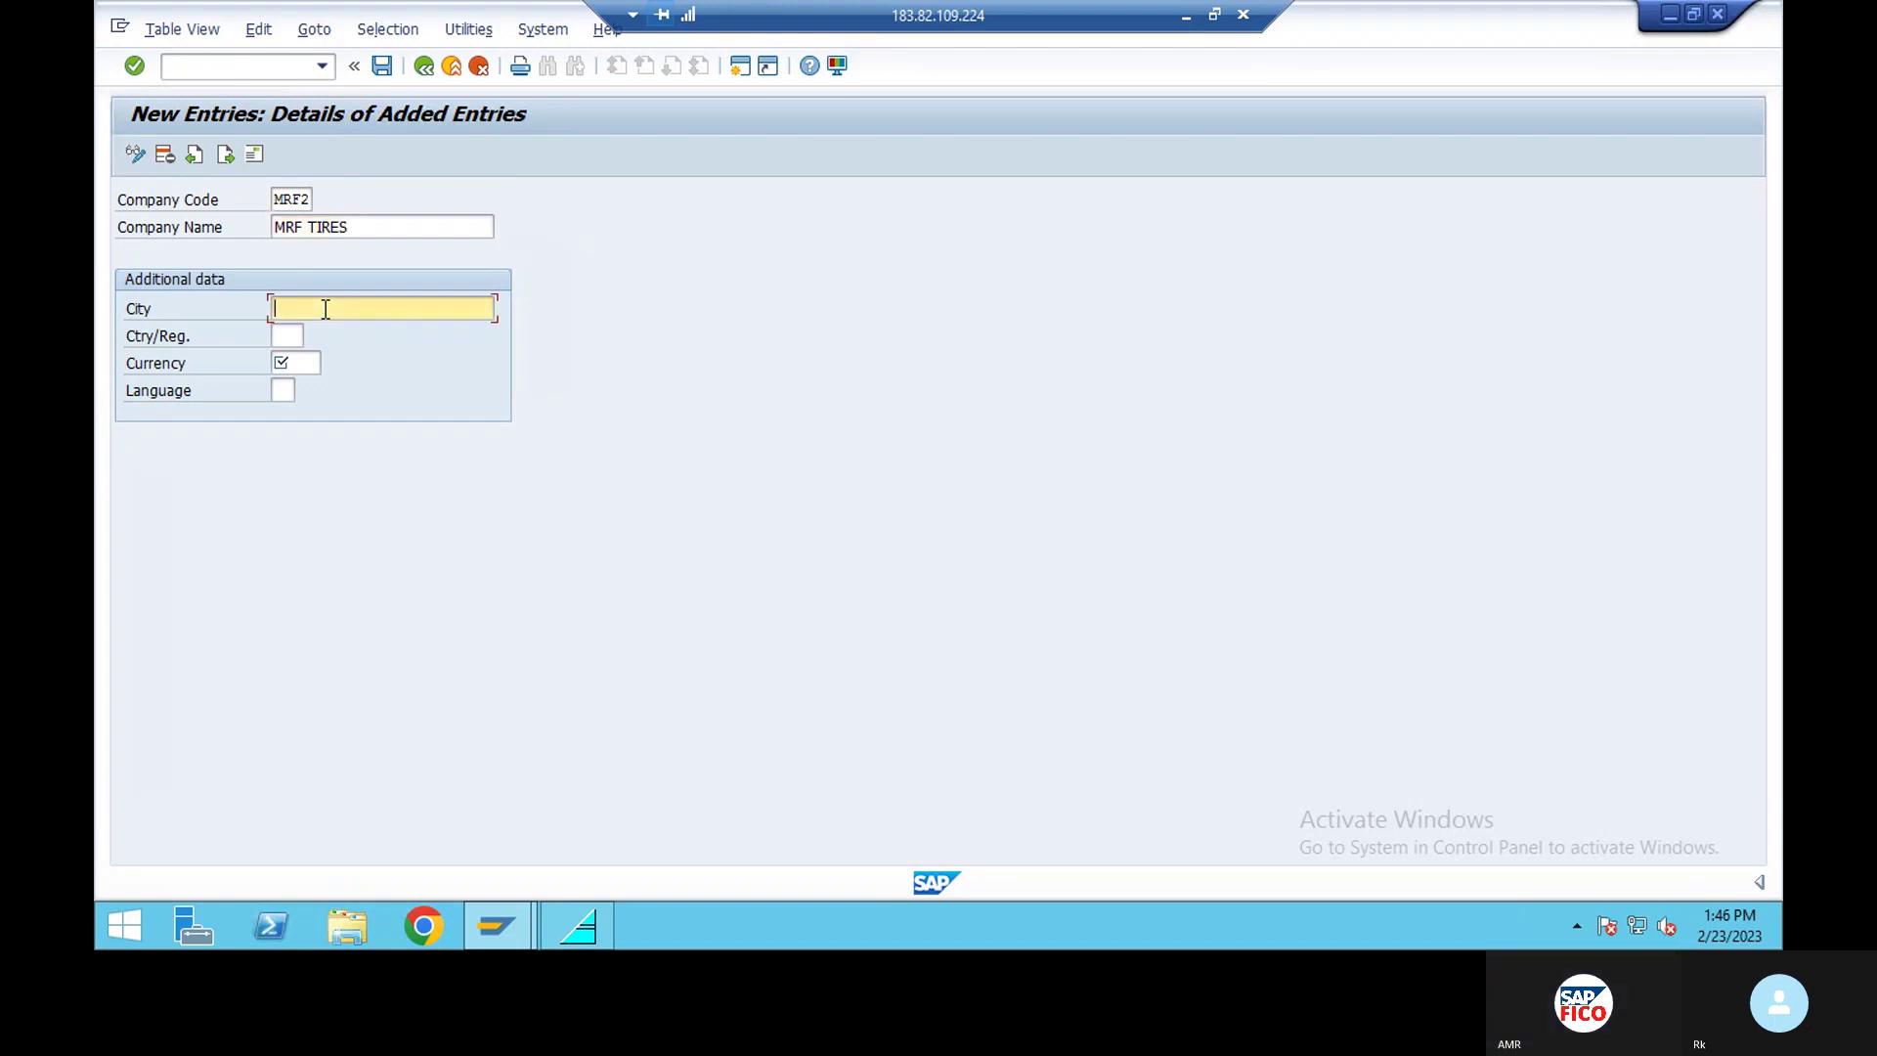
pyautogui.write('HYD')
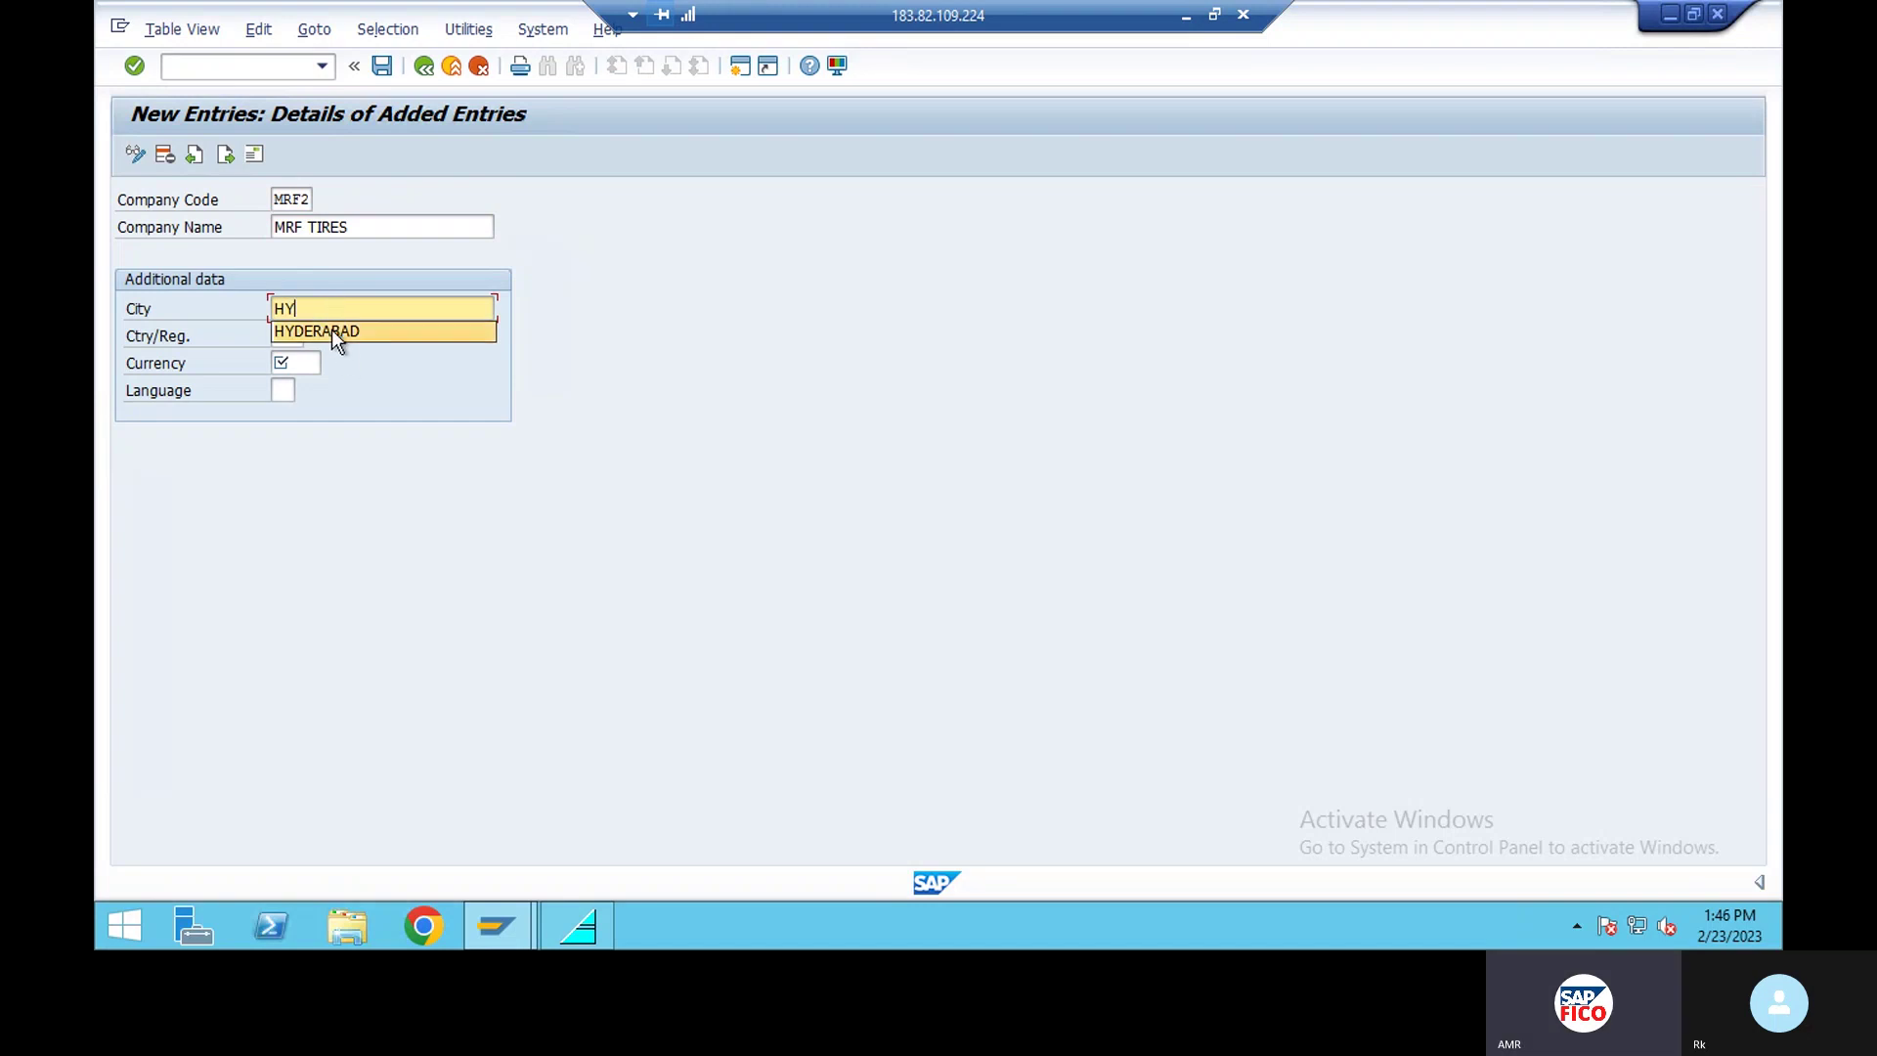
pyautogui.click(332, 330)
pyautogui.click(288, 334)
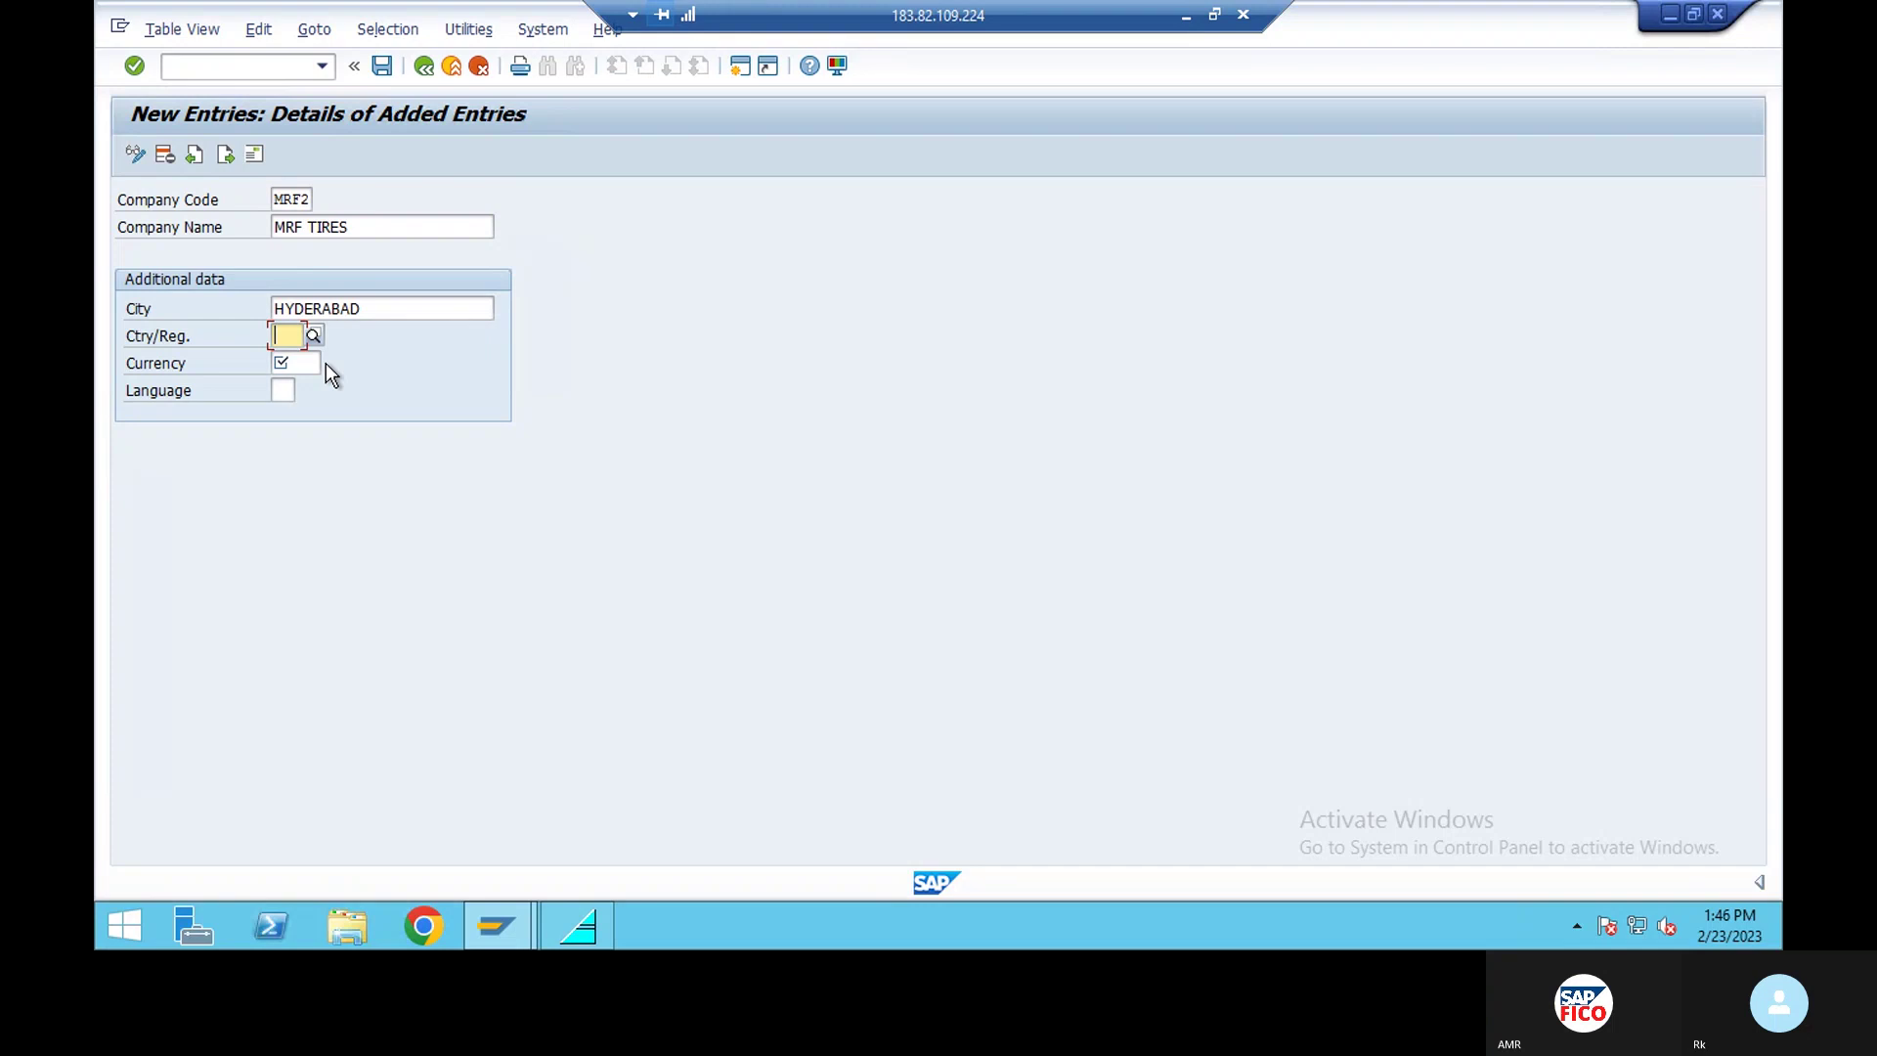
pyautogui.write('IN')
pyautogui.click(366, 383)
pyautogui.click(307, 360)
pyautogui.write('INR')
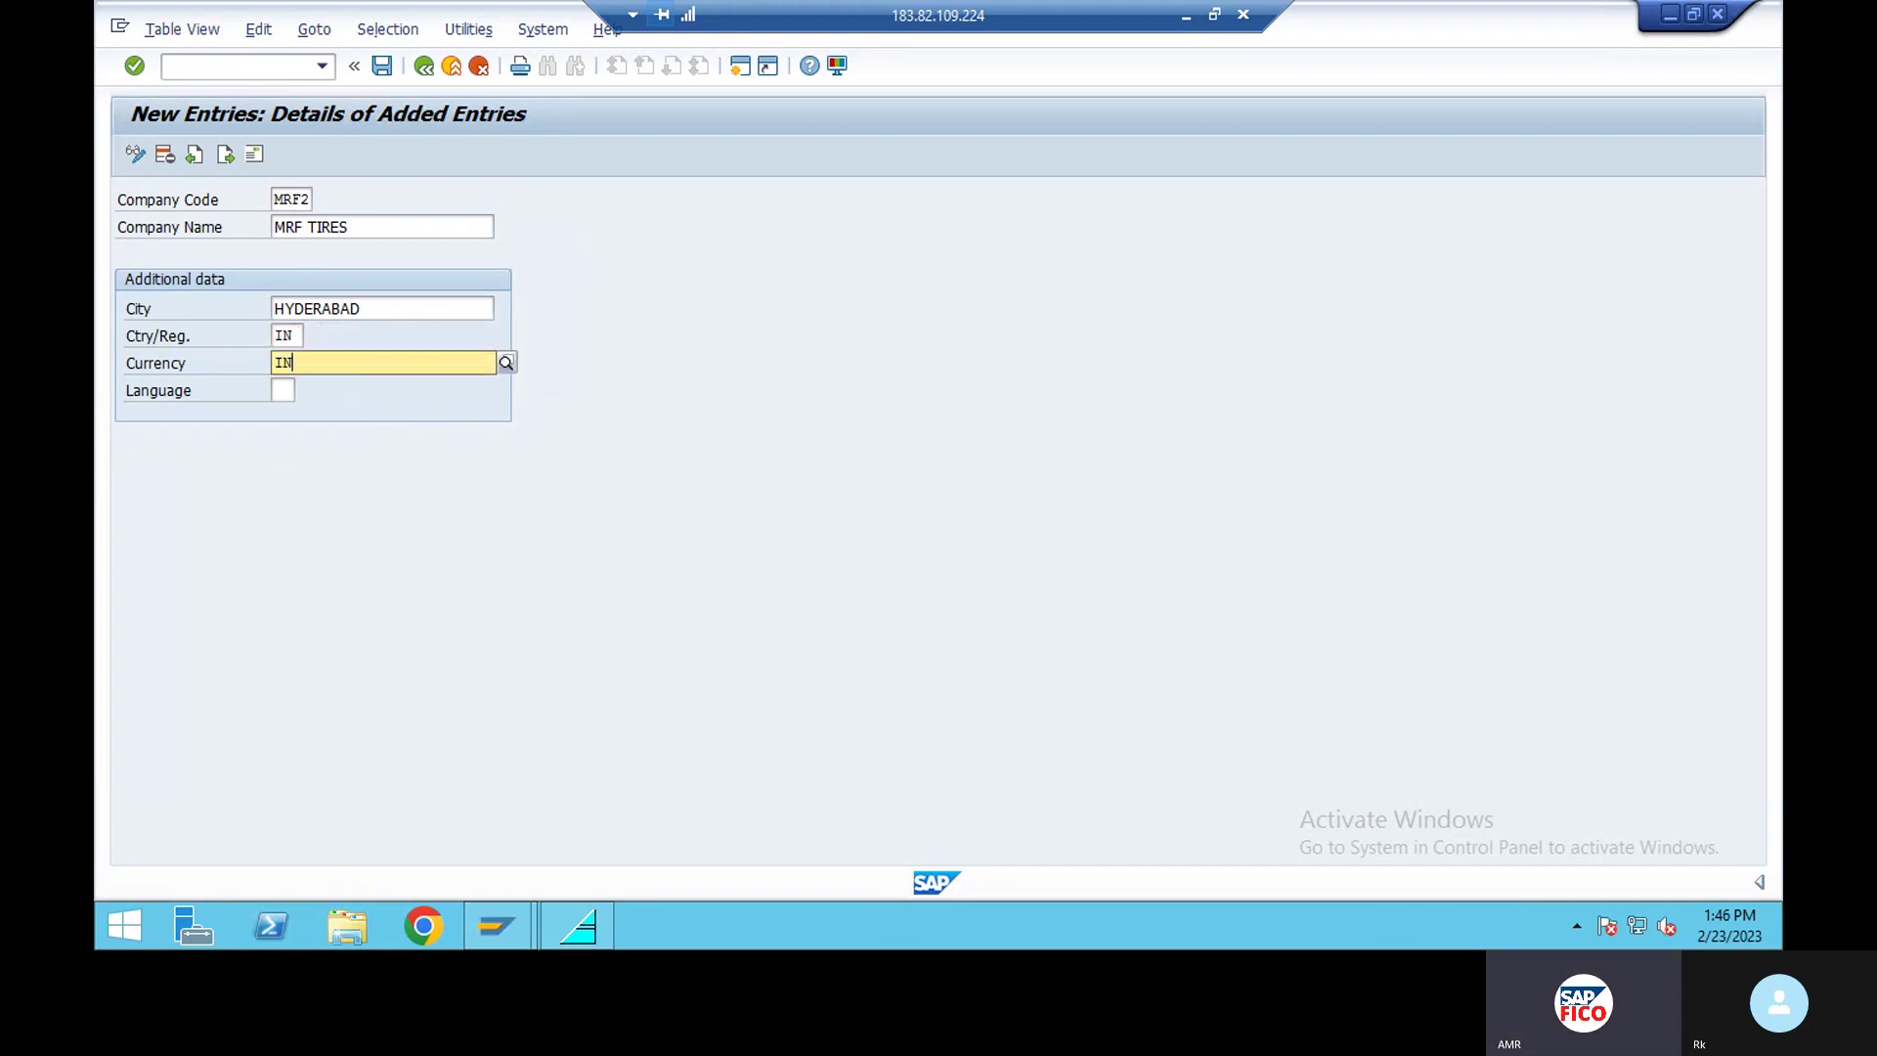
pyautogui.click(313, 409)
pyautogui.click(278, 391)
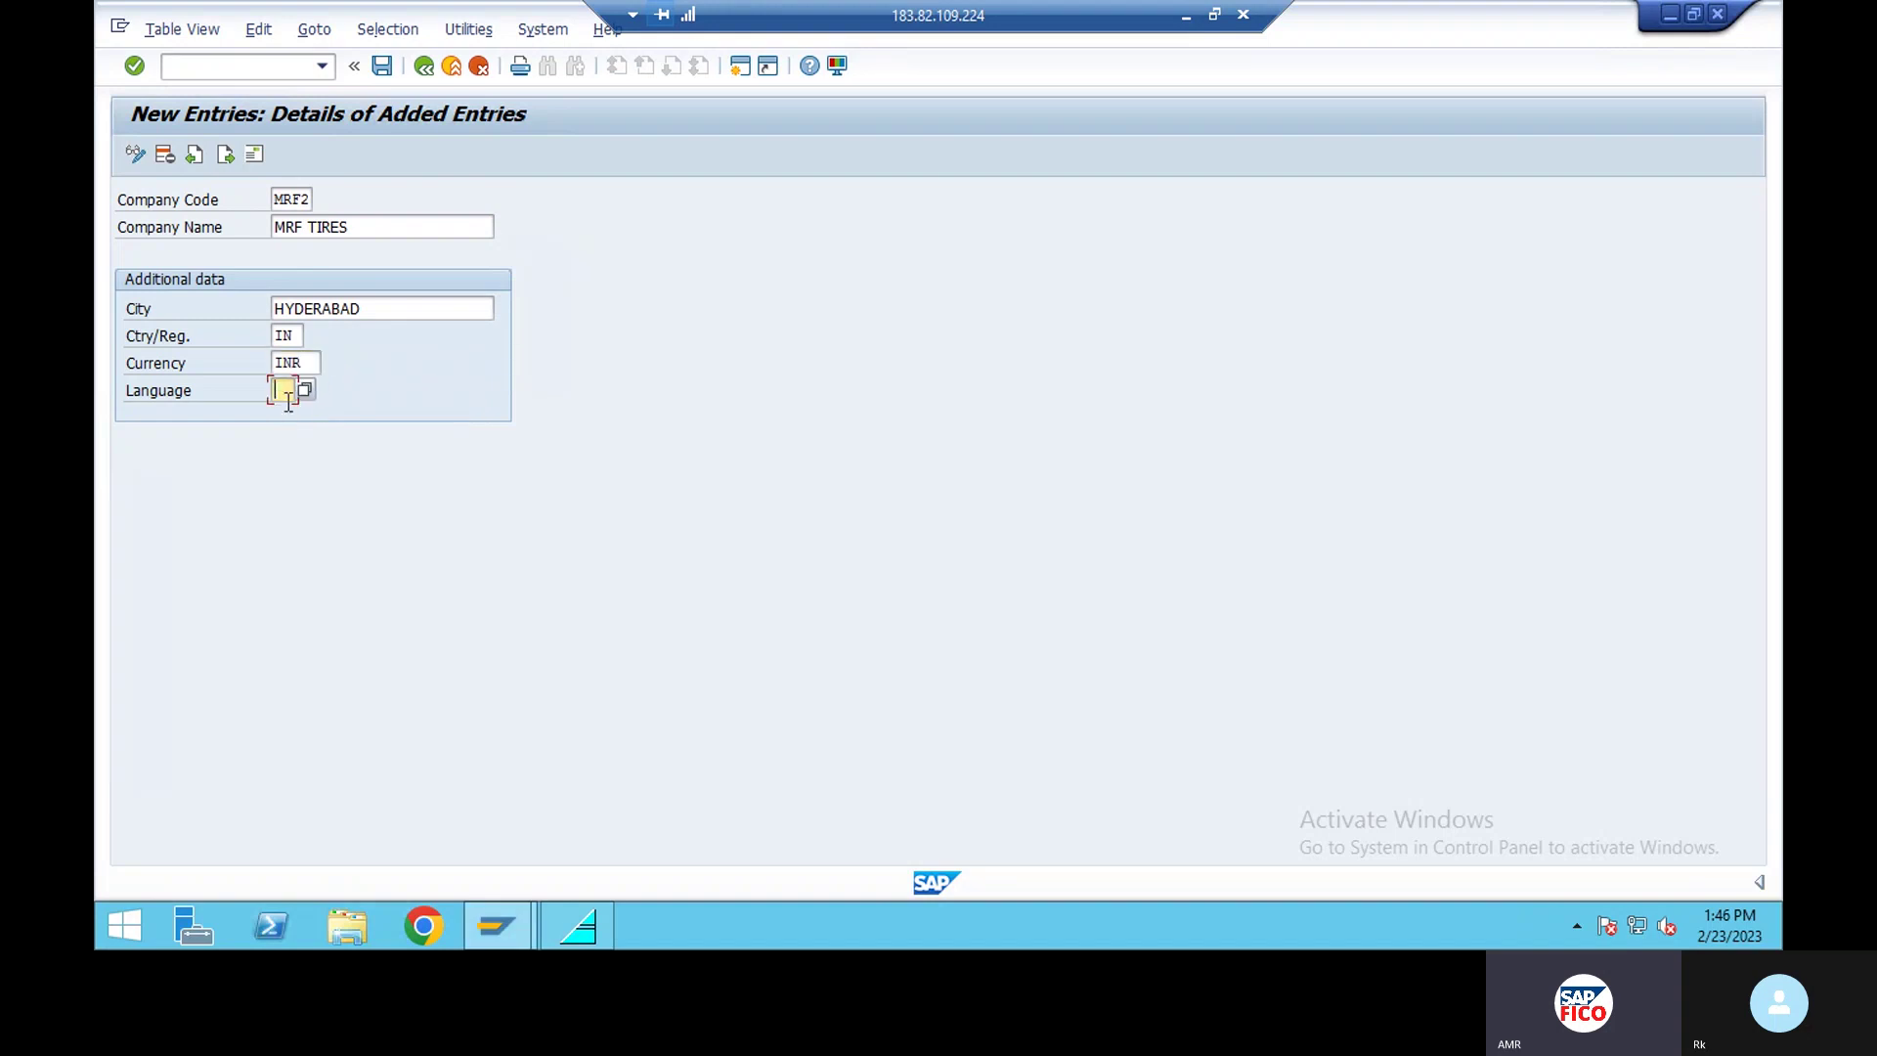
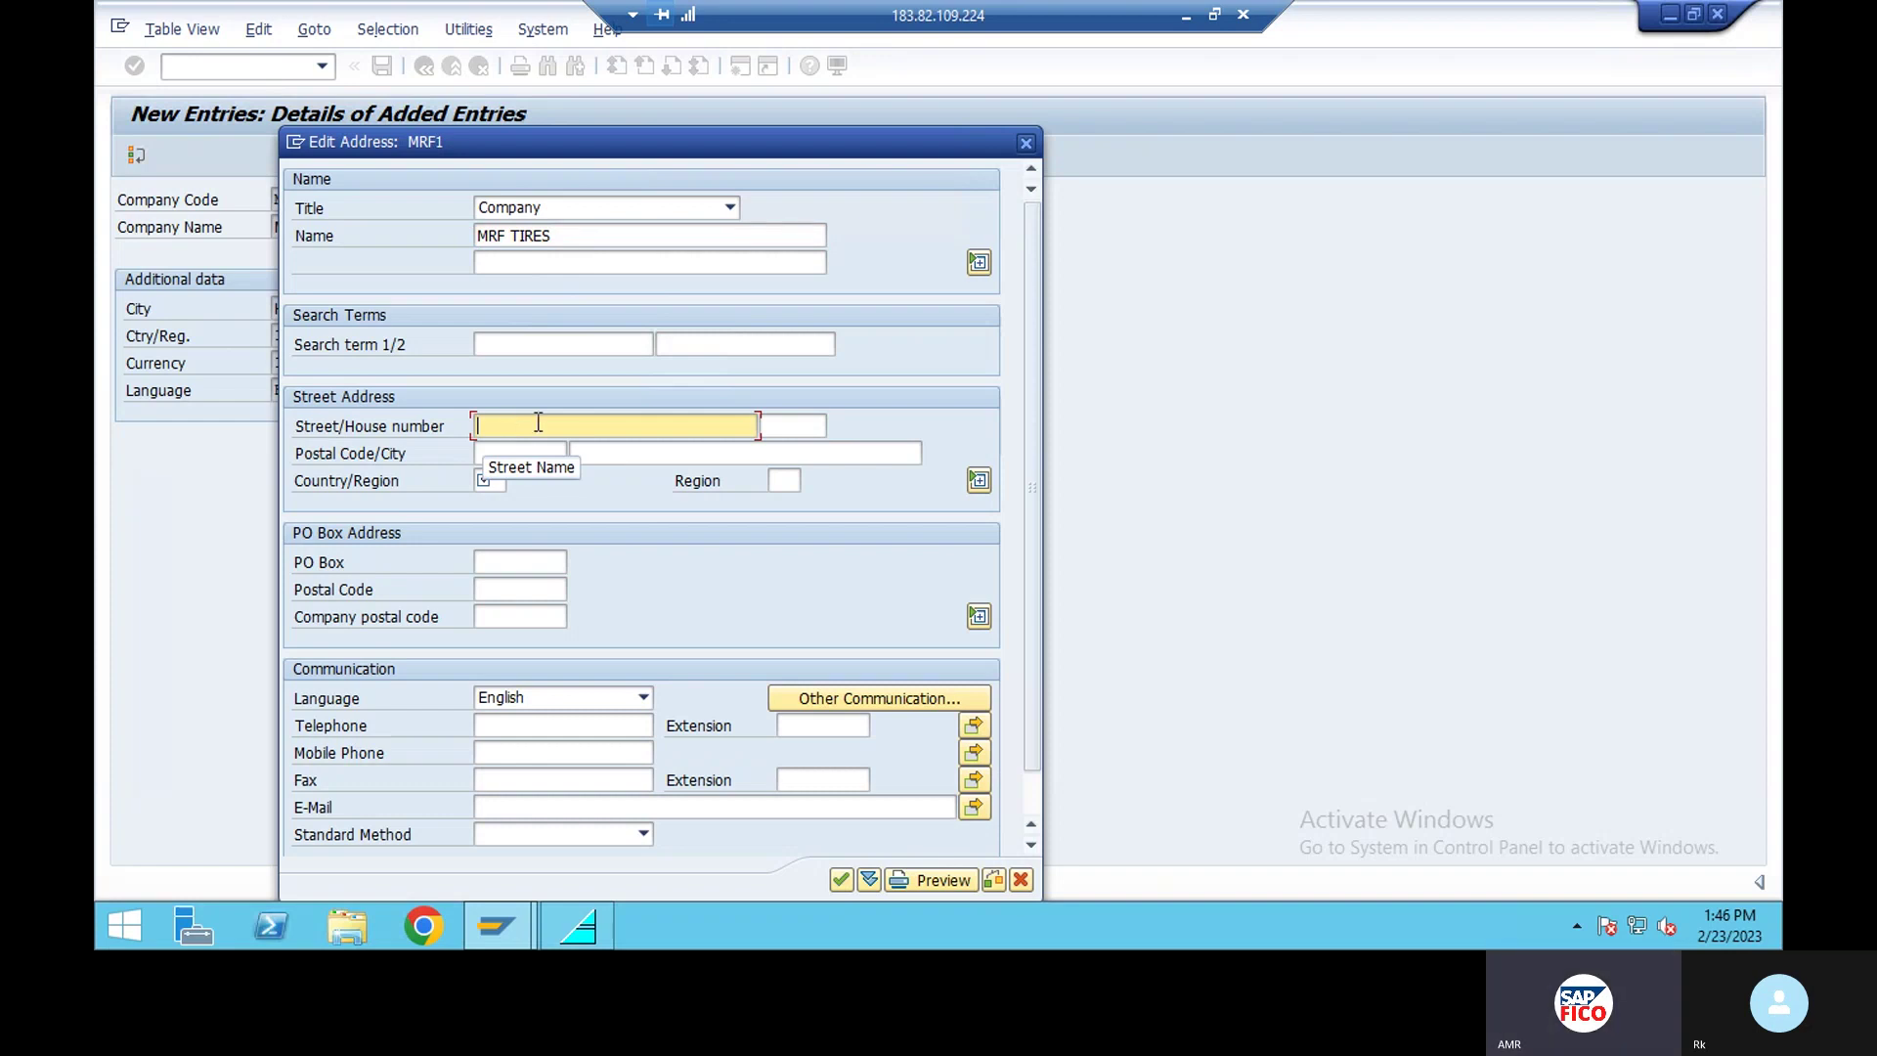
# Enter the street name and house number in the company code's street address.
pyautogui.write('MAD')
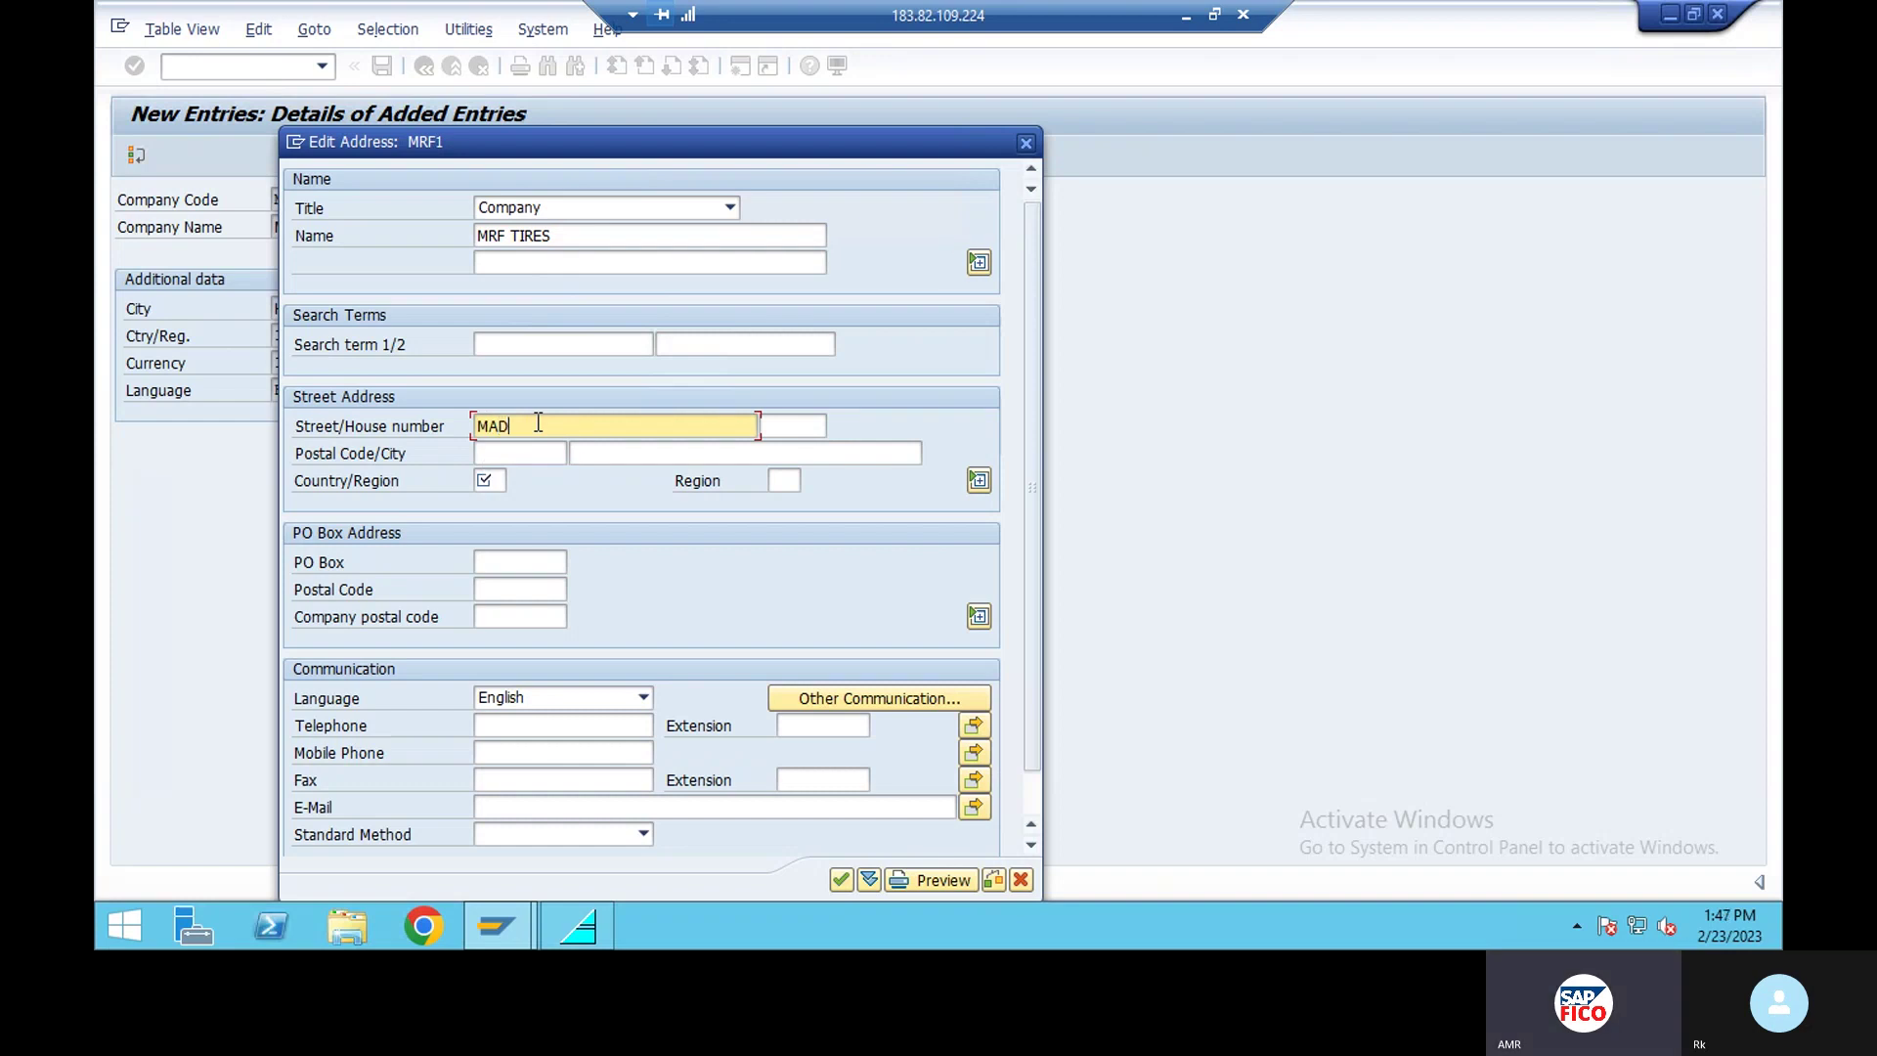
pyautogui.write('HAPUR')
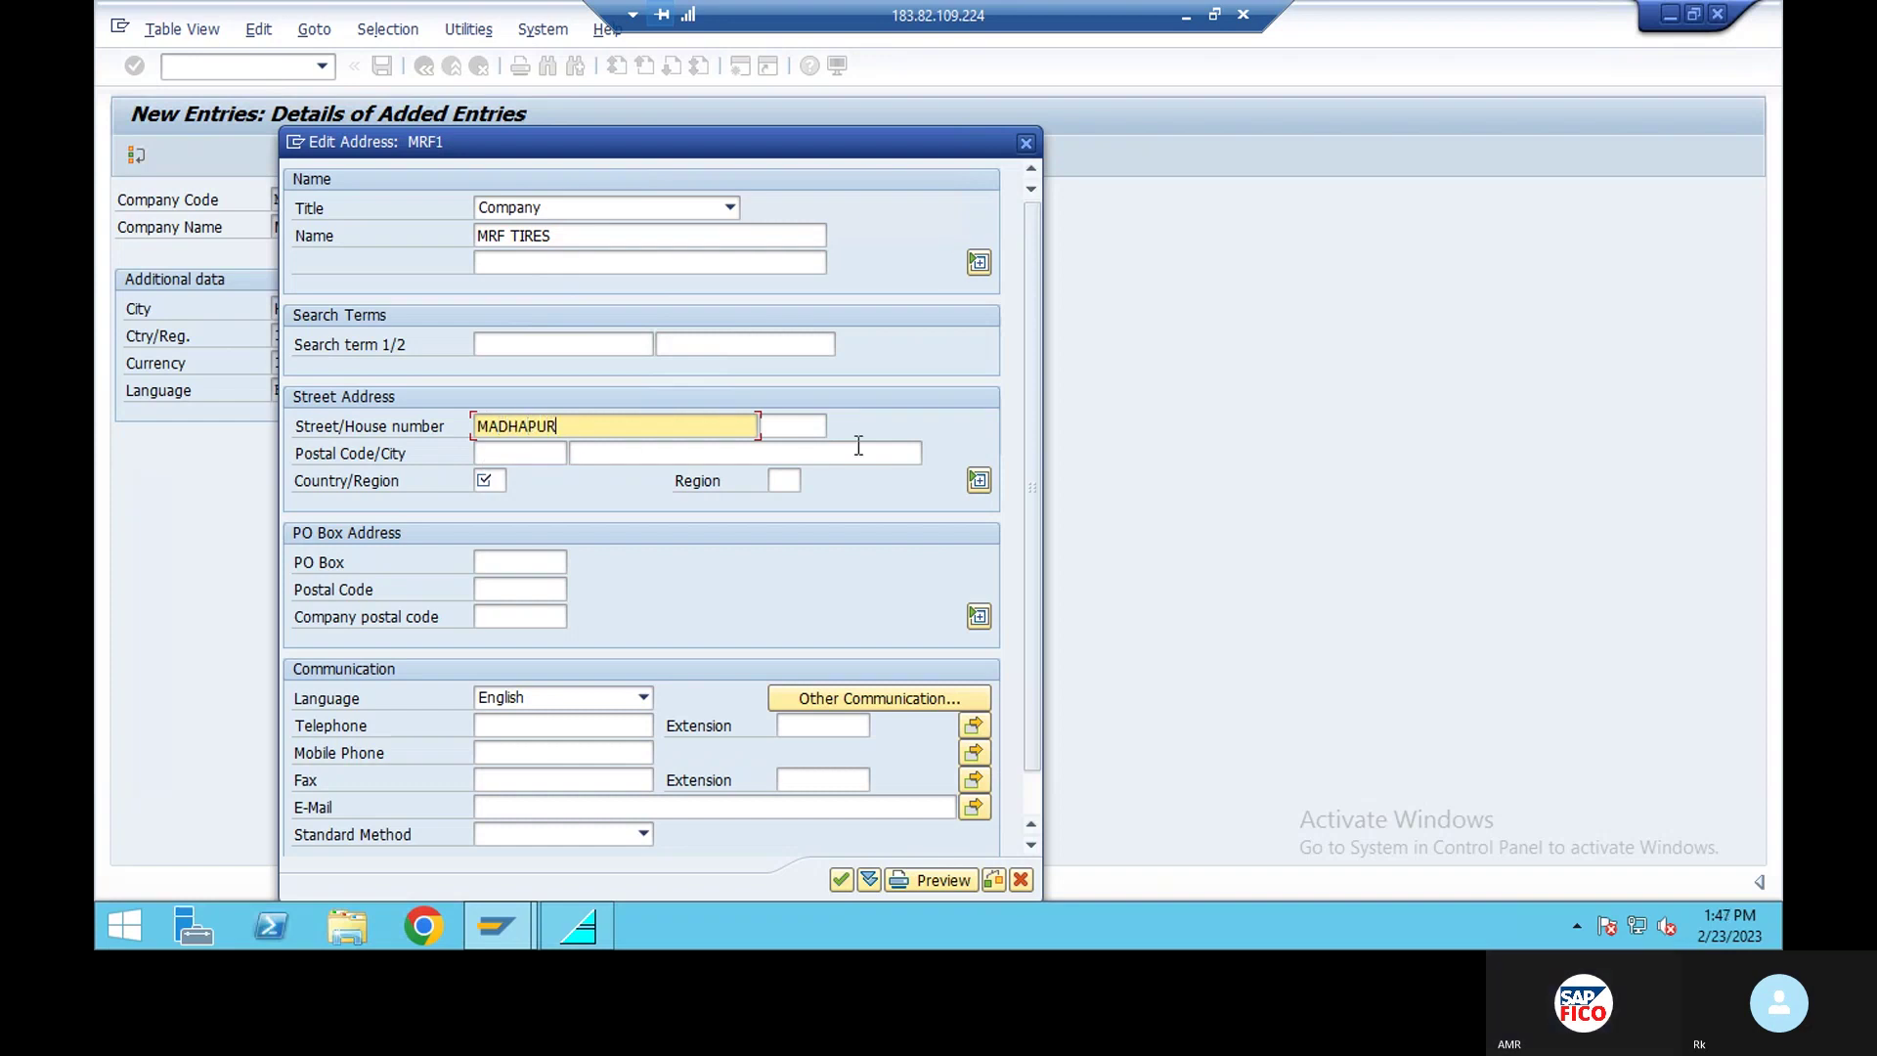
pyautogui.click(784, 427)
pyautogui.write('525')
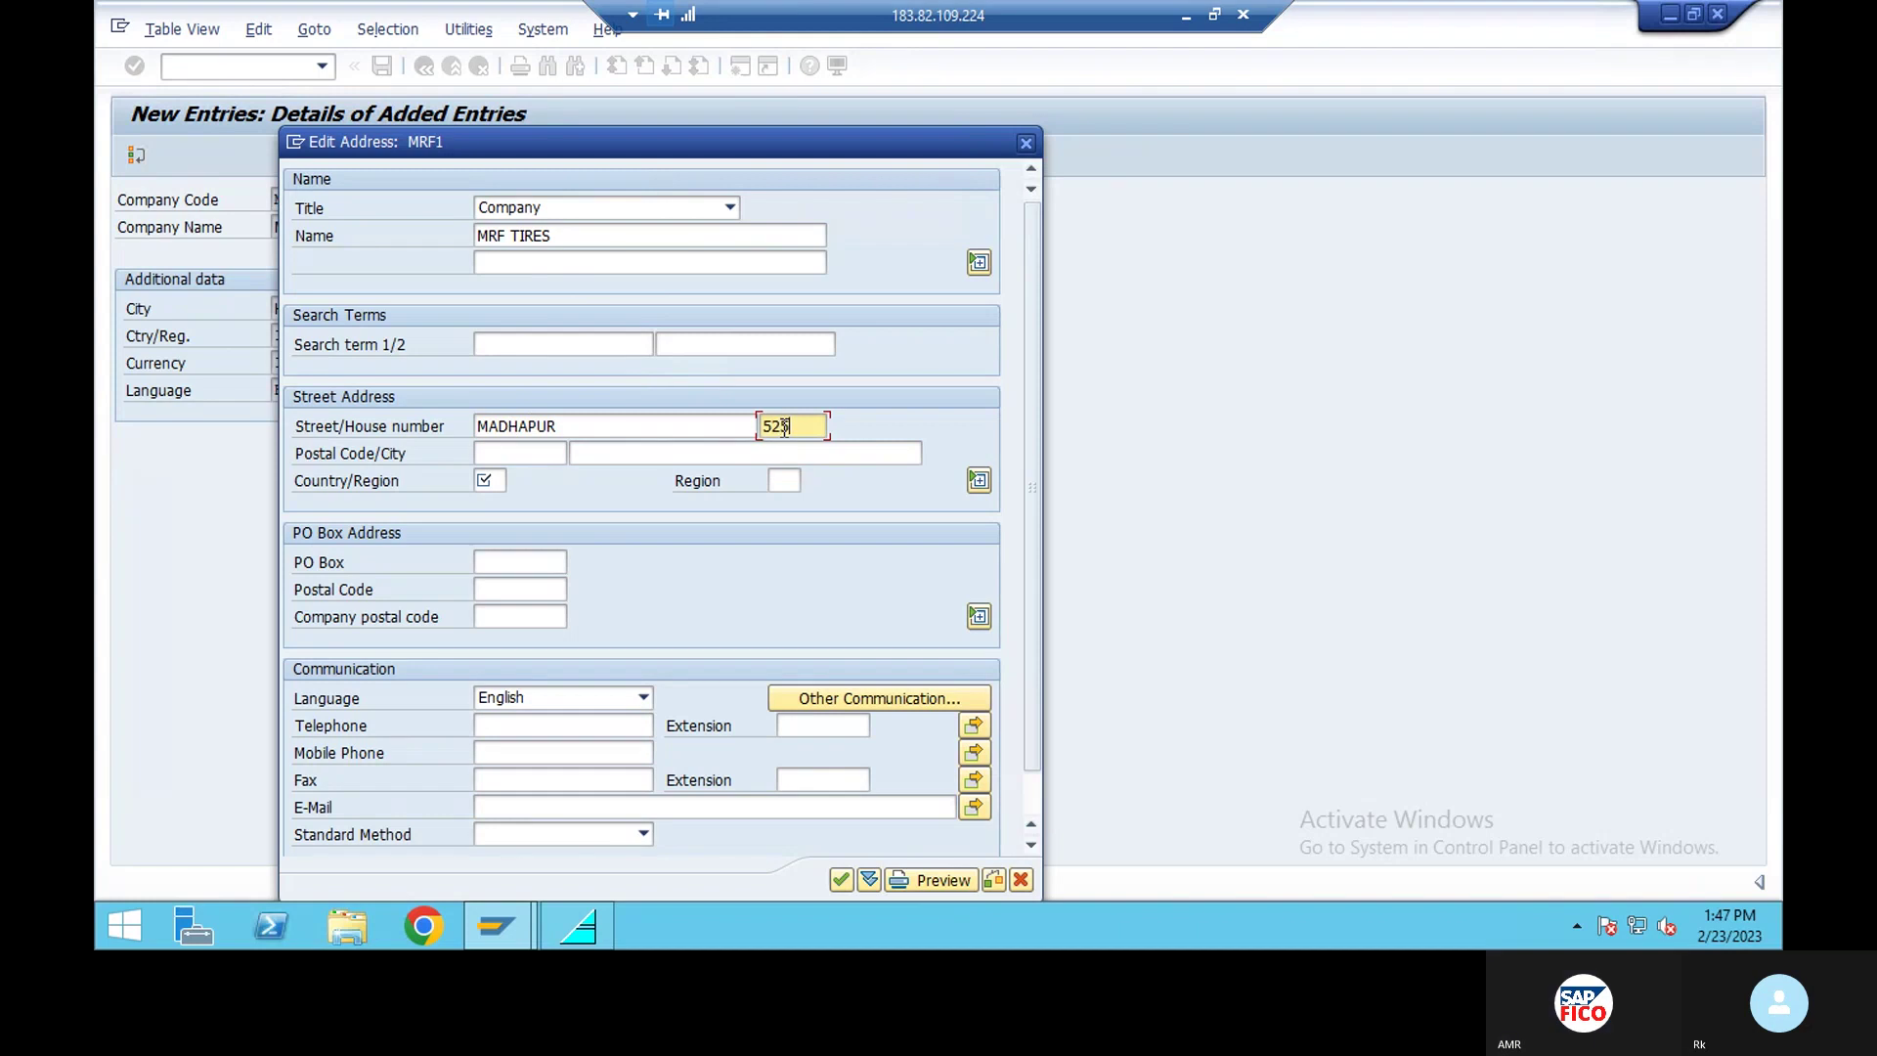
# Enter the street address's postal code, correcting its last two digits and leaving the city blank.
pyautogui.click(510, 457)
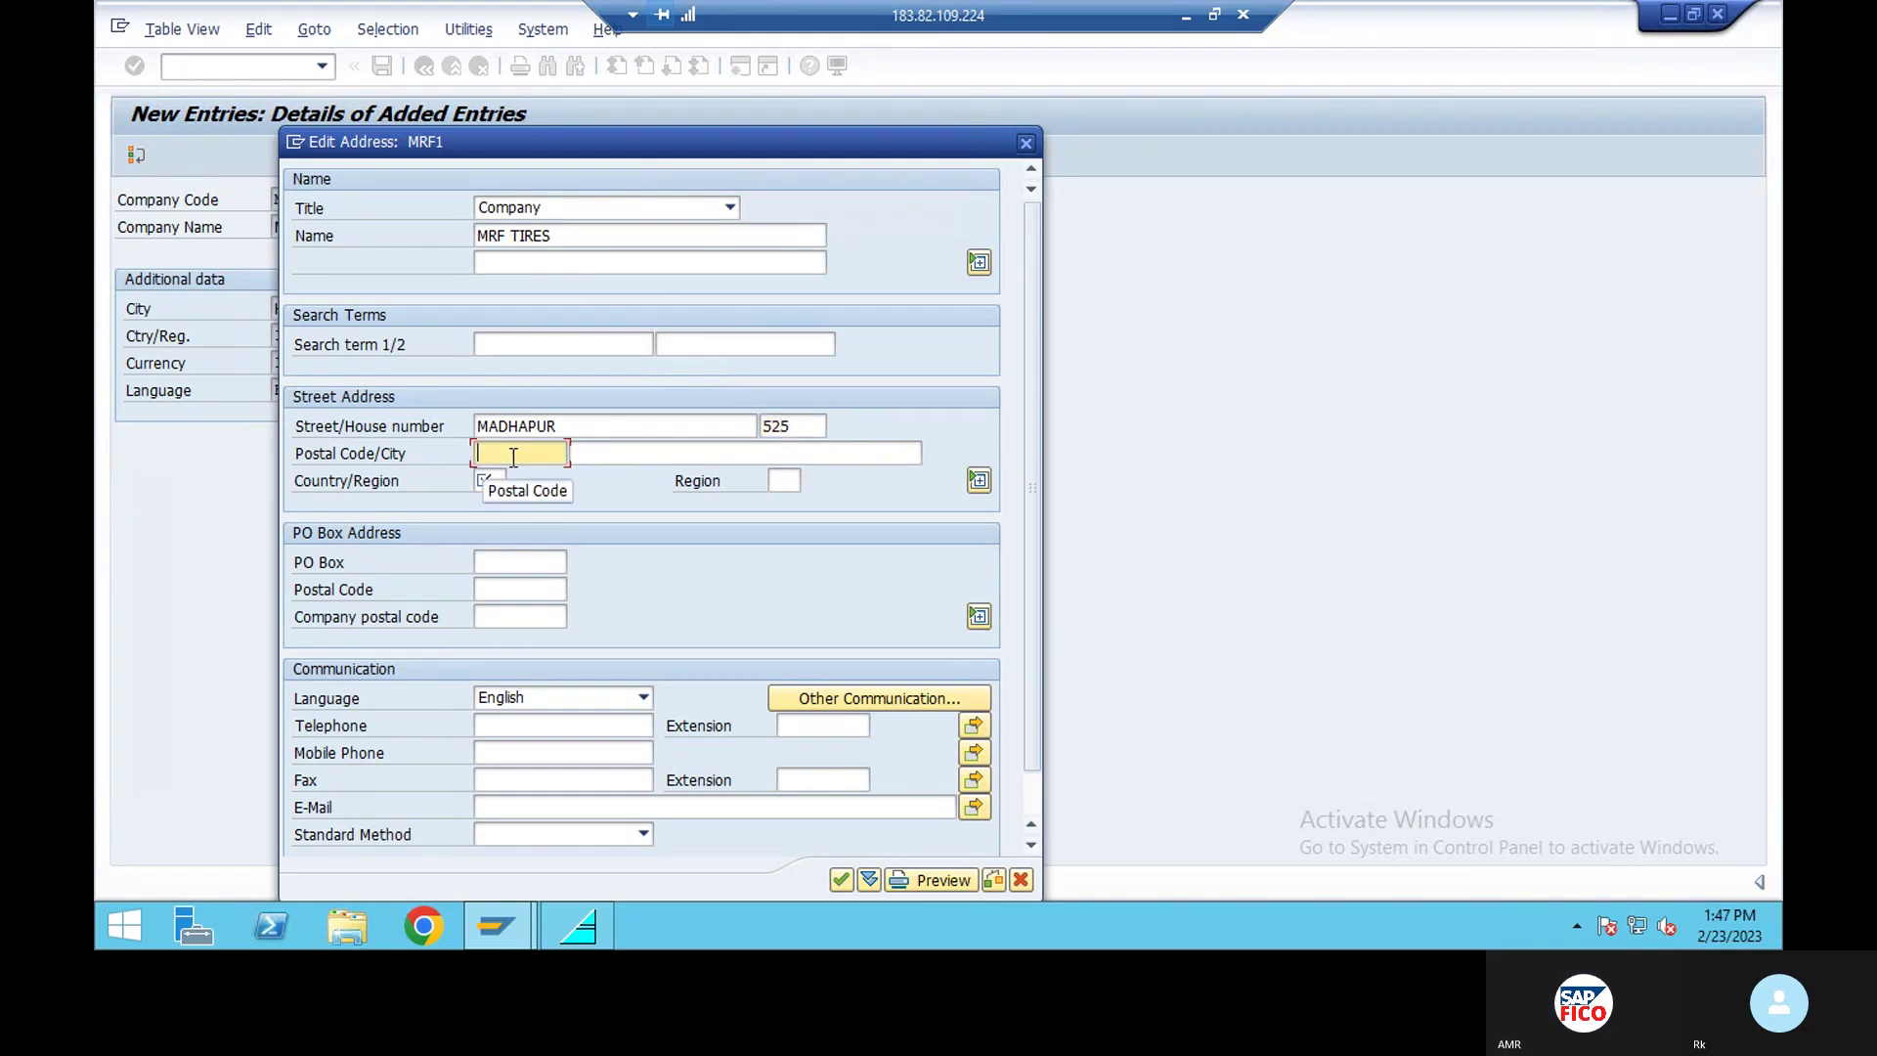
pyautogui.write('5')
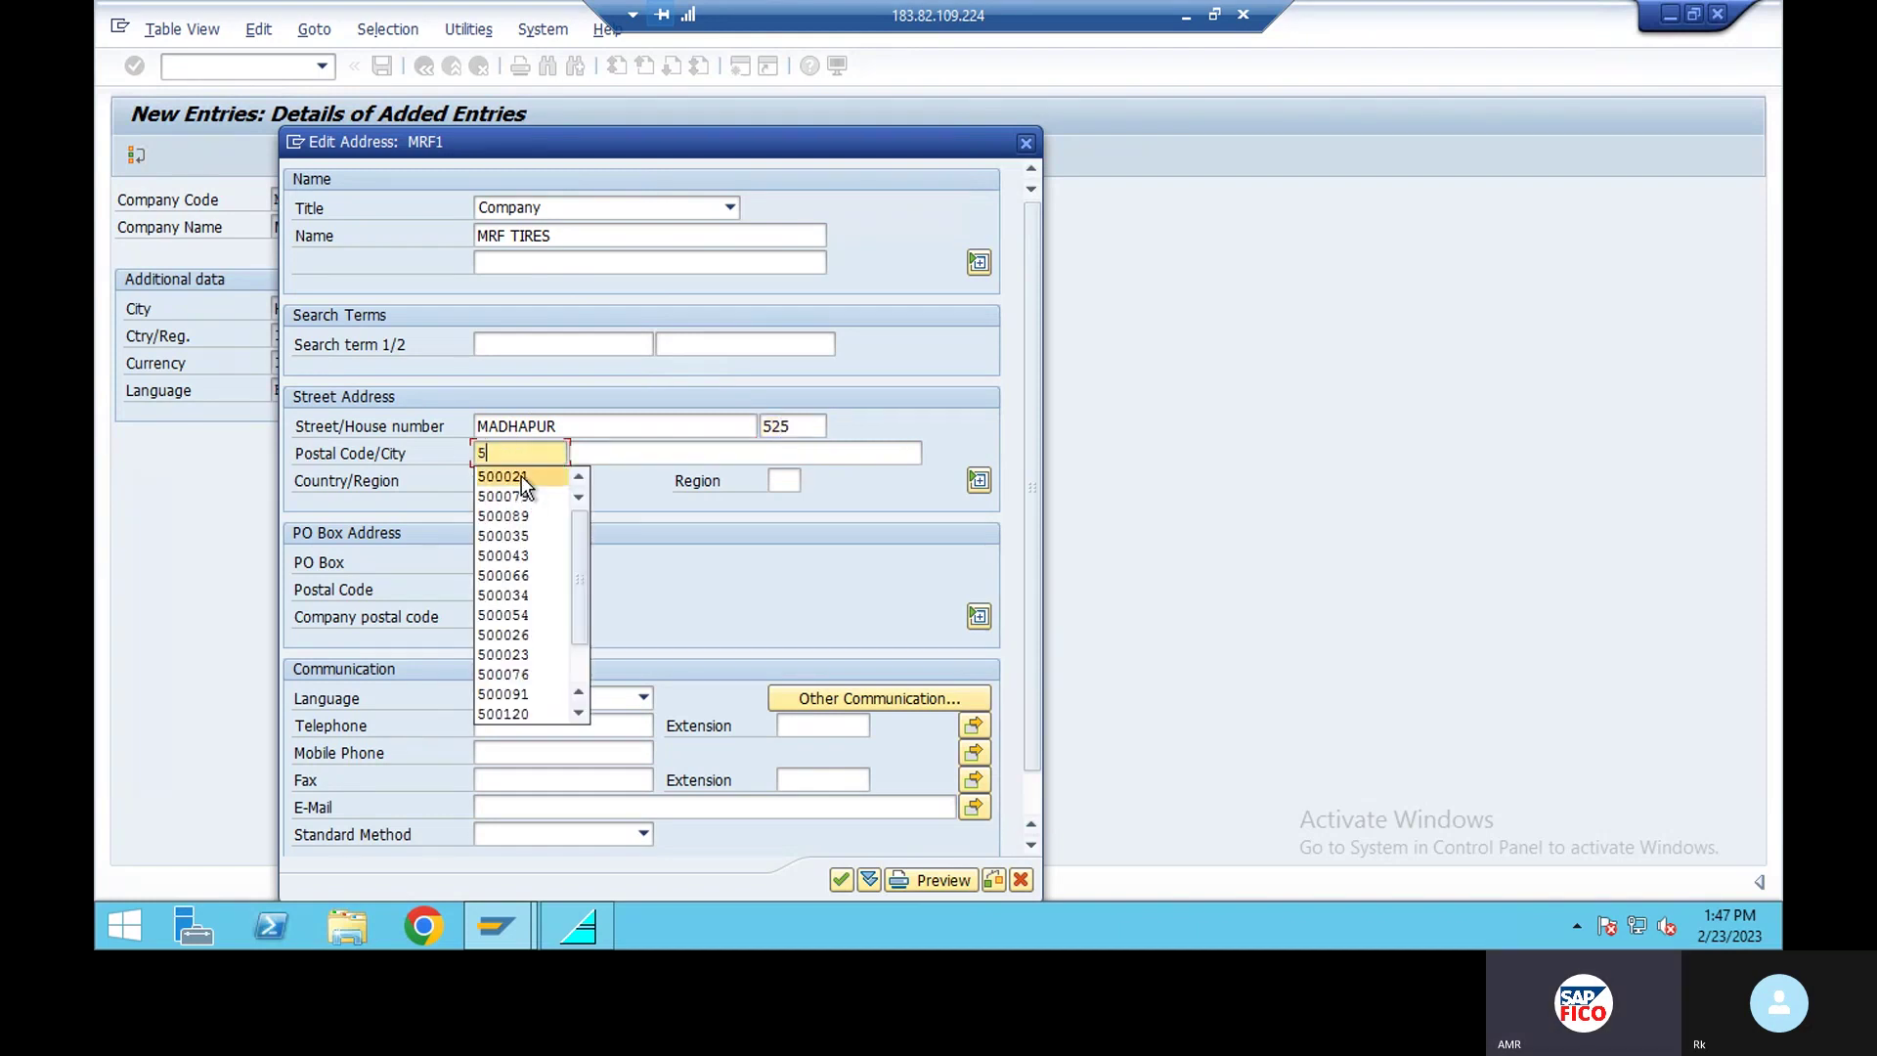
pyautogui.click(520, 475)
pyautogui.click(608, 452)
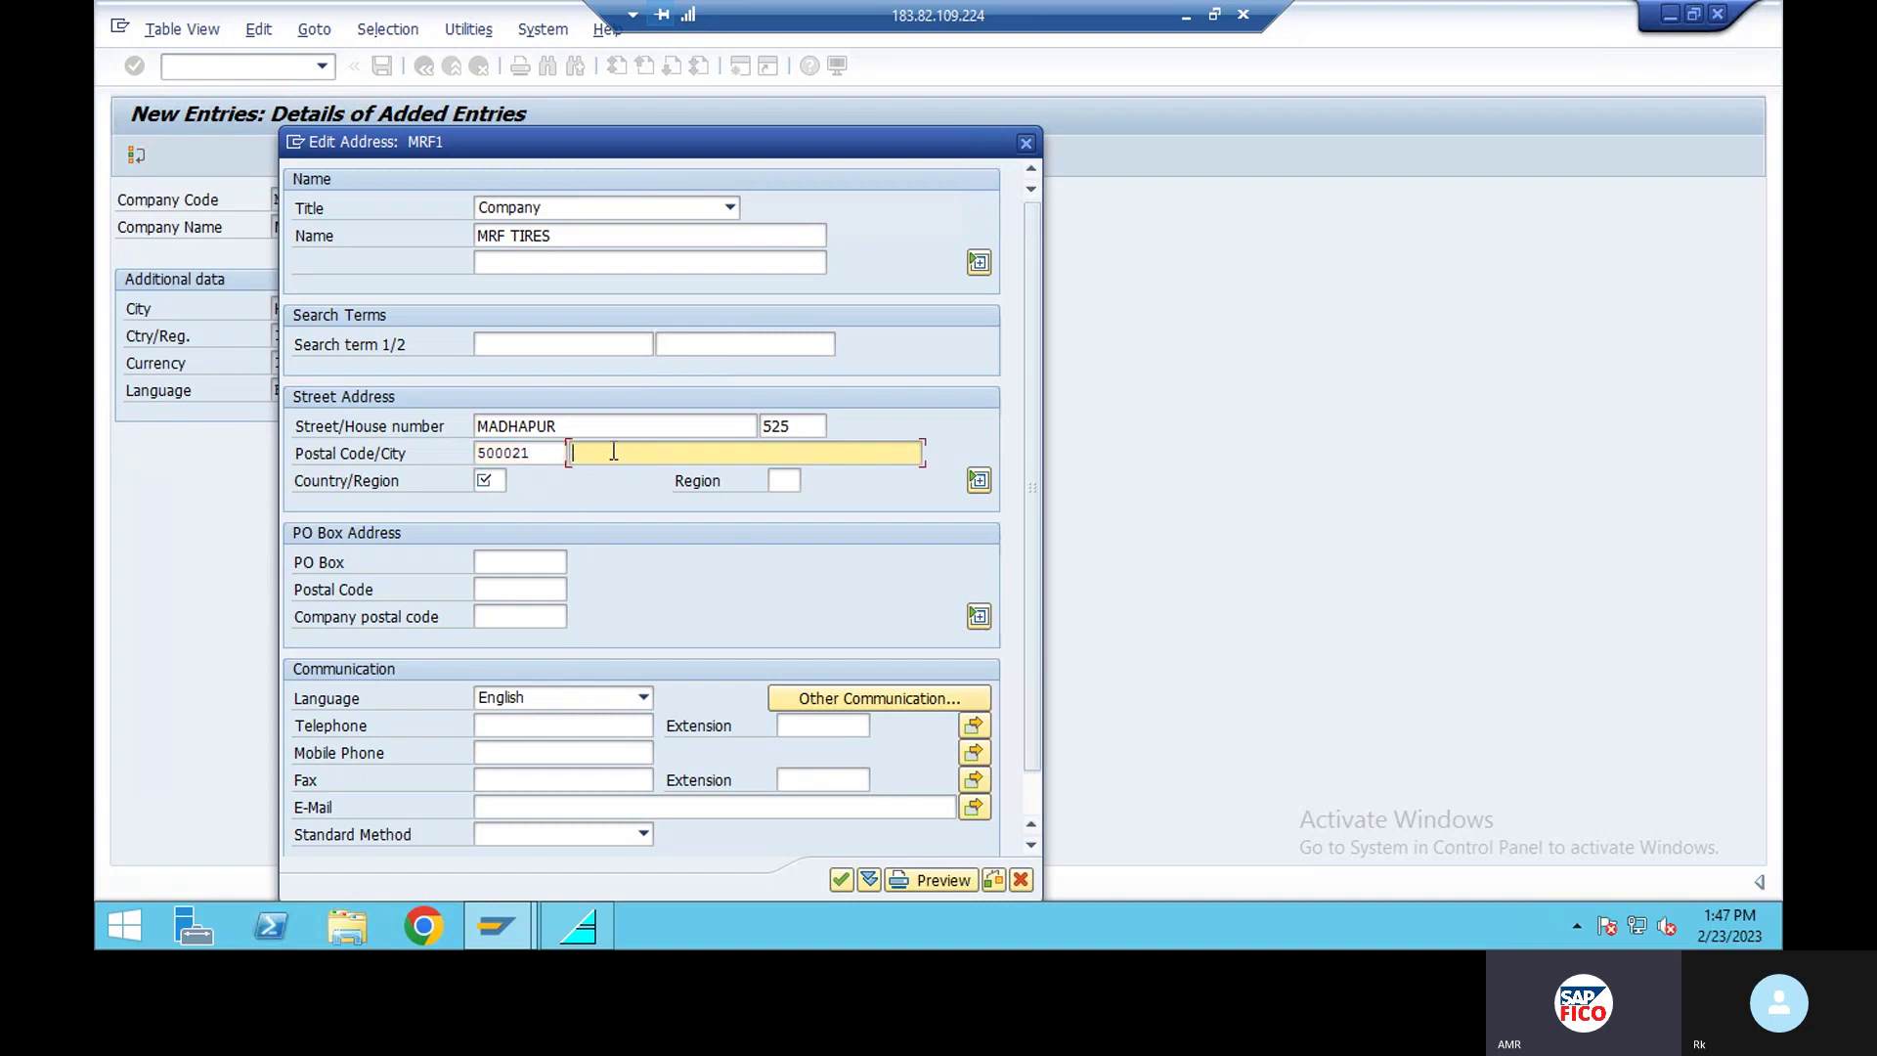
pyautogui.click(540, 456)
pyautogui.press('BackSpace')
pyautogui.press('BackSpace')
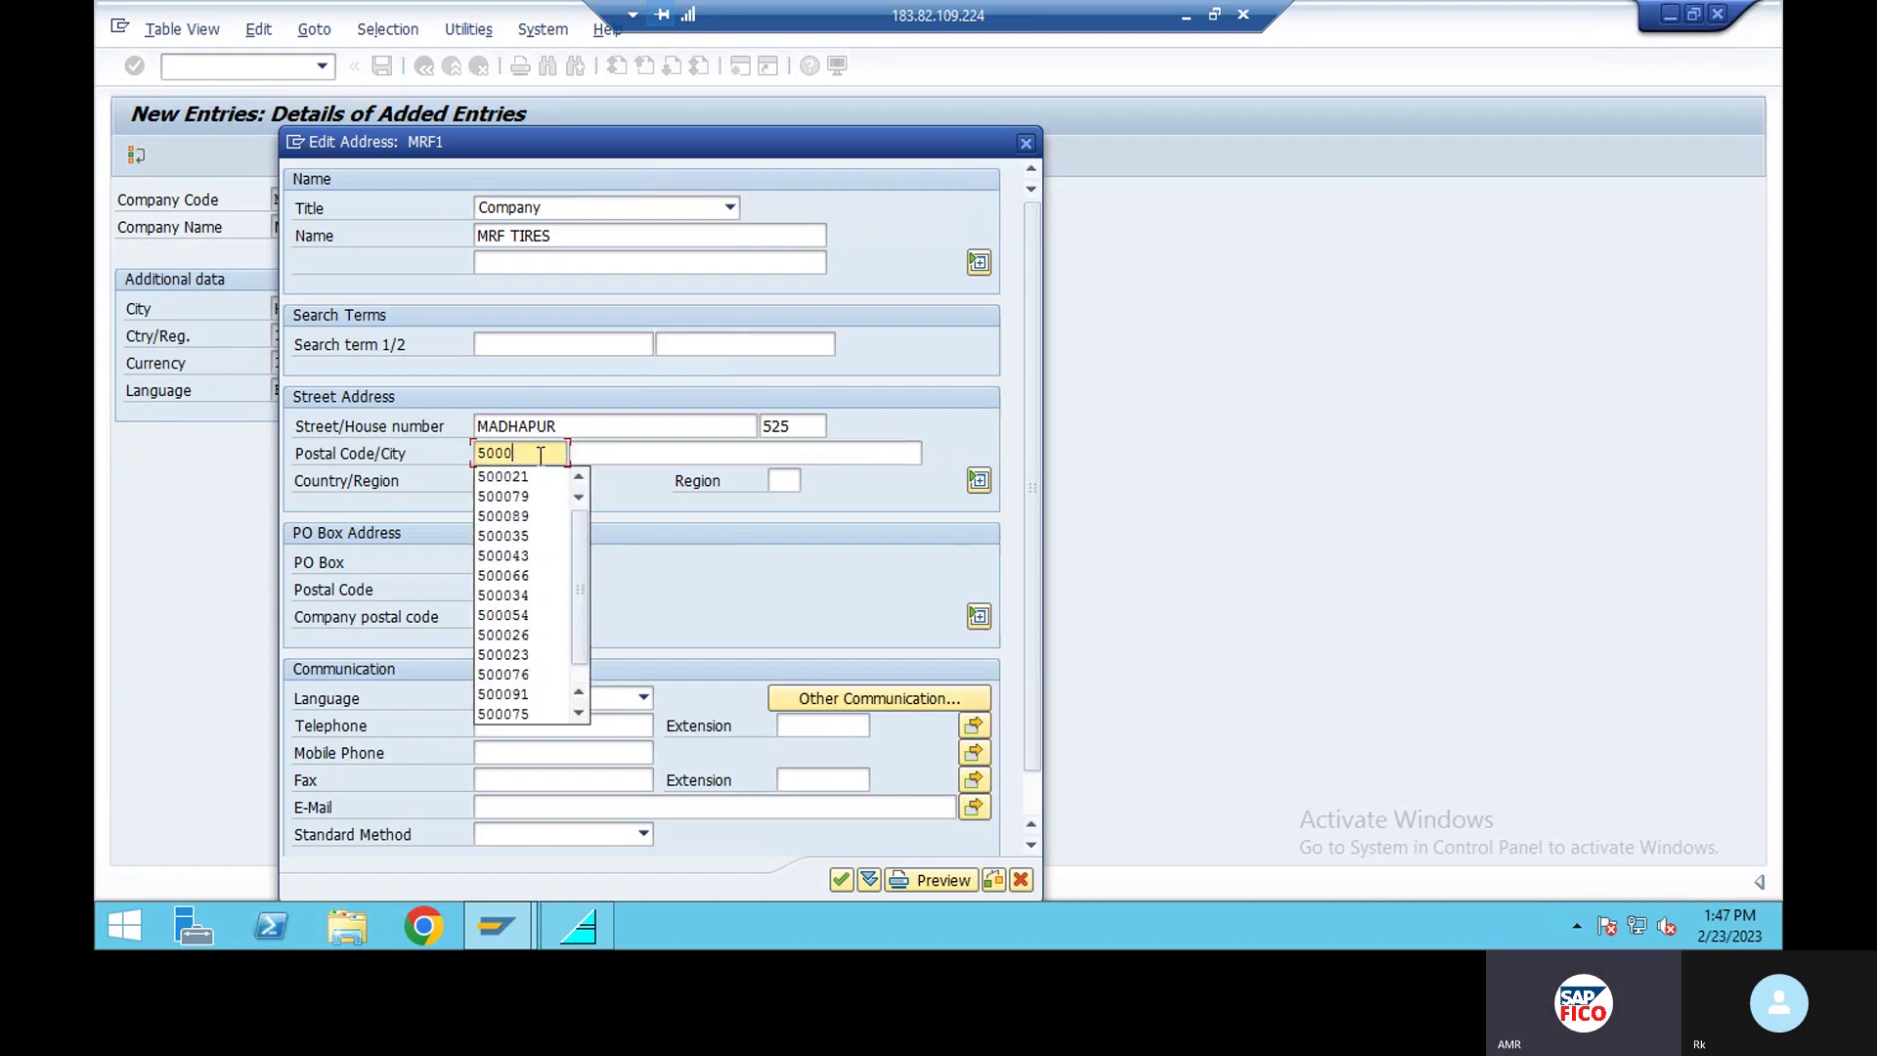
pyautogui.write('55')
pyautogui.click(618, 456)
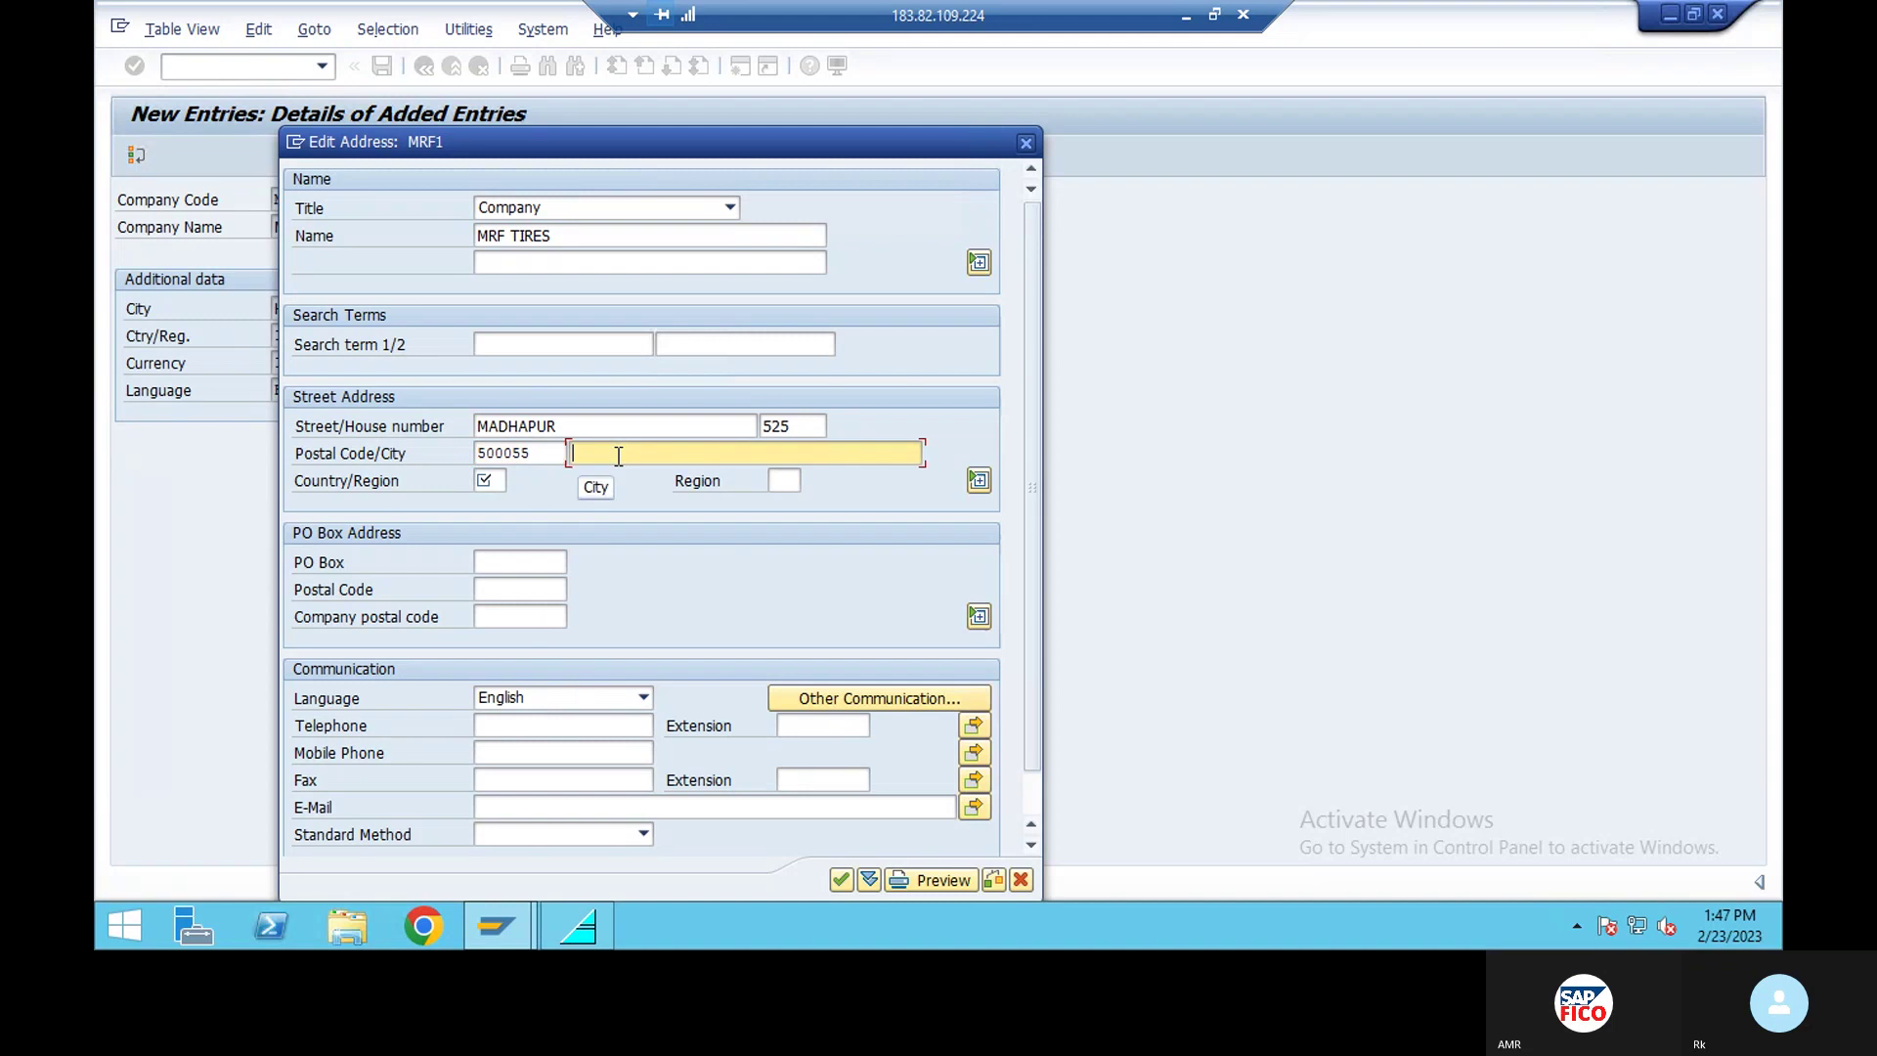
# Set the street address's country to IN and its region to 01.
pyautogui.click(497, 481)
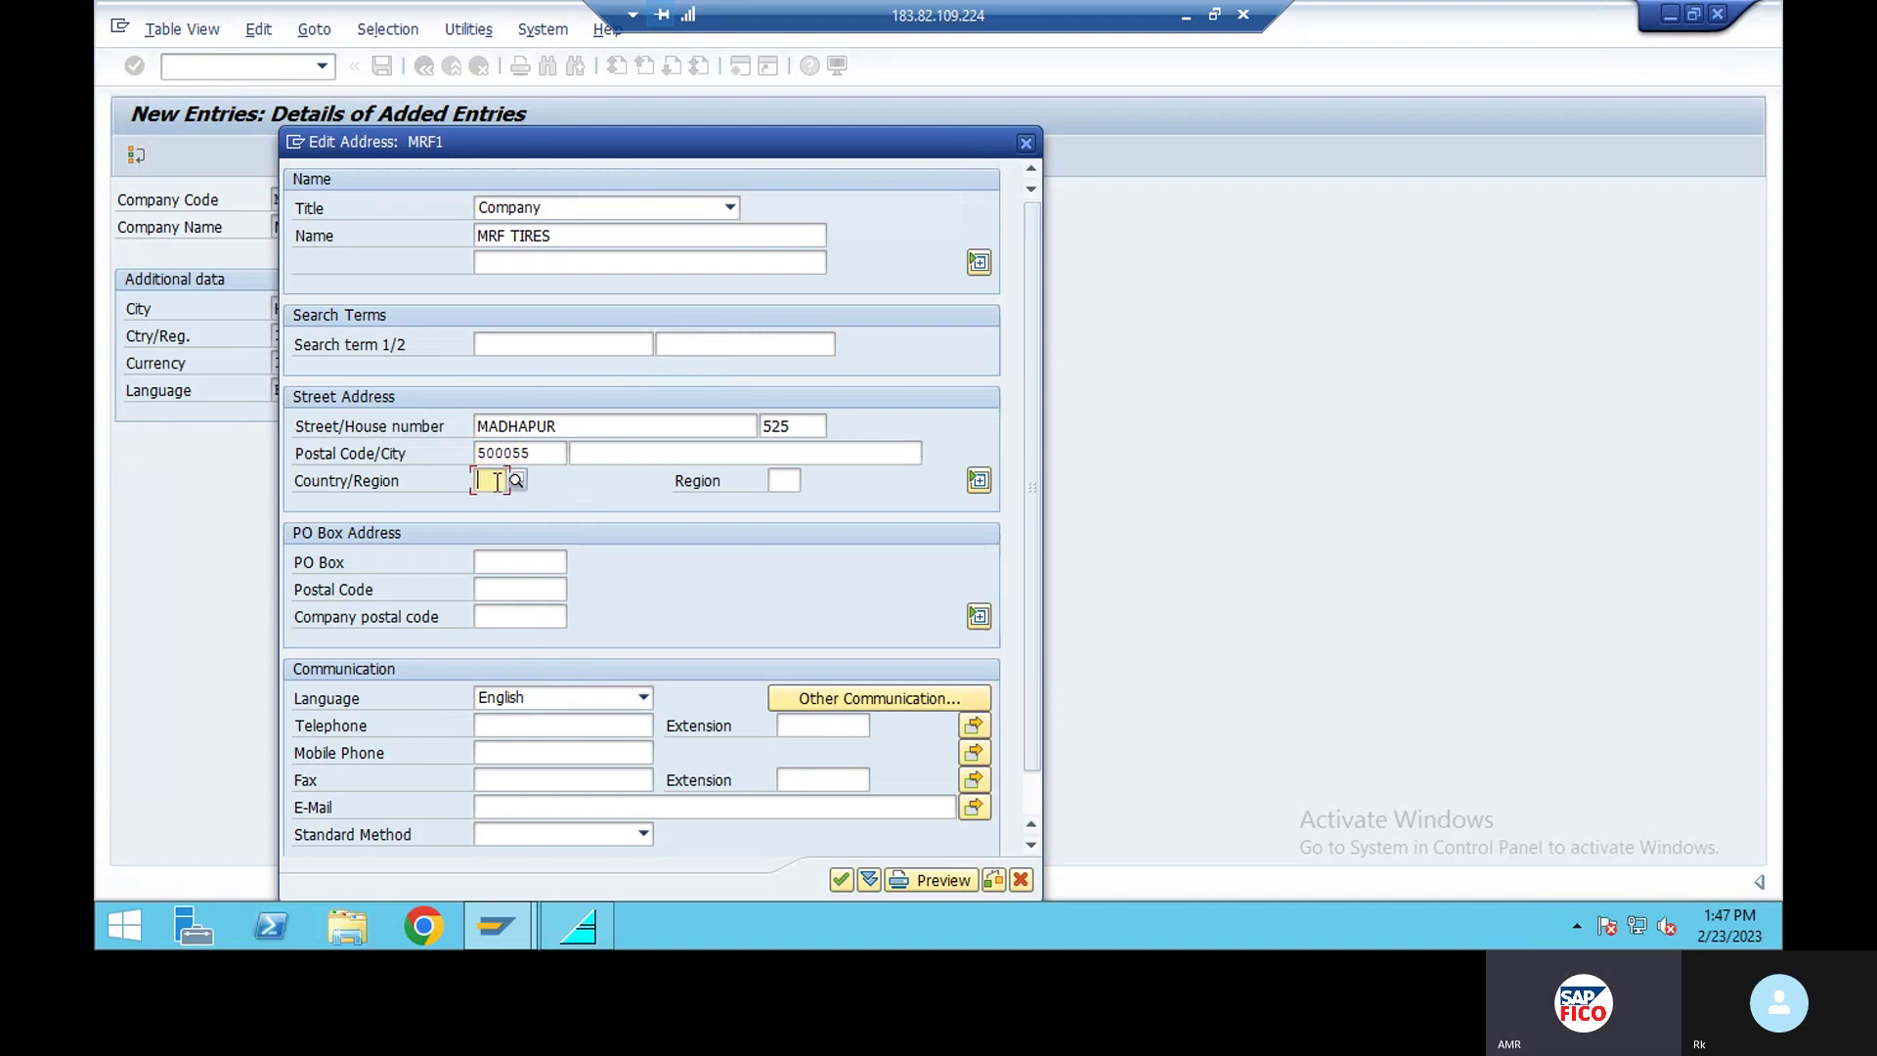
pyautogui.write('IN')
pyautogui.click(794, 508)
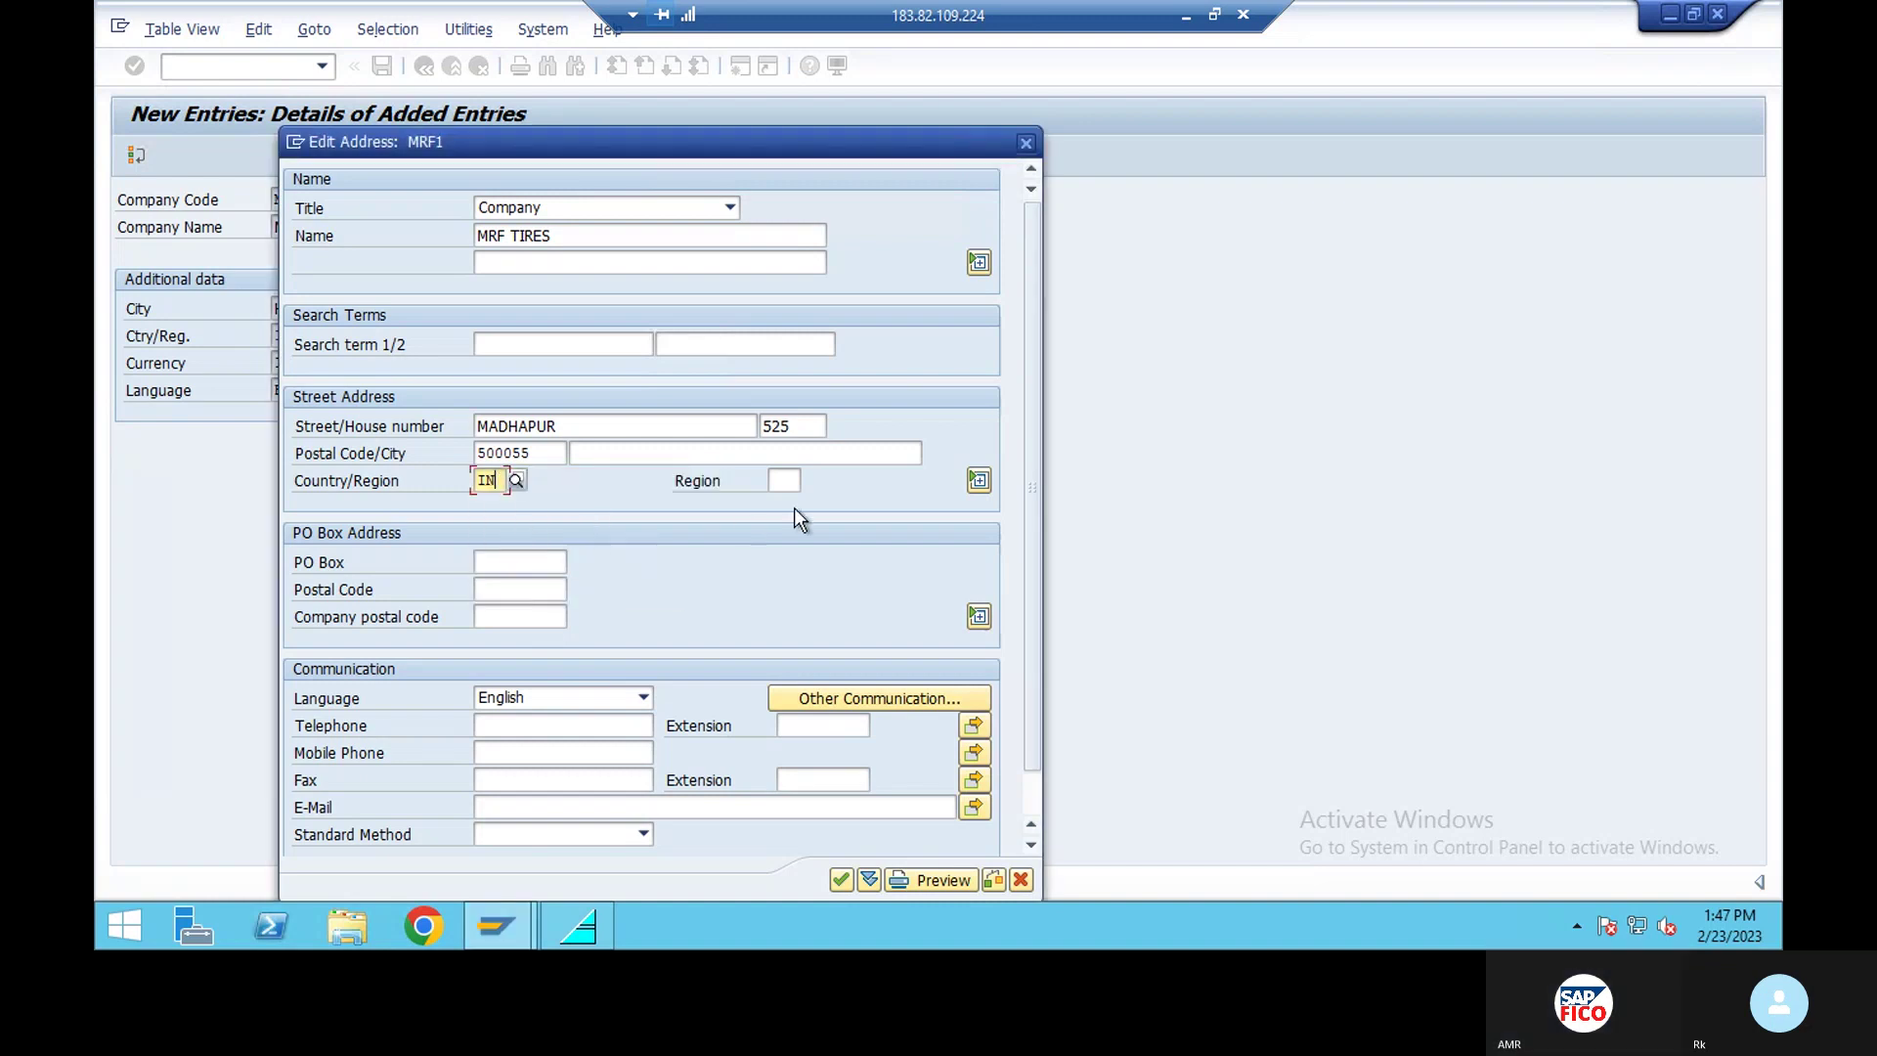
pyautogui.click(784, 479)
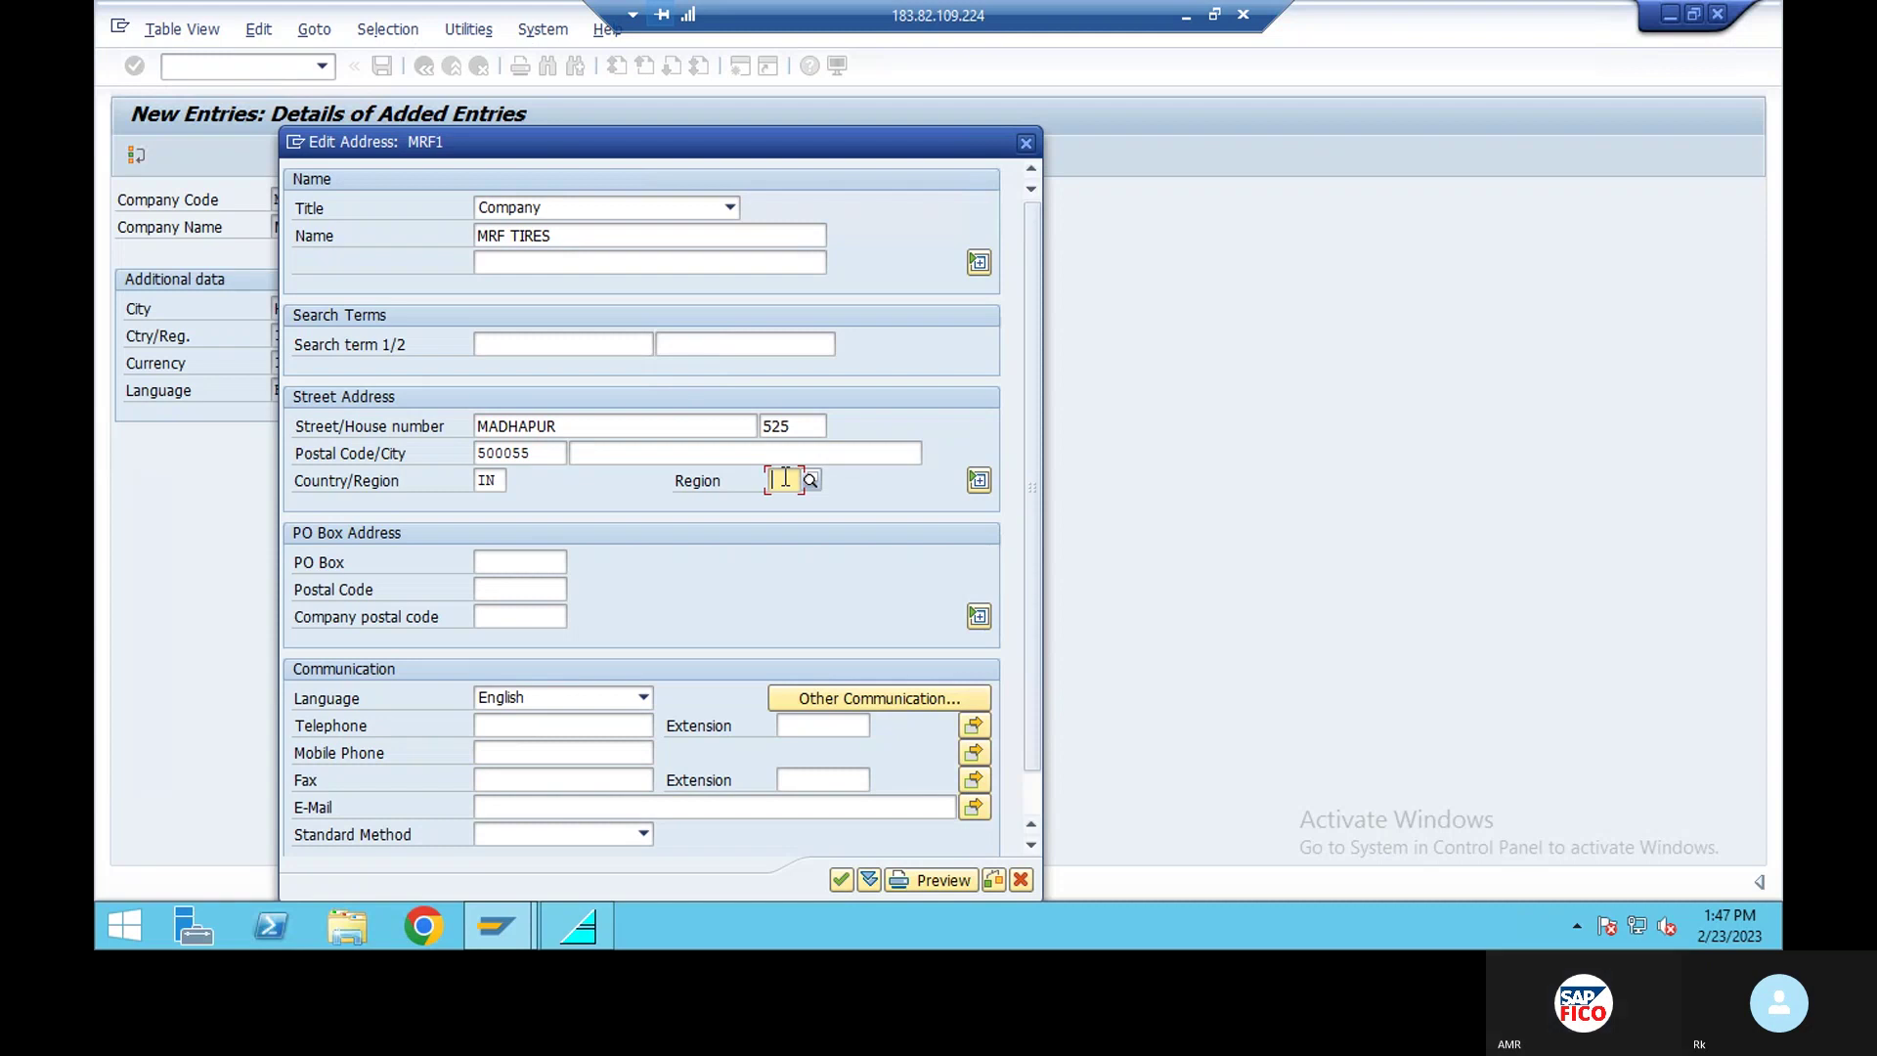
pyautogui.write('01')
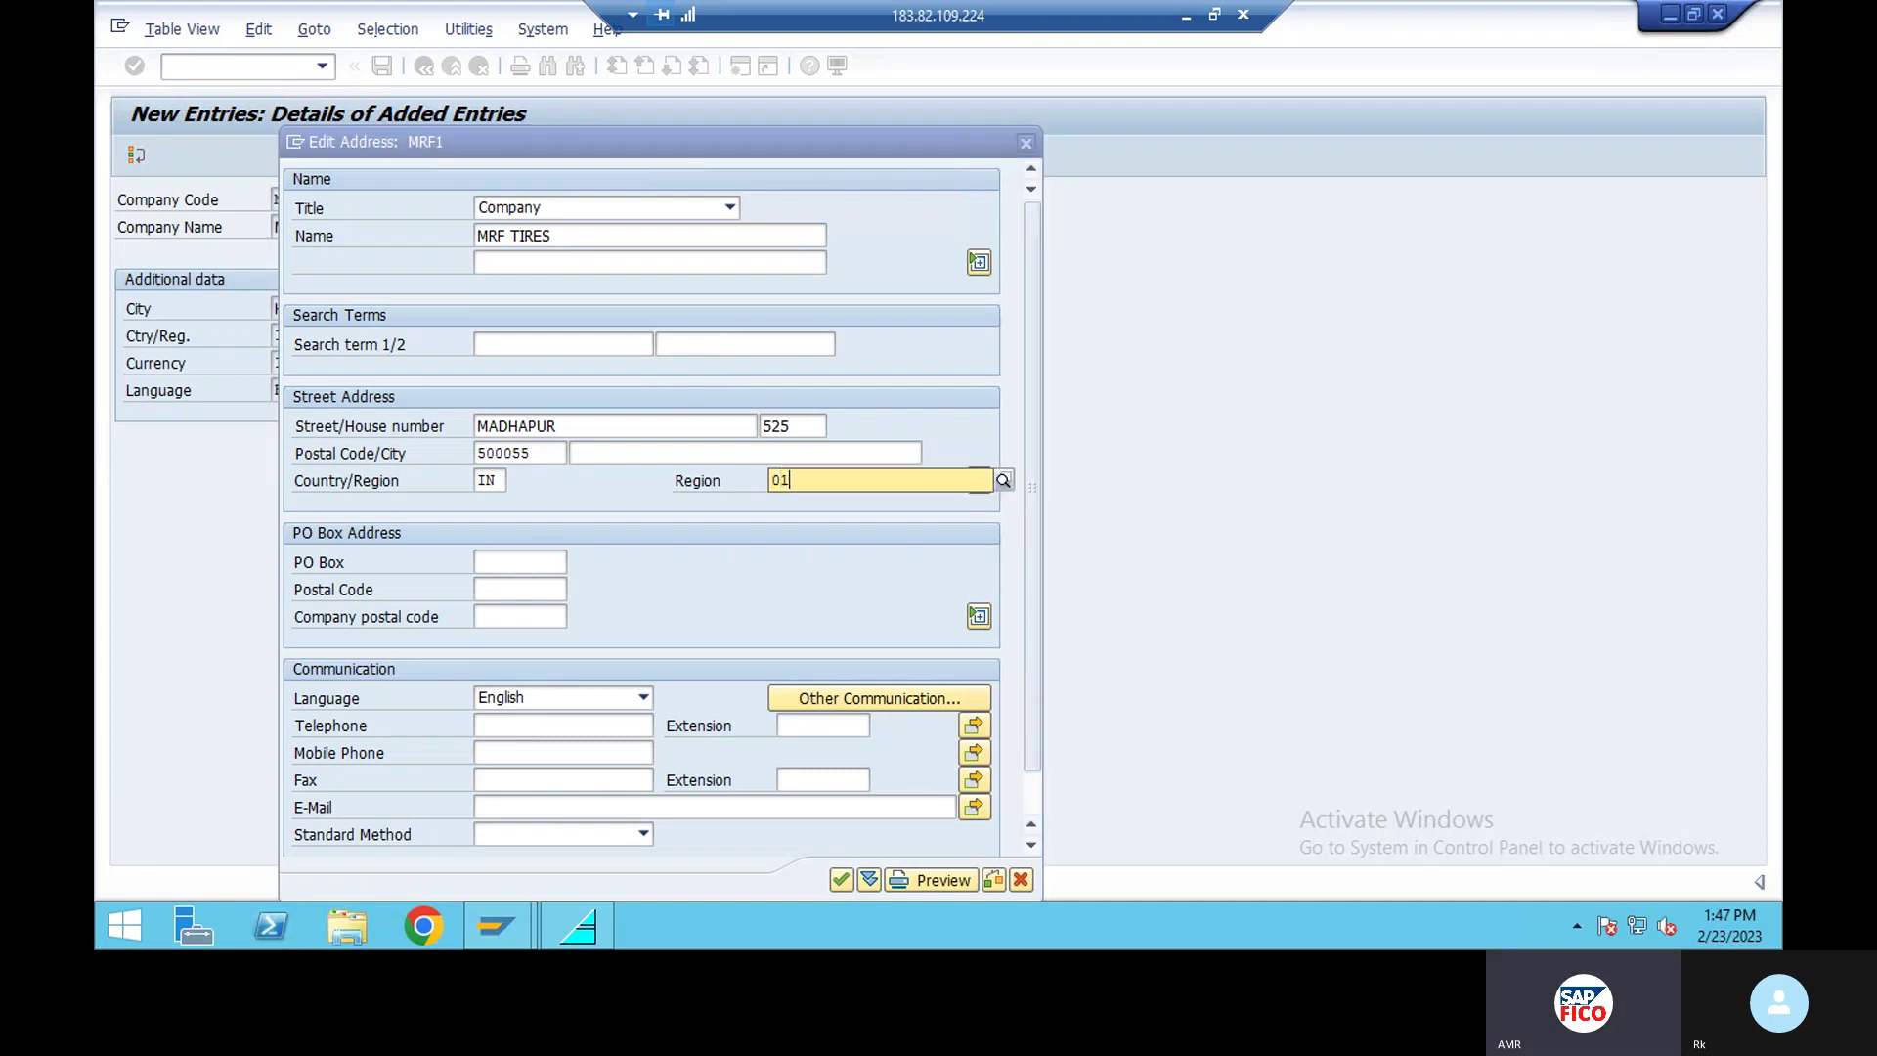
pyautogui.click(801, 527)
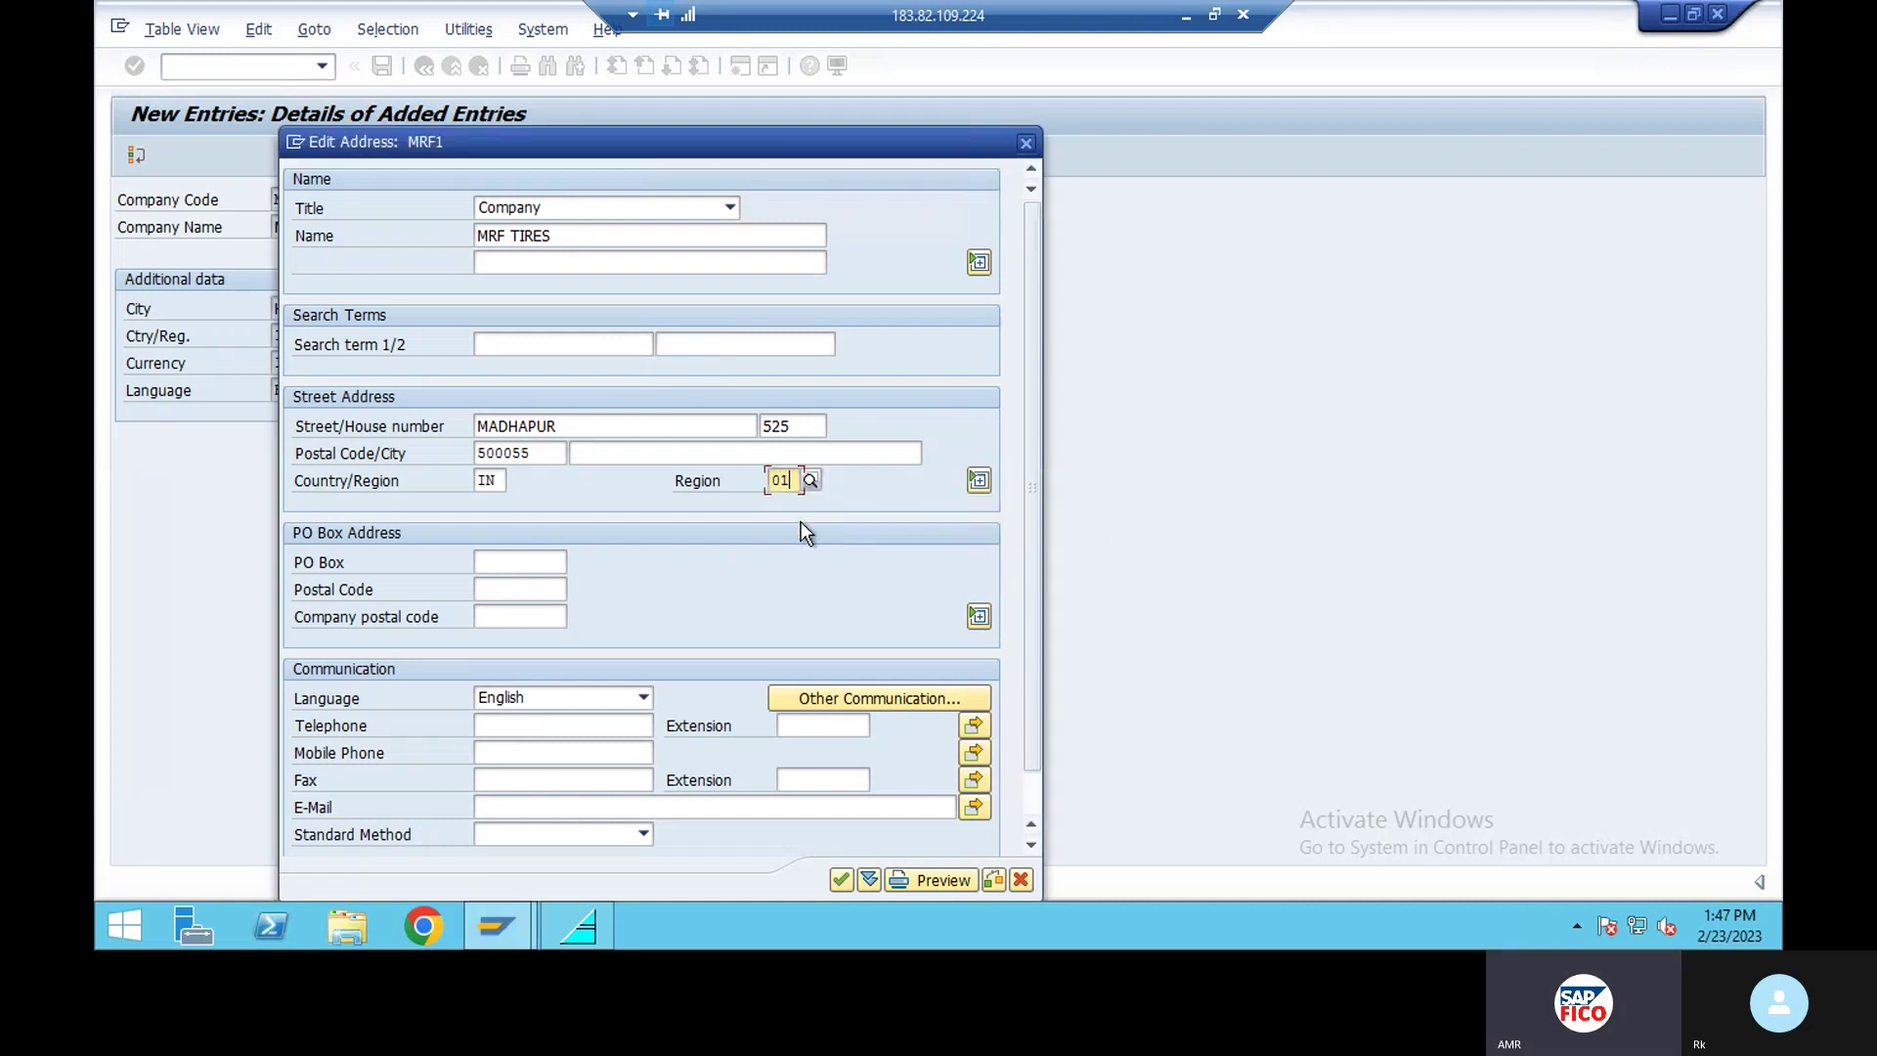
# Fill in the PO box number and its postal code, leaving the company postal code blank.
pyautogui.click(502, 563)
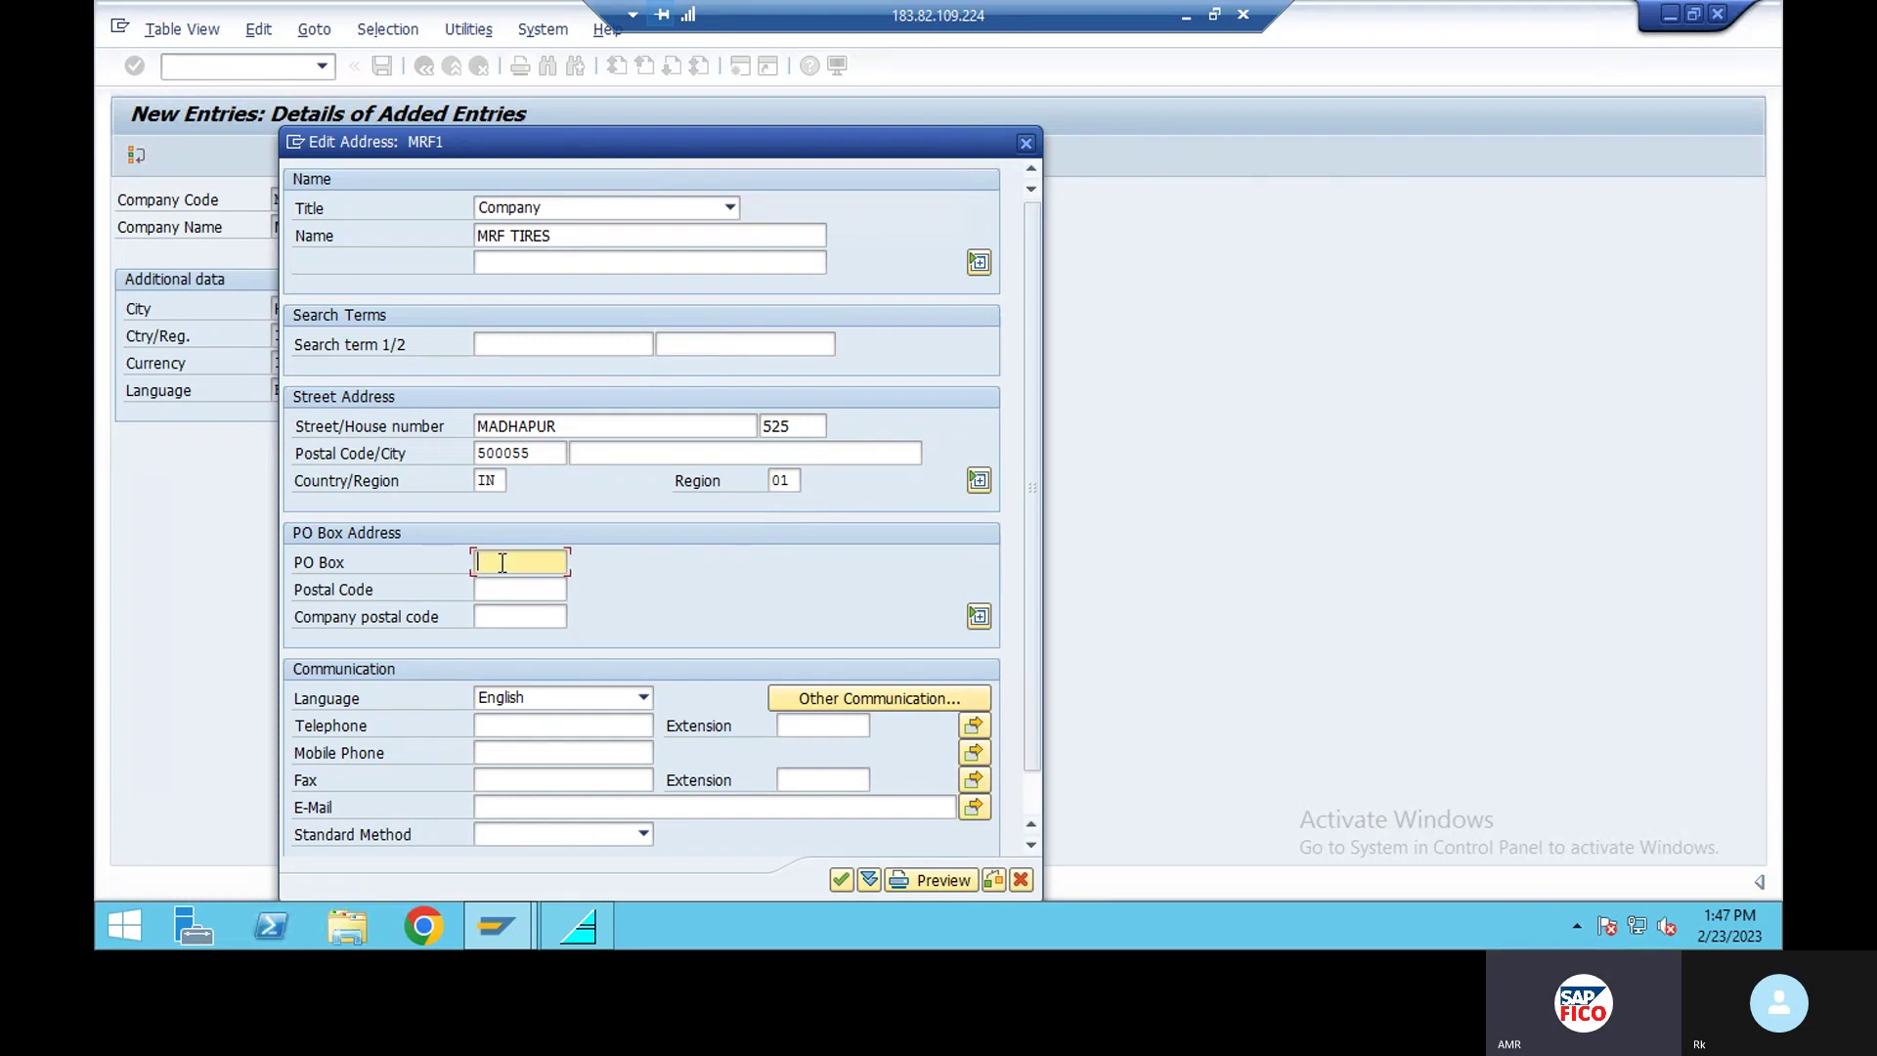
pyautogui.write('5')
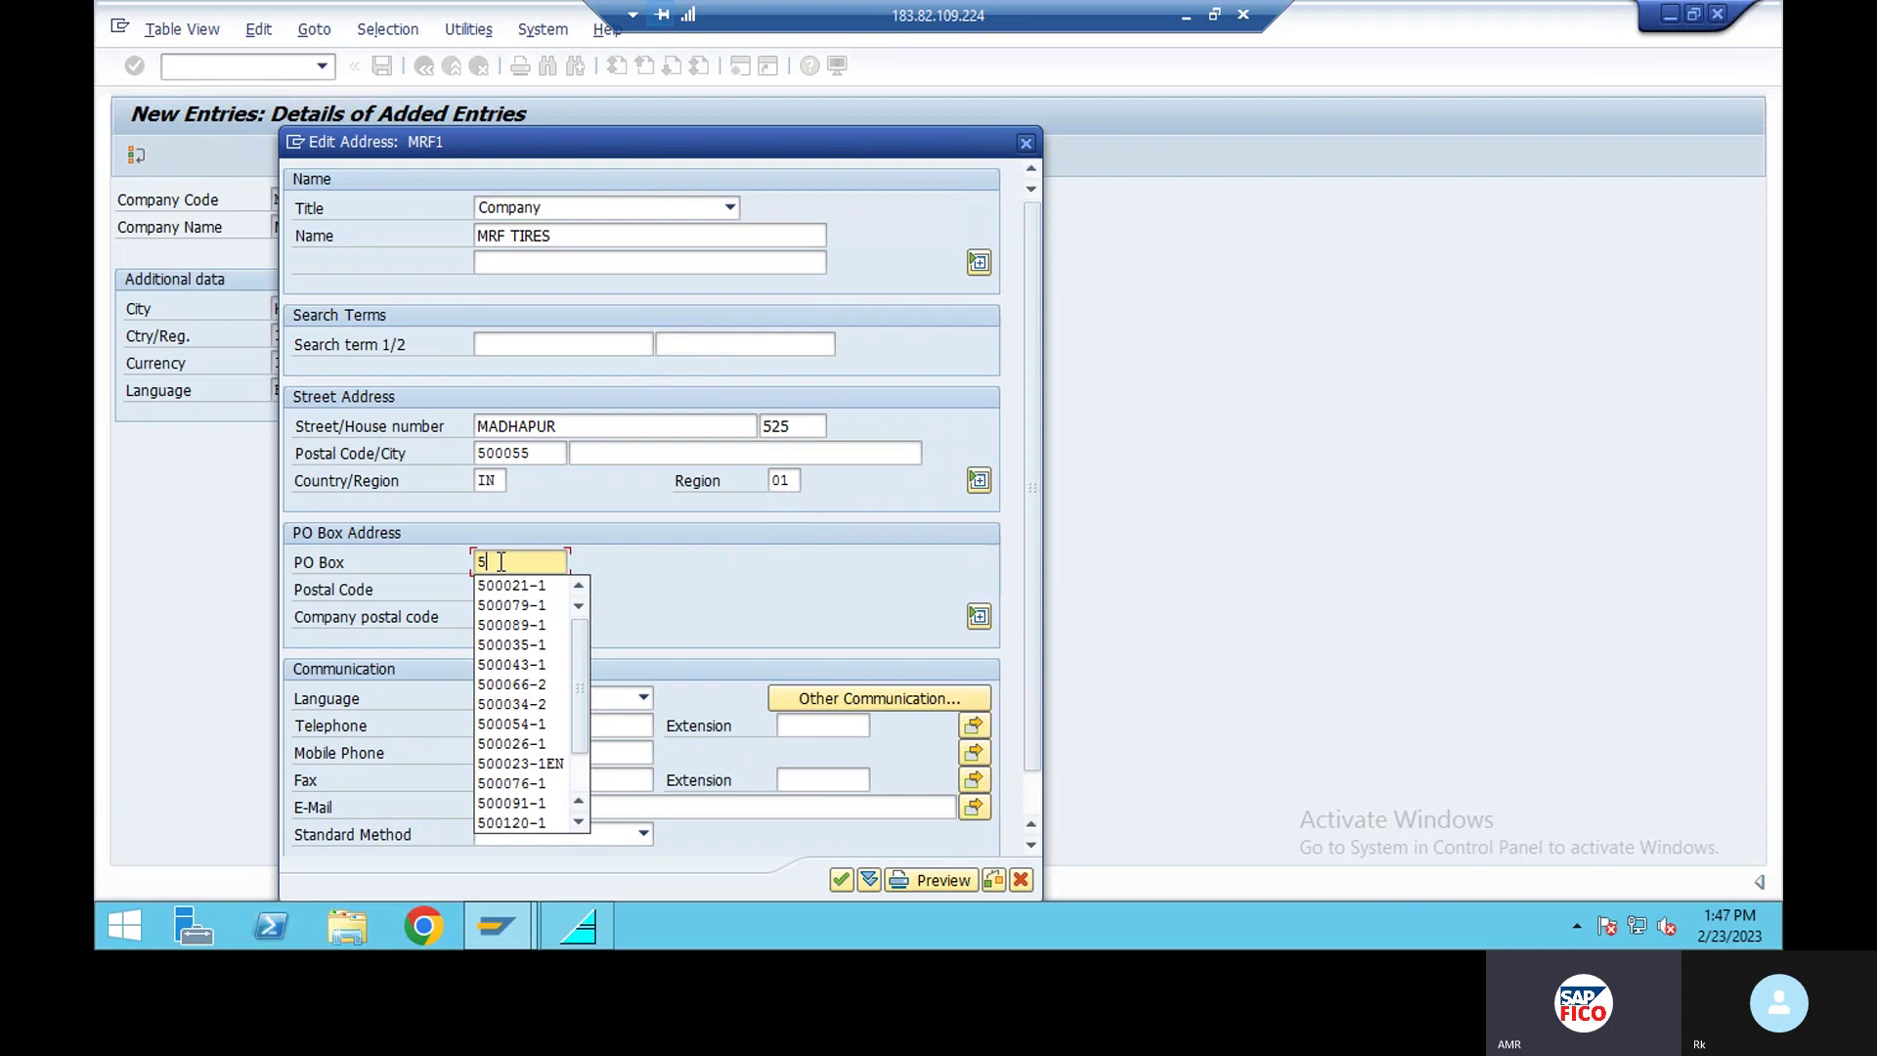
pyautogui.write('00')
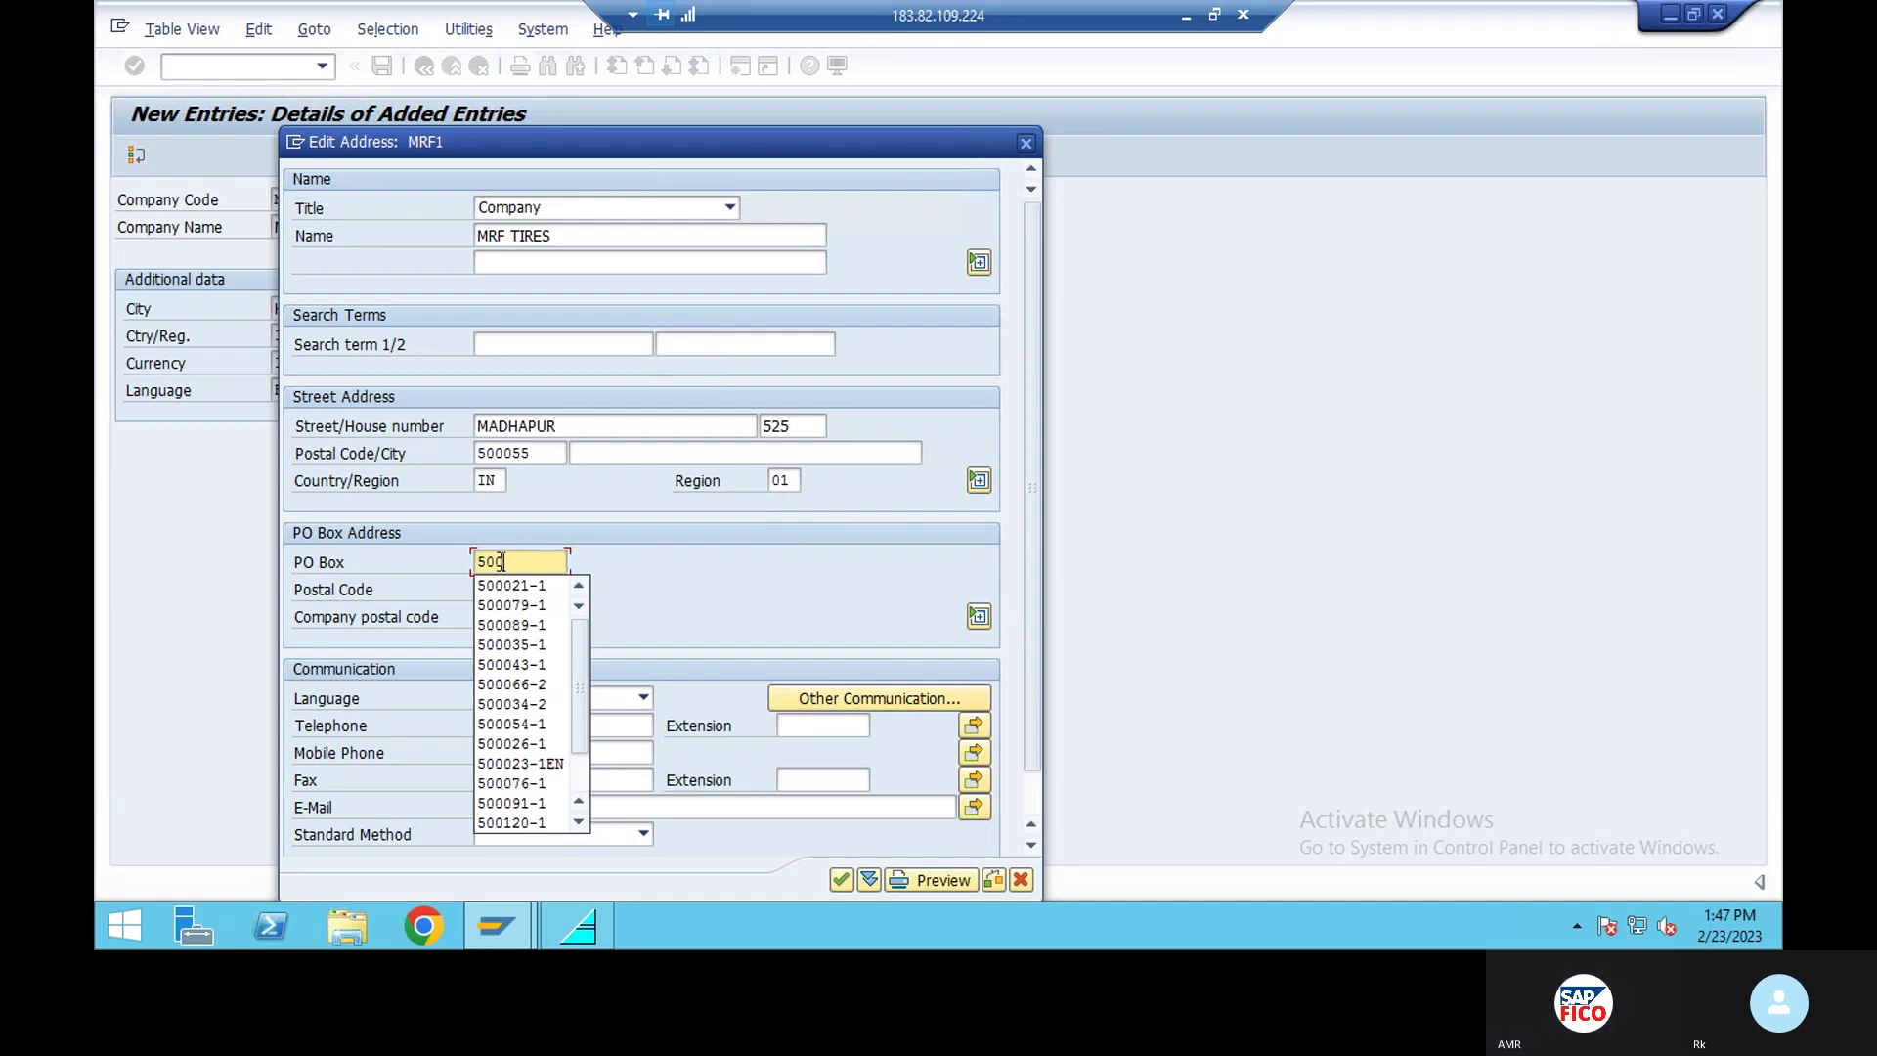
pyautogui.write('222')
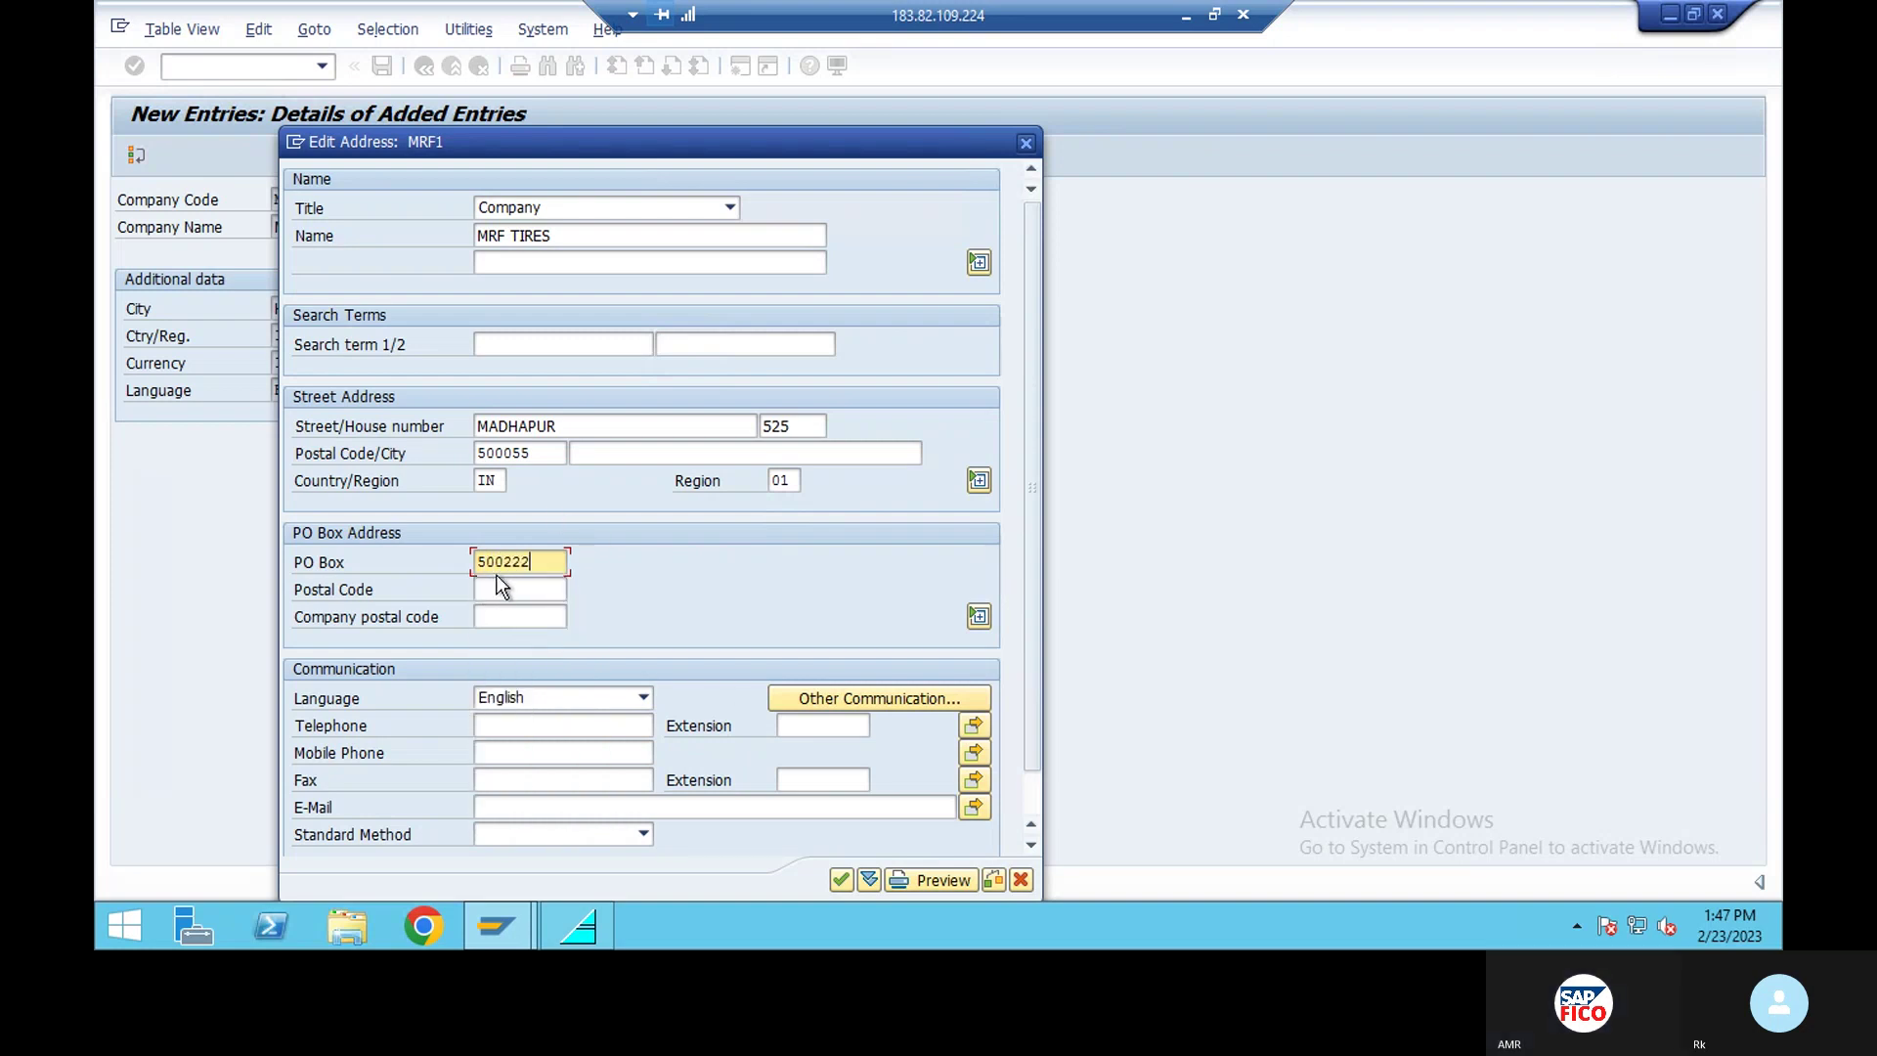
pyautogui.click(501, 587)
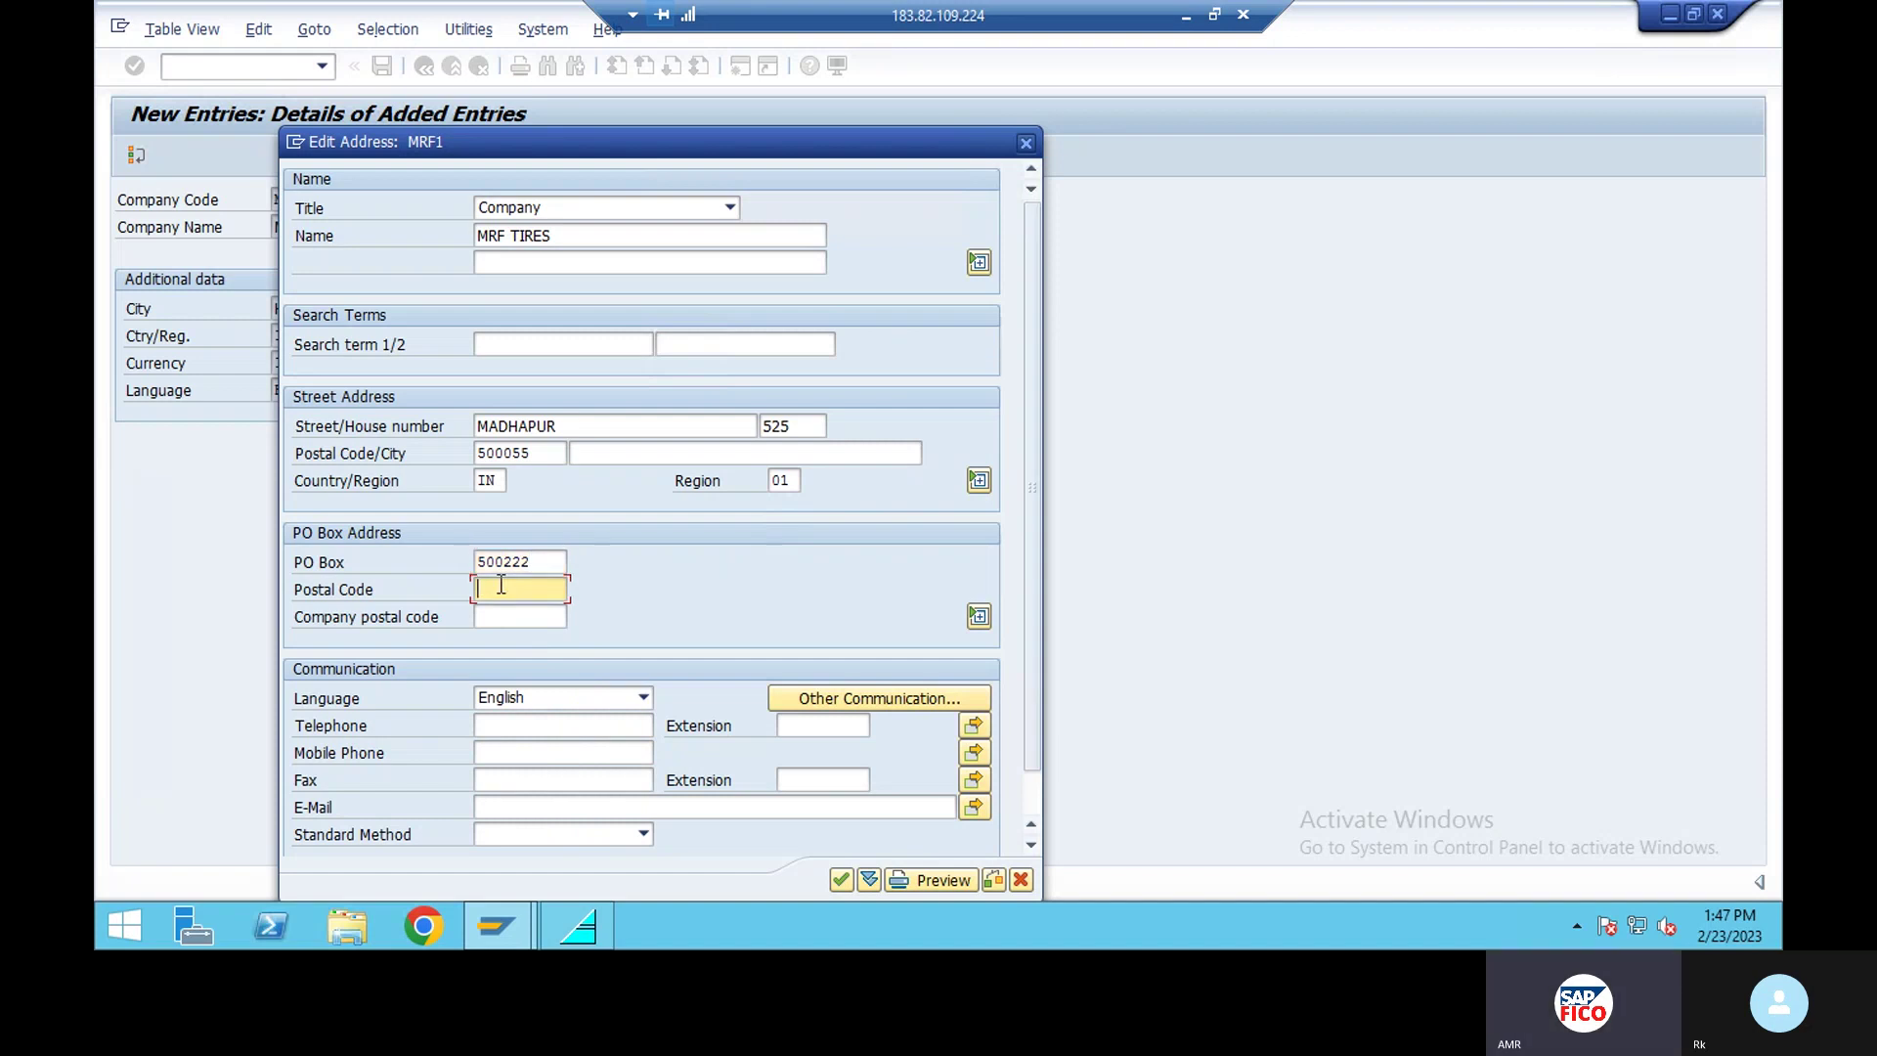
pyautogui.write('500055')
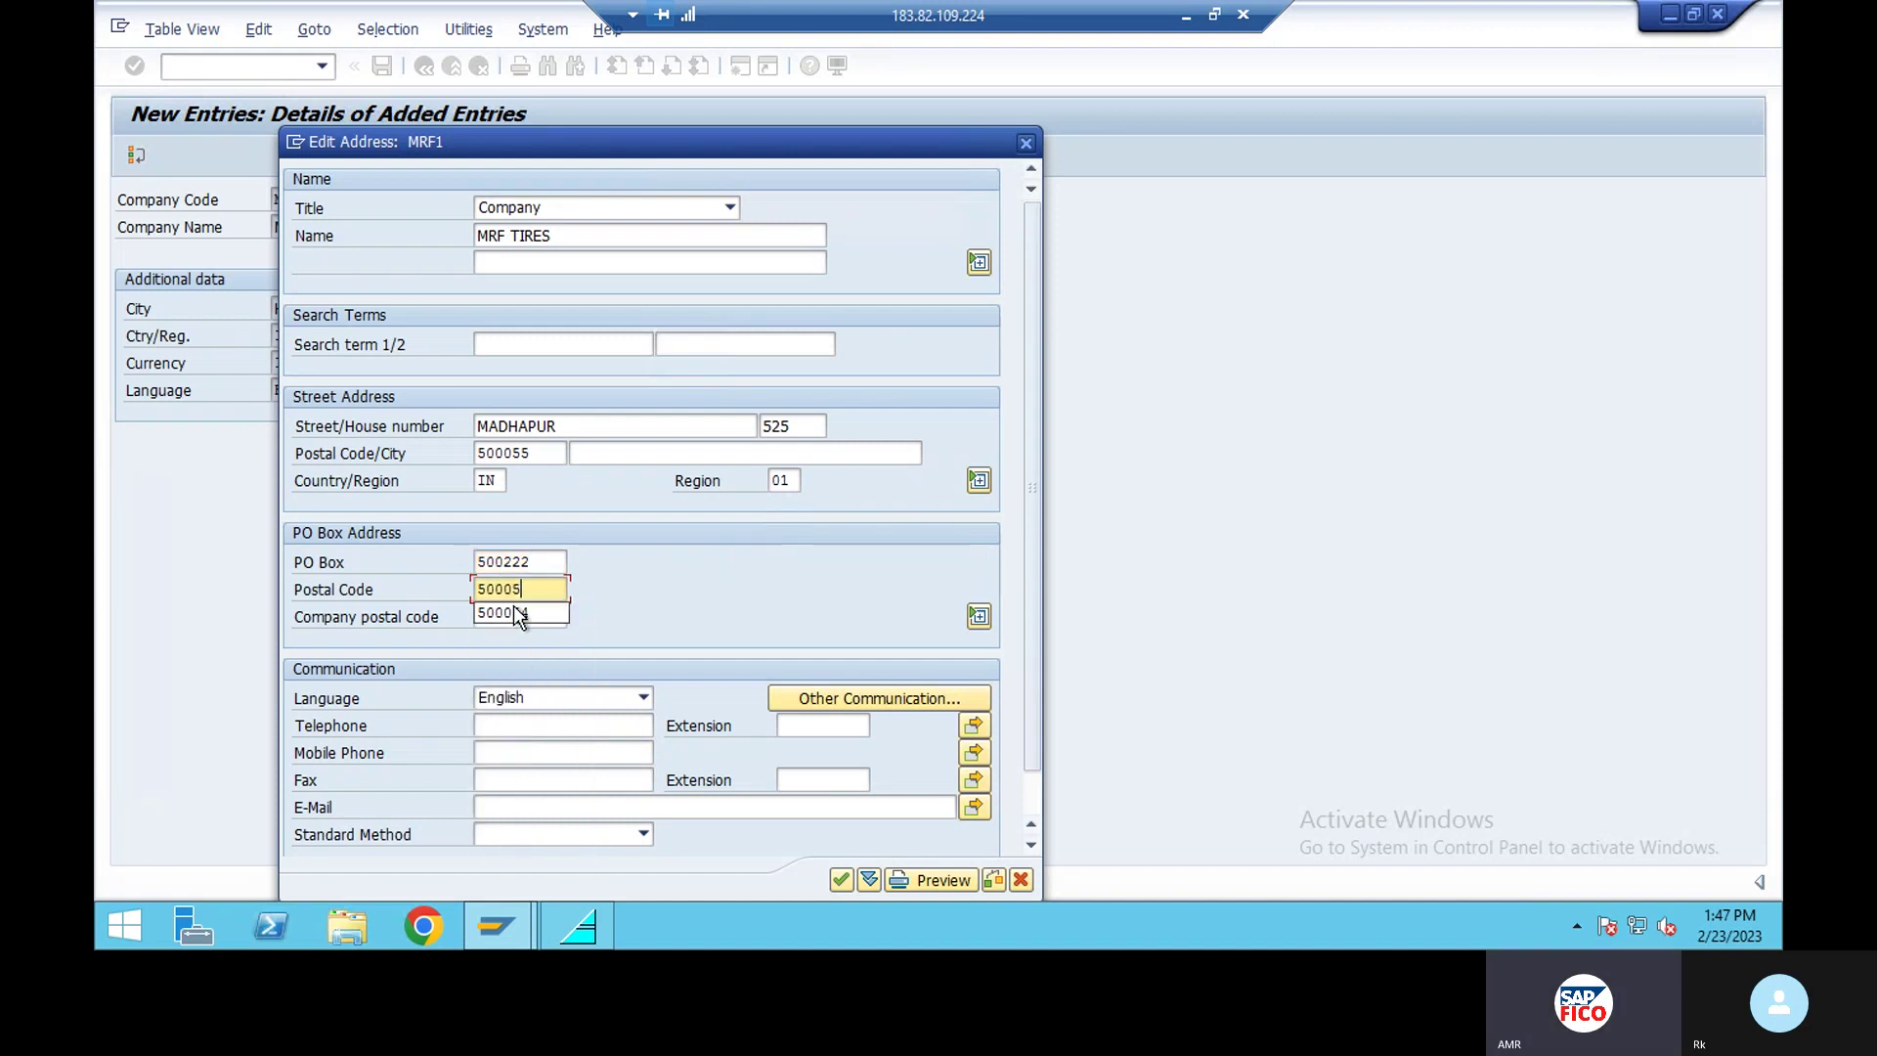
pyautogui.click(514, 618)
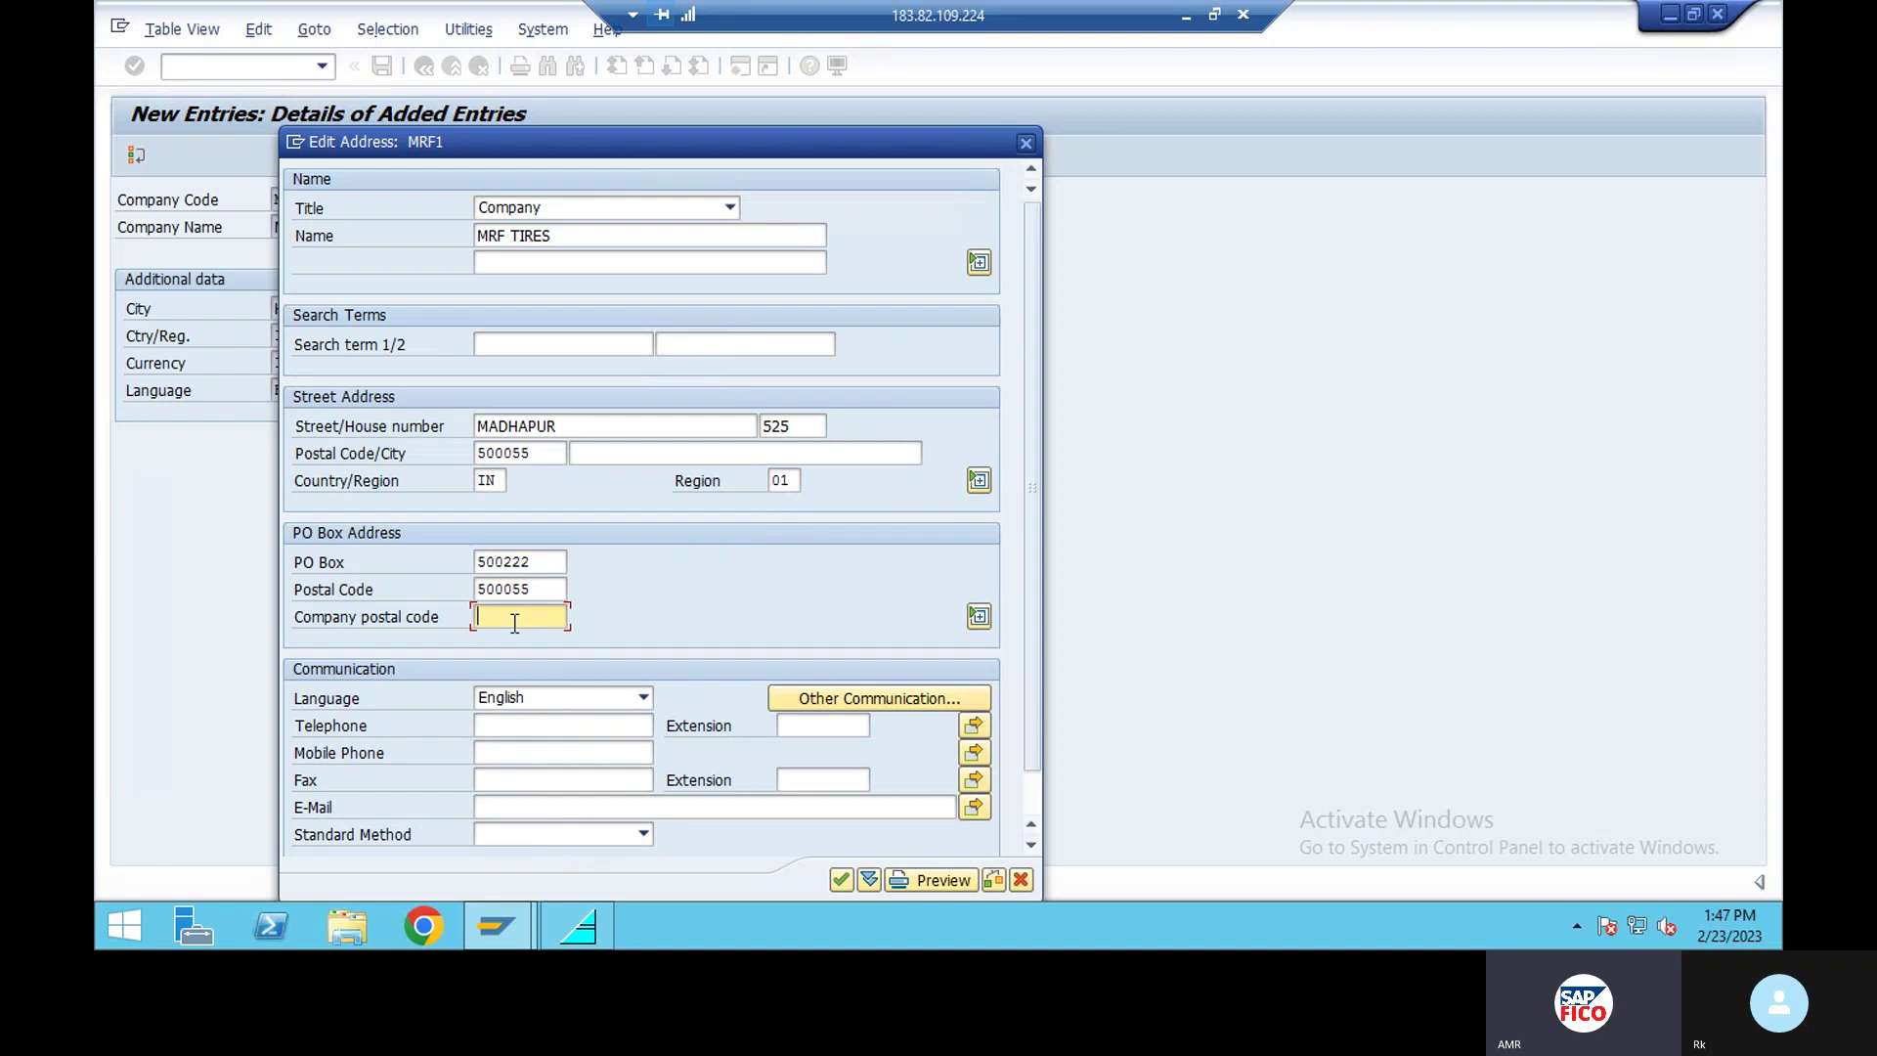
# Confirm the address and accept the proposed customizing request to save the company code.
pyautogui.scroll(-1, 626, 772)
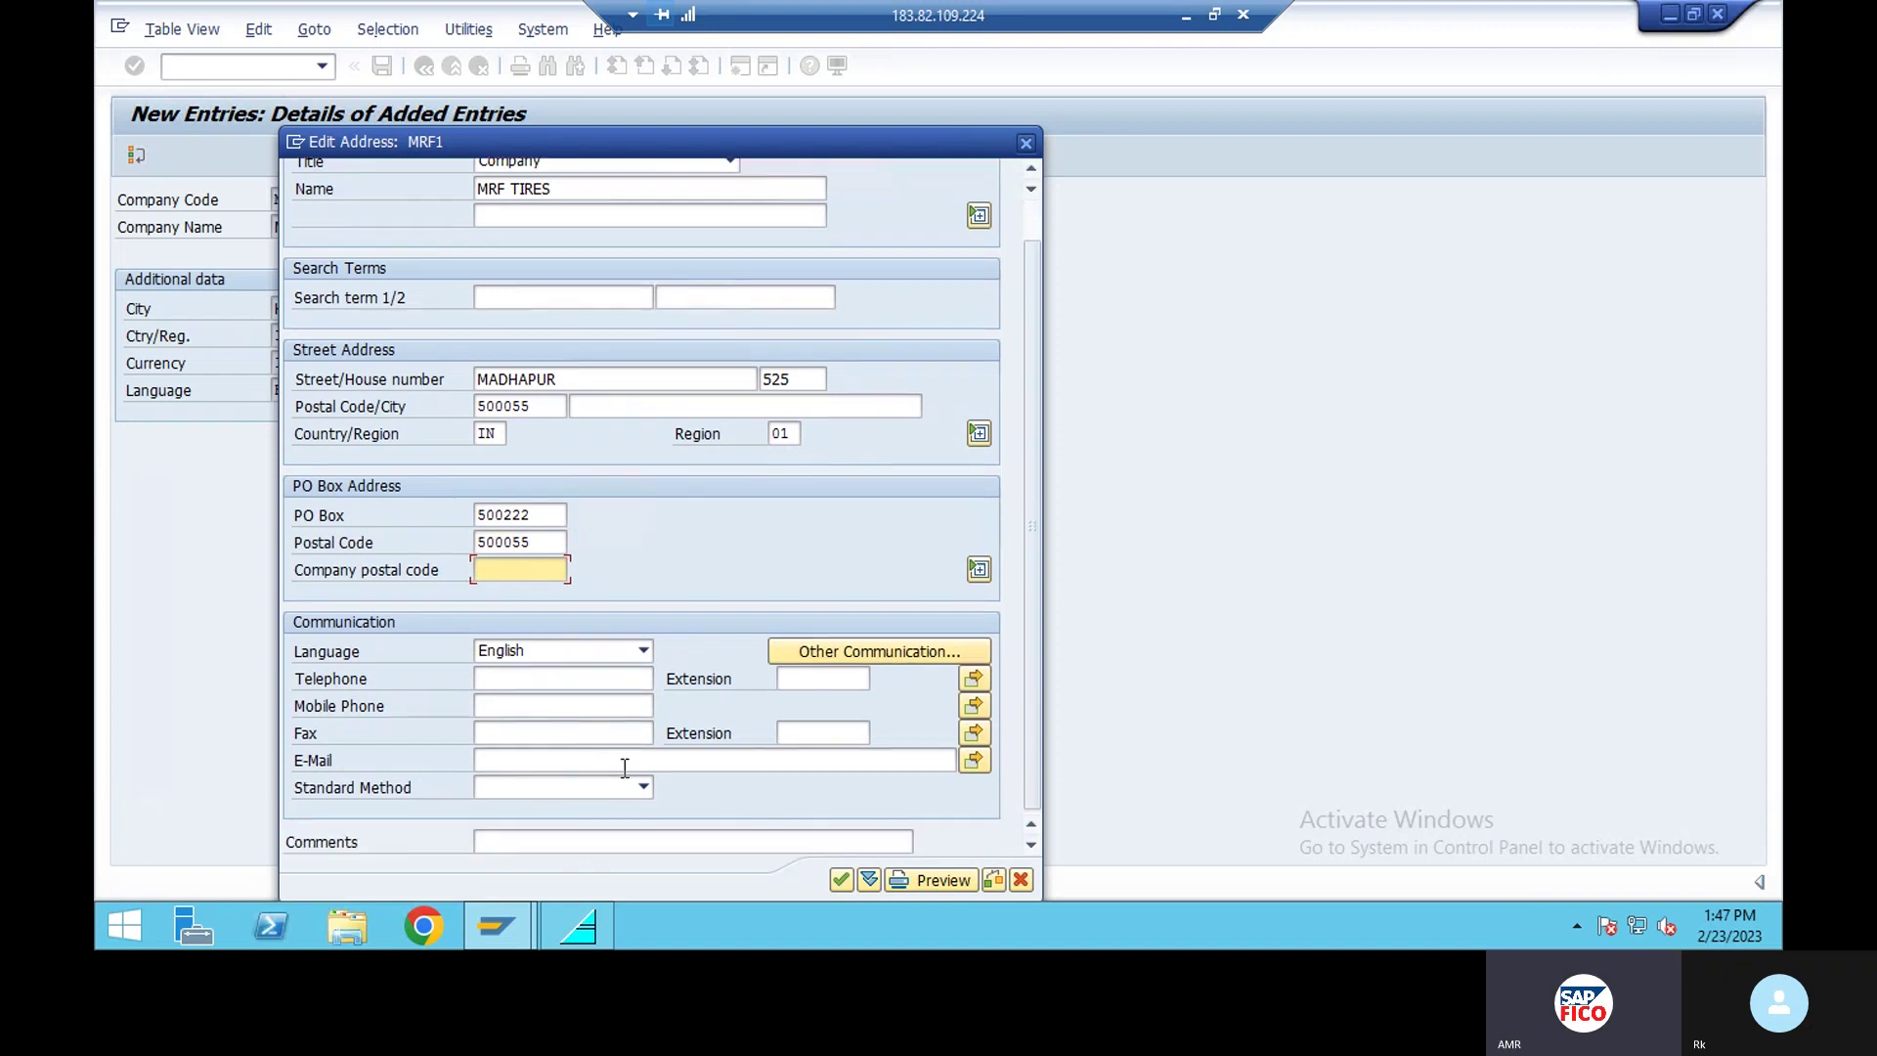
pyautogui.click(840, 883)
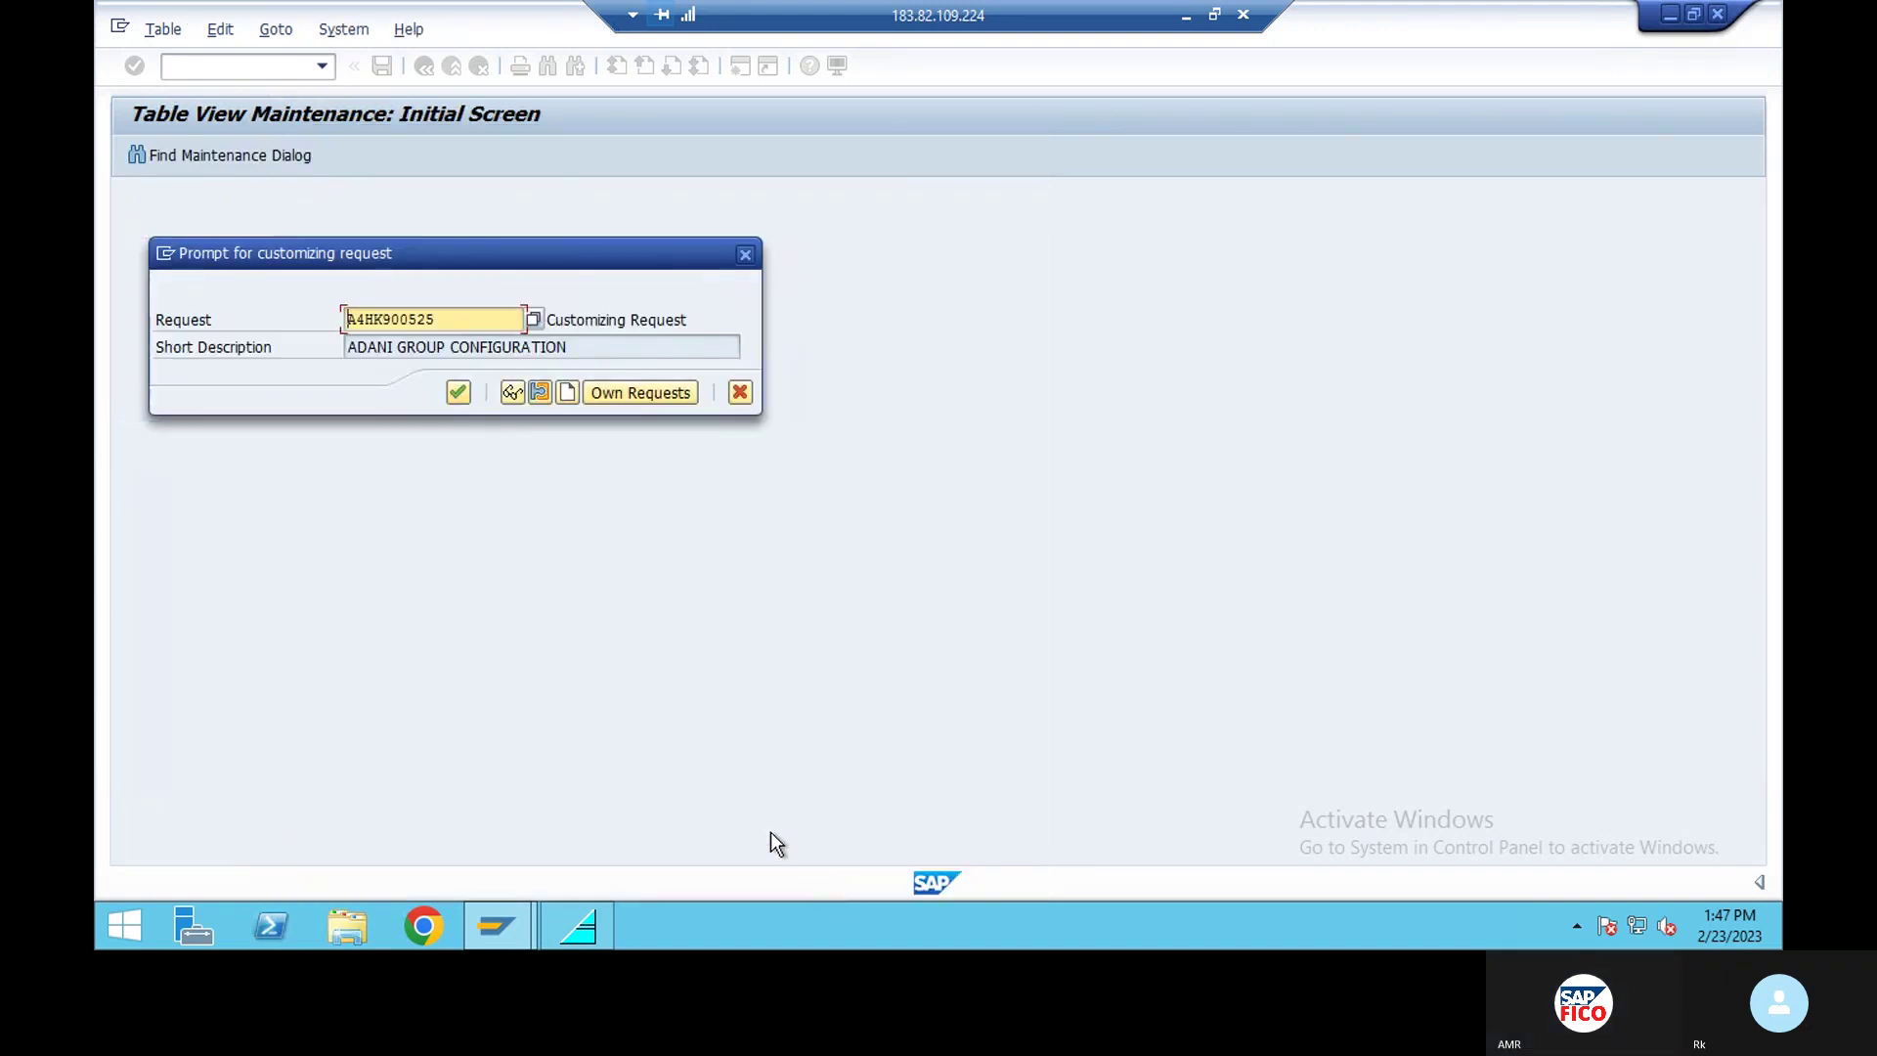
pyautogui.click(458, 391)
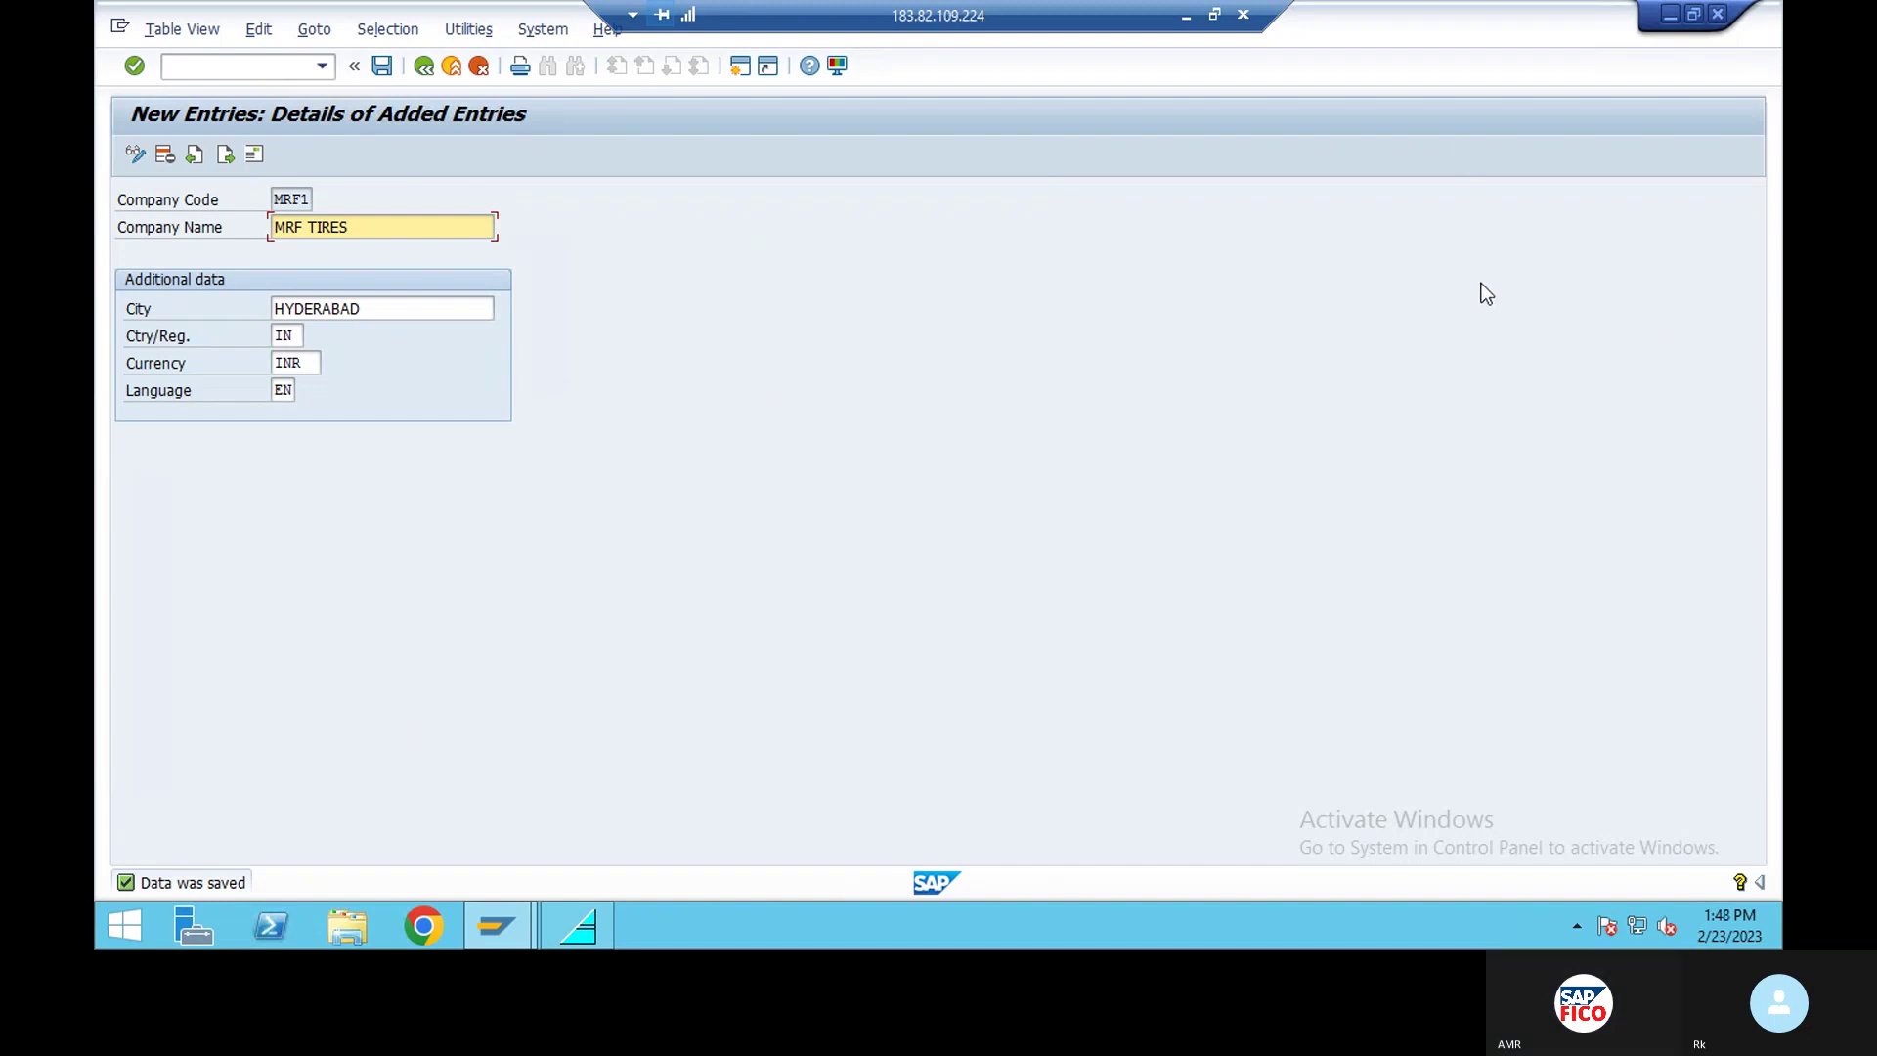
# Consult the configuration steps slide and open transaction OX16 in place of the current transaction.
pyautogui.hotkey('alt', 'Tab')
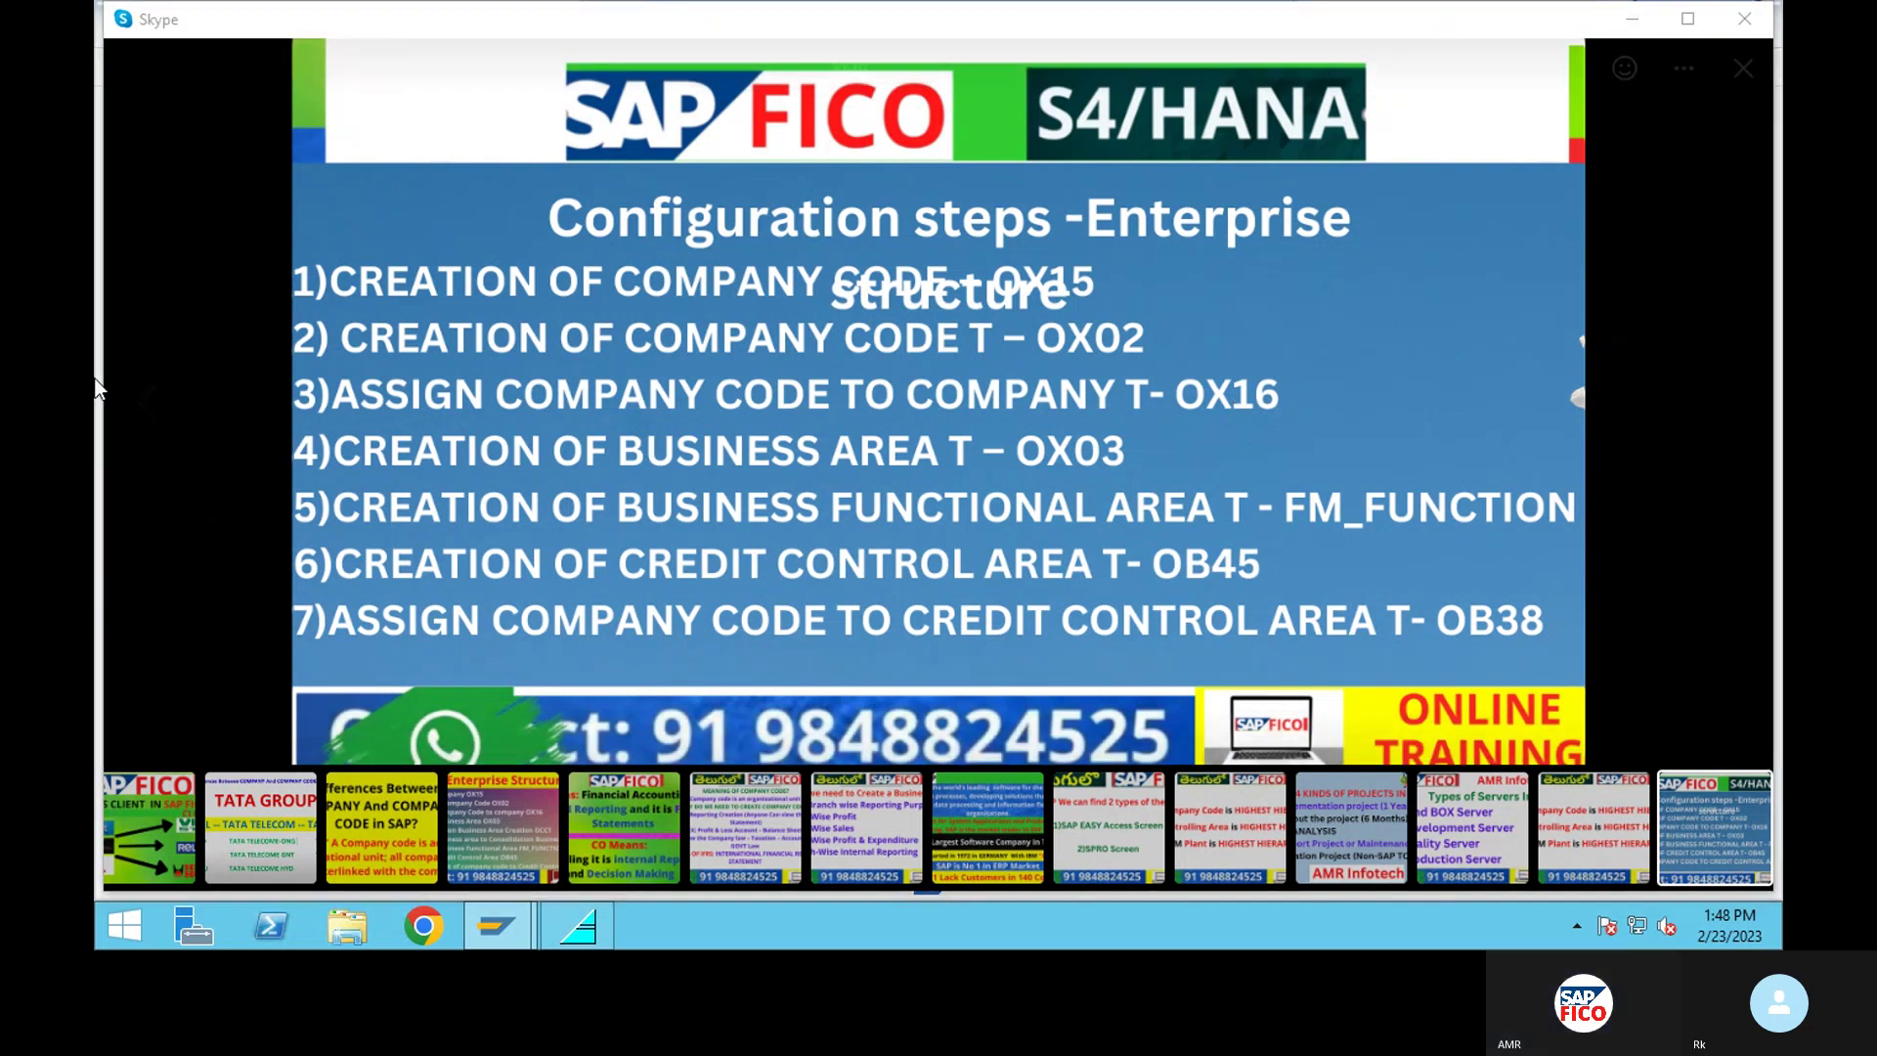
pyautogui.hotkey('alt', 'Tab')
pyautogui.click(213, 67)
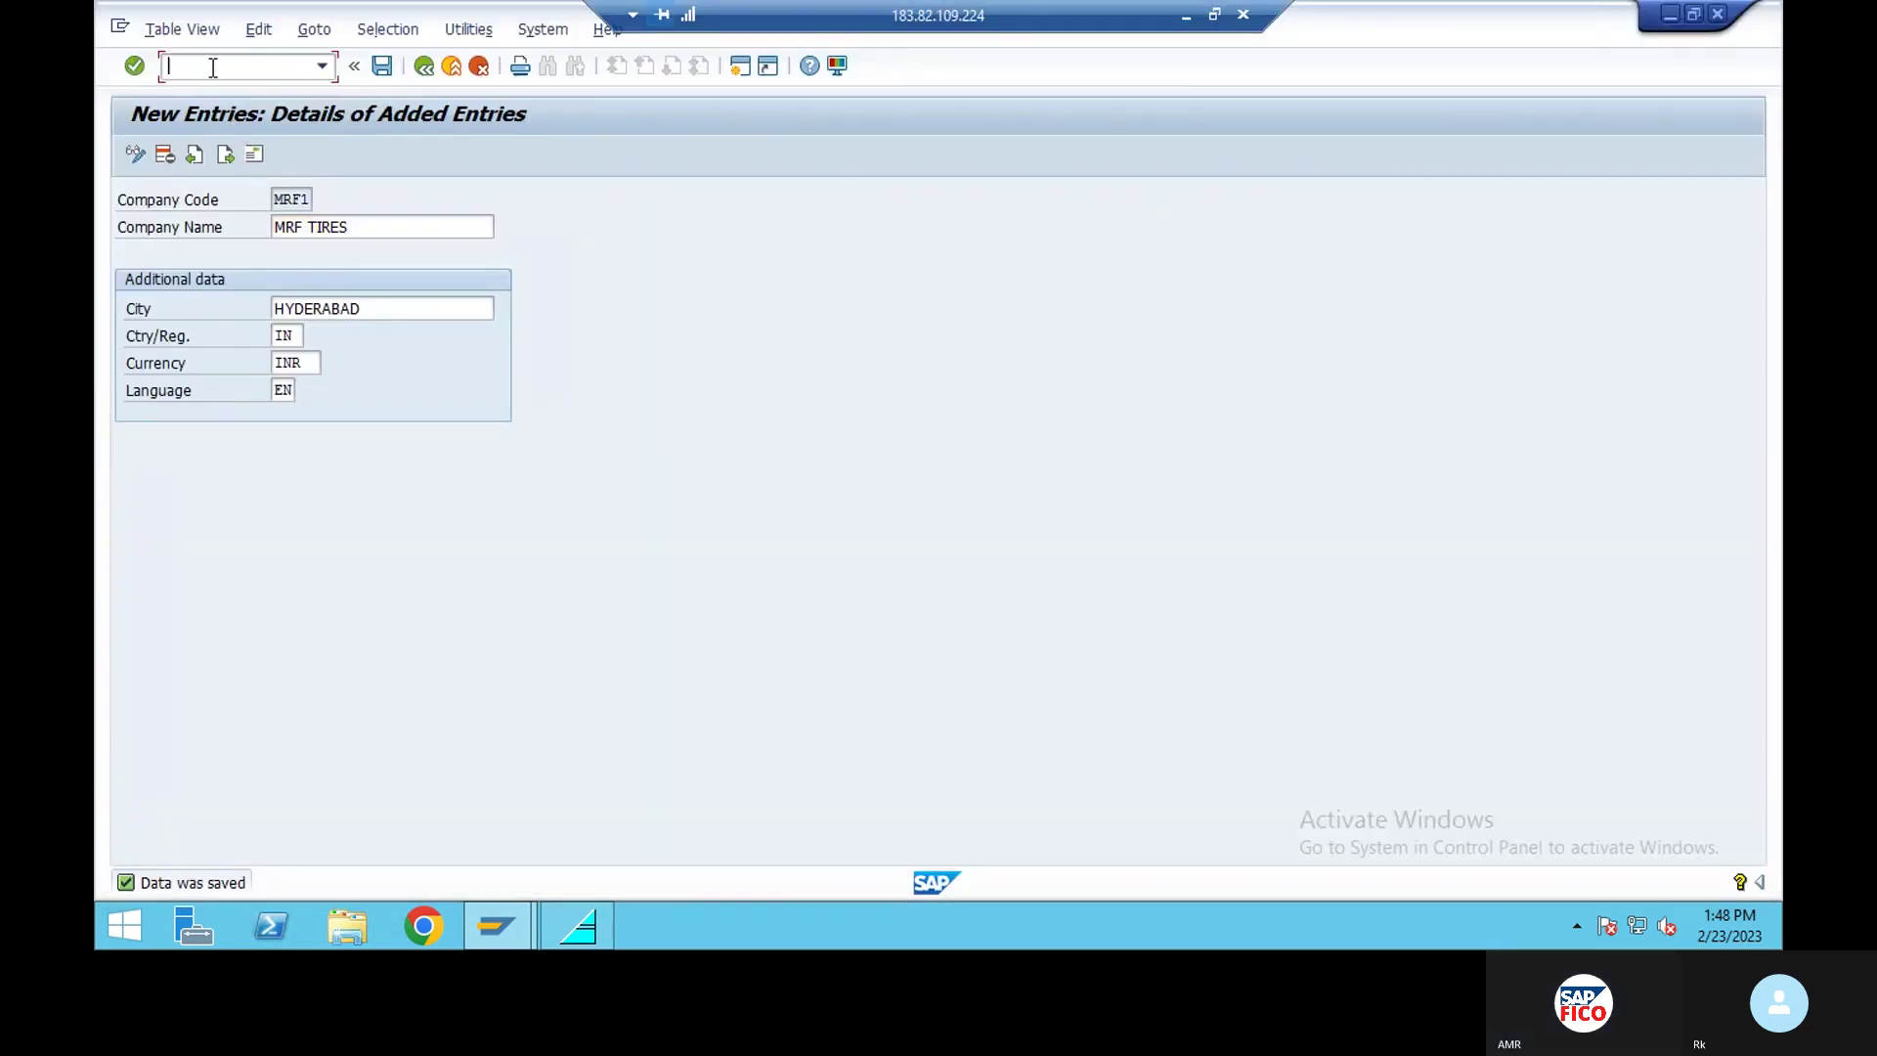
pyautogui.write('/NOX16')
pyautogui.press('Return')
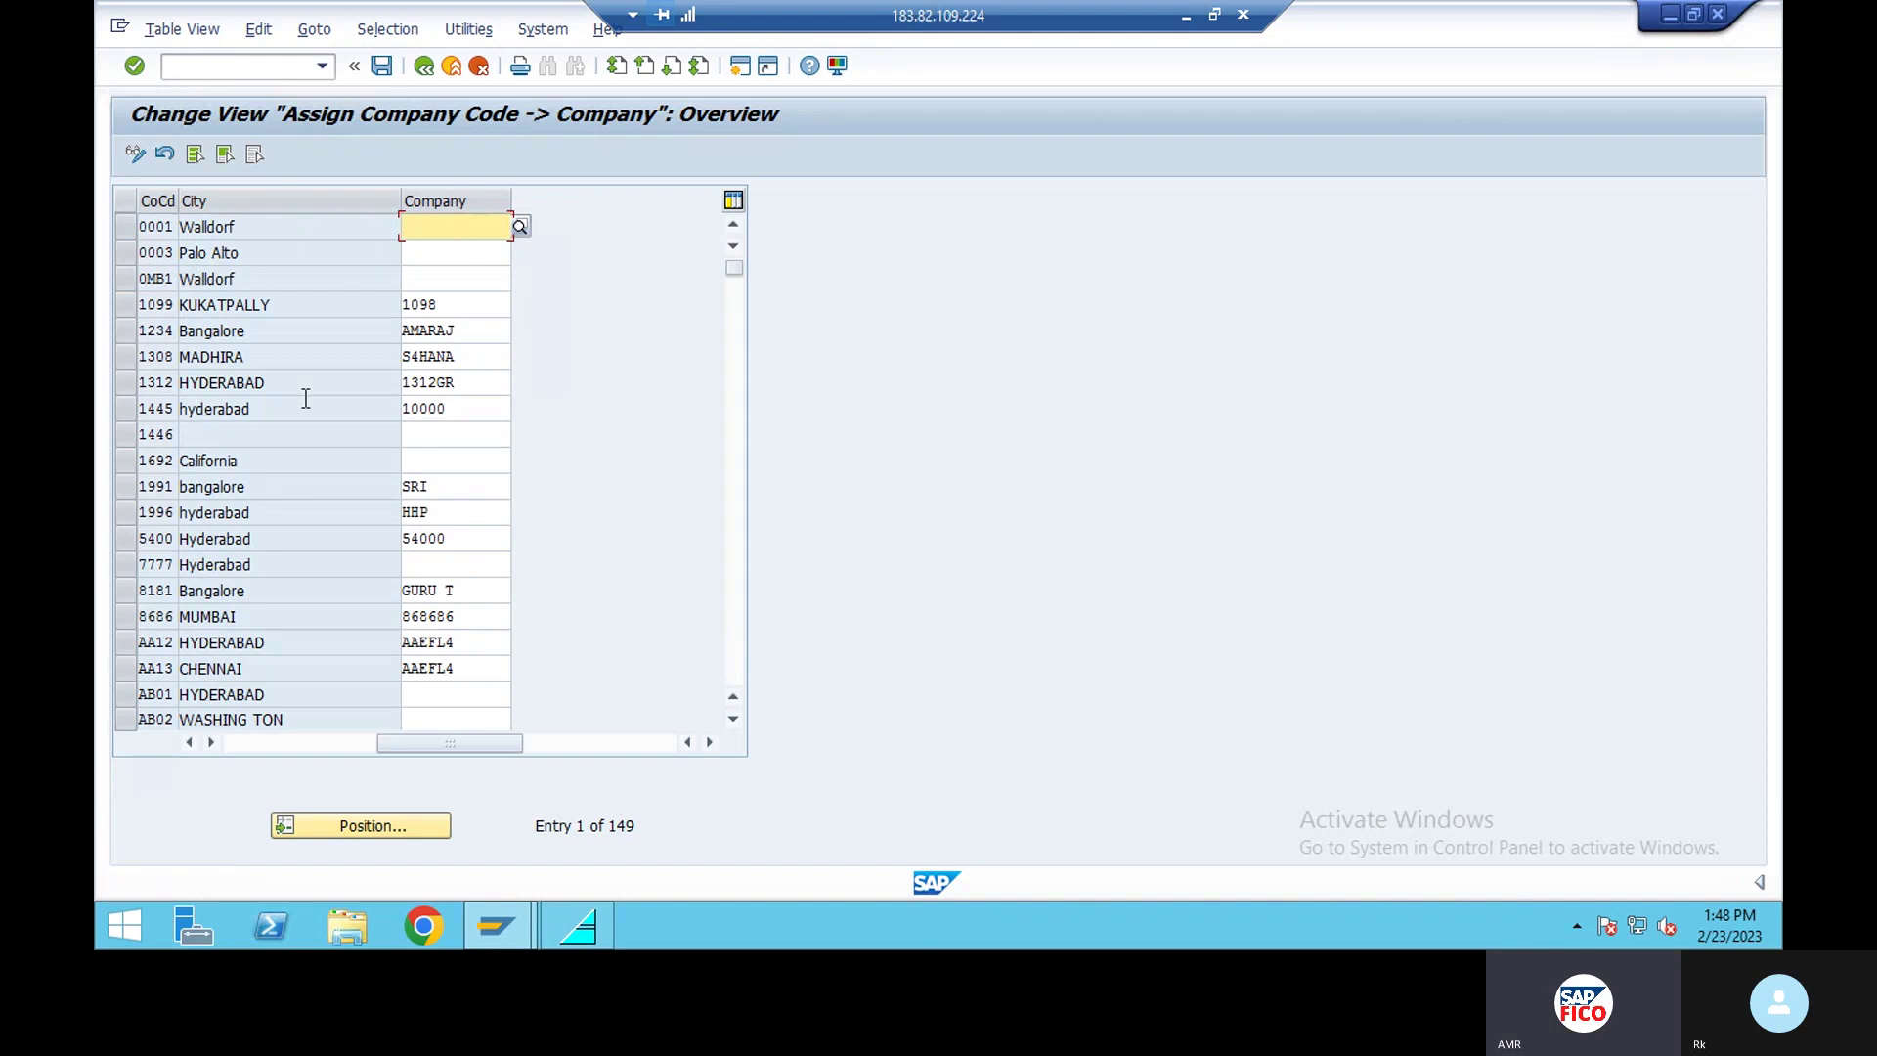
# Position the company code assignment list at company code MRF1.
pyautogui.click(352, 825)
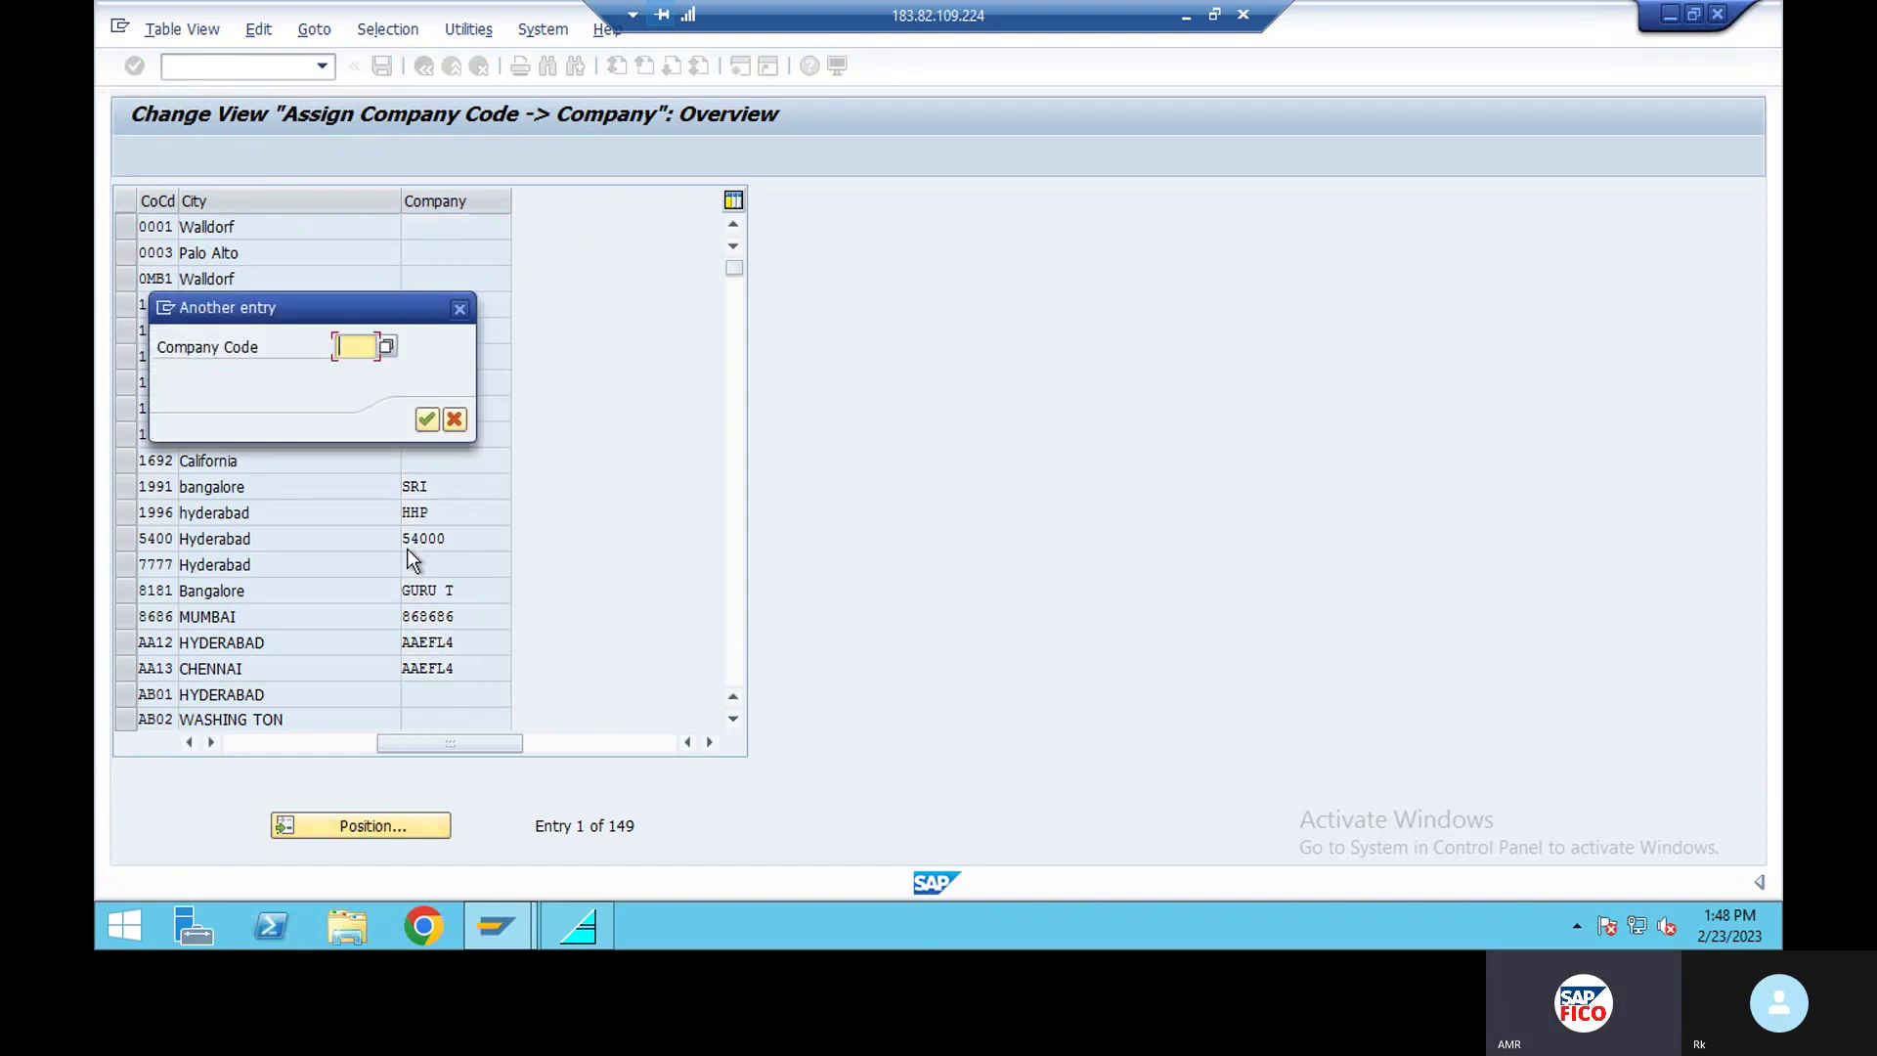
pyautogui.write('M')
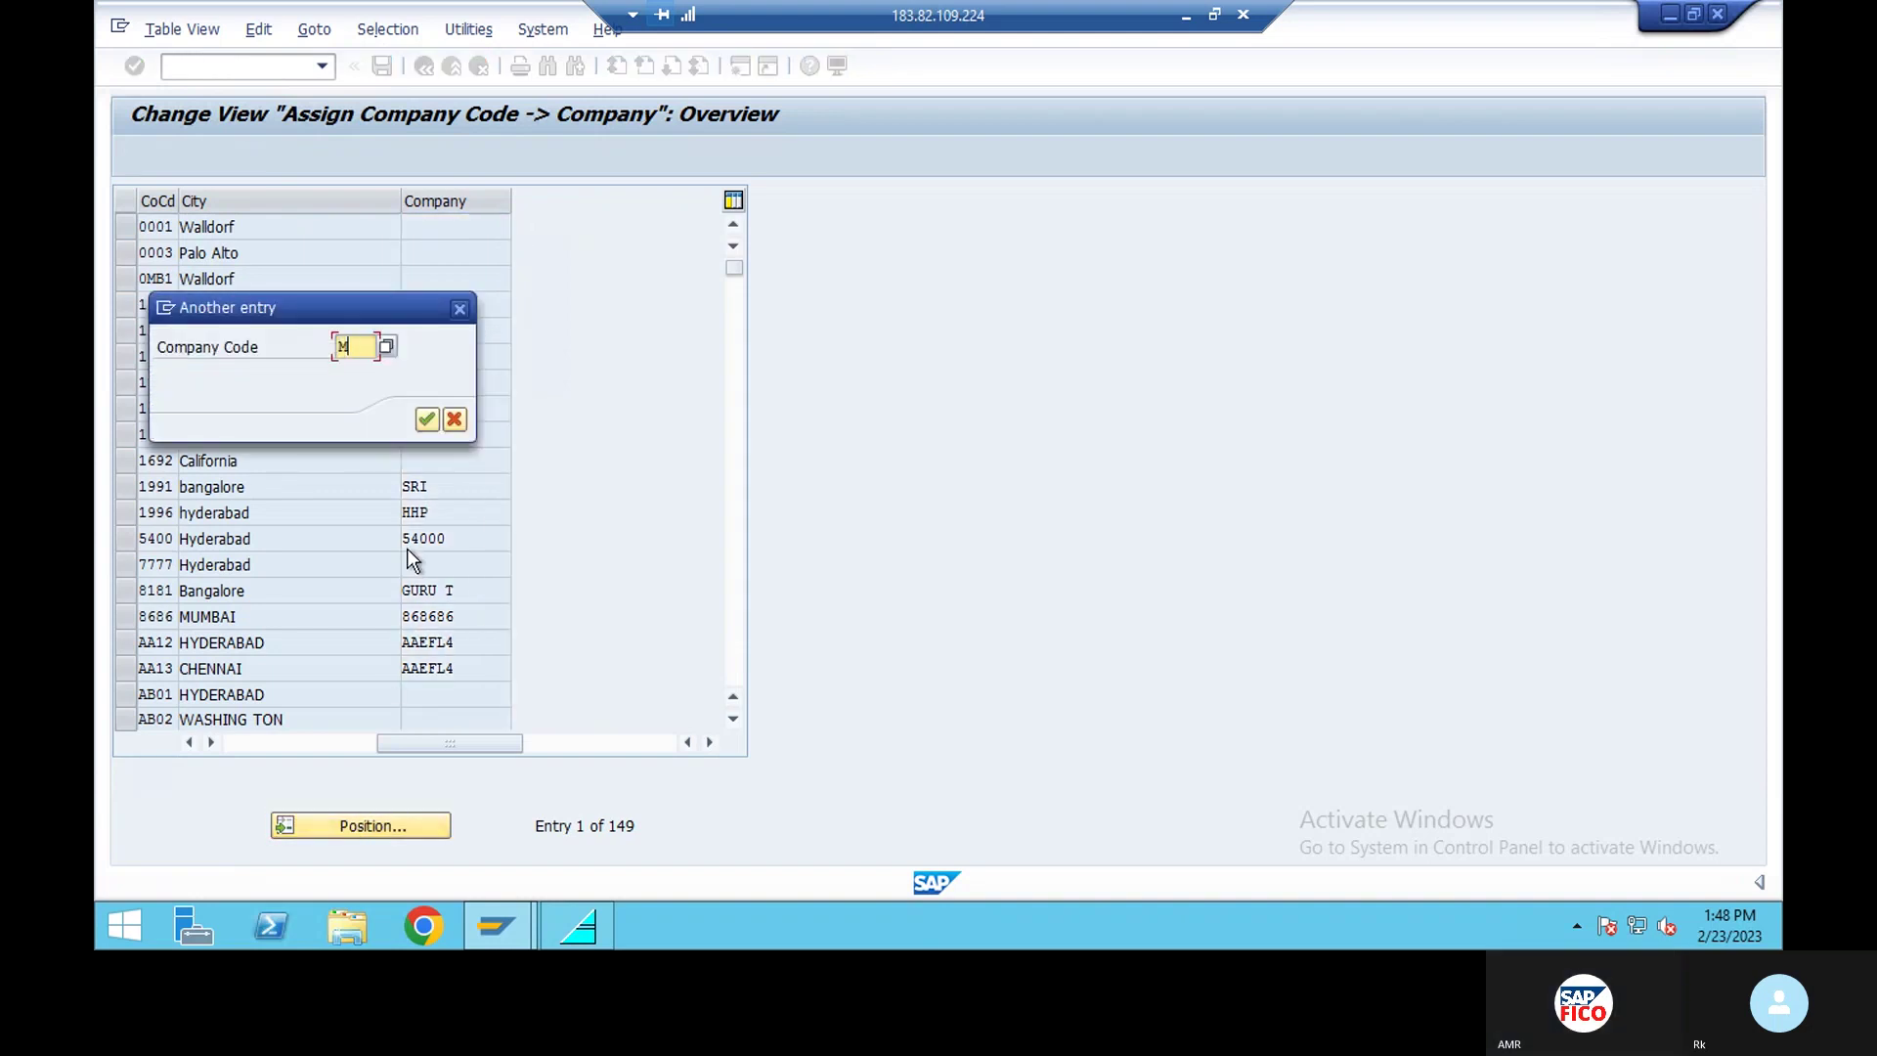
pyautogui.write('RF1')
pyautogui.click(424, 418)
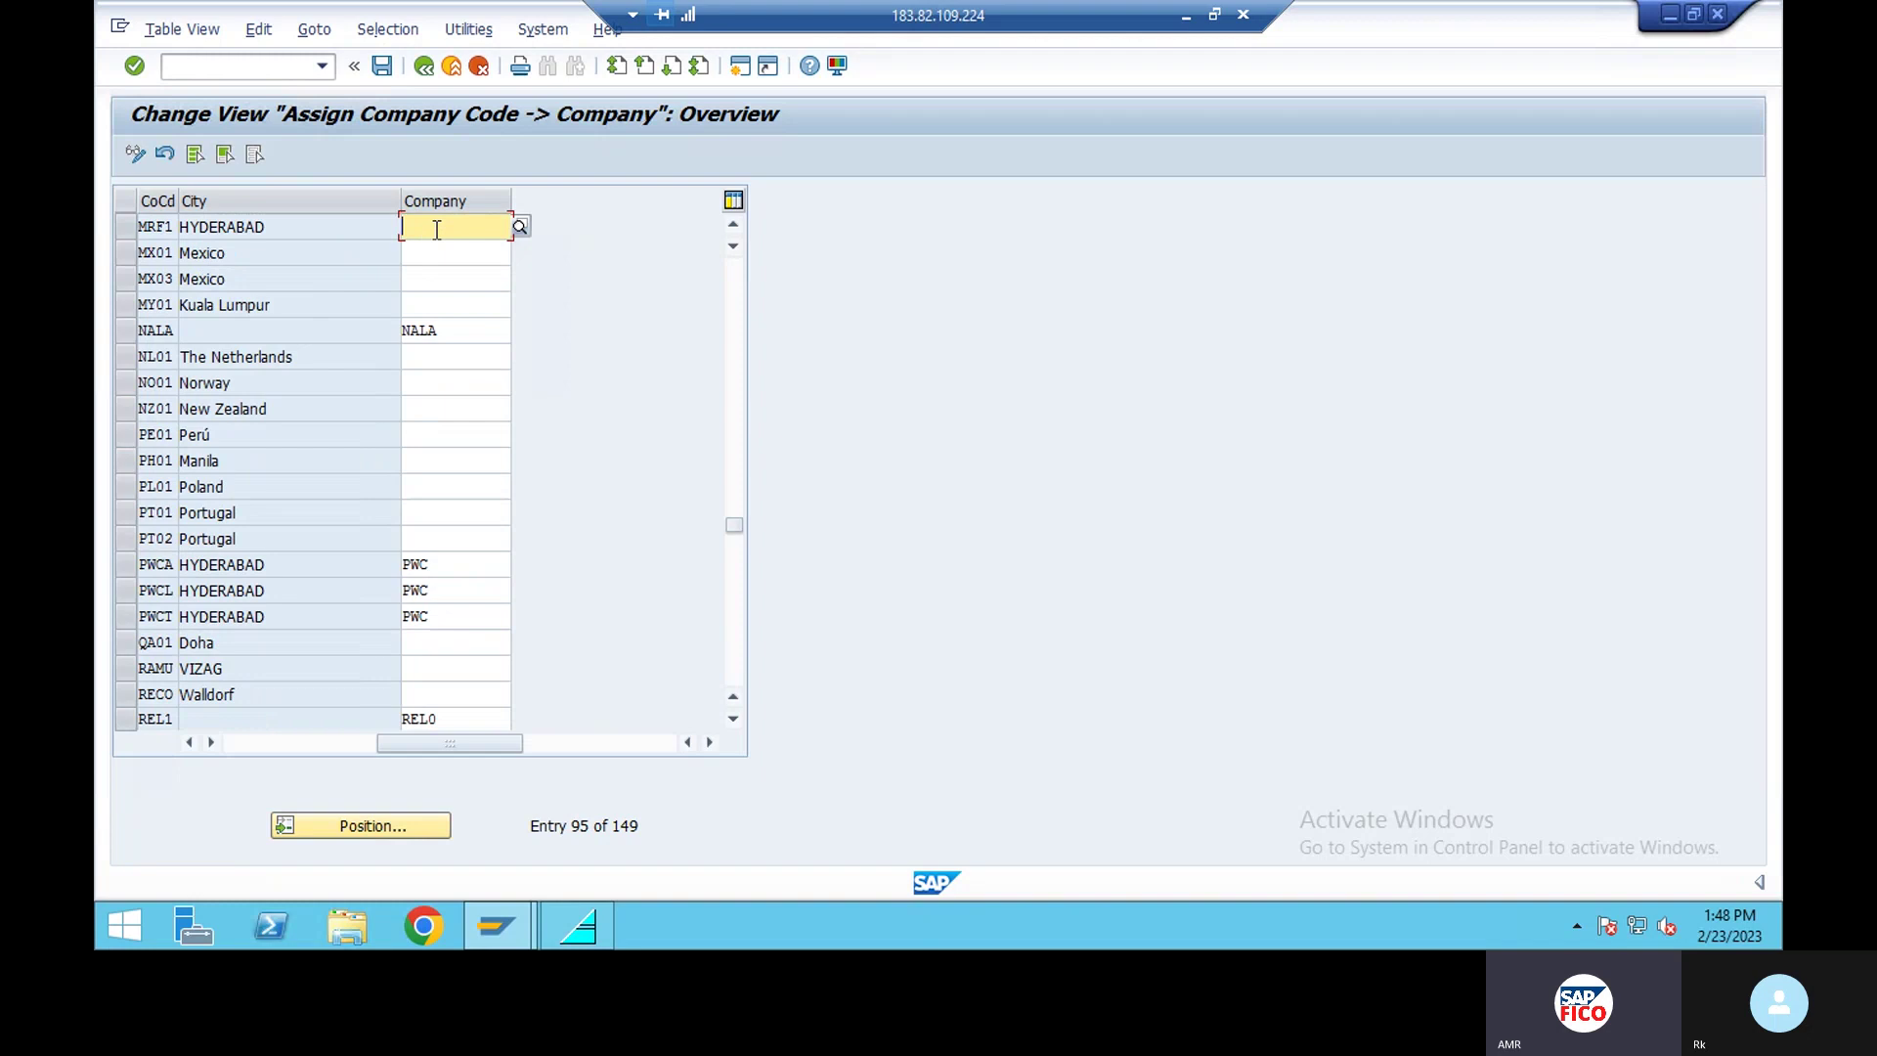
# Assign company MRFG to company code MRF1 and save, accepting the proposed customizing request.
pyautogui.write('MRFG')
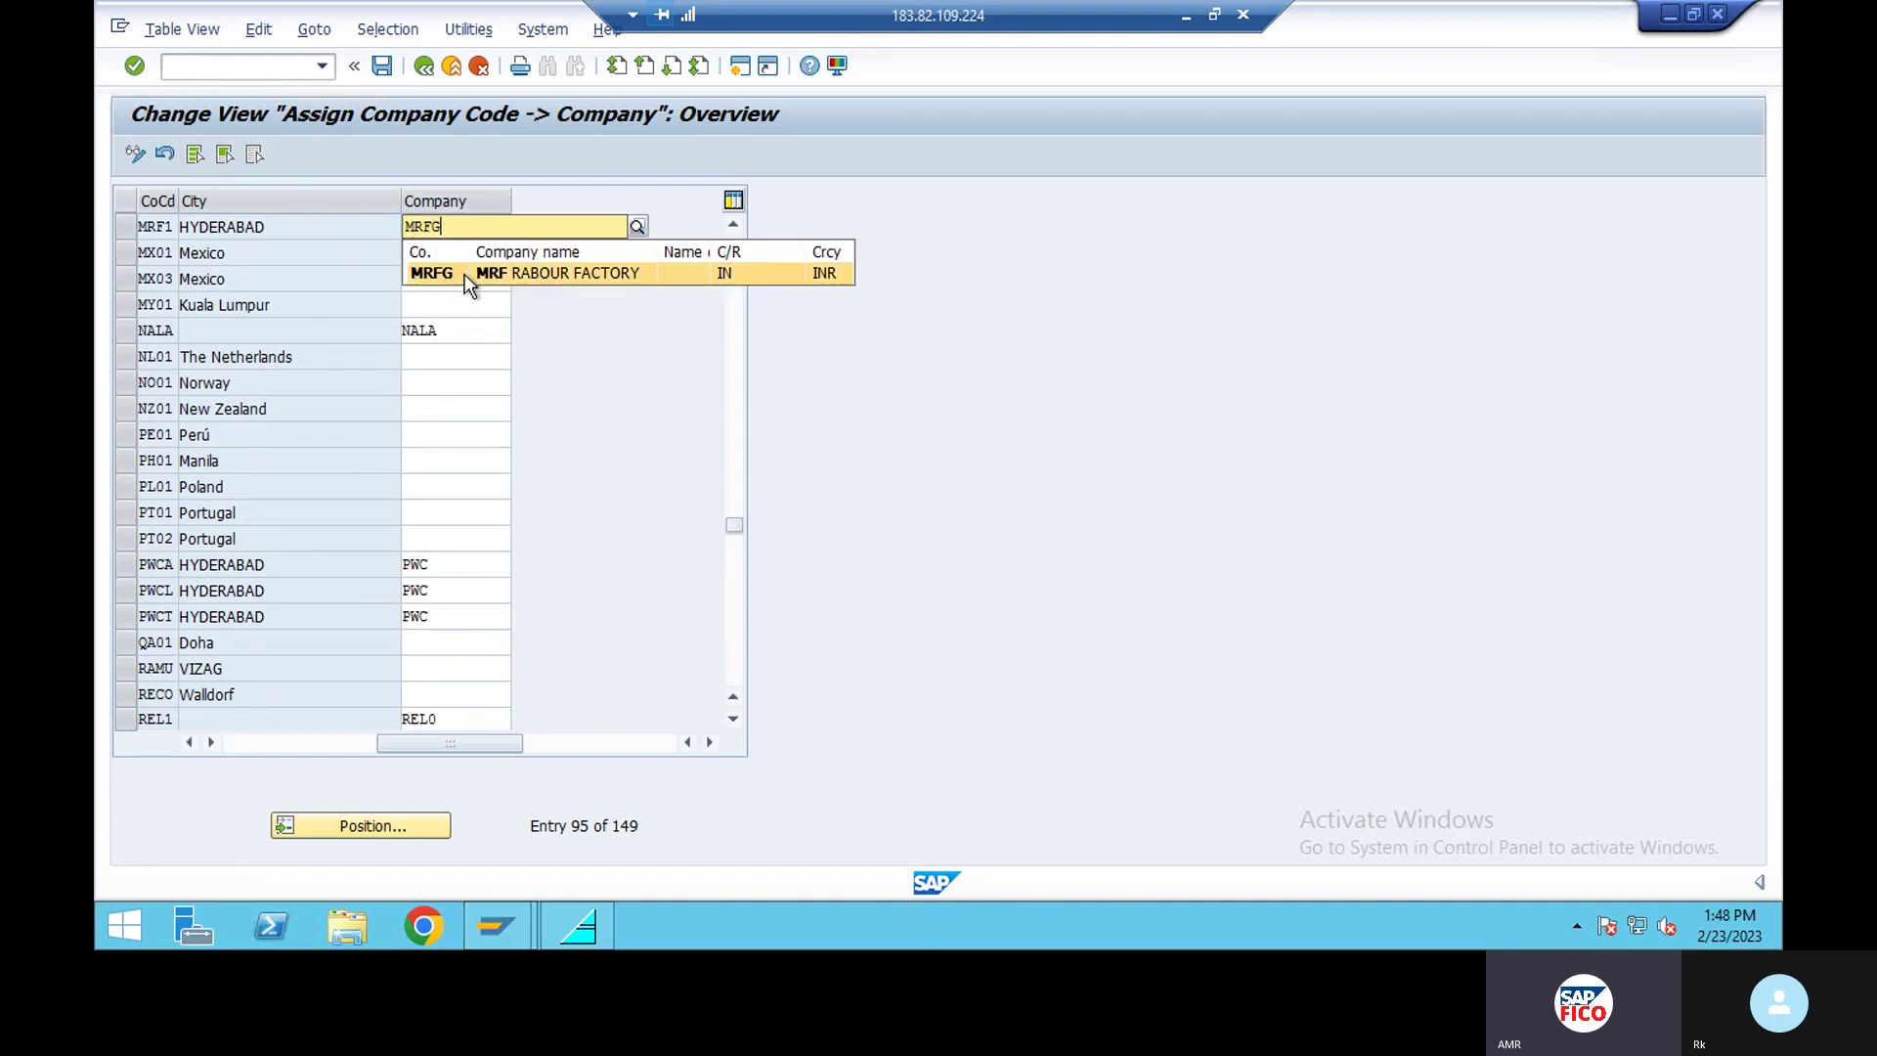
pyautogui.press('Escape')
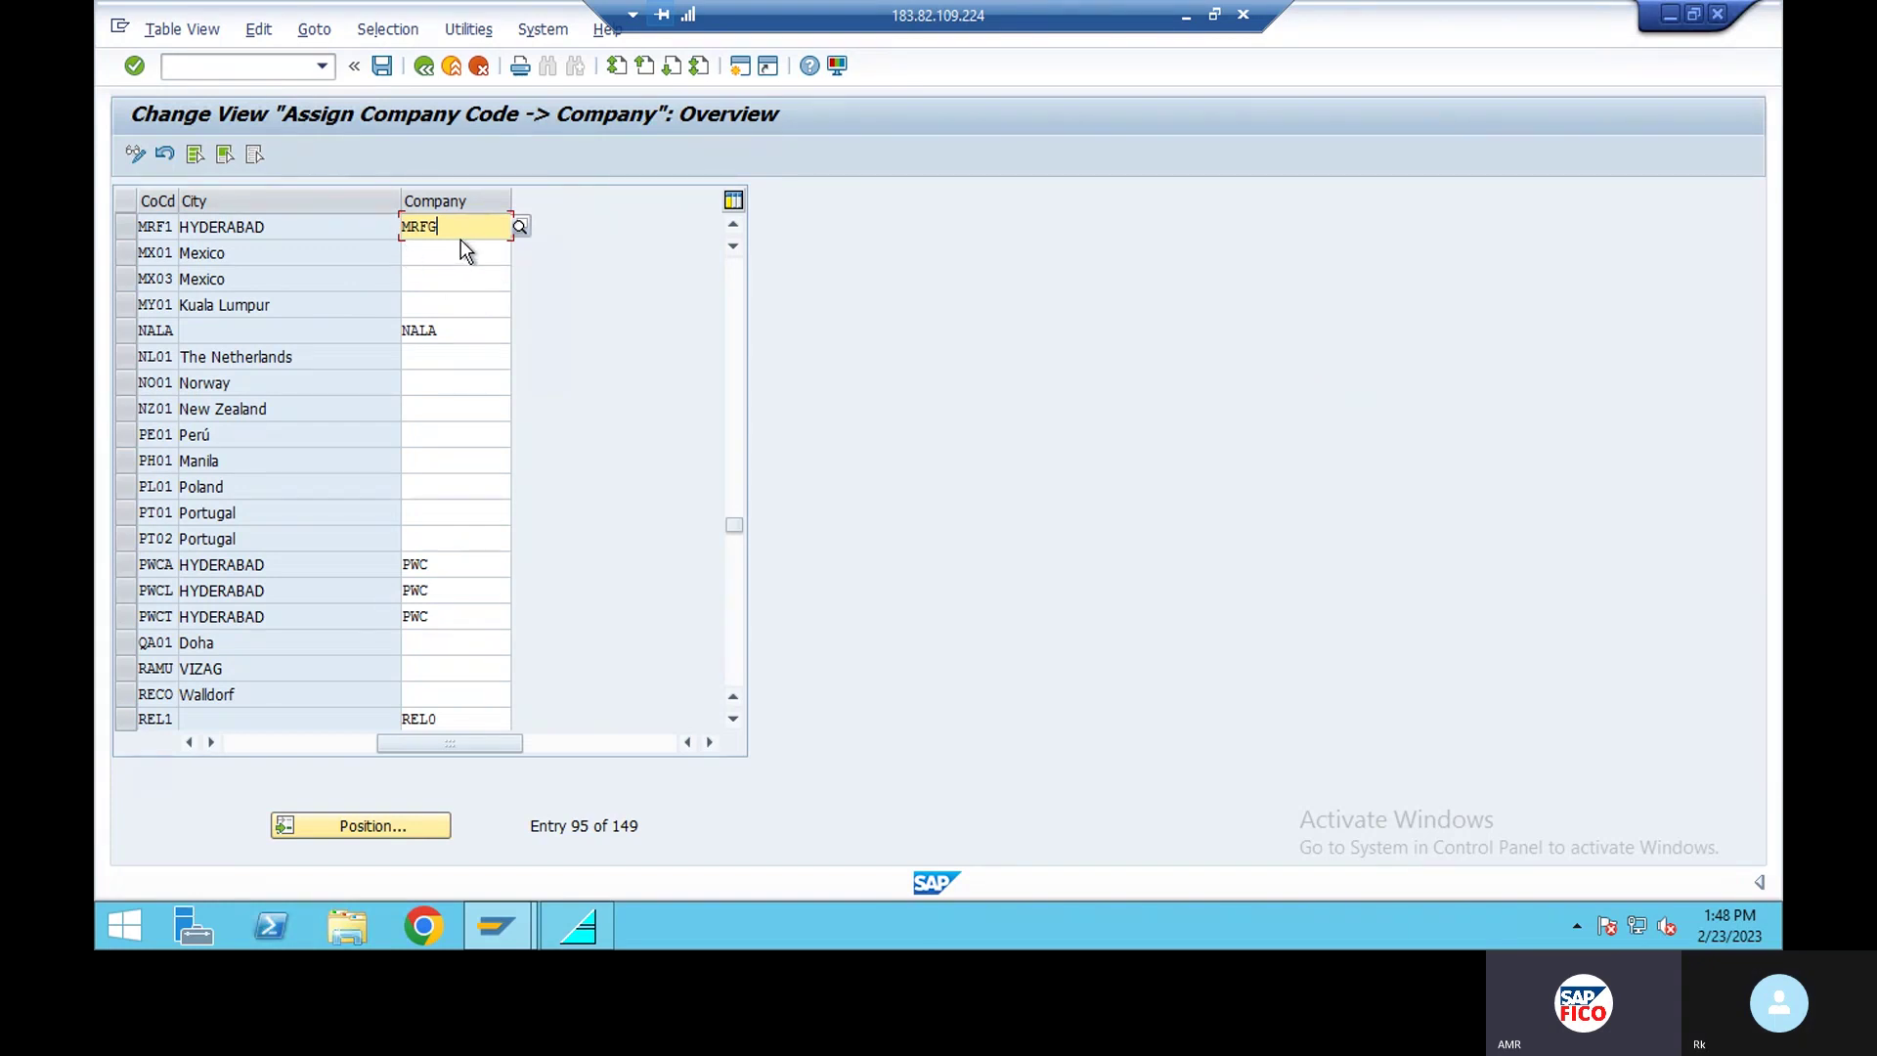
pyautogui.click(381, 66)
pyautogui.click(453, 426)
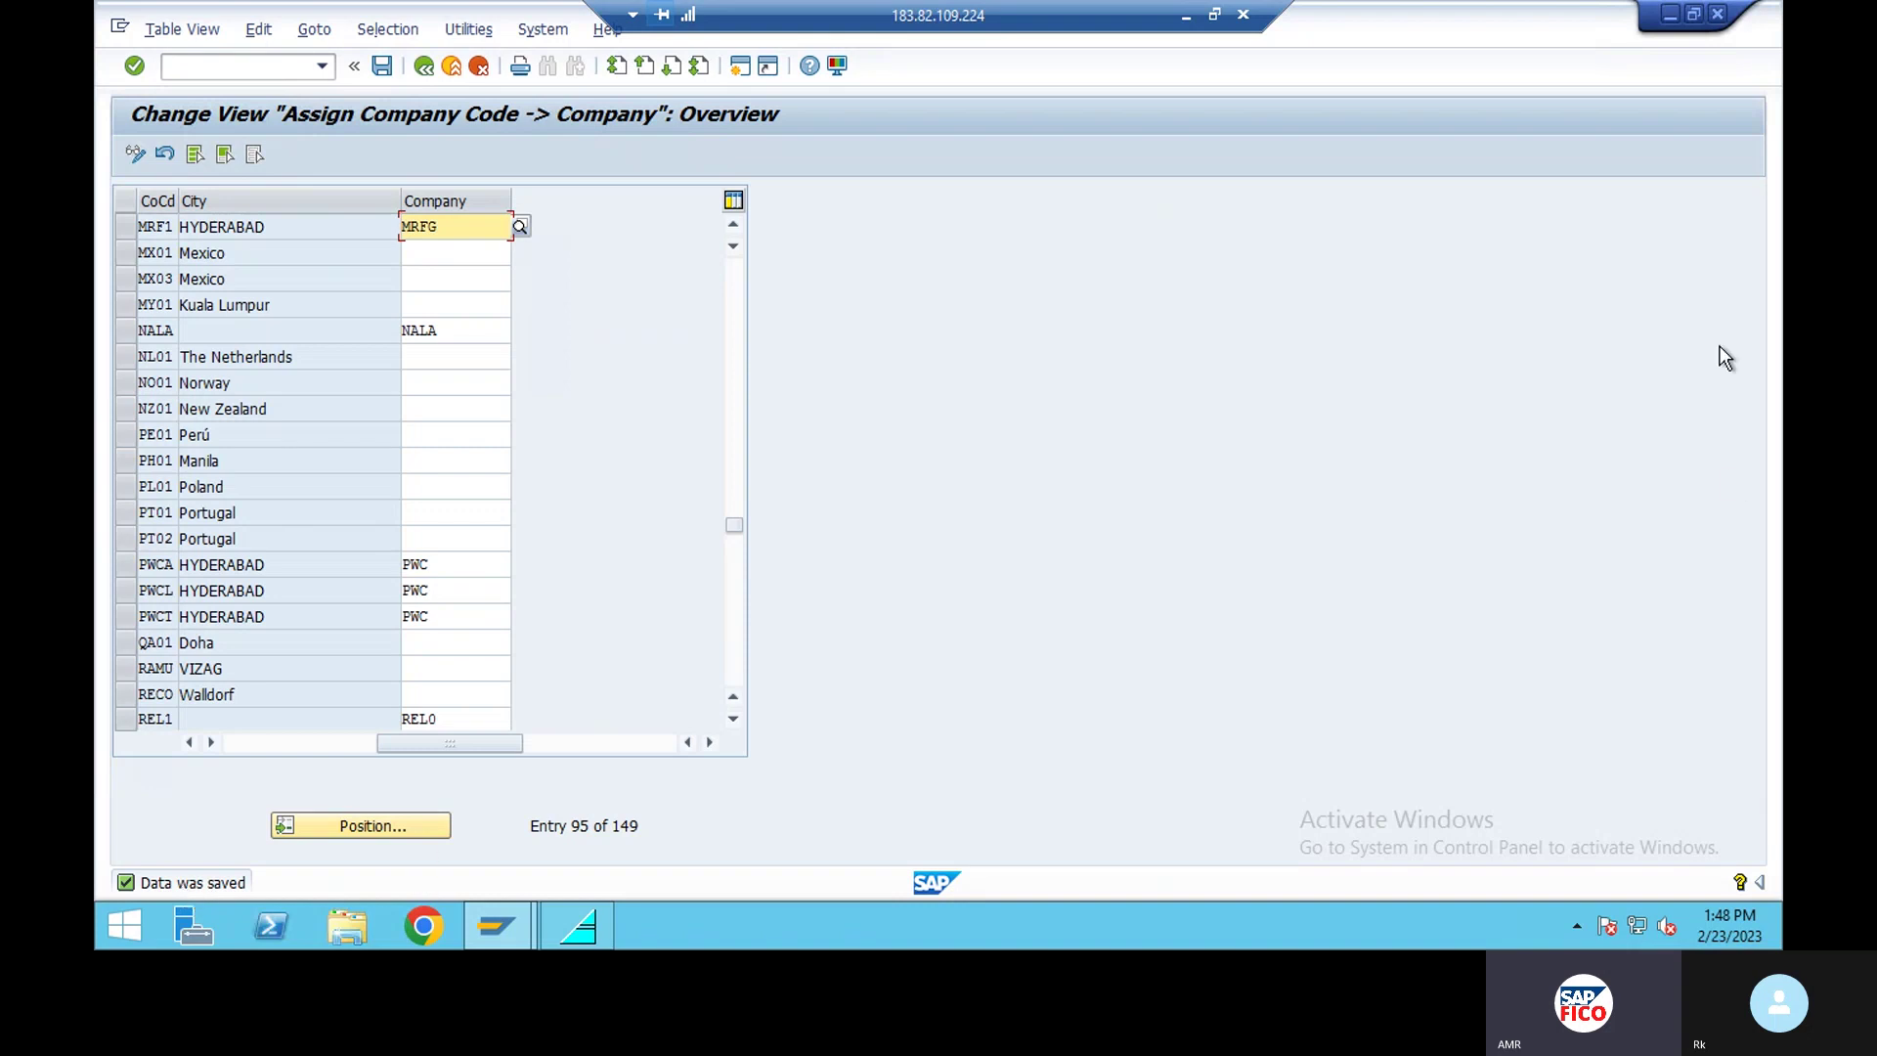
# Consult the configuration steps slide and open transaction OX03 in place of the current transaction.
pyautogui.hotkey('alt', 'Tab')
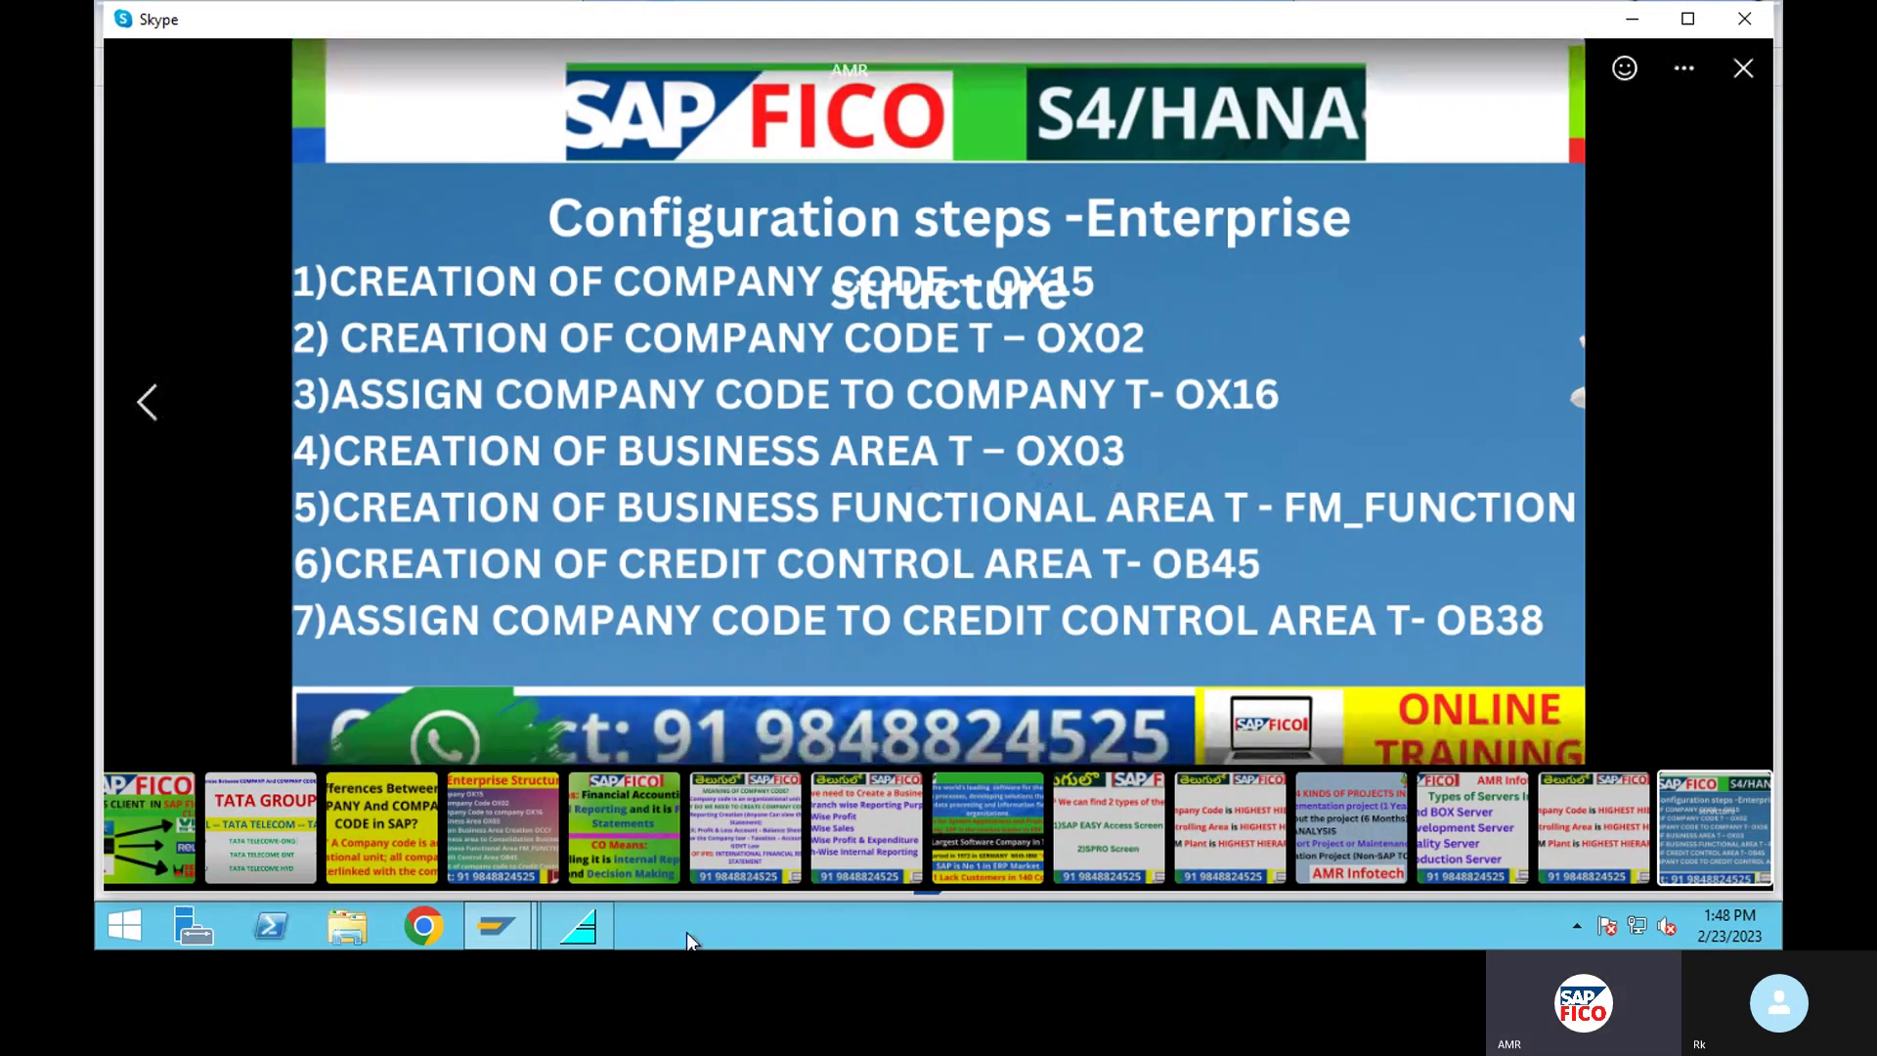
pyautogui.click(1631, 22)
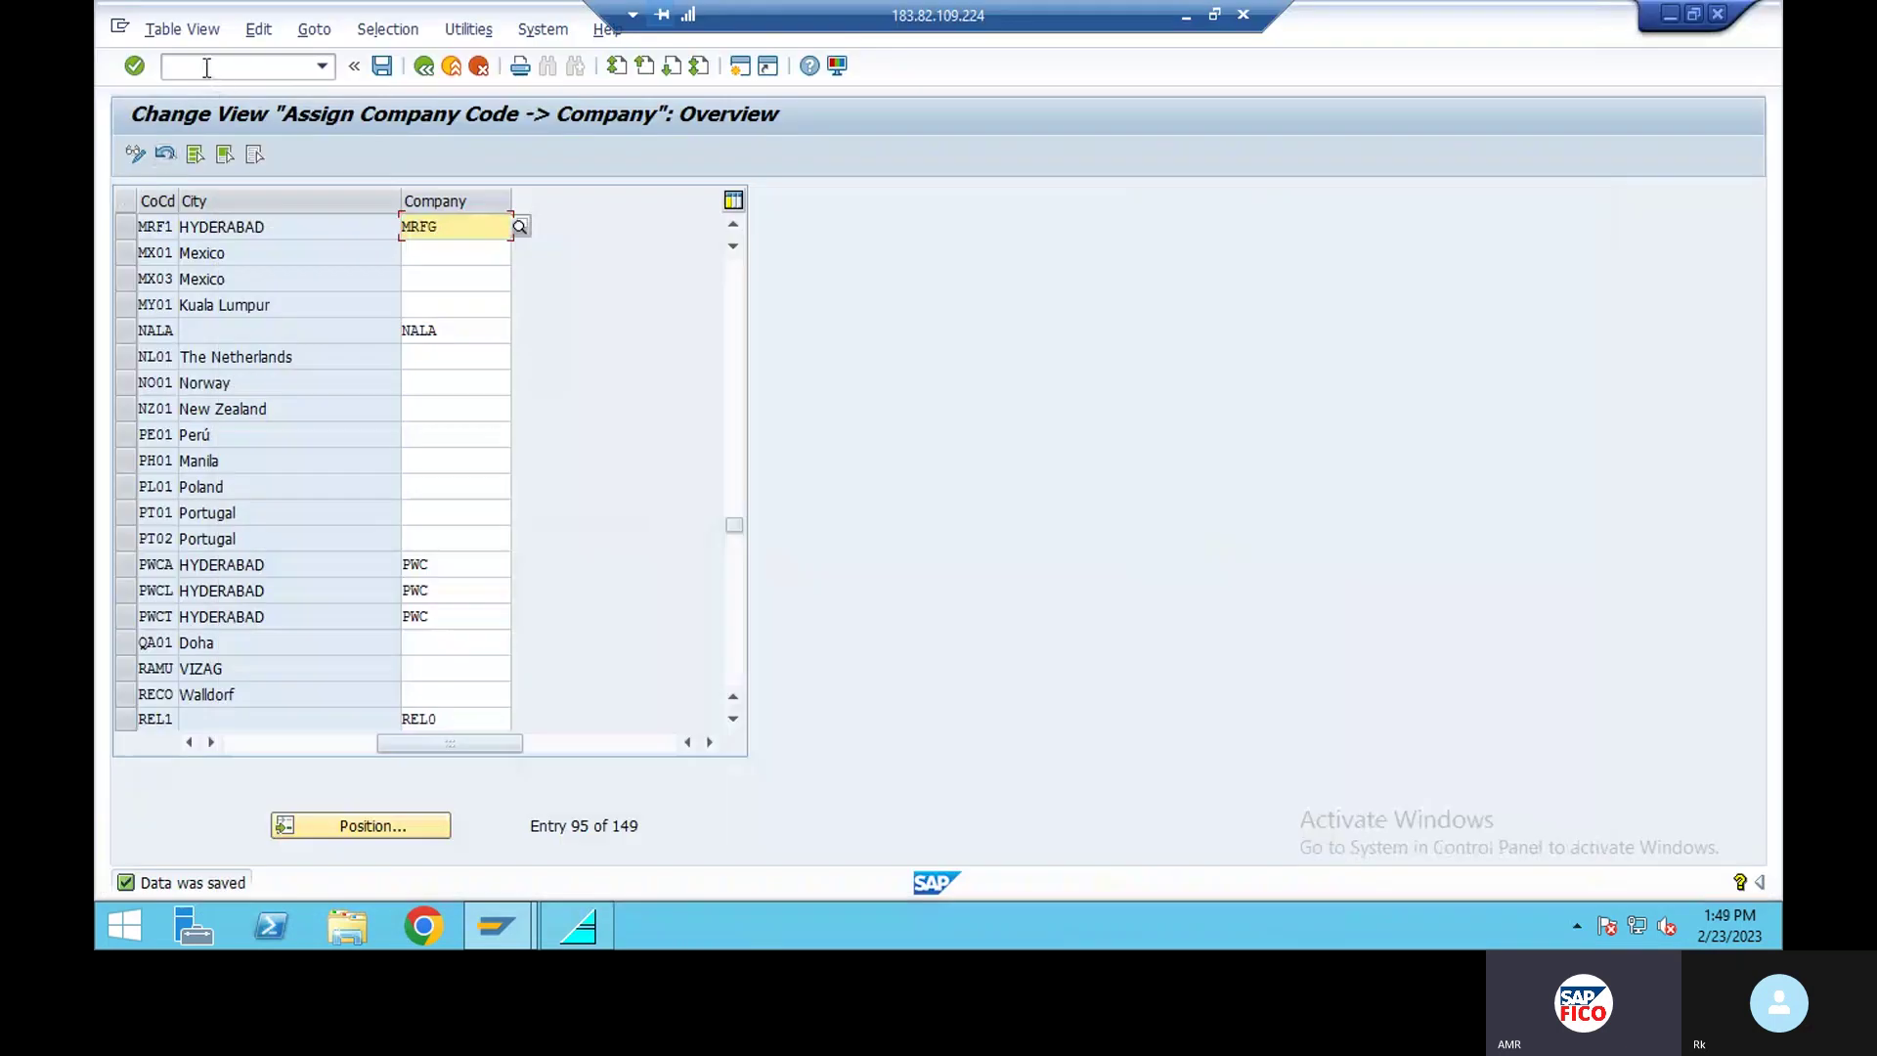
pyautogui.write('/NO')
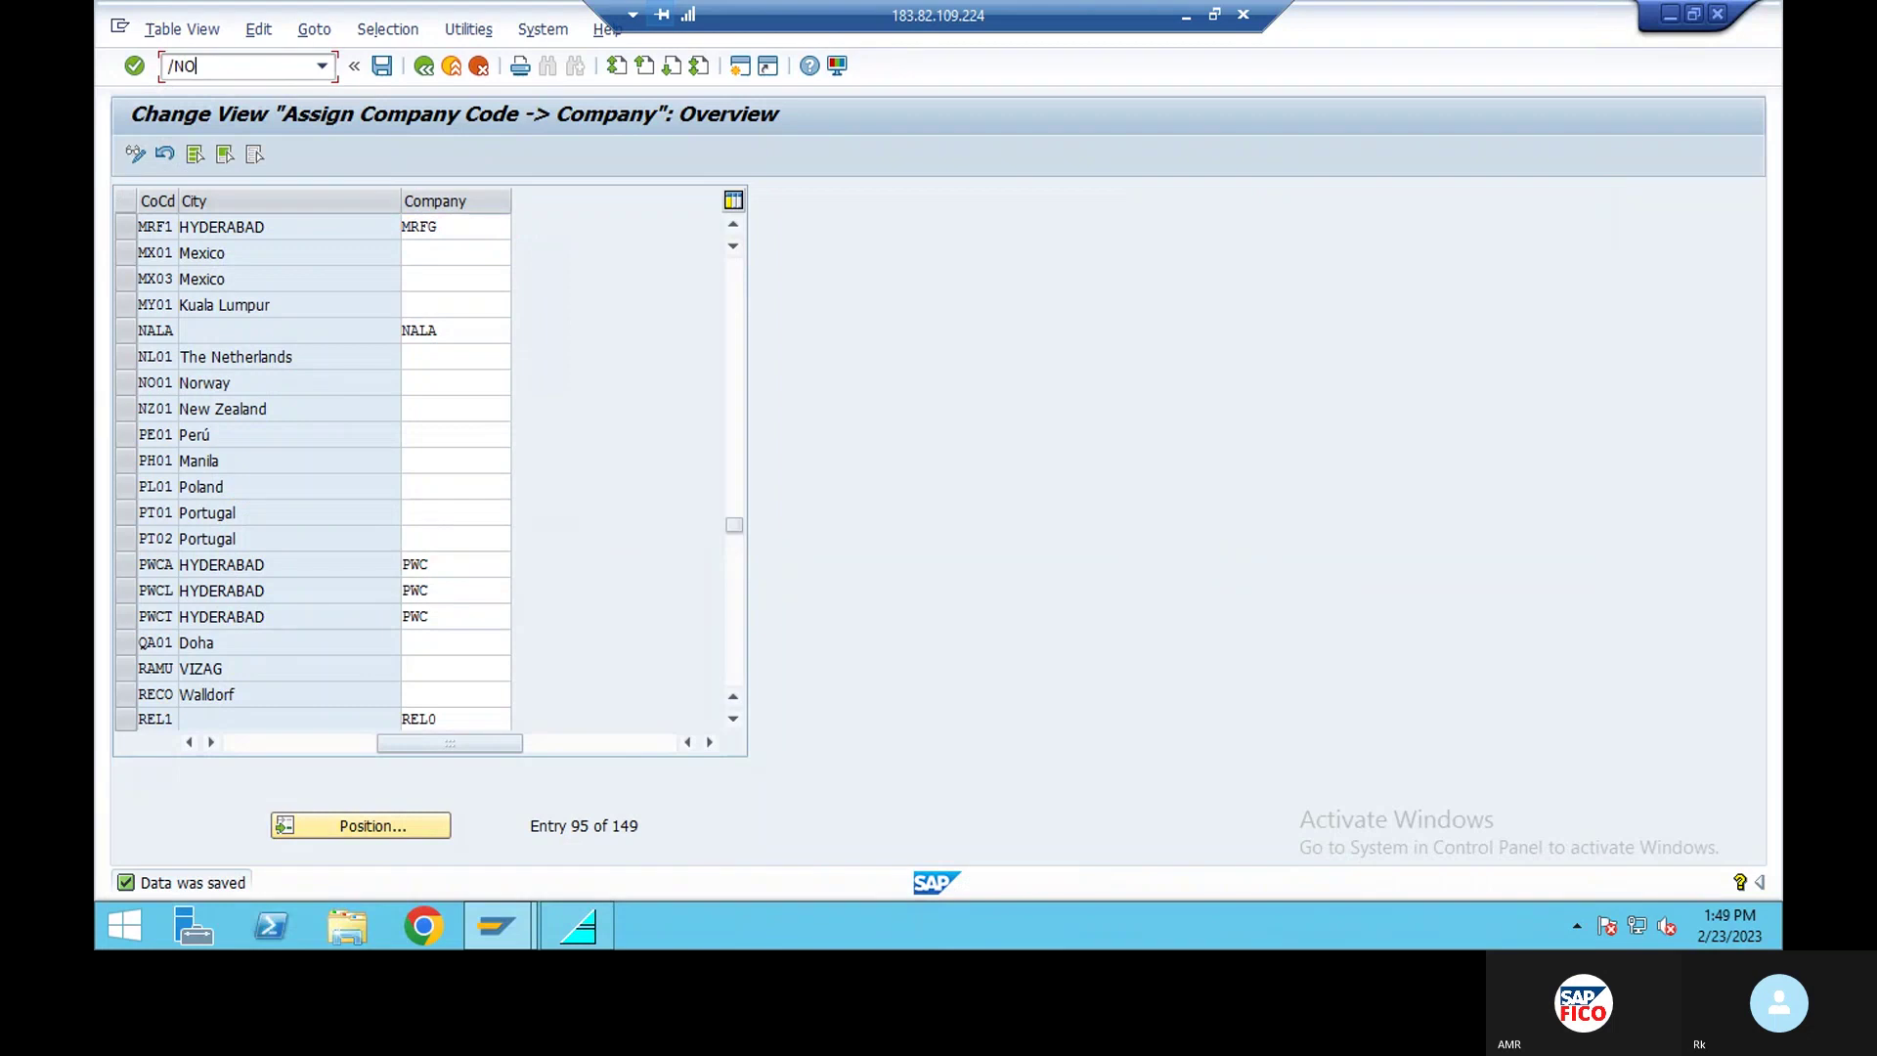
pyautogui.write('X03')
pyautogui.press('Return')
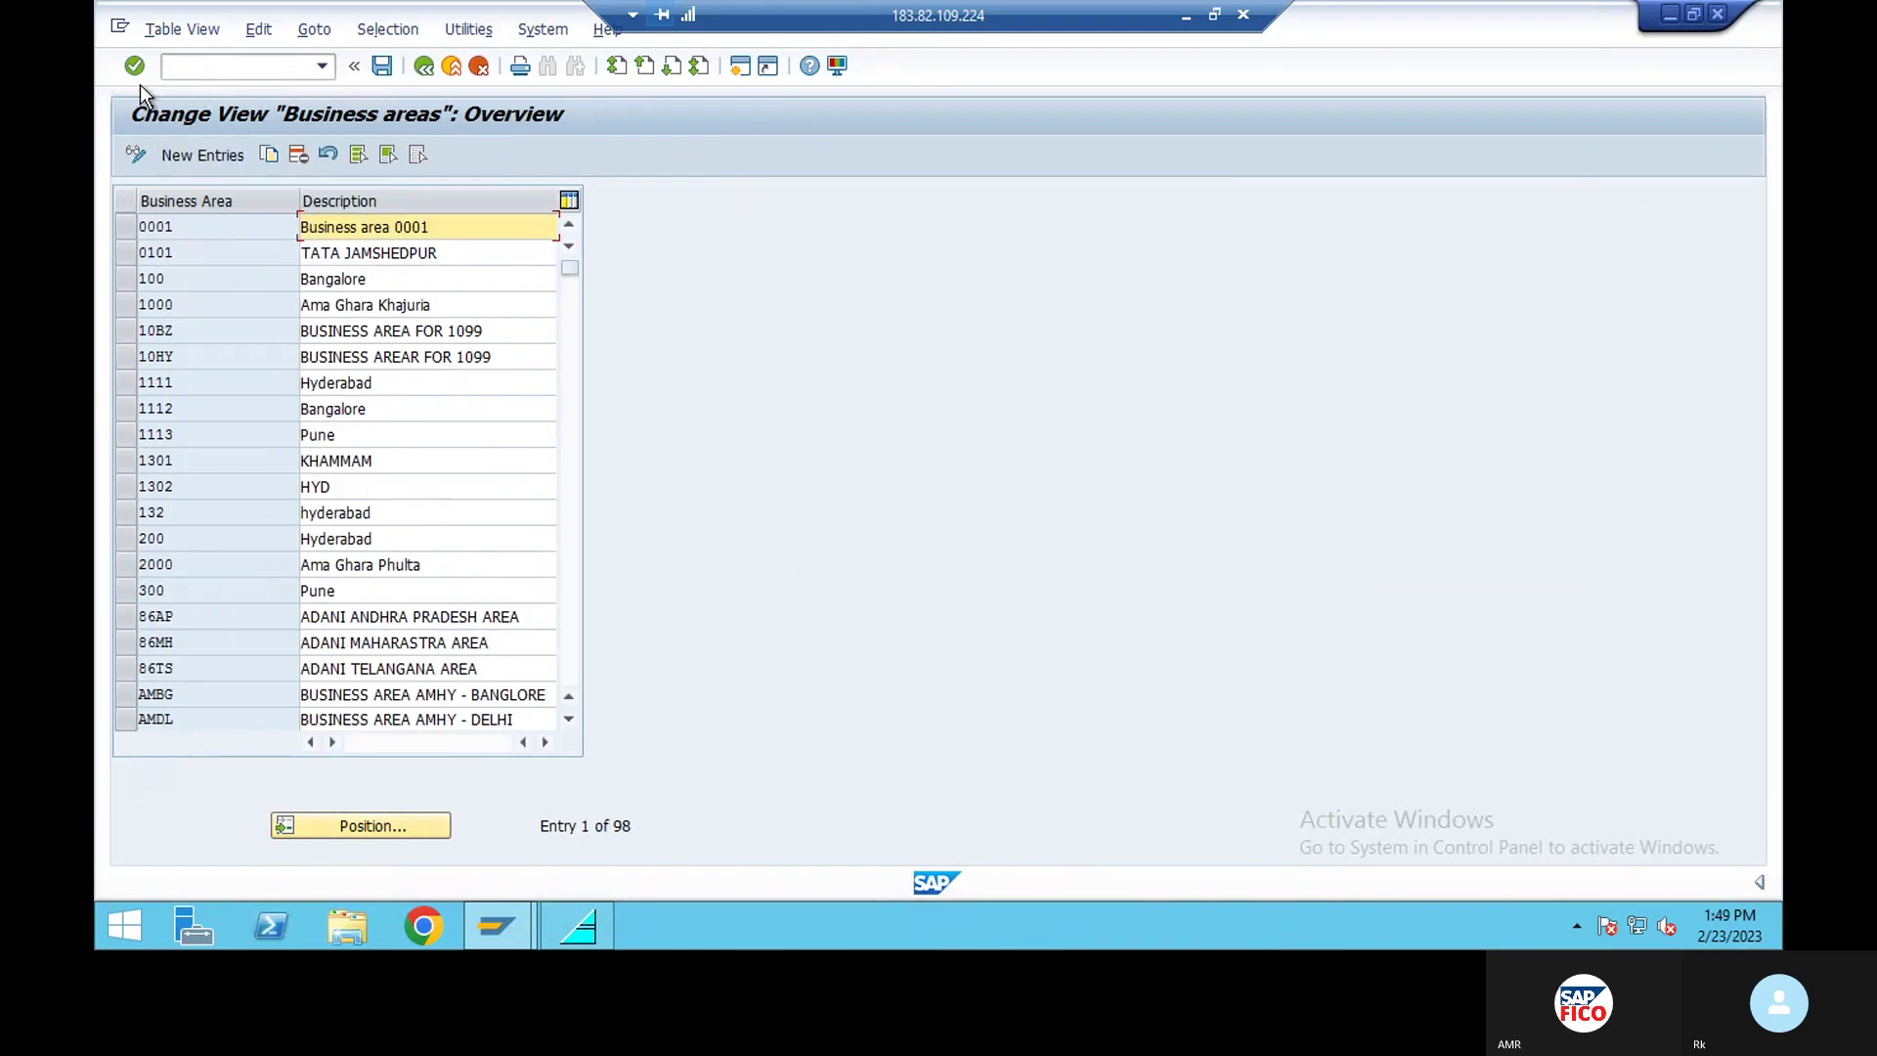
# Add a new business area entry MRFH with the description HYDERABAD BUSINESS AREAMRF1.
pyautogui.click(205, 155)
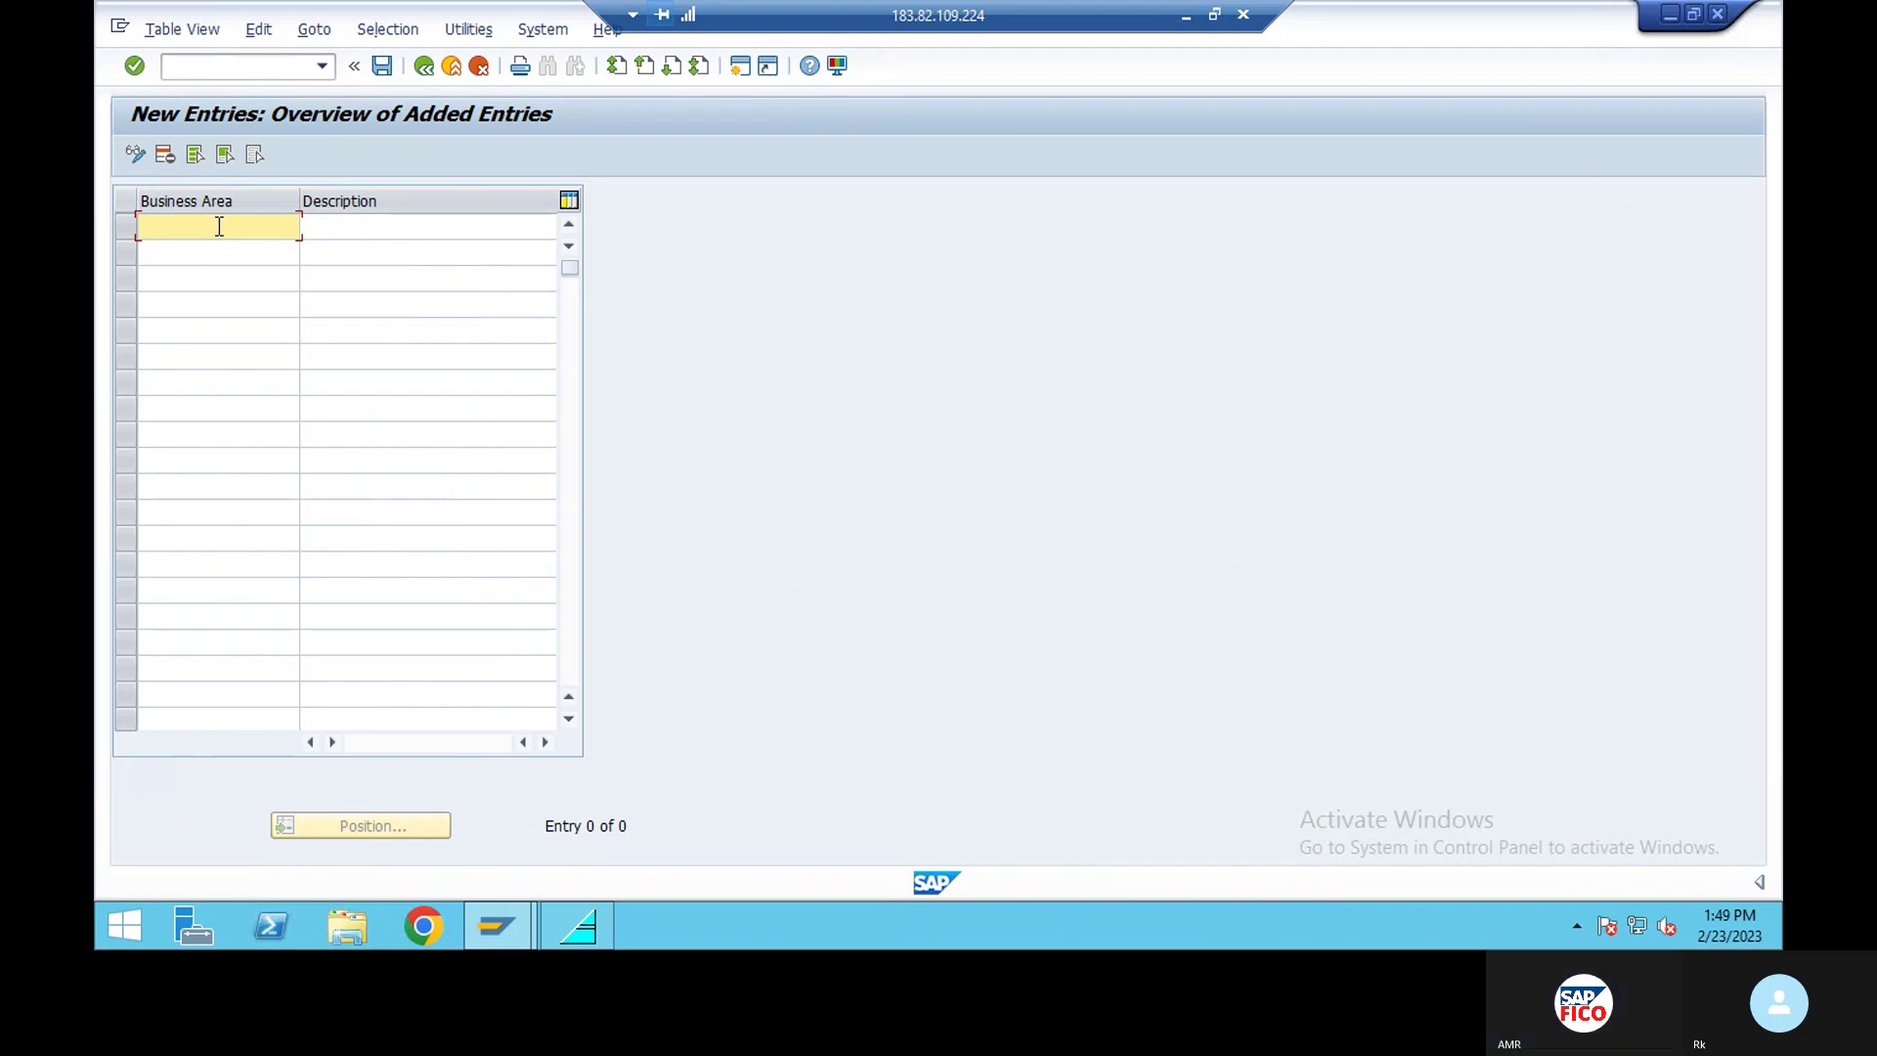
pyautogui.write('MRFH')
pyautogui.click(357, 226)
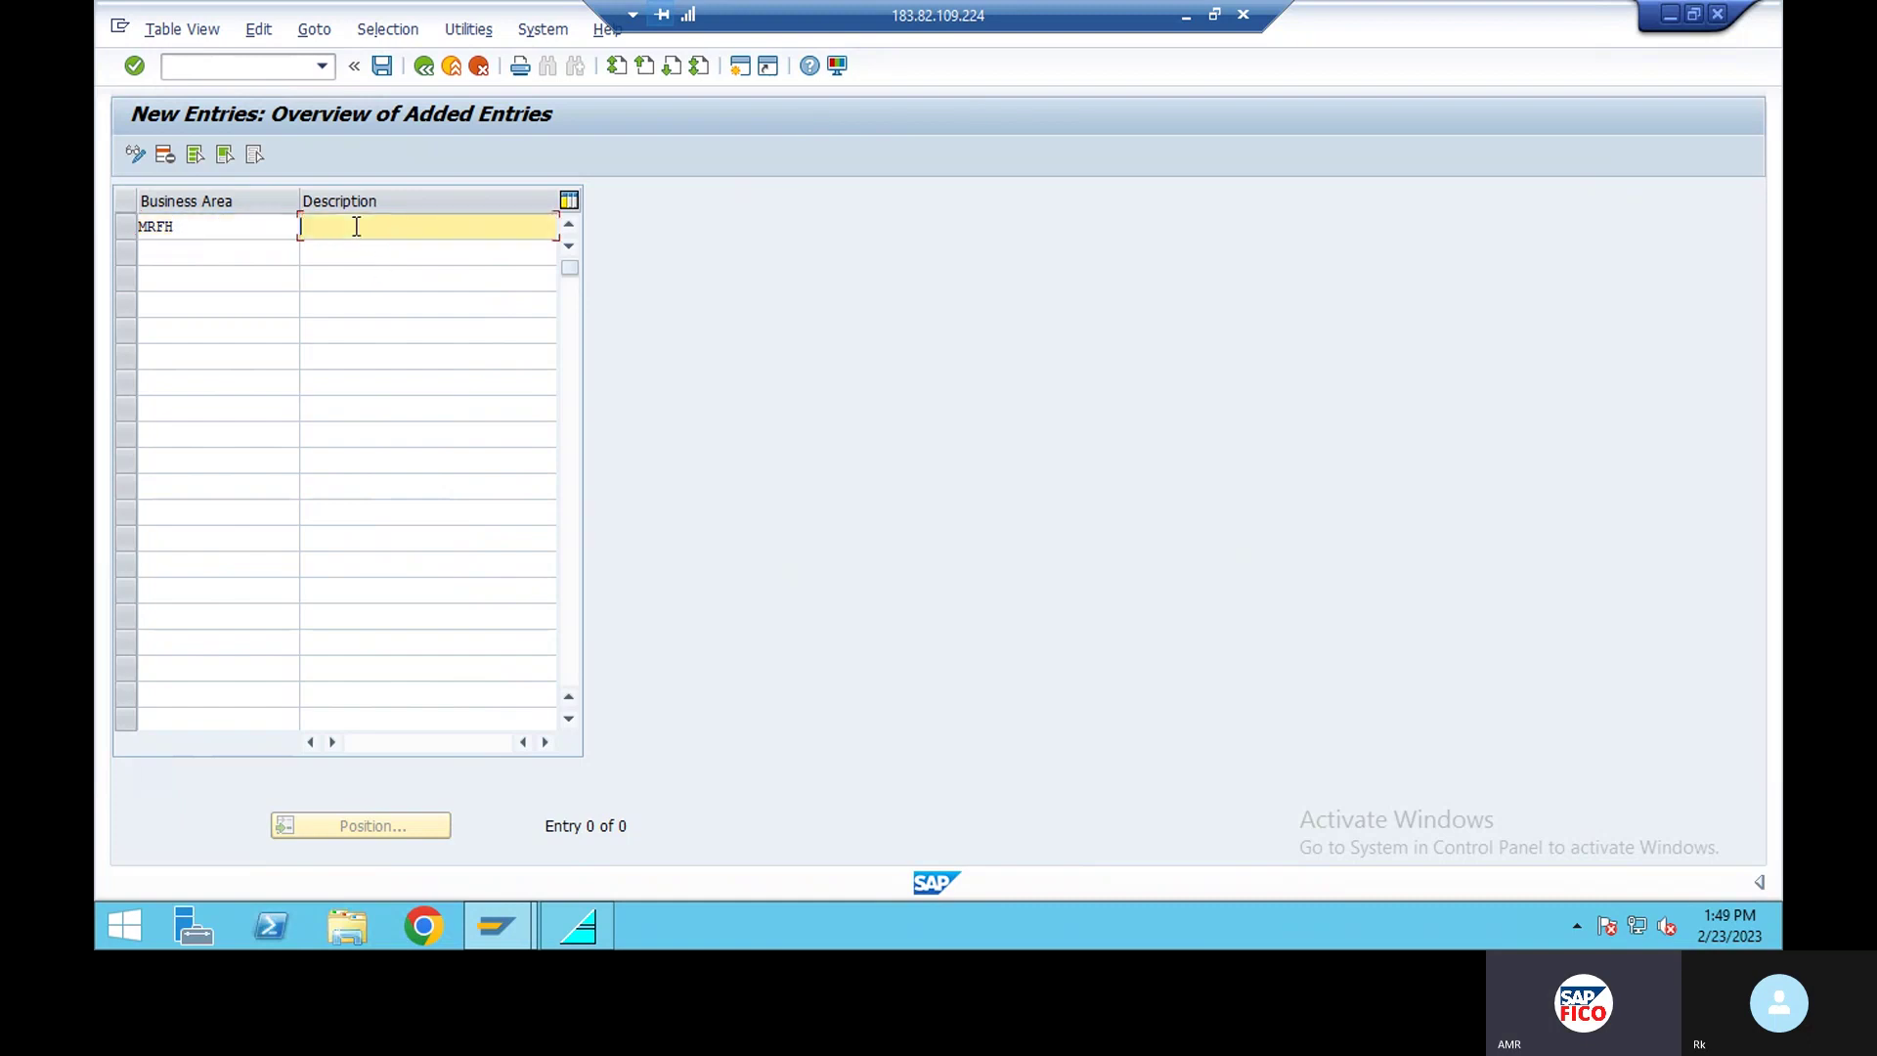
pyautogui.write('HYDERABAD ')
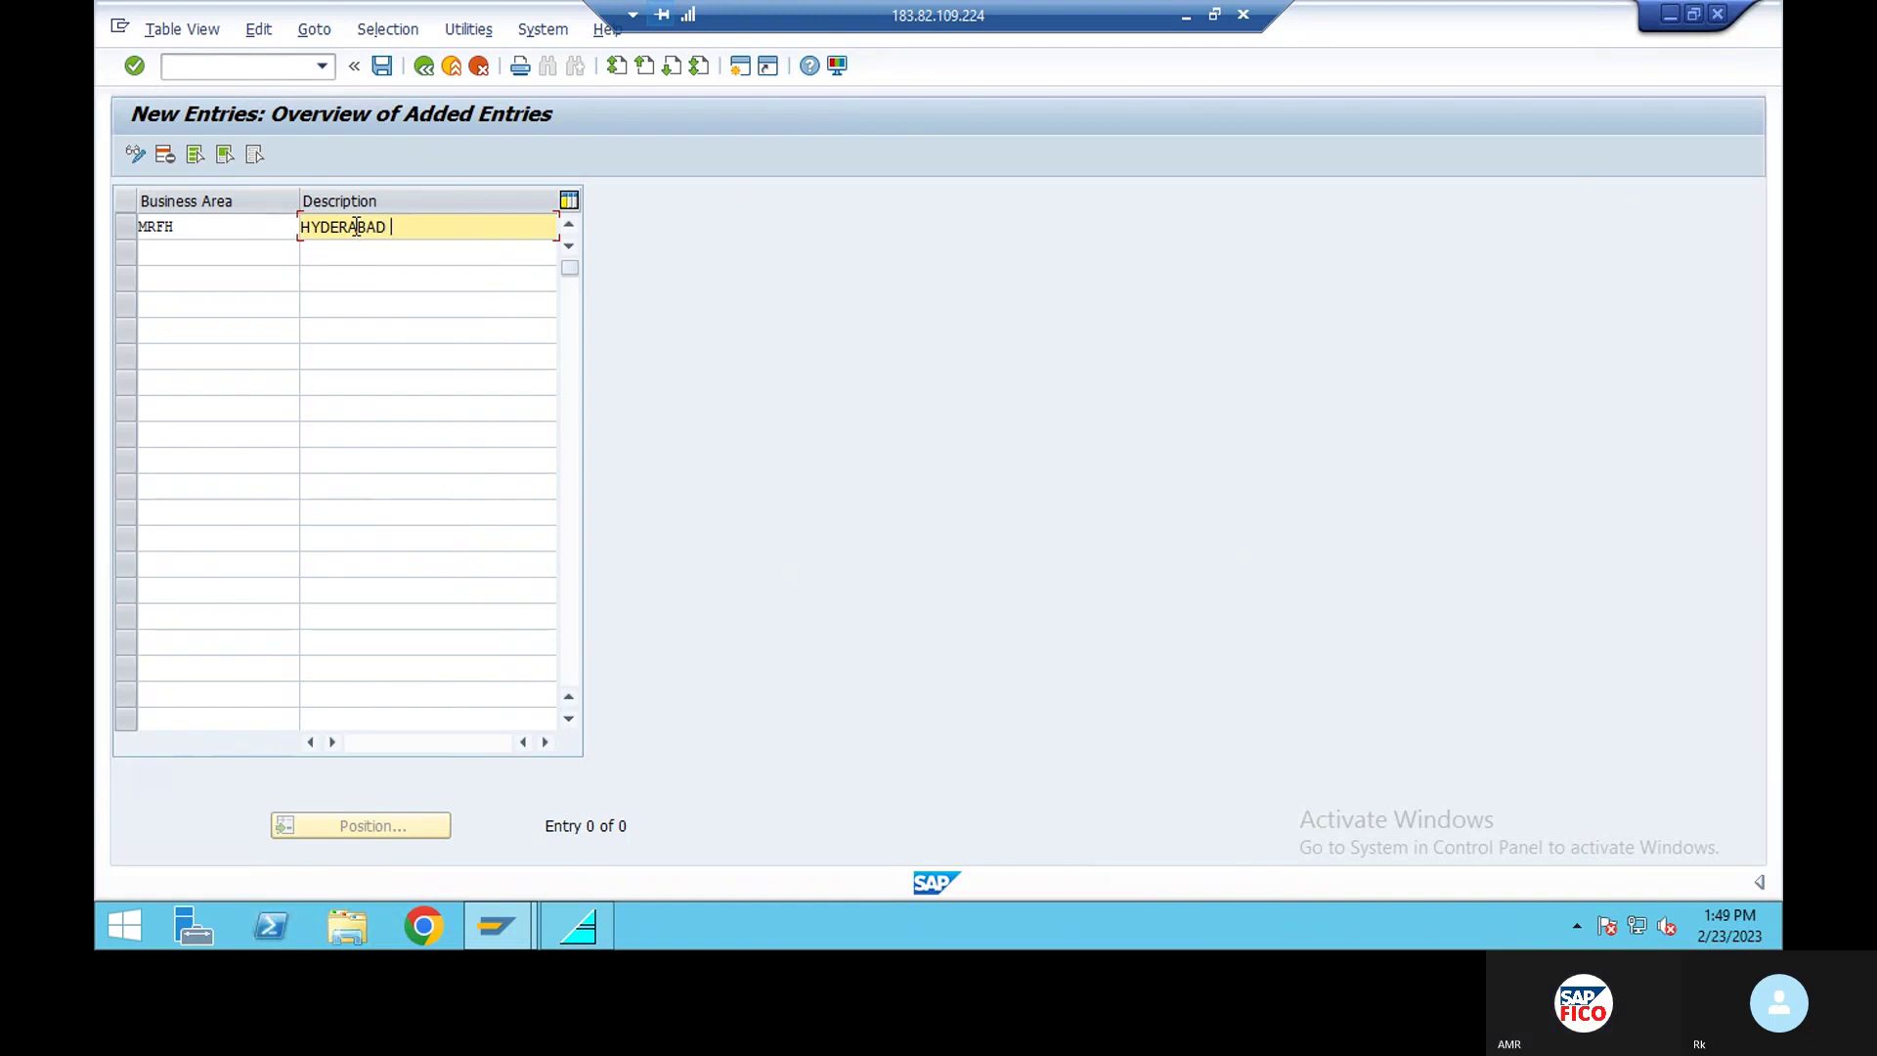
pyautogui.write('BUSINESS AREA MRF')
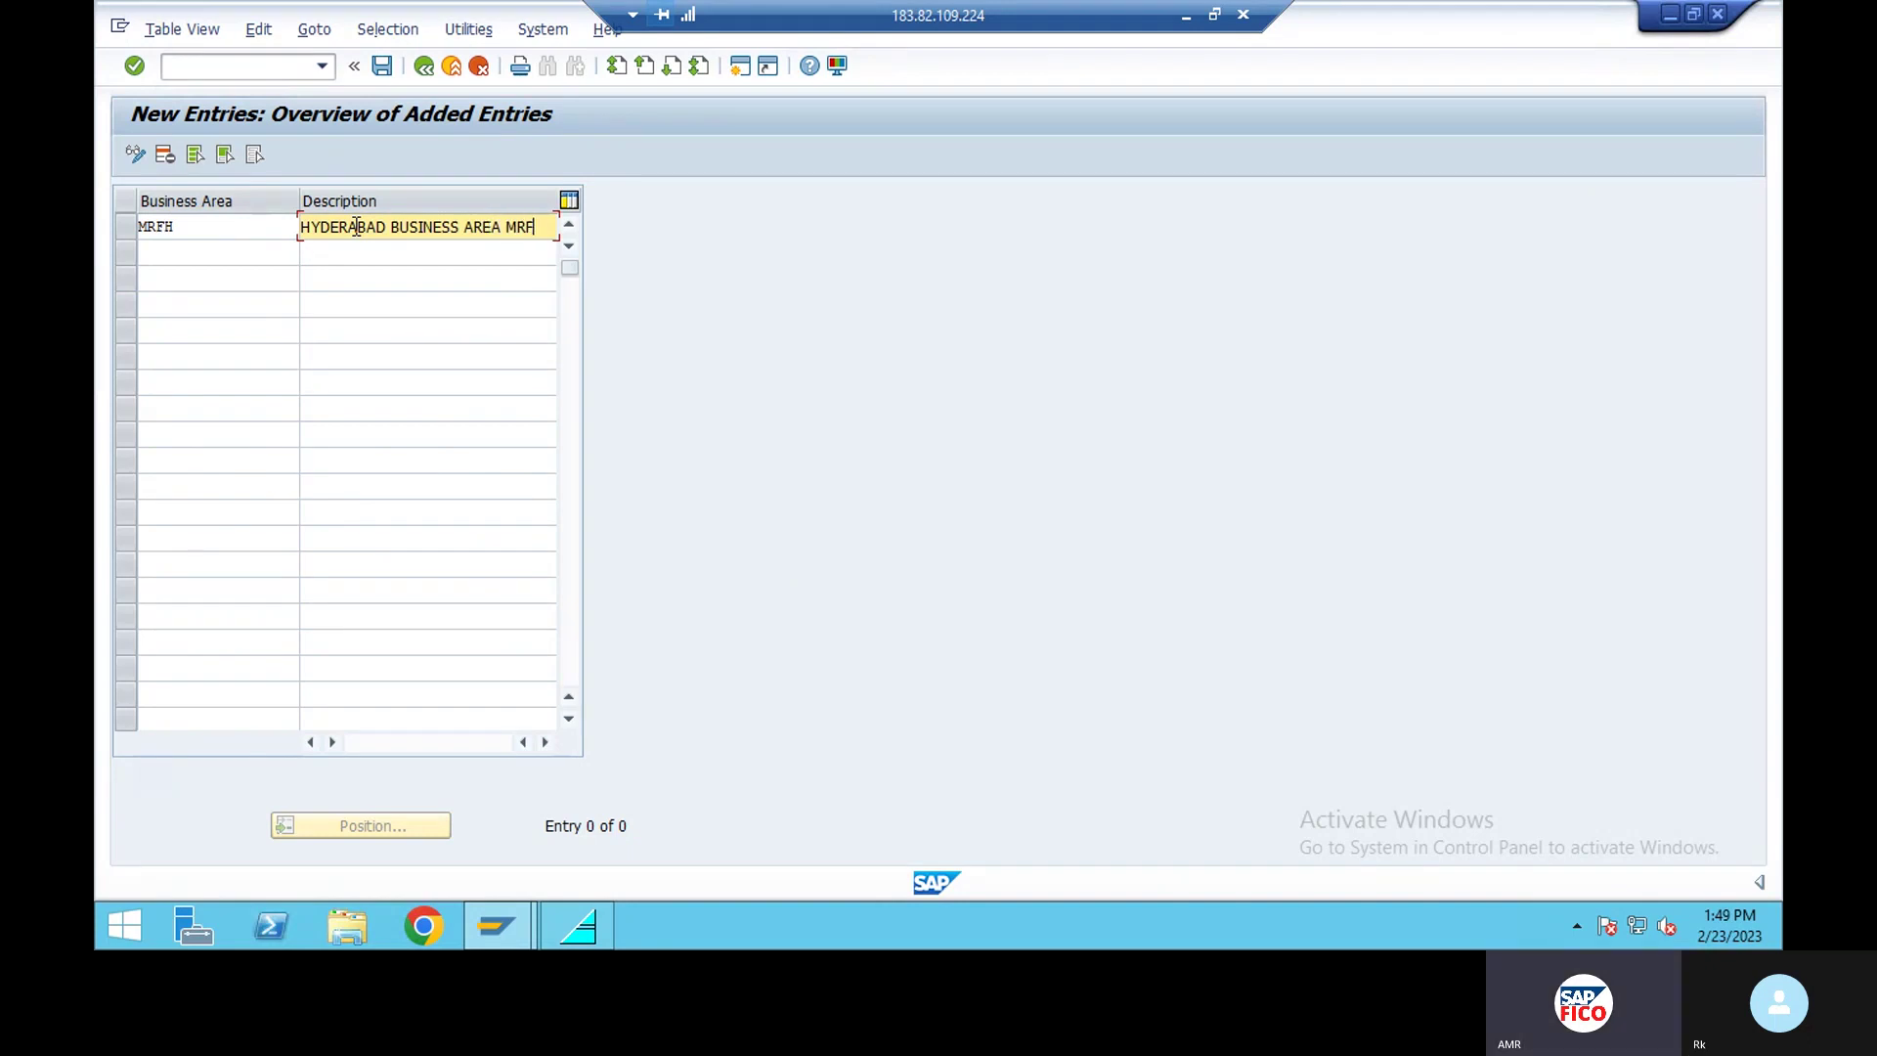
pyautogui.press('BackSpace')
pyautogui.press('BackSpace')
pyautogui.press('BackSpace')
pyautogui.press('BackSpace')
pyautogui.write('MRF1')
# Save the new business area under the proposed customizing request.
pyautogui.click(212, 253)
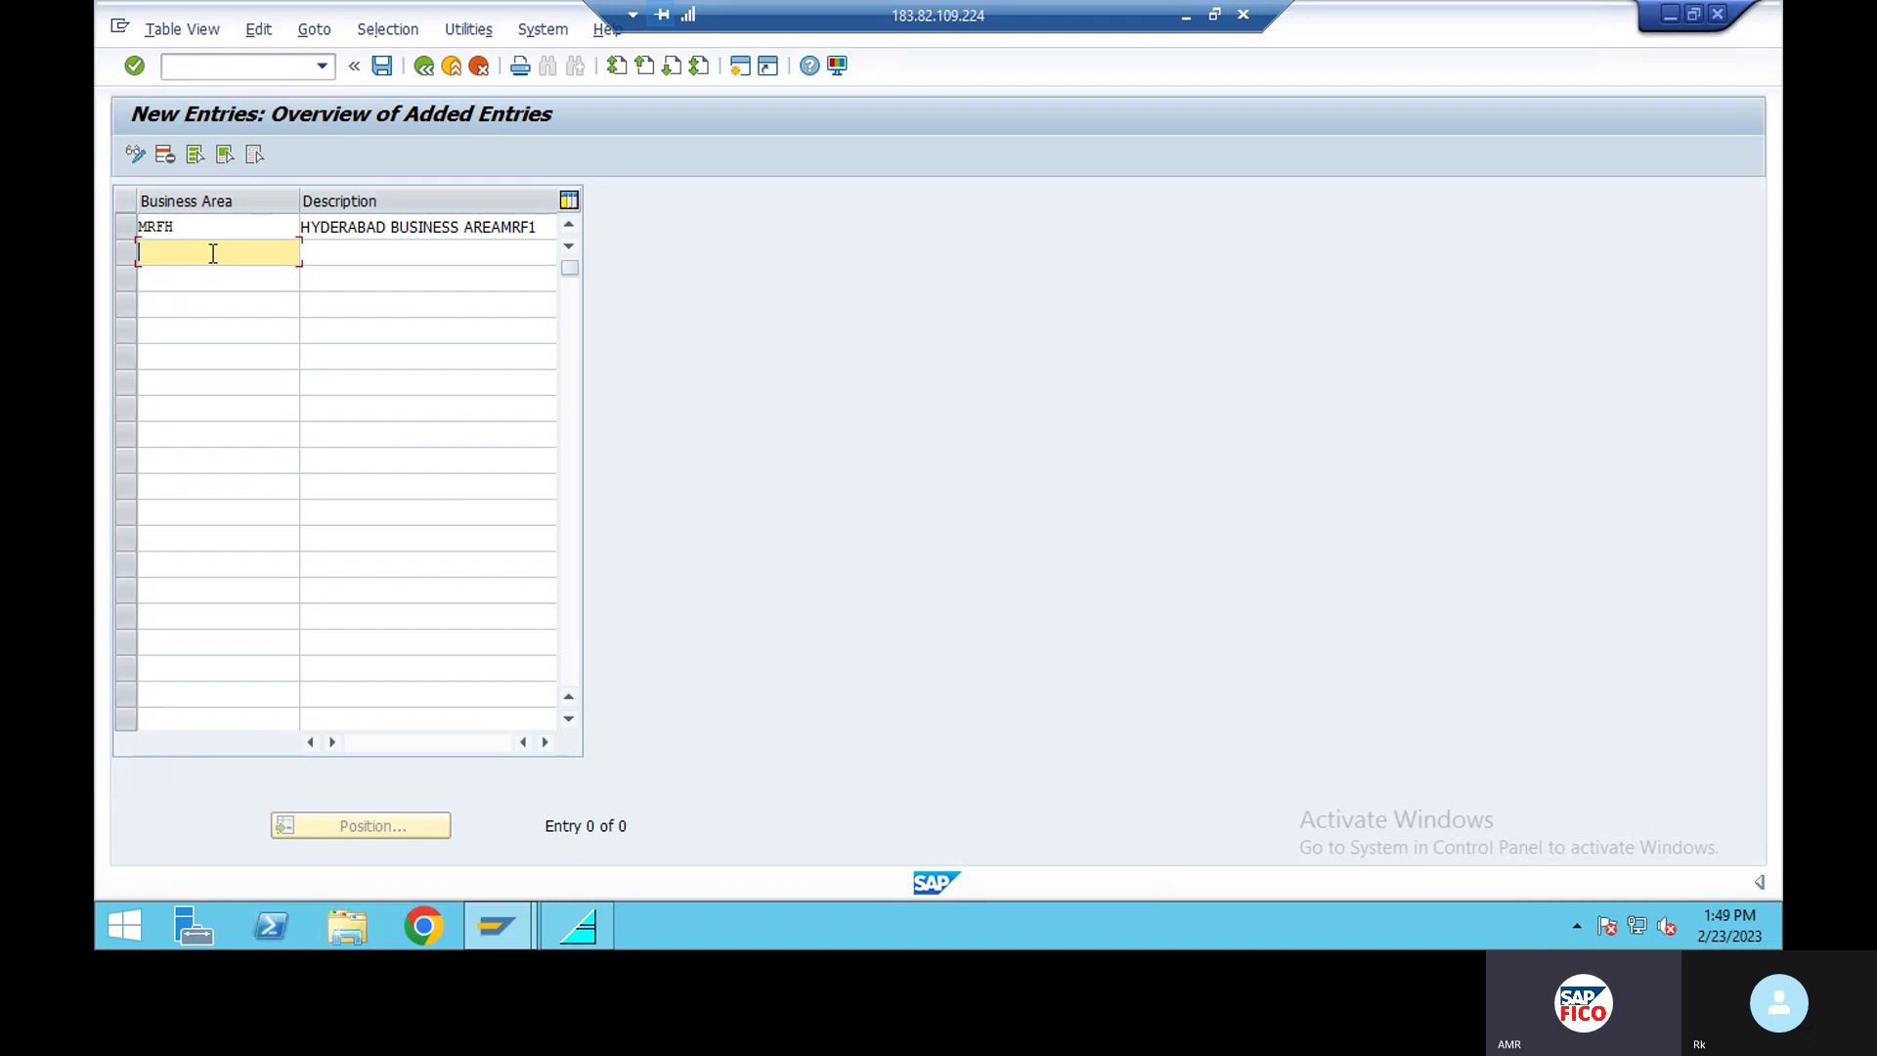
pyautogui.click(379, 68)
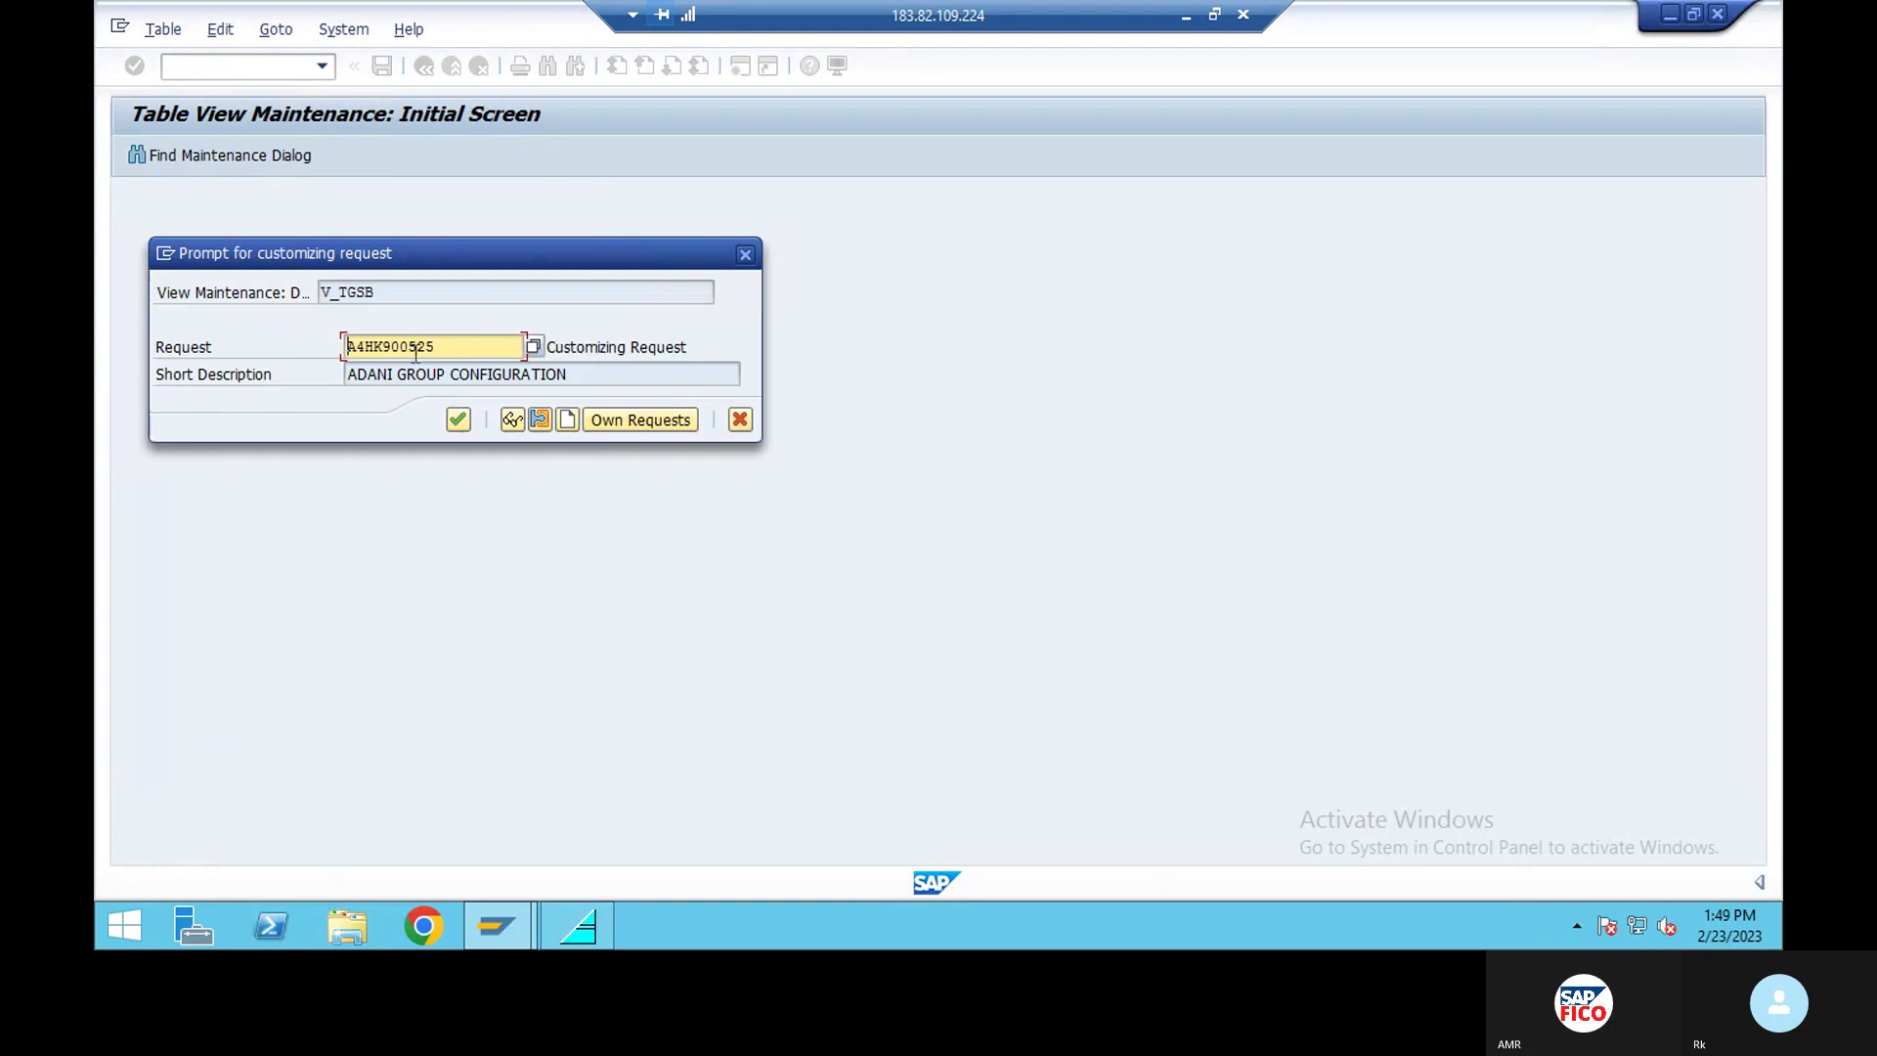
pyautogui.click(456, 419)
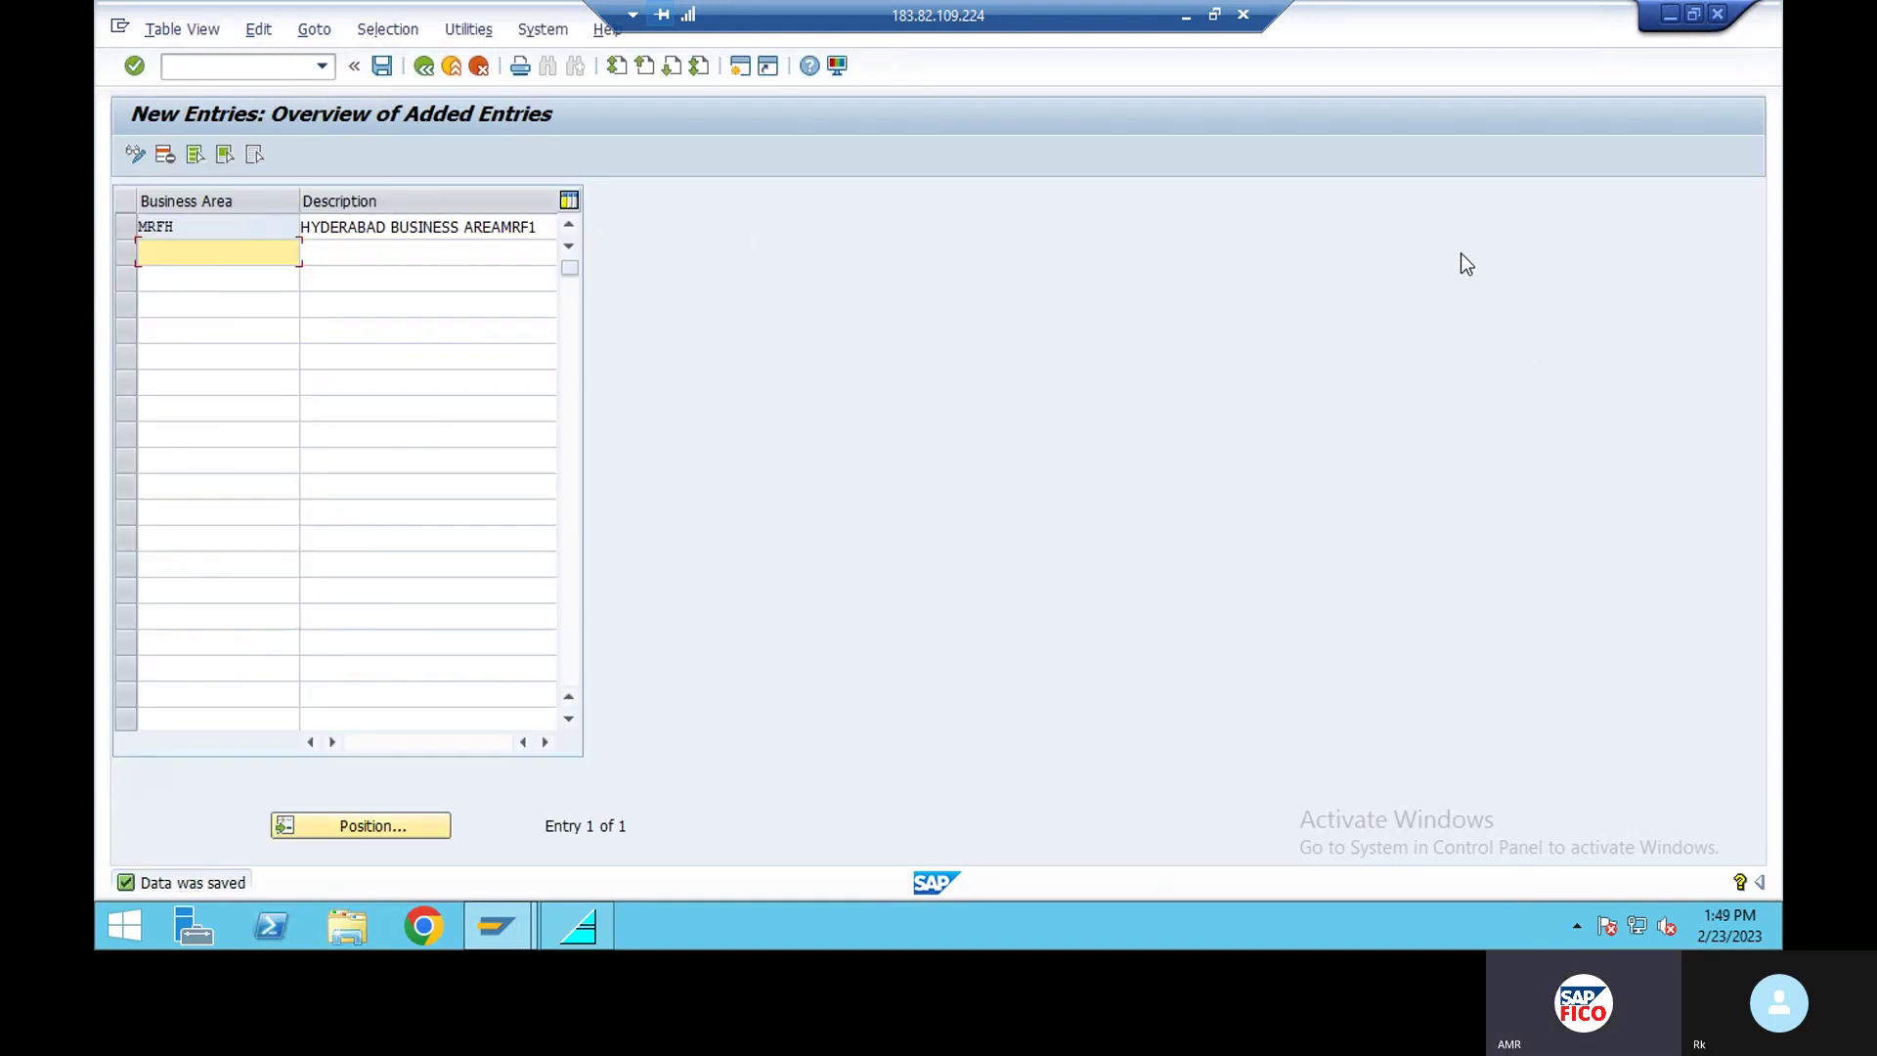
# Consult the configuration steps slide and open transaction FM_FUNCTION in place of the current transaction.
pyautogui.hotkey('alt', 'Tab')
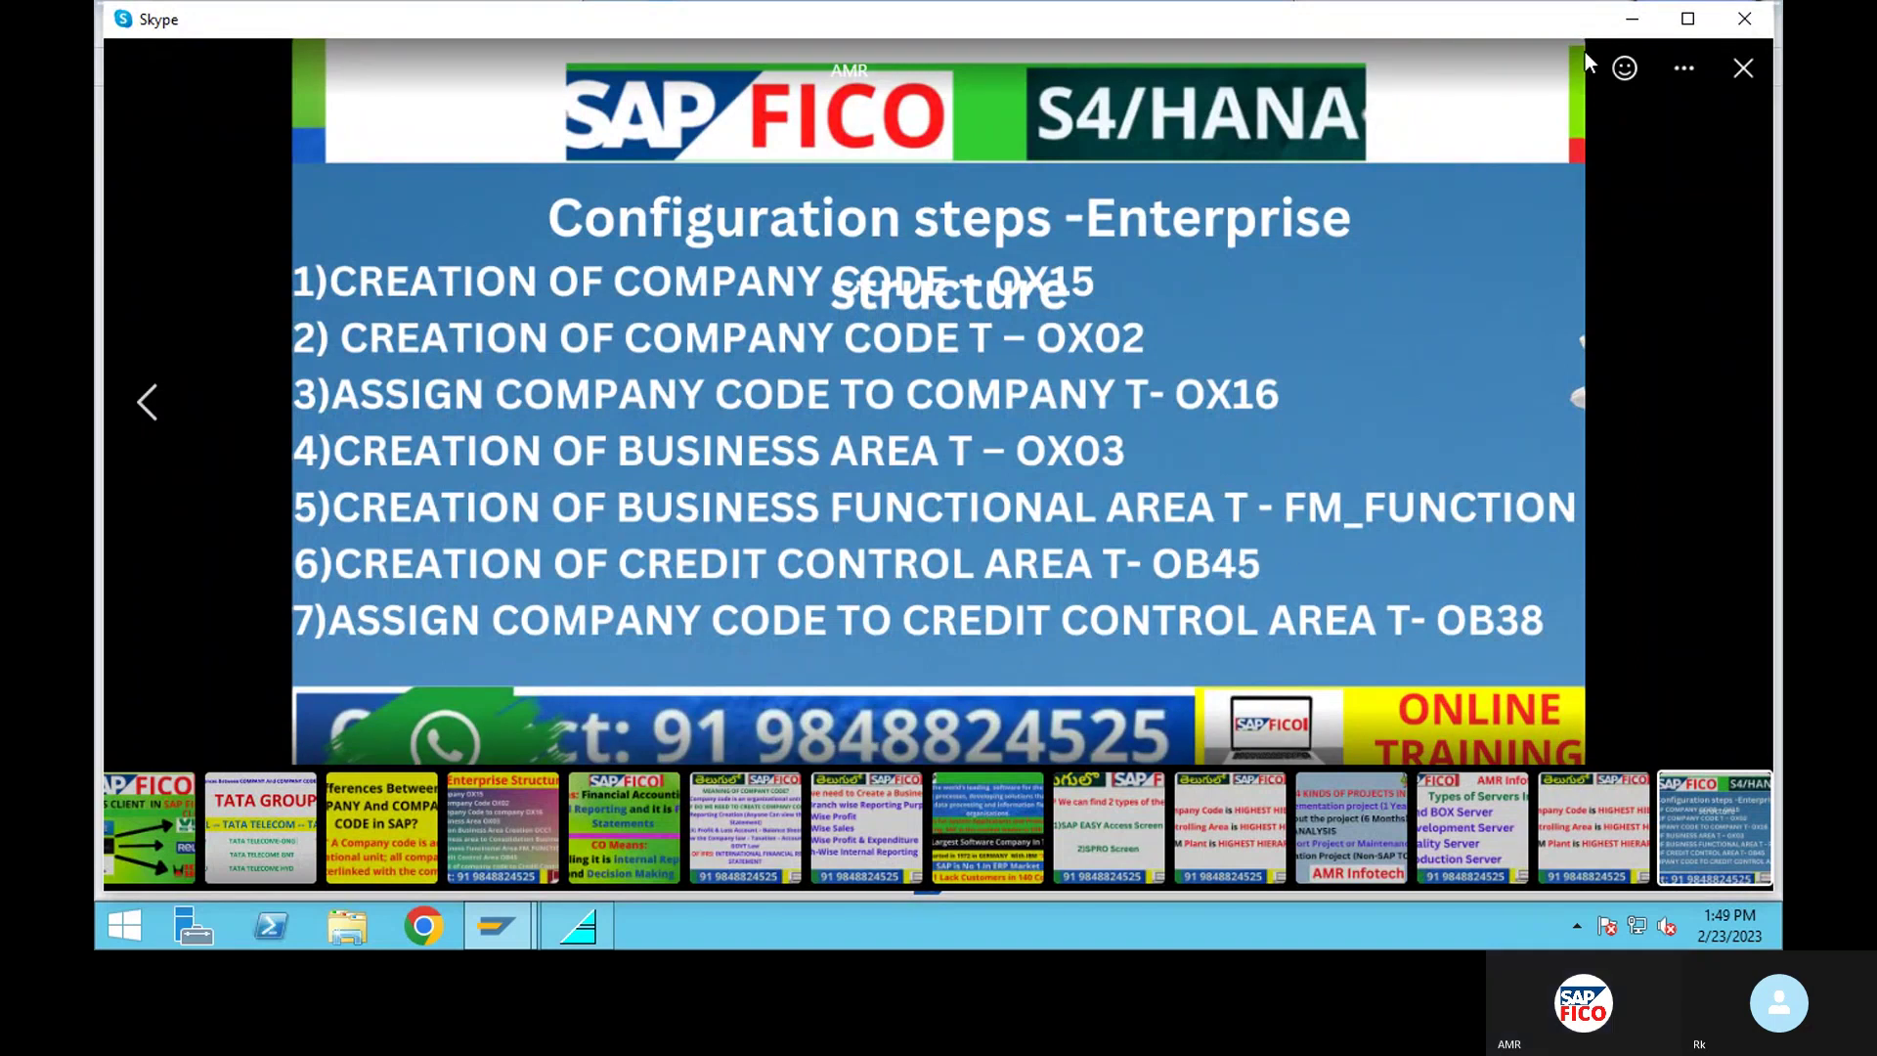
pyautogui.click(1632, 21)
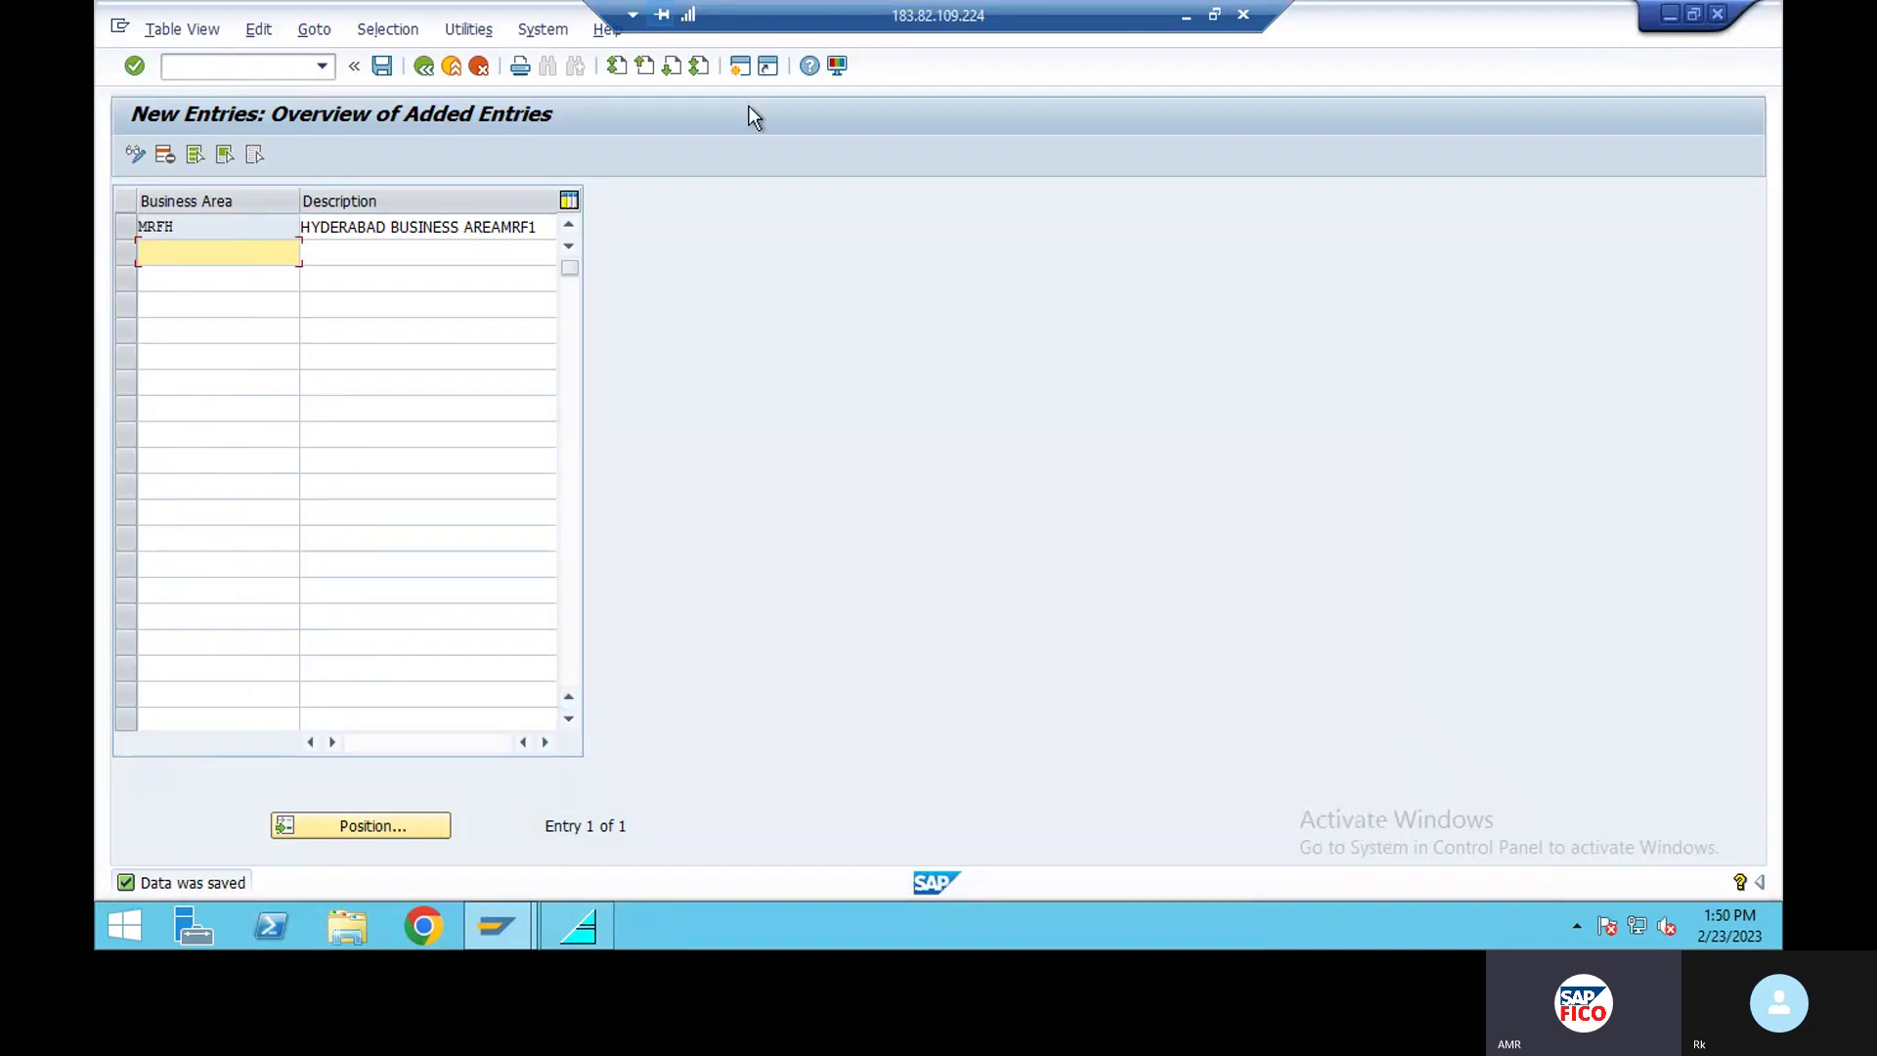
pyautogui.click(263, 66)
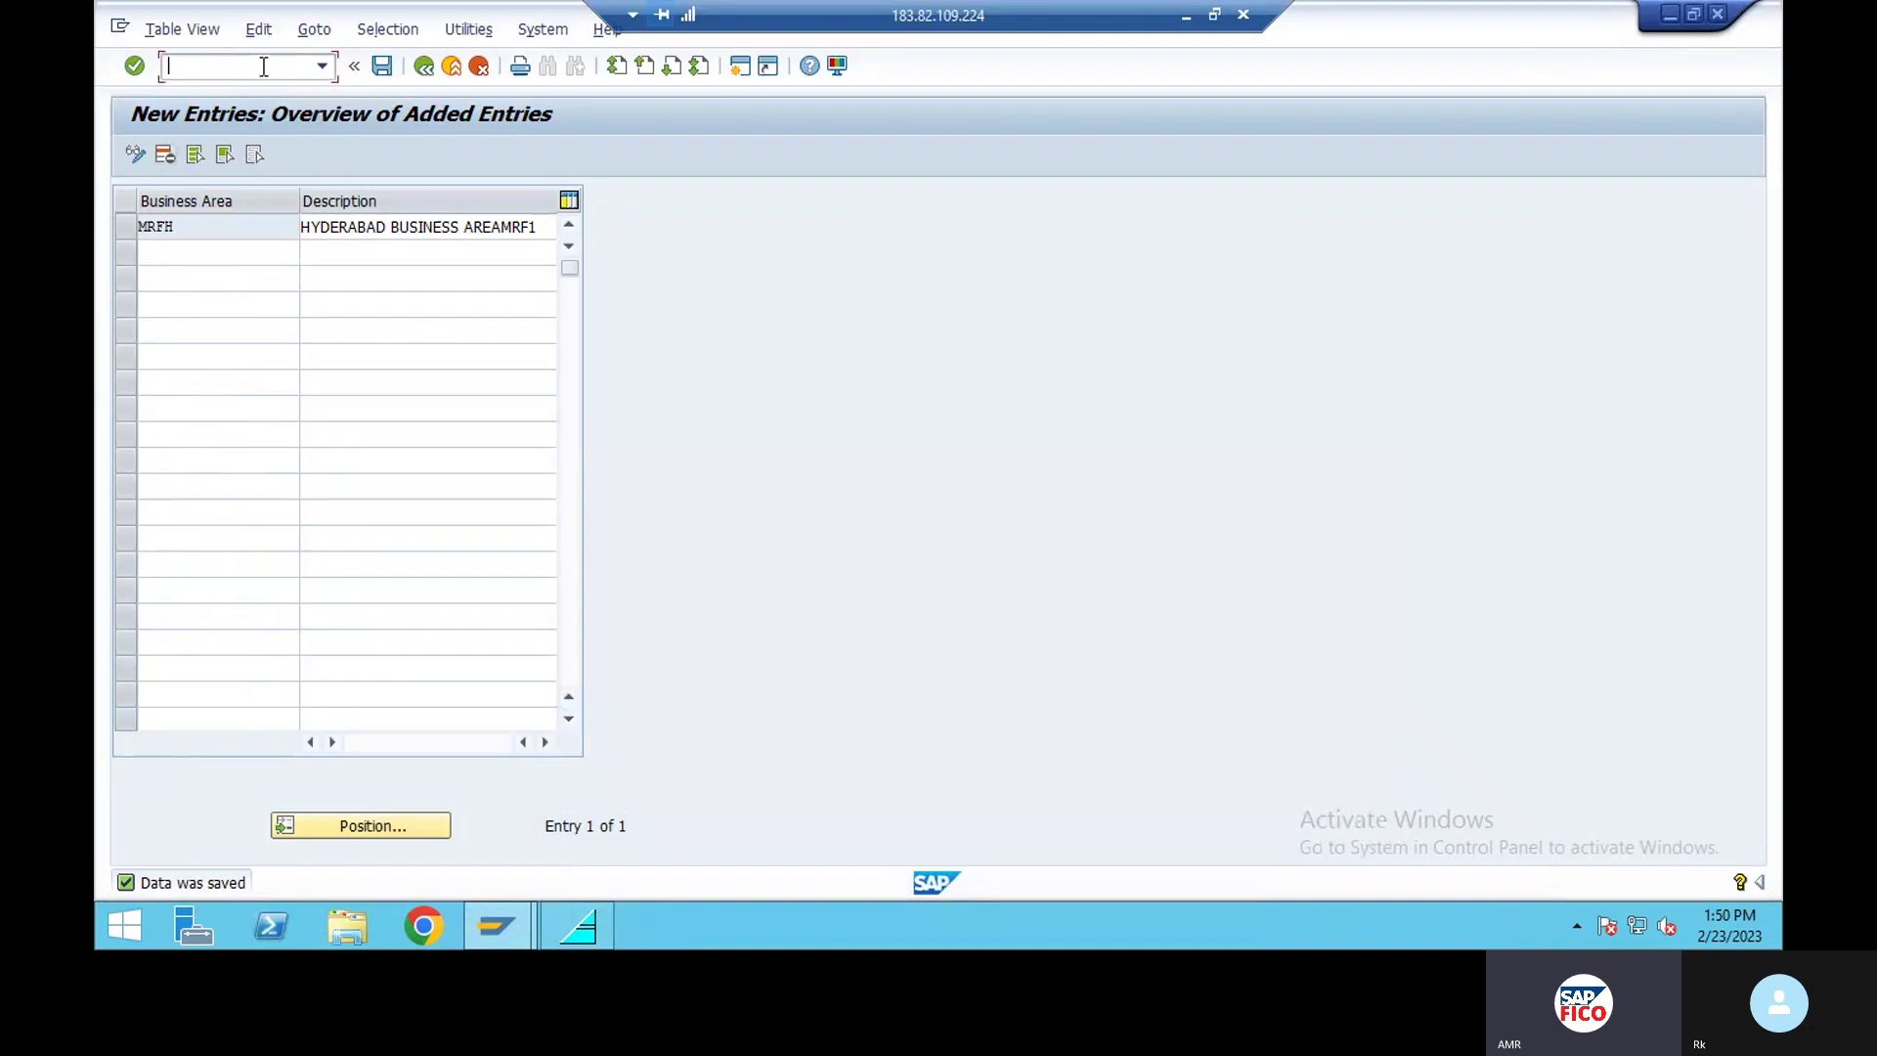
pyautogui.write('/NFM_FUNCTION')
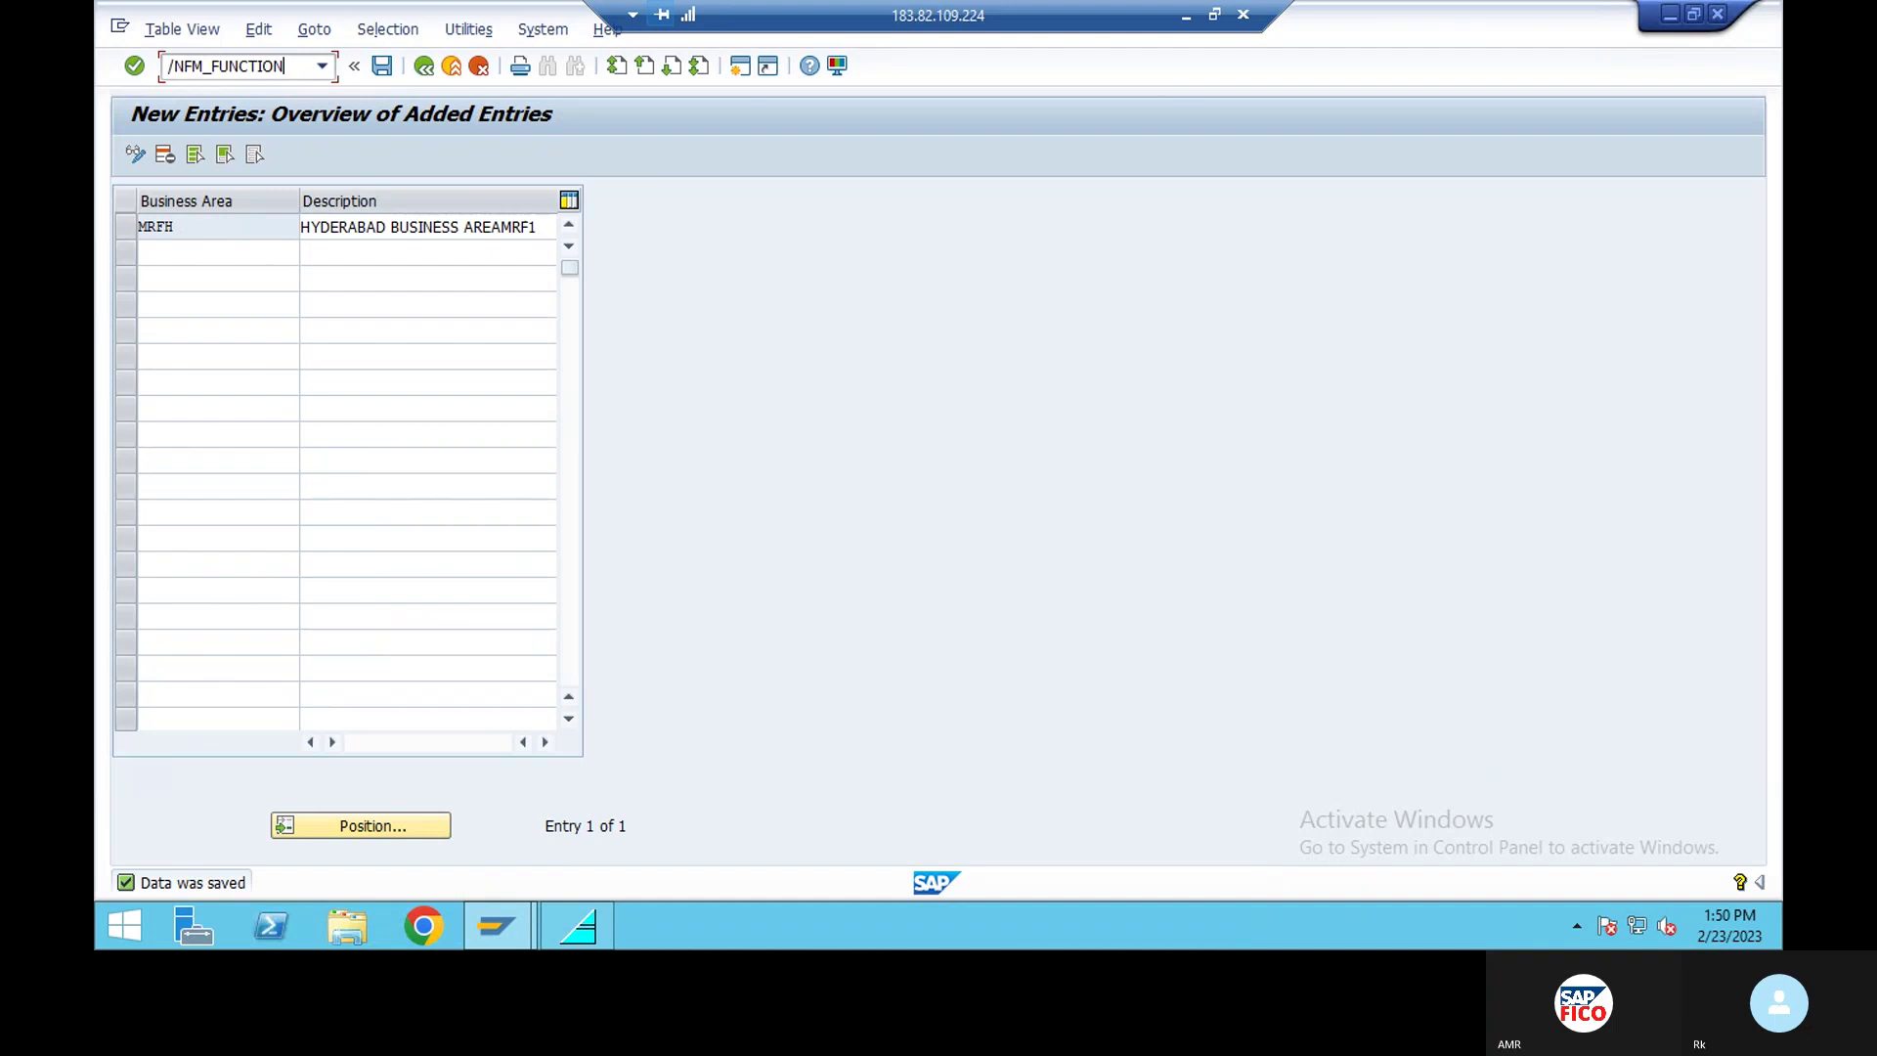
pyautogui.press('Return')
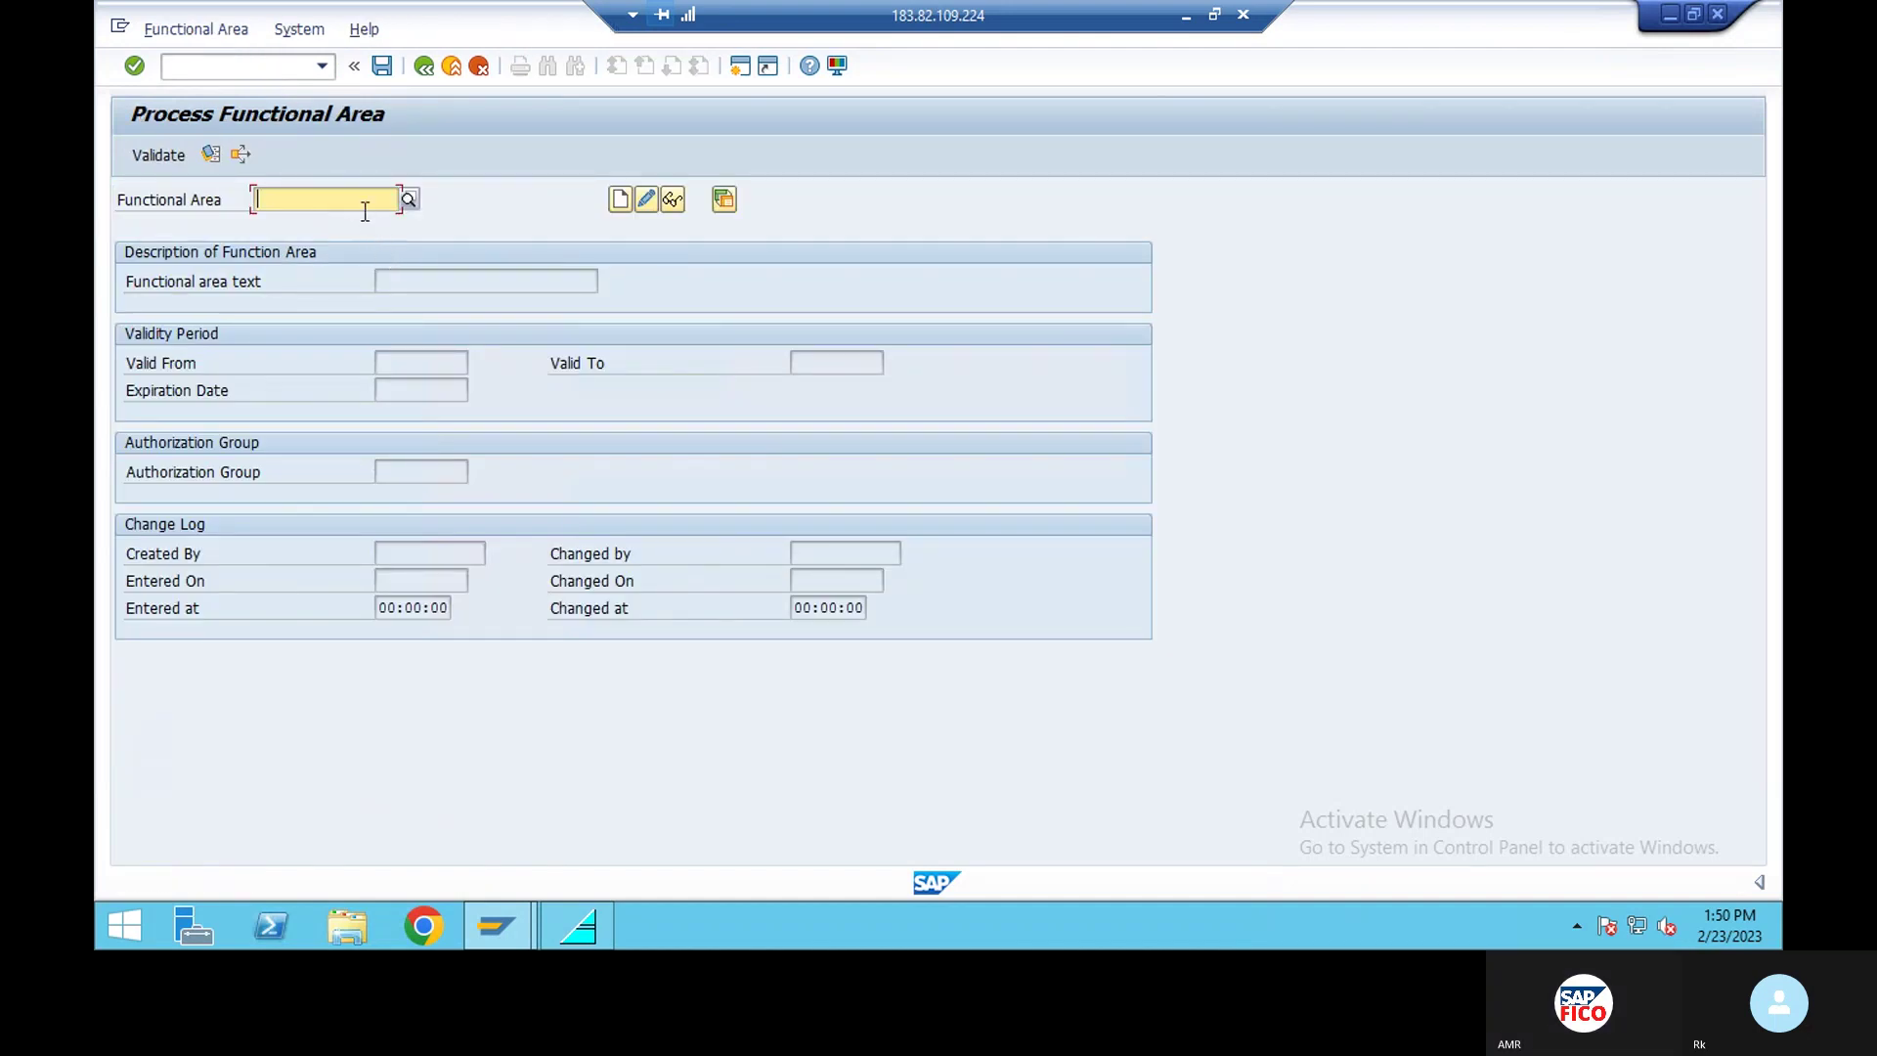
# Start creating functional area 100100 with the functional area text MANUFACTURING DEPT.
pyautogui.write('1001')
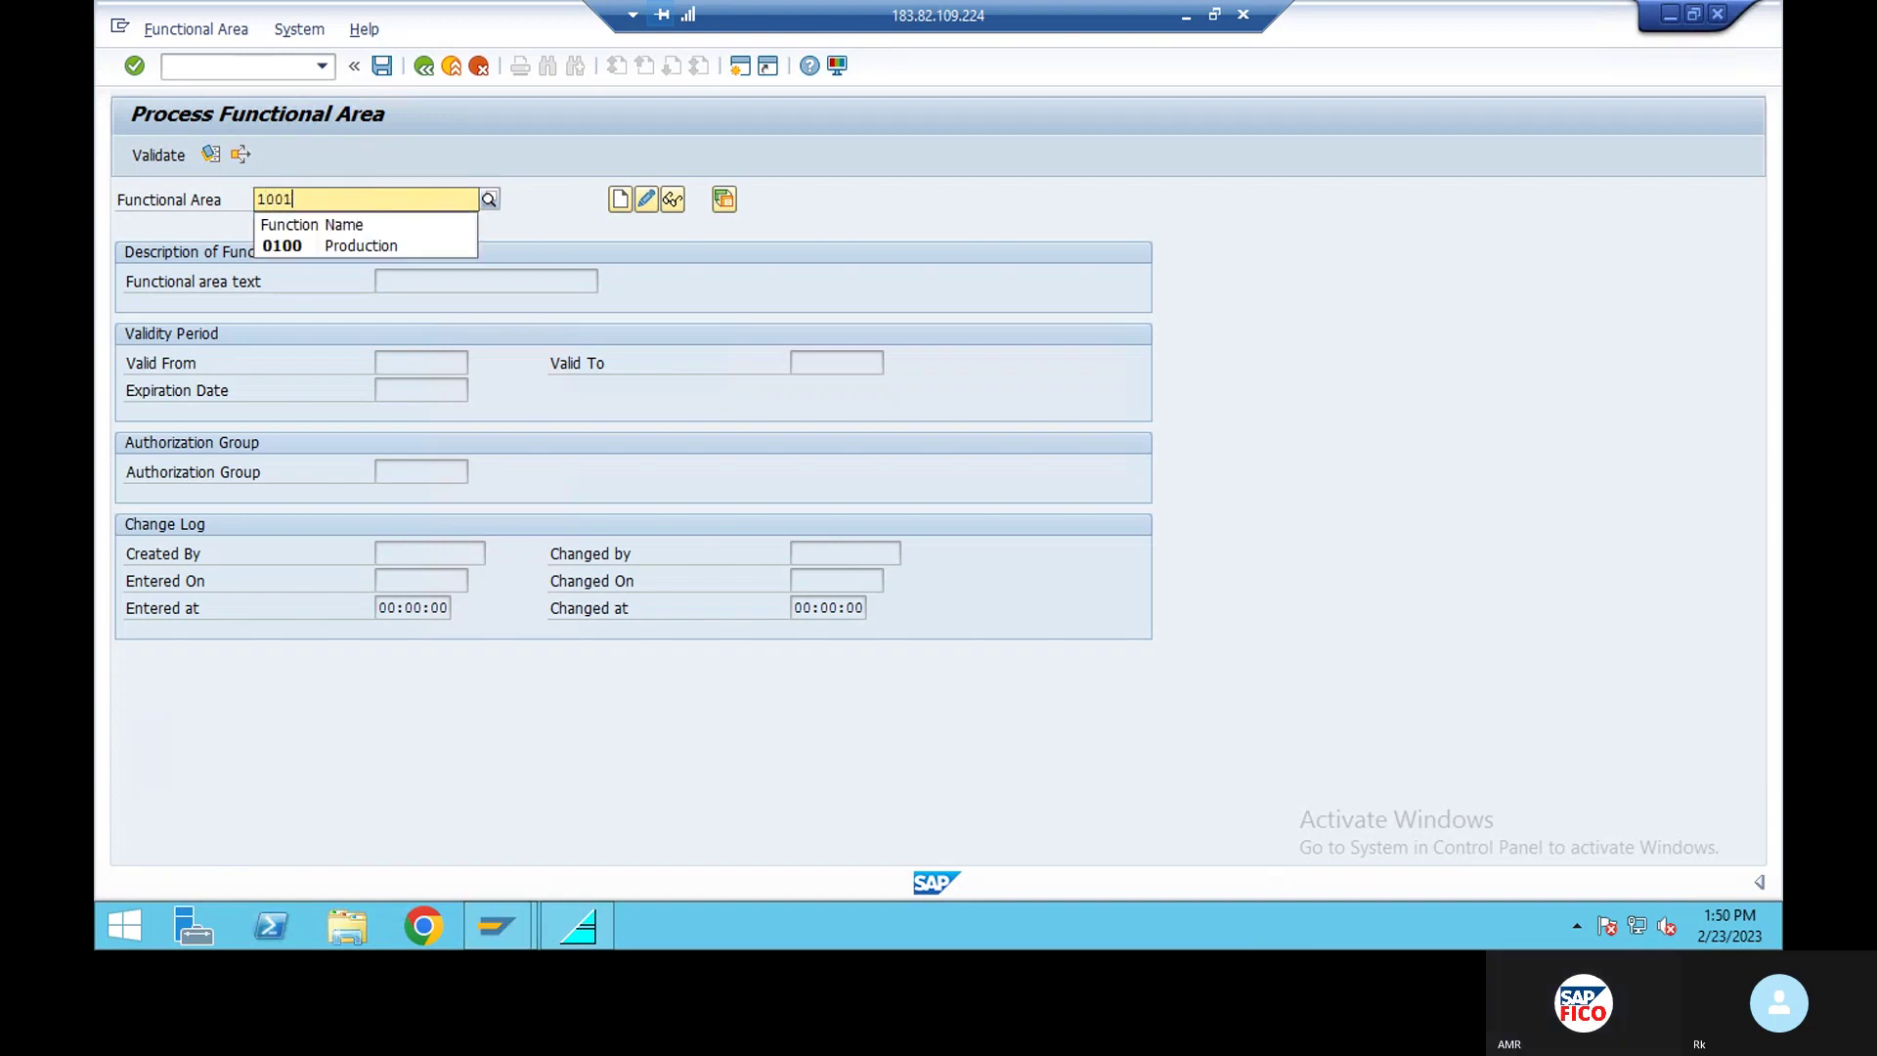
pyautogui.write('00')
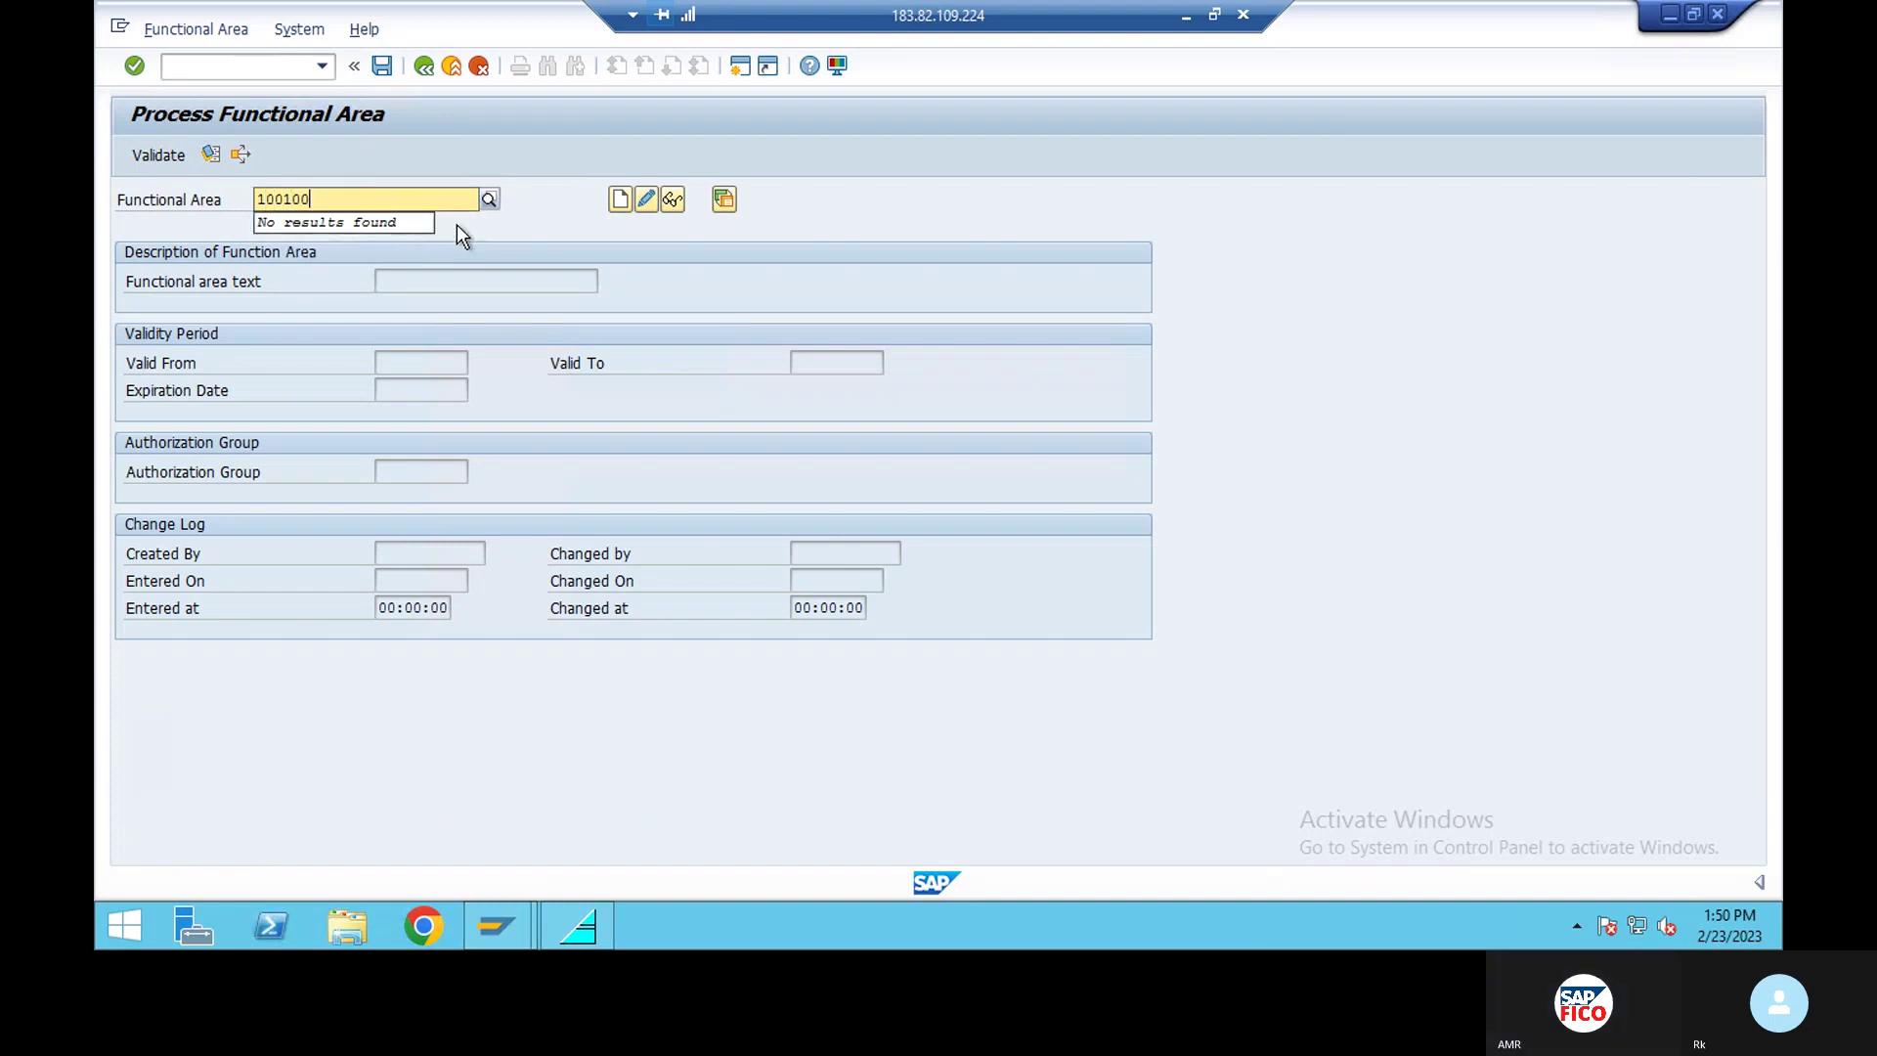
pyautogui.click(619, 200)
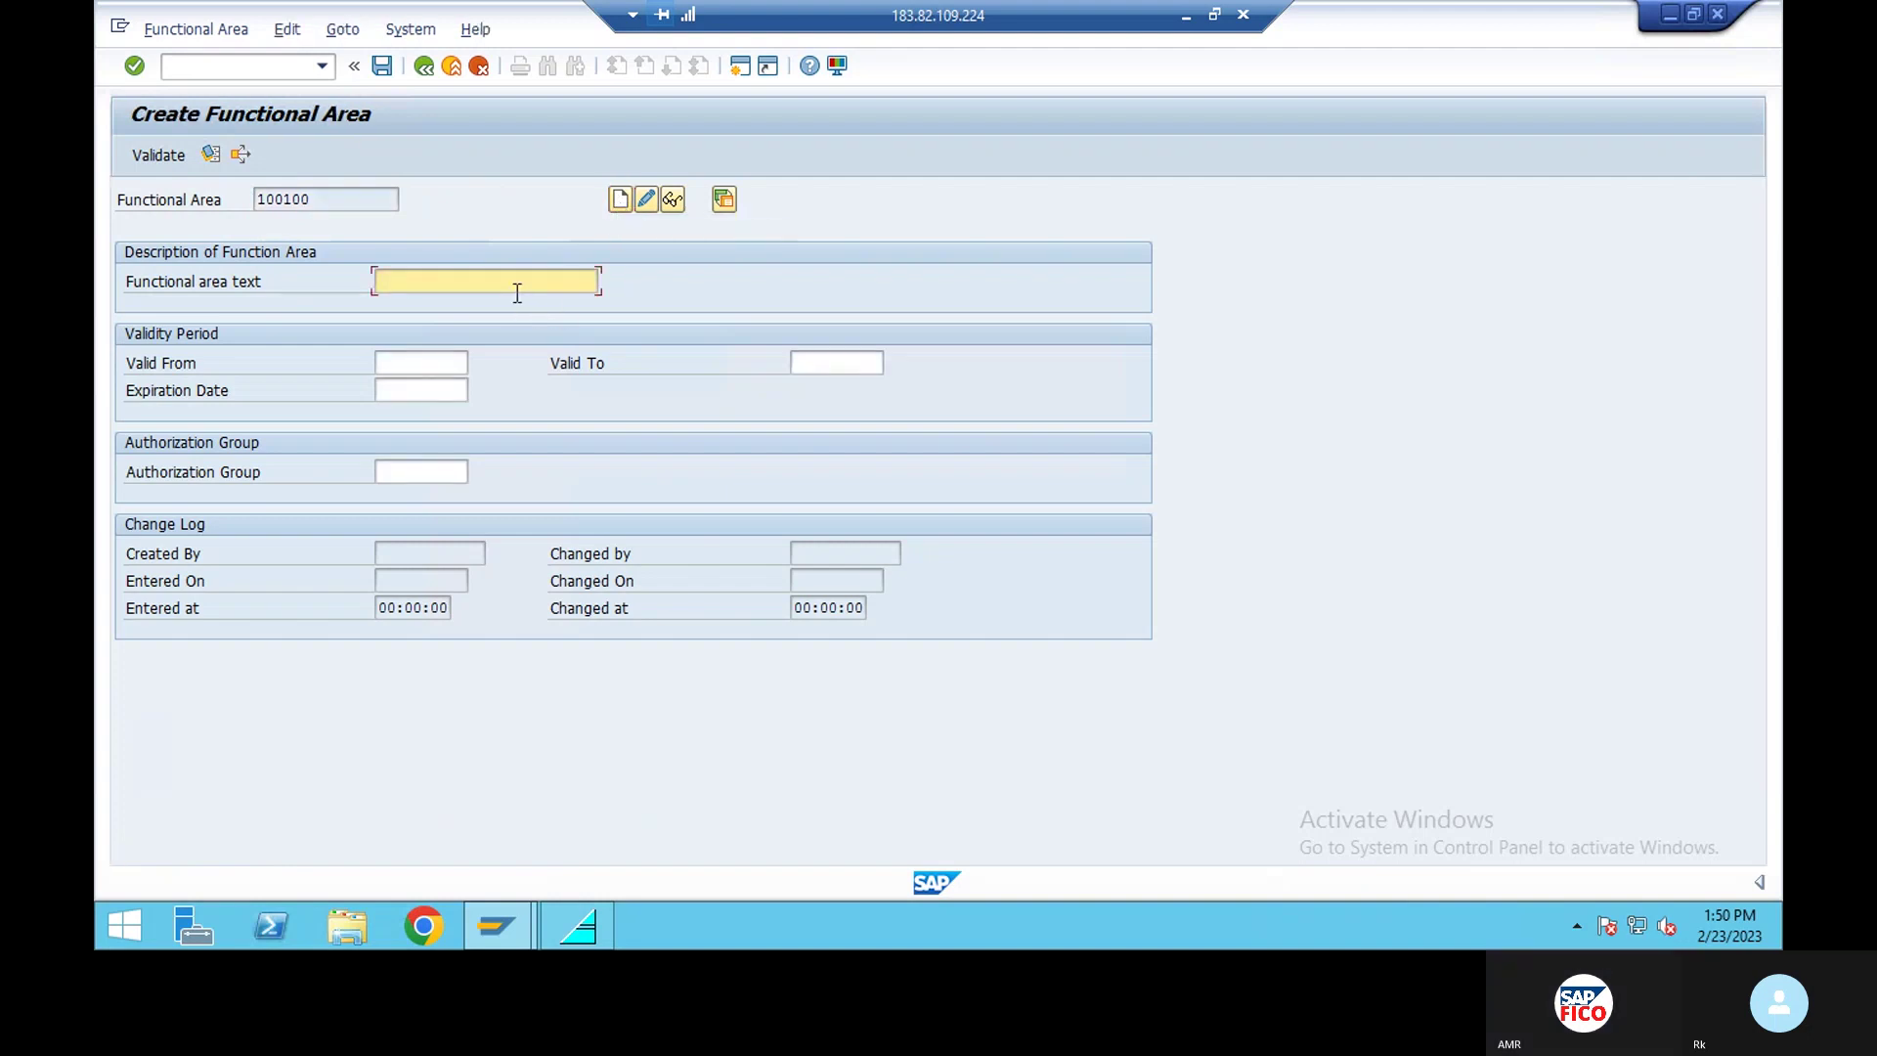
pyautogui.write('M')
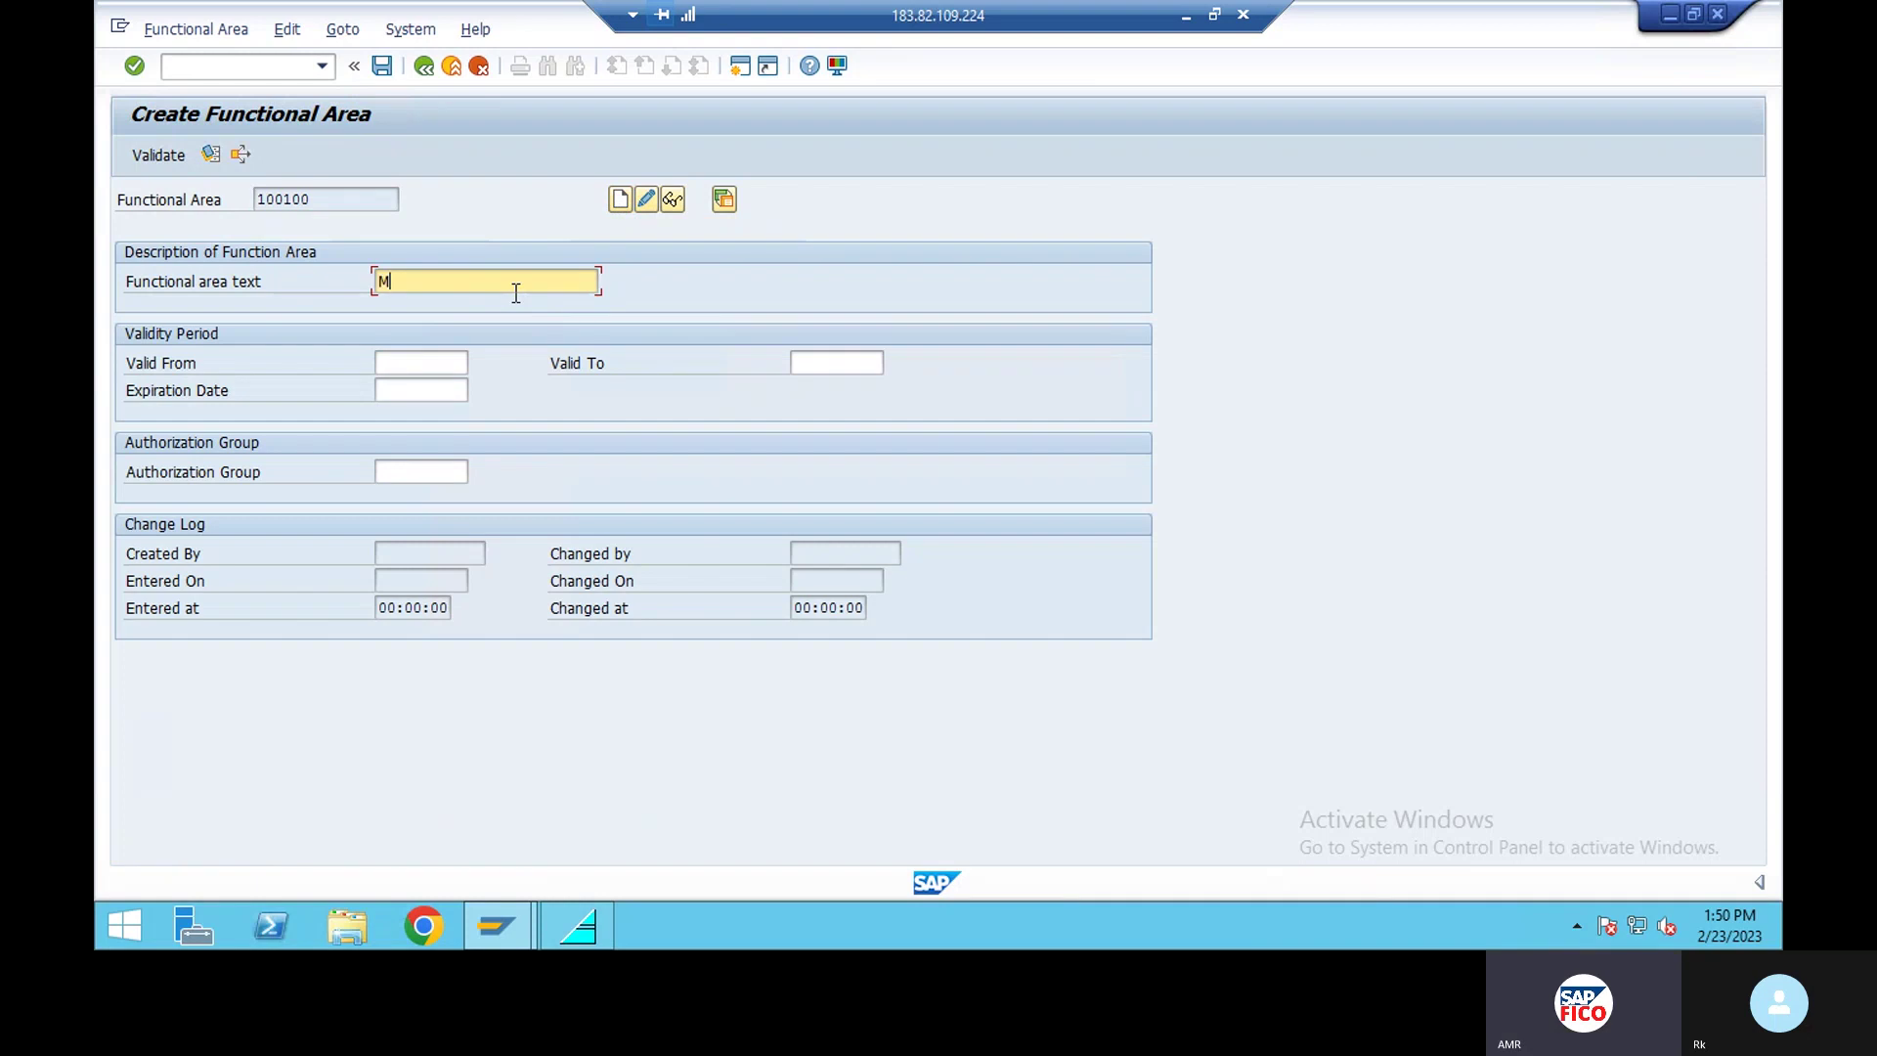
pyautogui.write('ANUFACTUR')
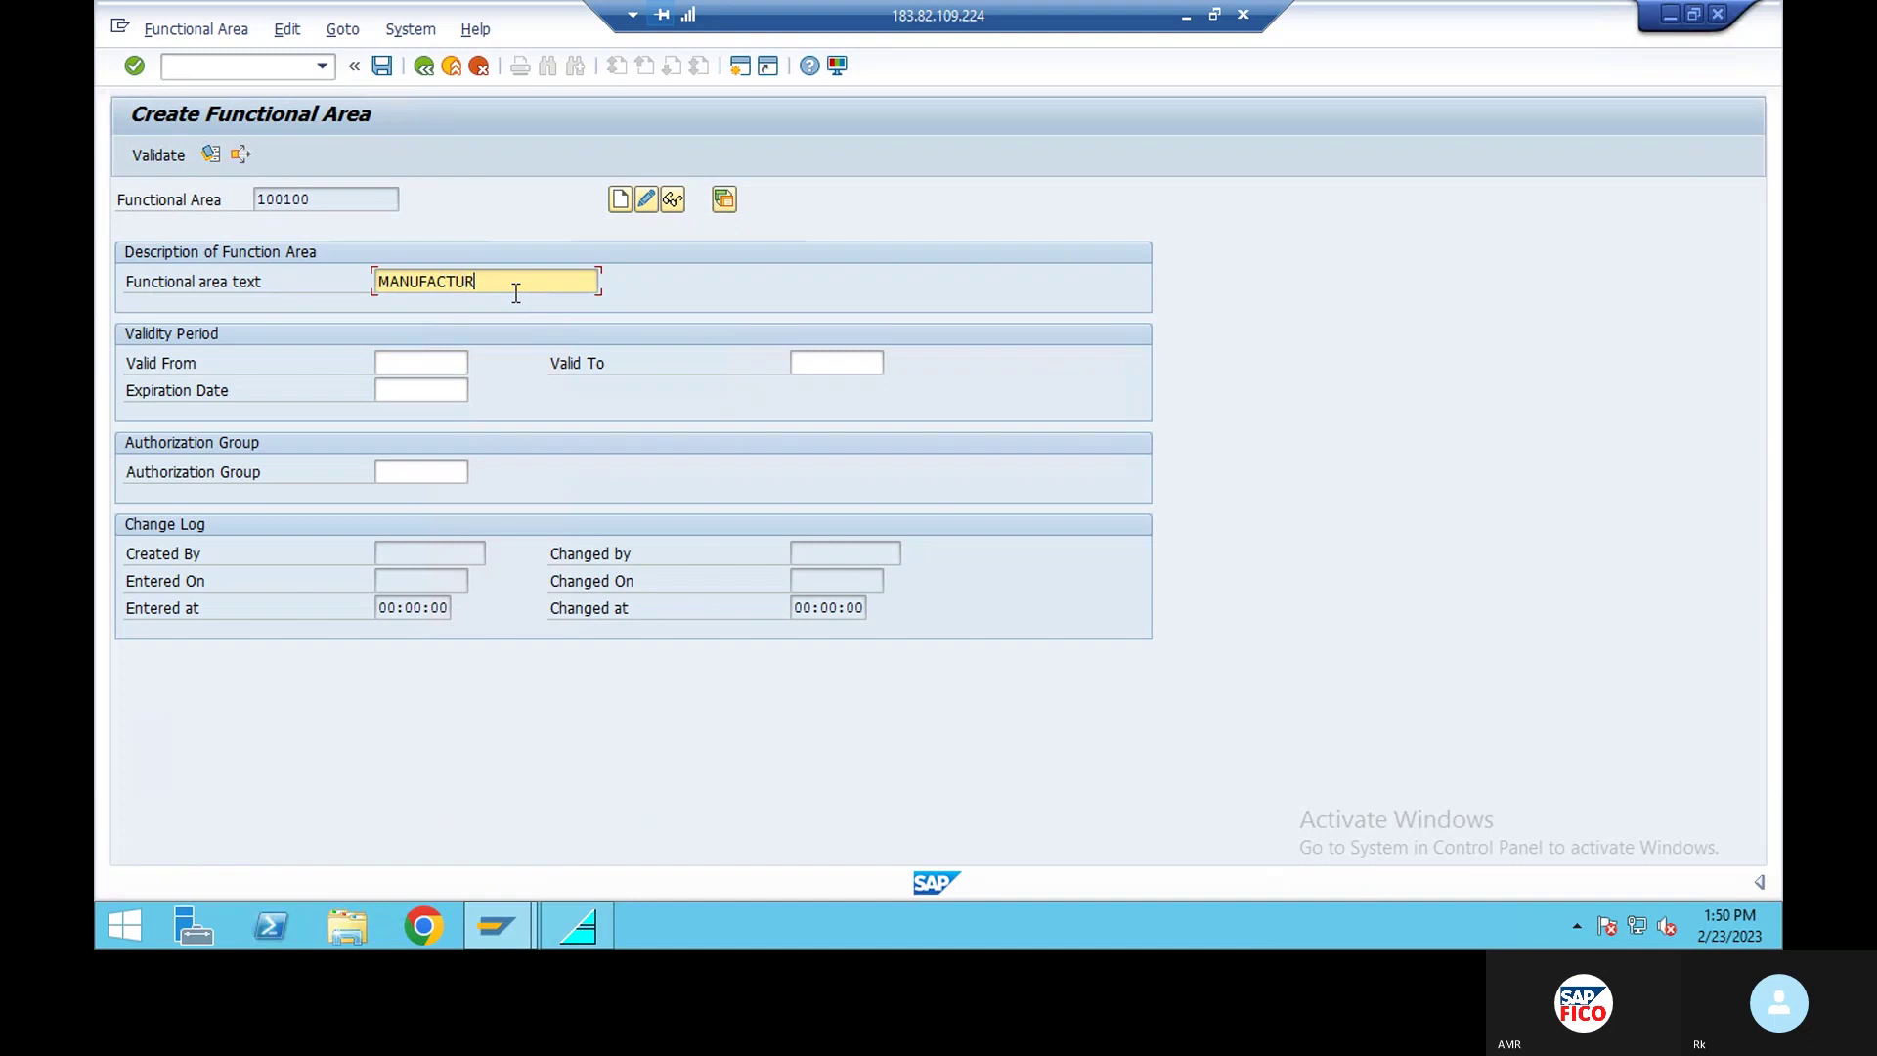
pyautogui.write('ING DEPT')
# Set the functional area's Valid From date to 23.02.2023 and leave the Valid To date unselected.
pyautogui.click(435, 364)
pyautogui.click(478, 363)
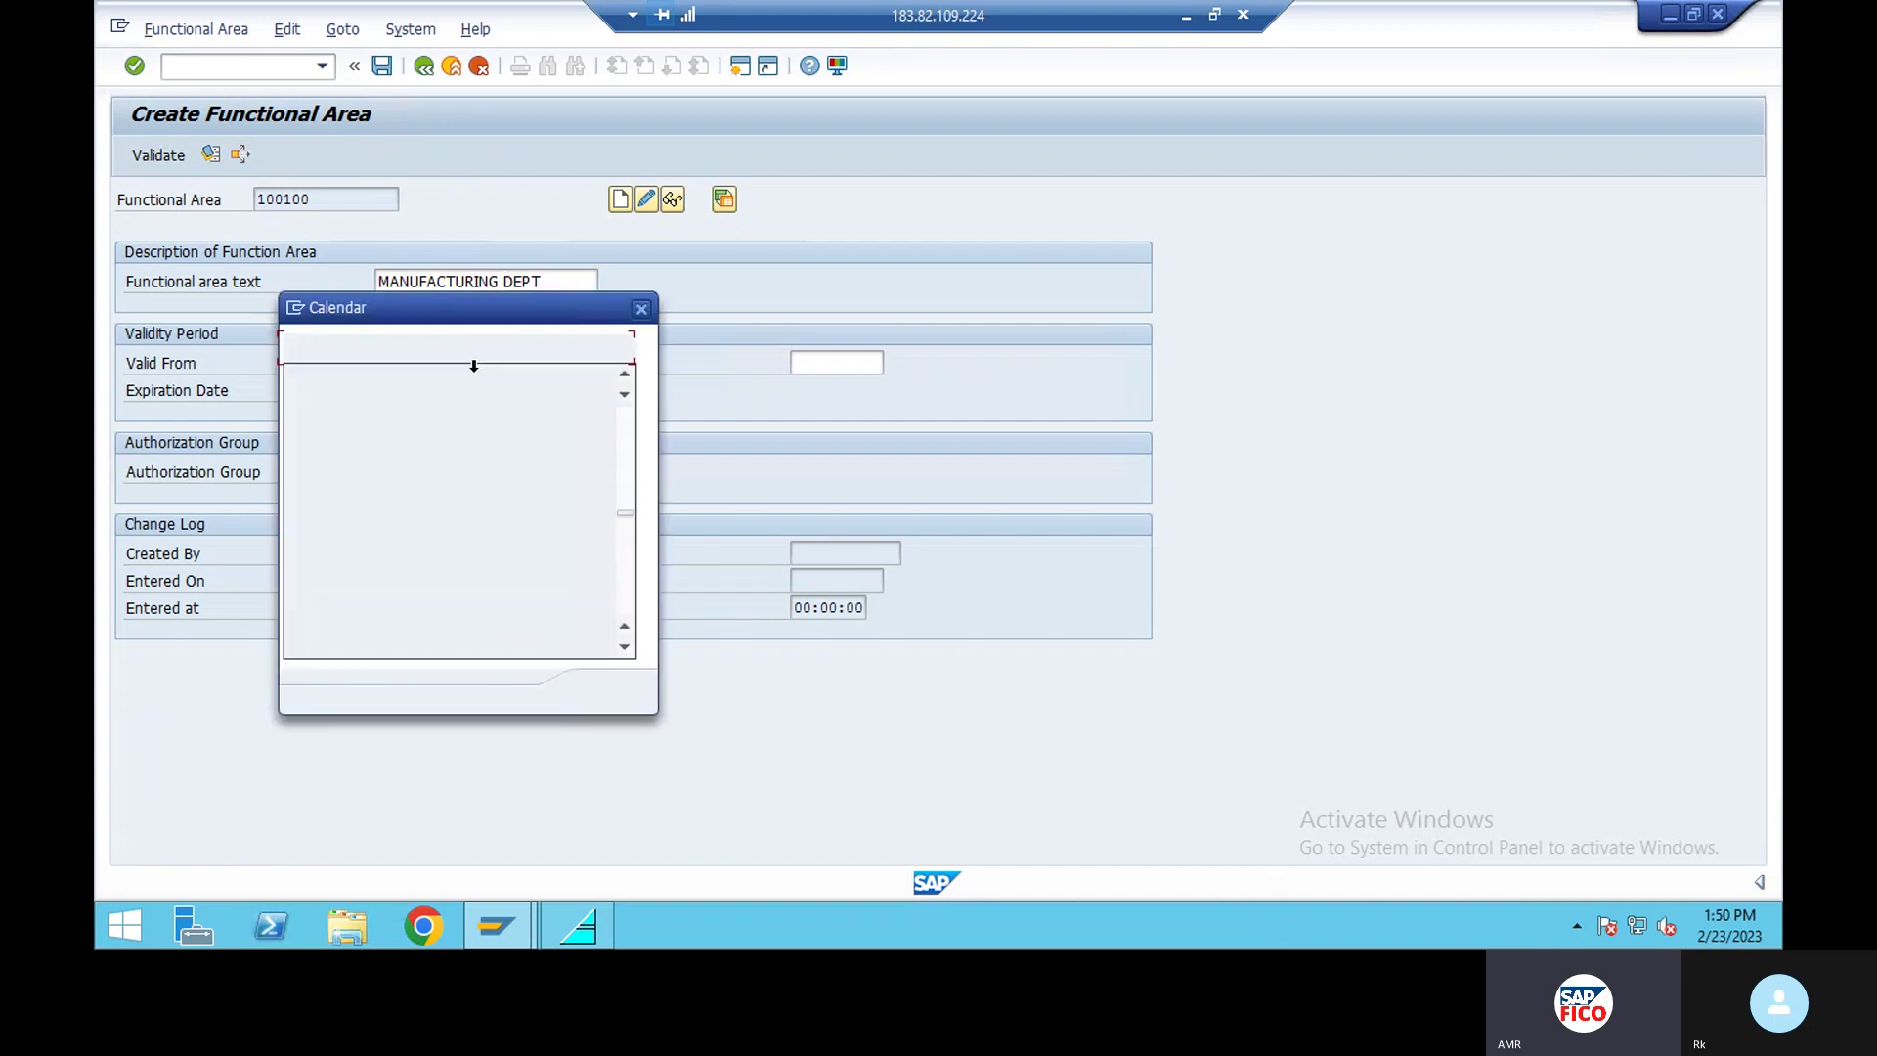
pyautogui.doubleClick(488, 537)
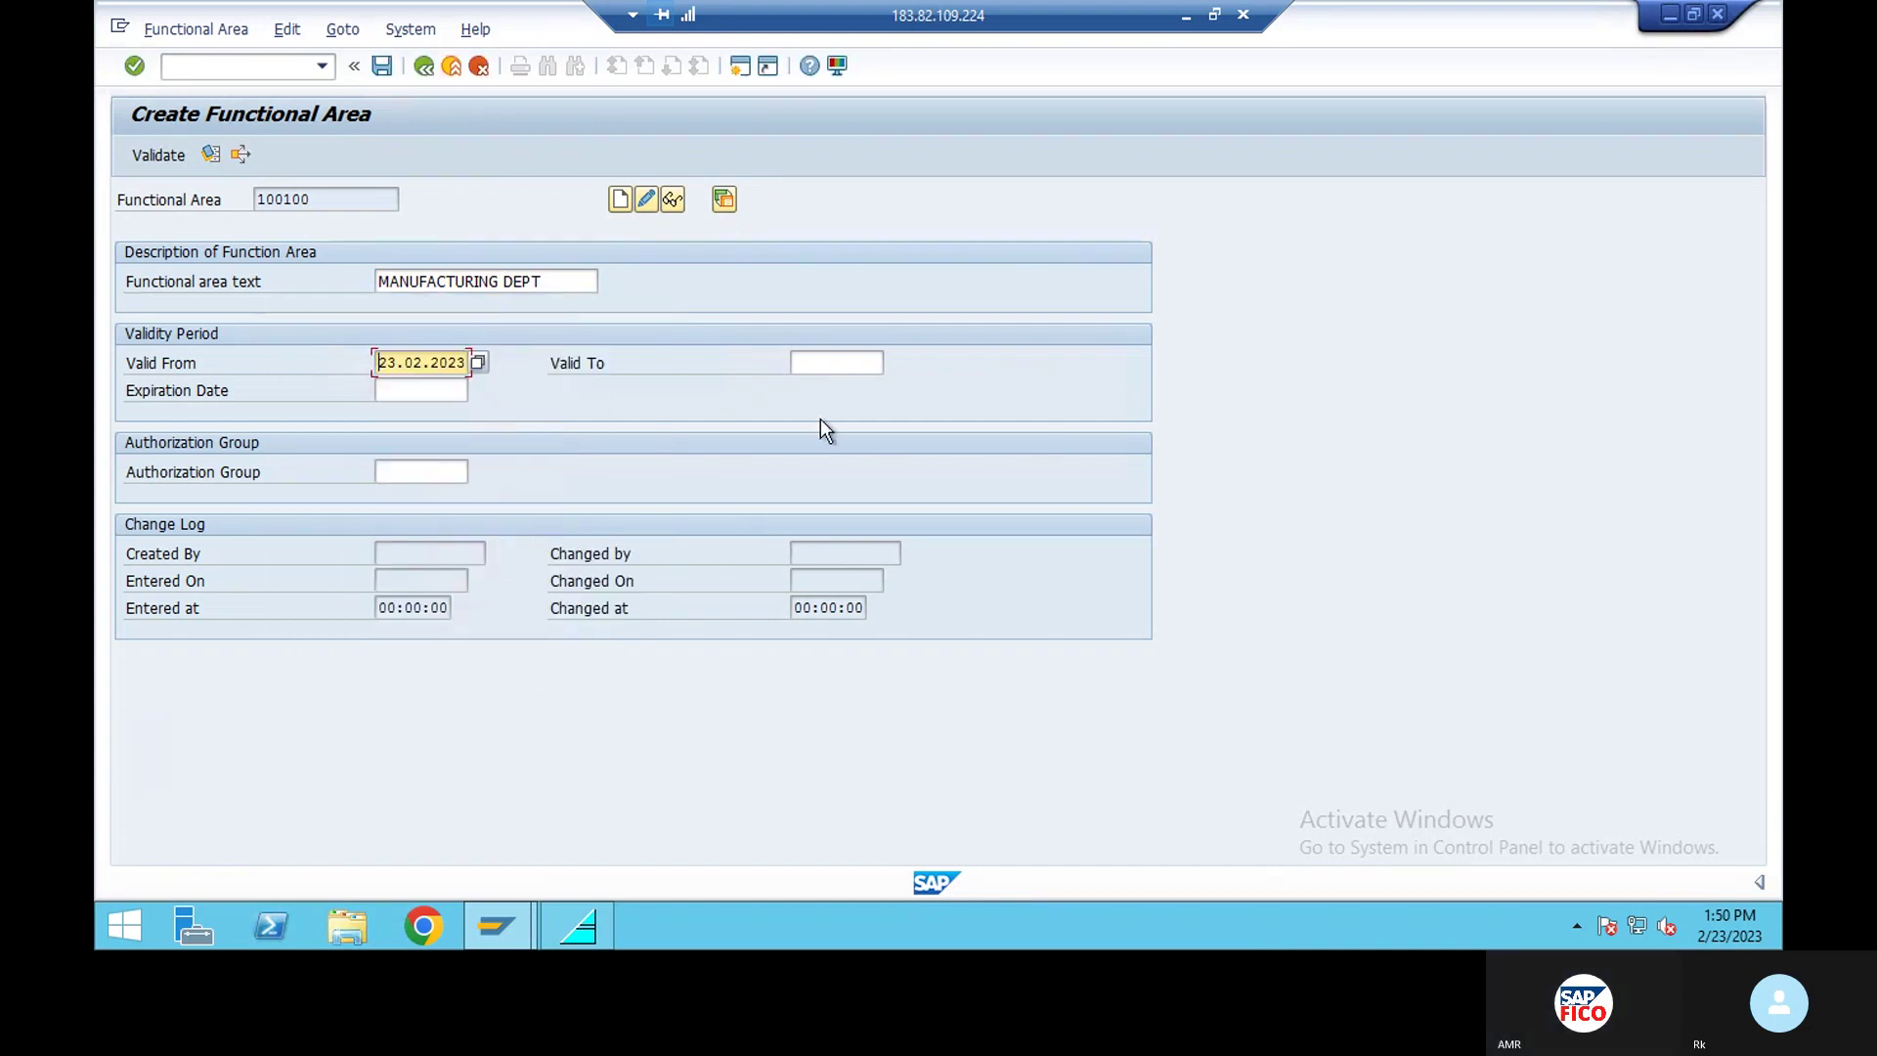
pyautogui.click(829, 368)
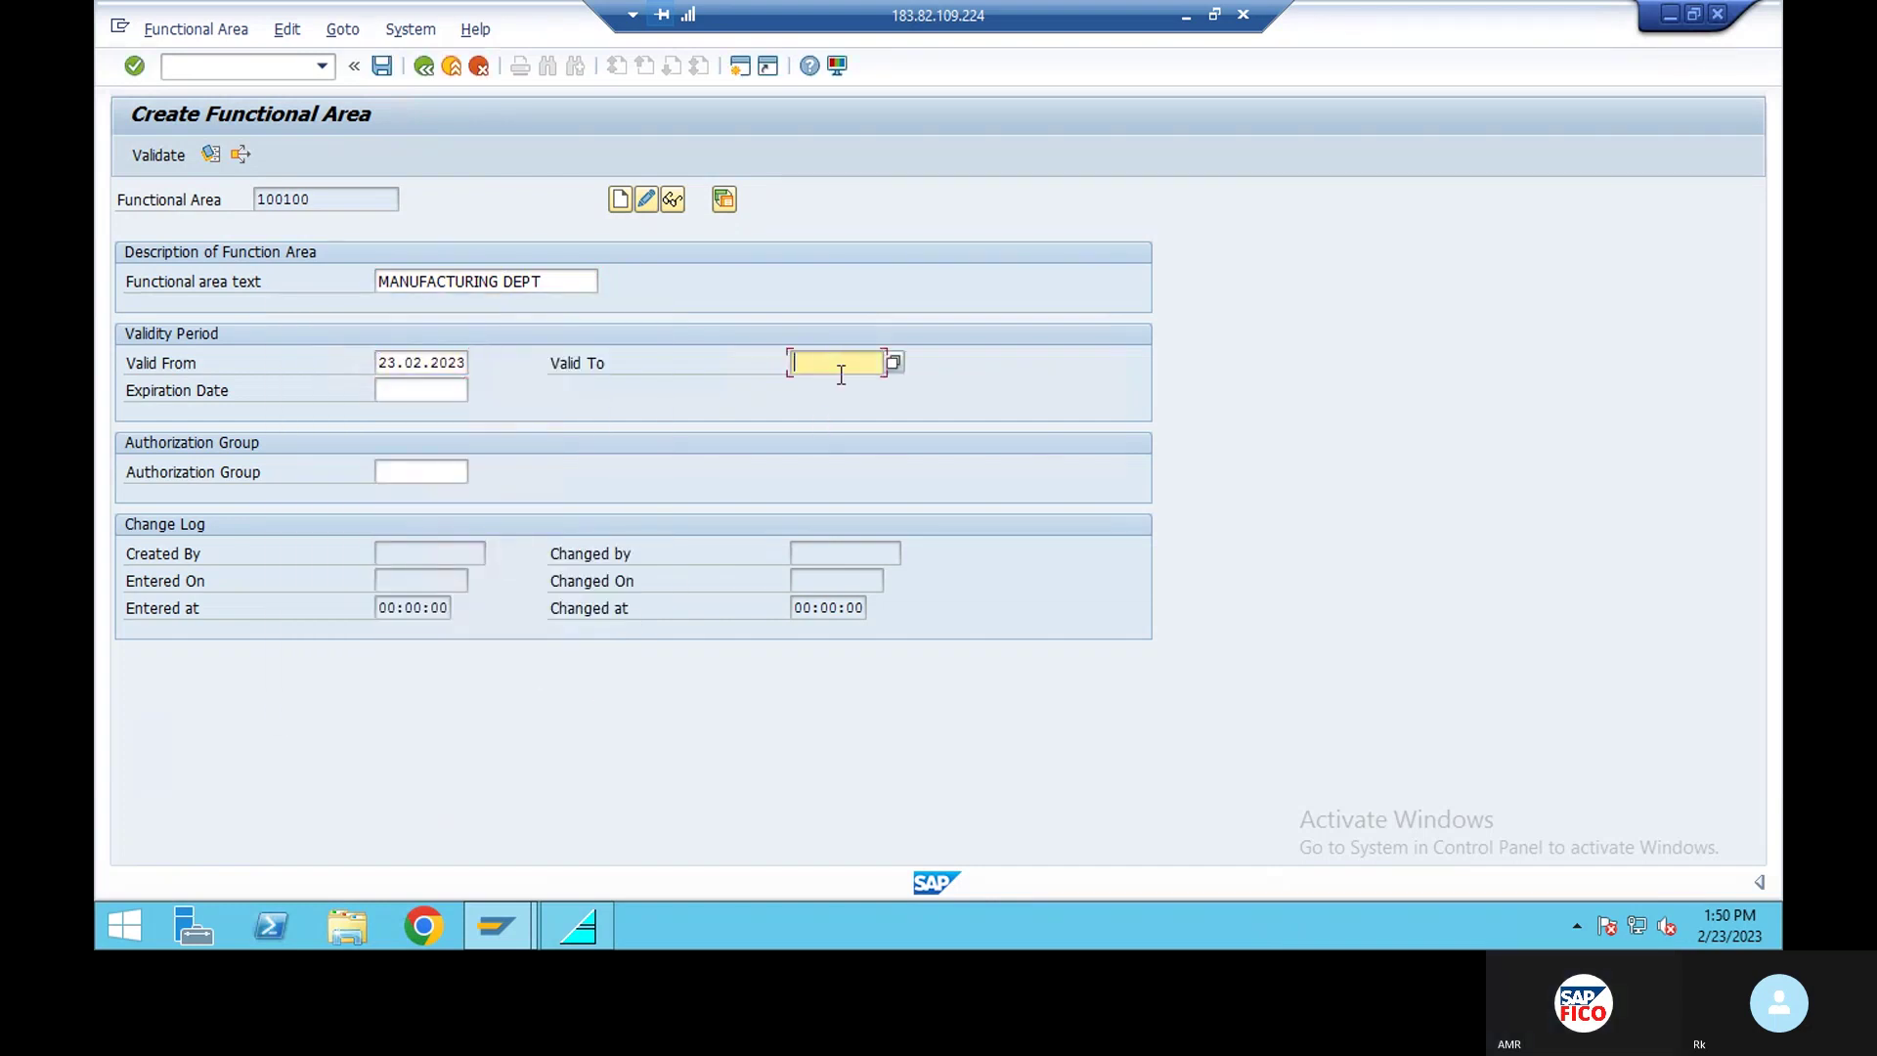
pyautogui.click(894, 362)
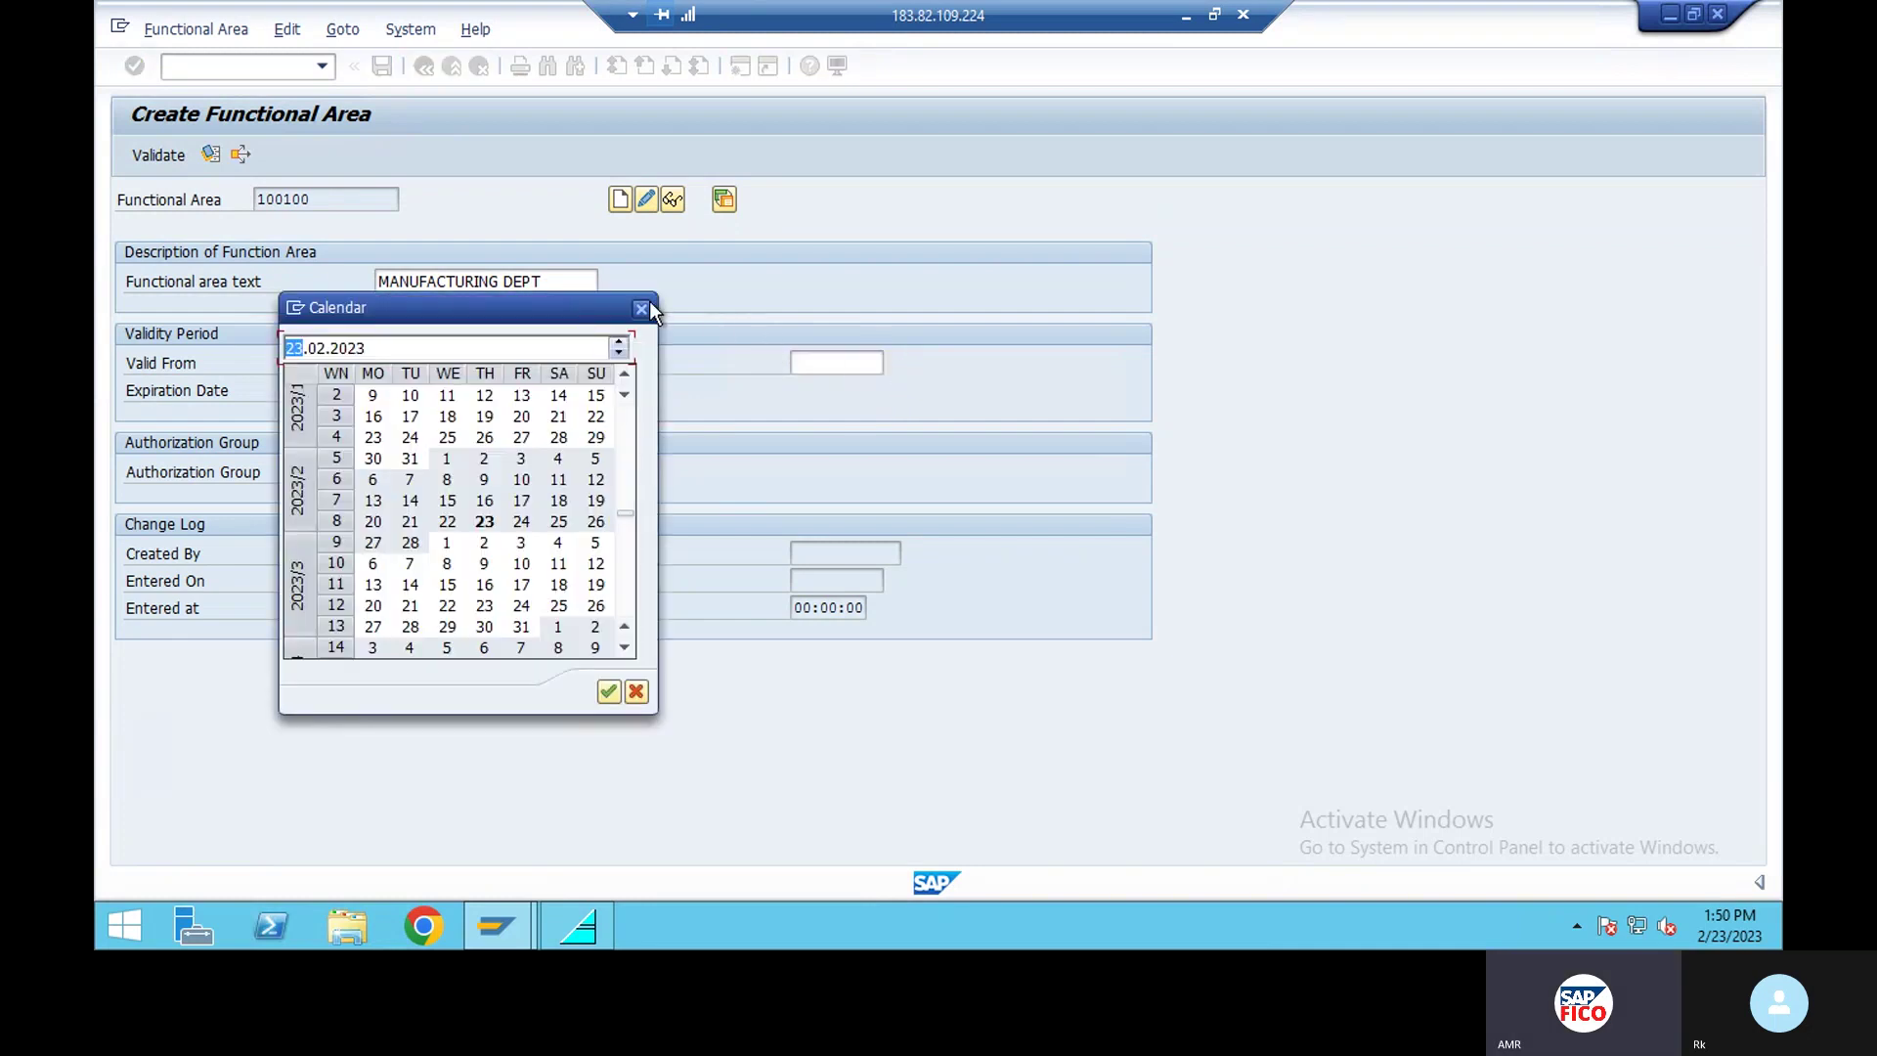
pyautogui.click(647, 307)
# Change the functional area's Valid From date to 01.04.2022.
pyautogui.click(451, 363)
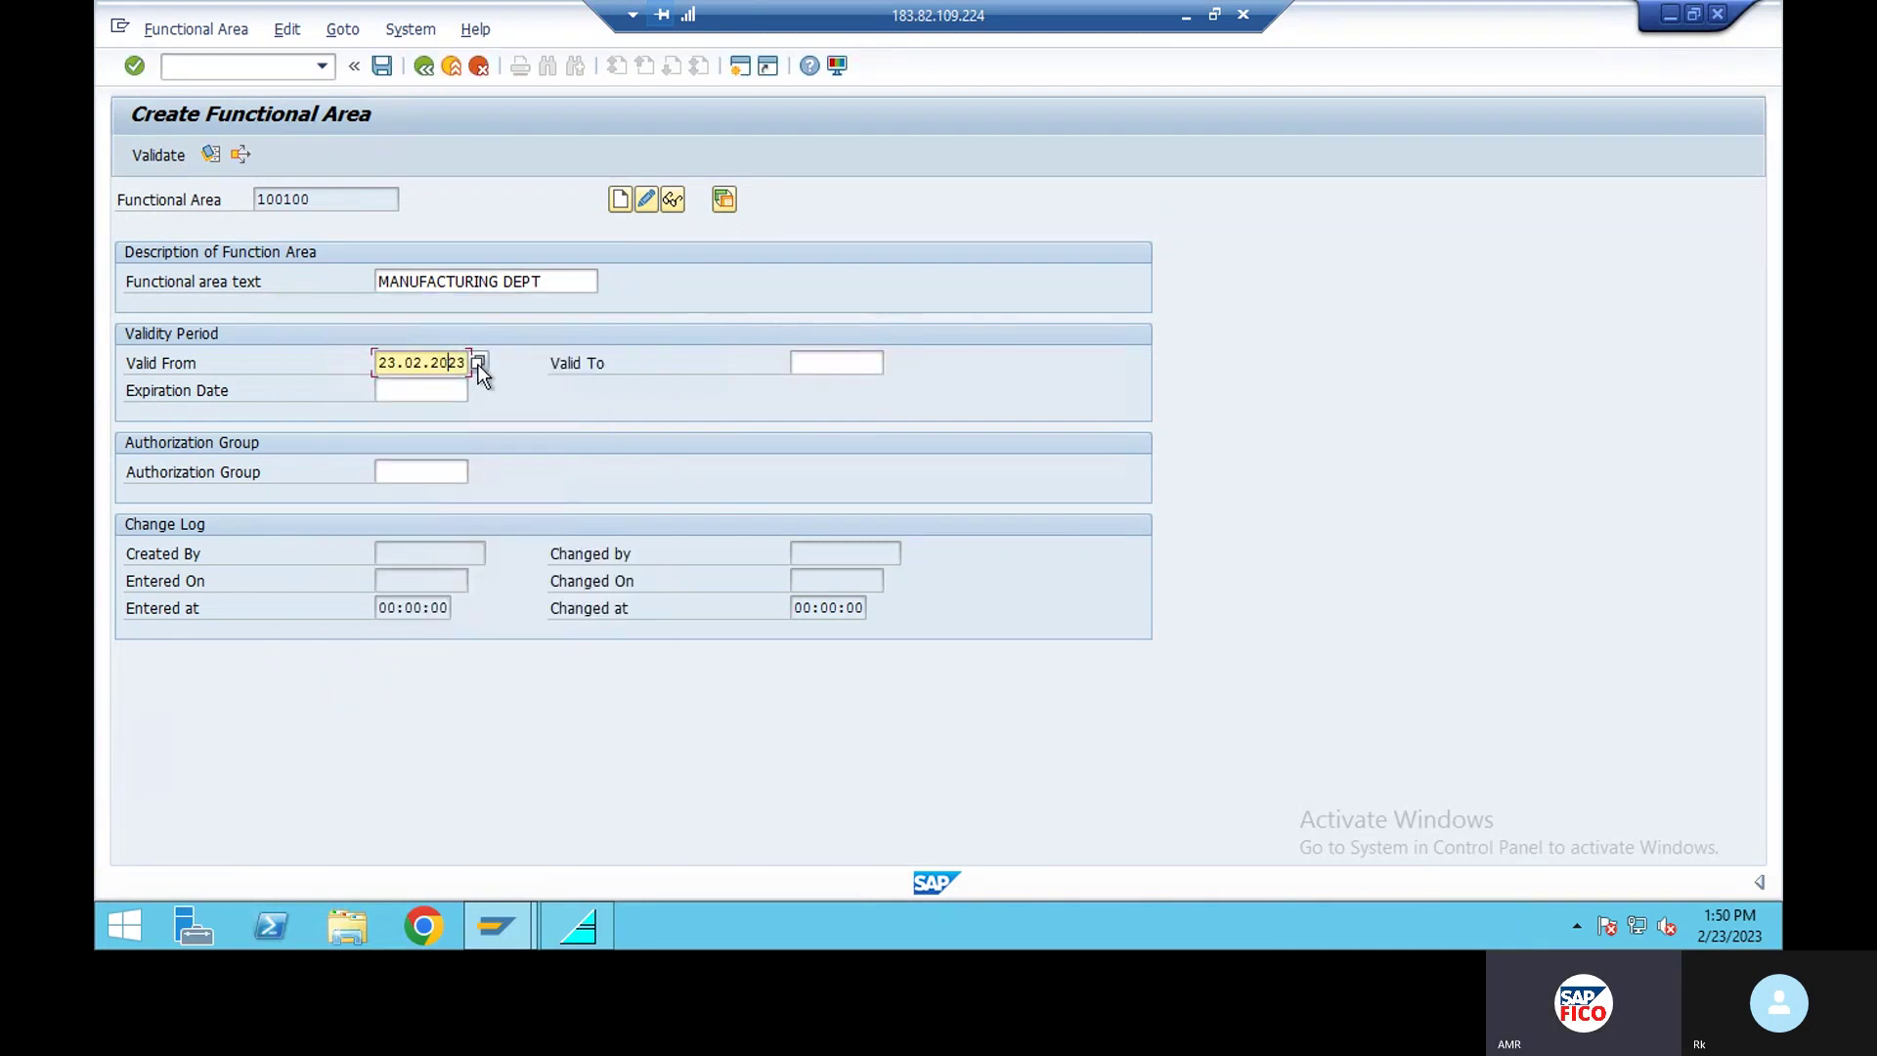
pyautogui.click(478, 364)
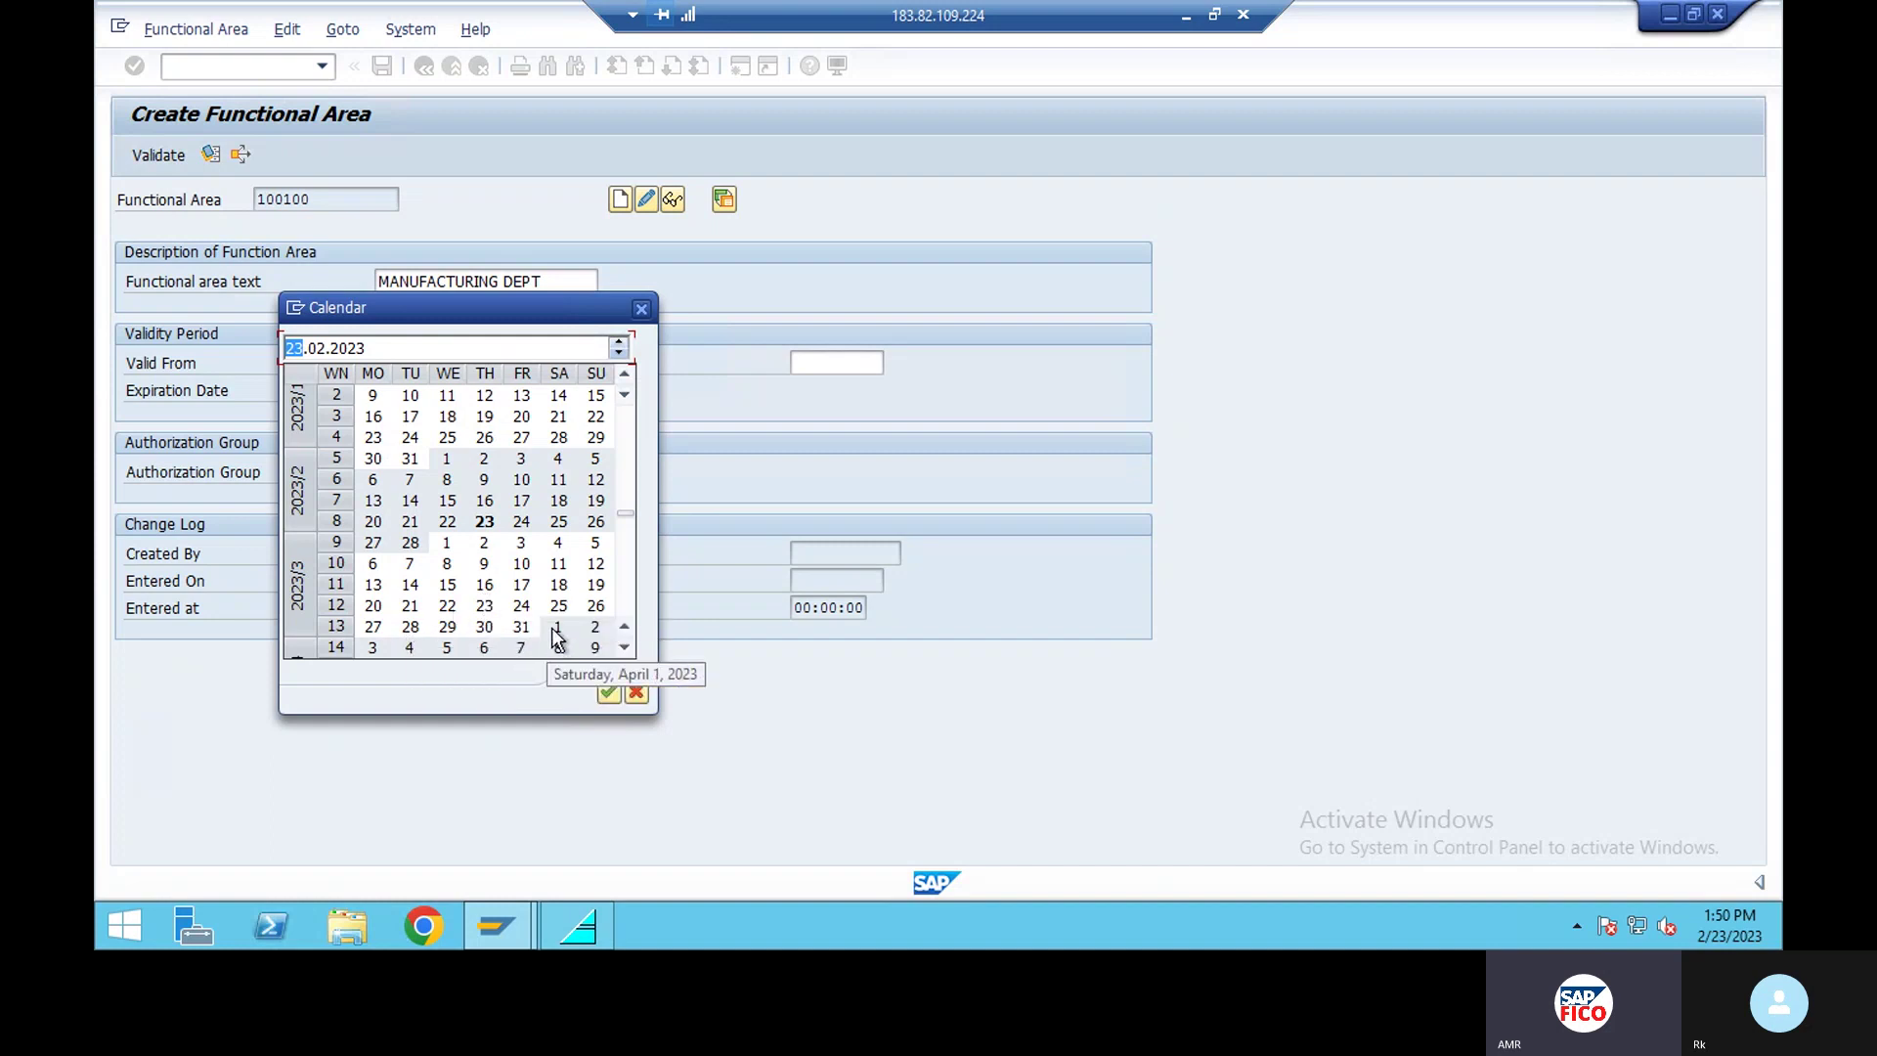
pyautogui.doubleClick(554, 627)
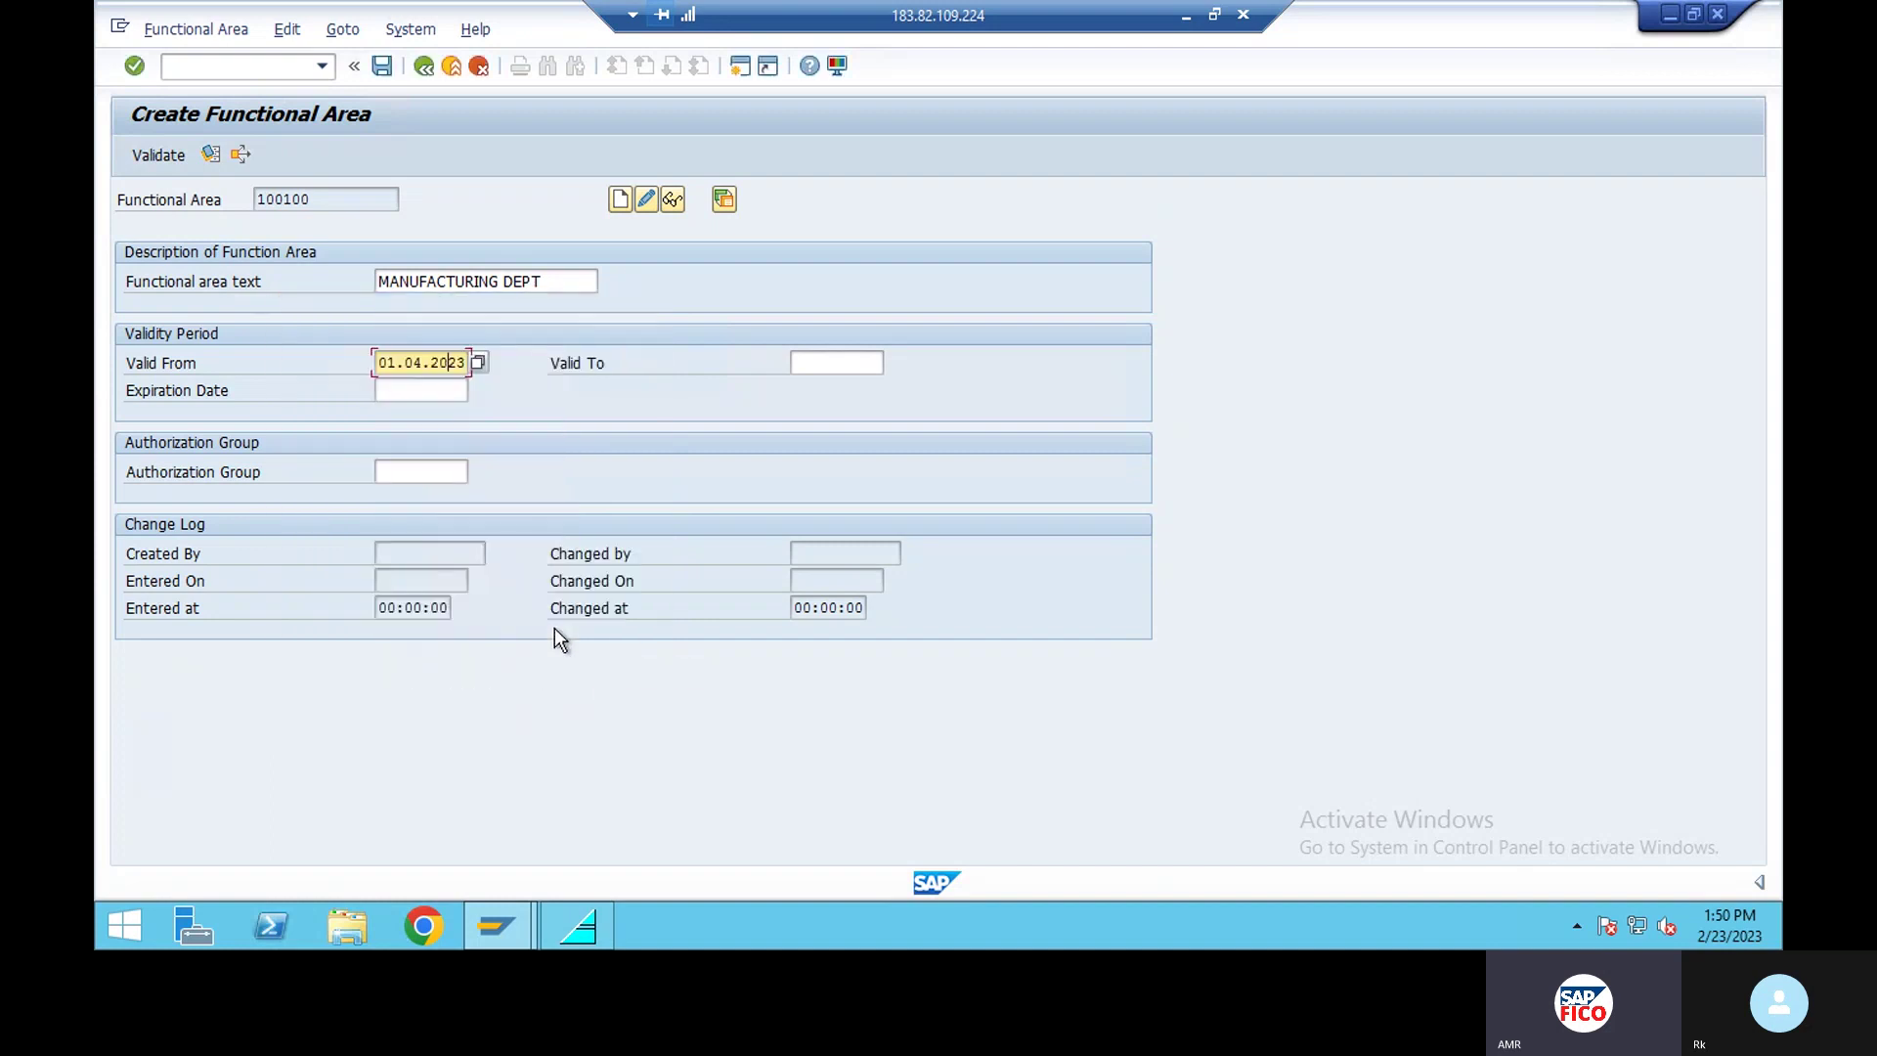
pyautogui.click(821, 365)
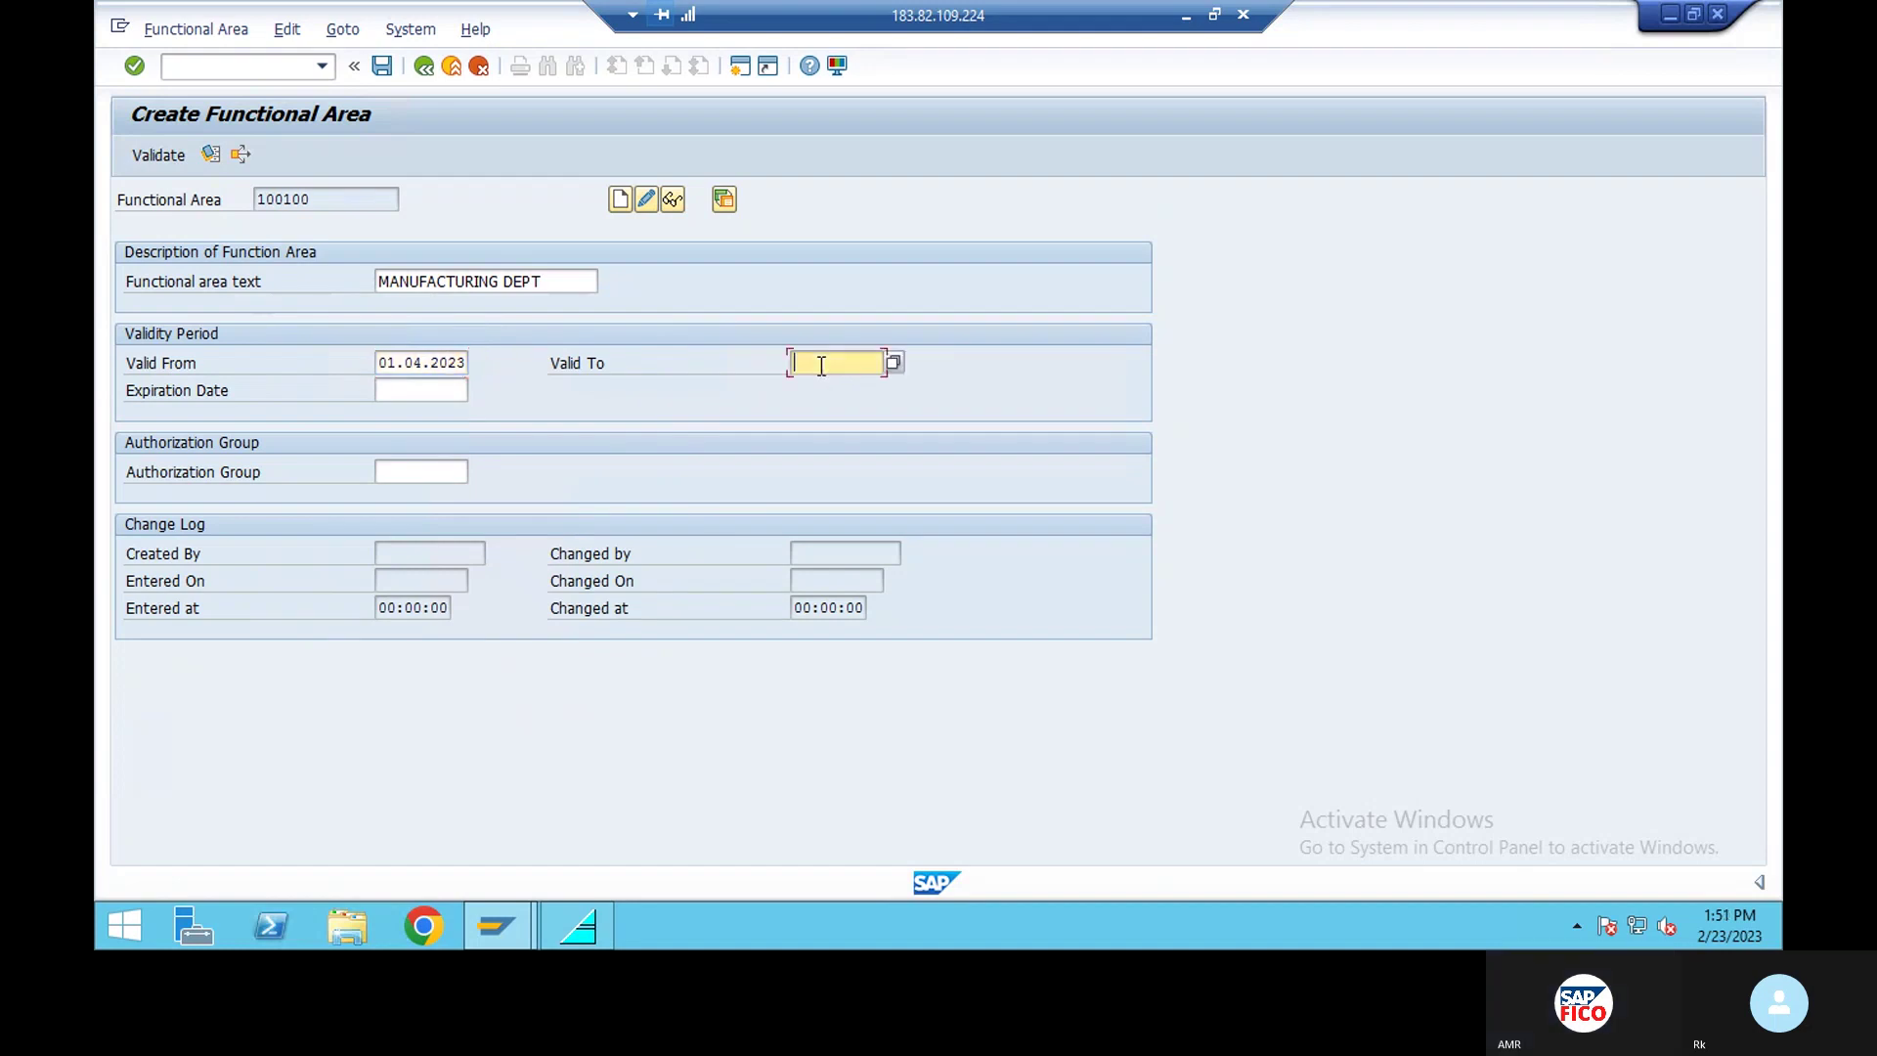
pyautogui.click(461, 368)
pyautogui.press('BackSpace')
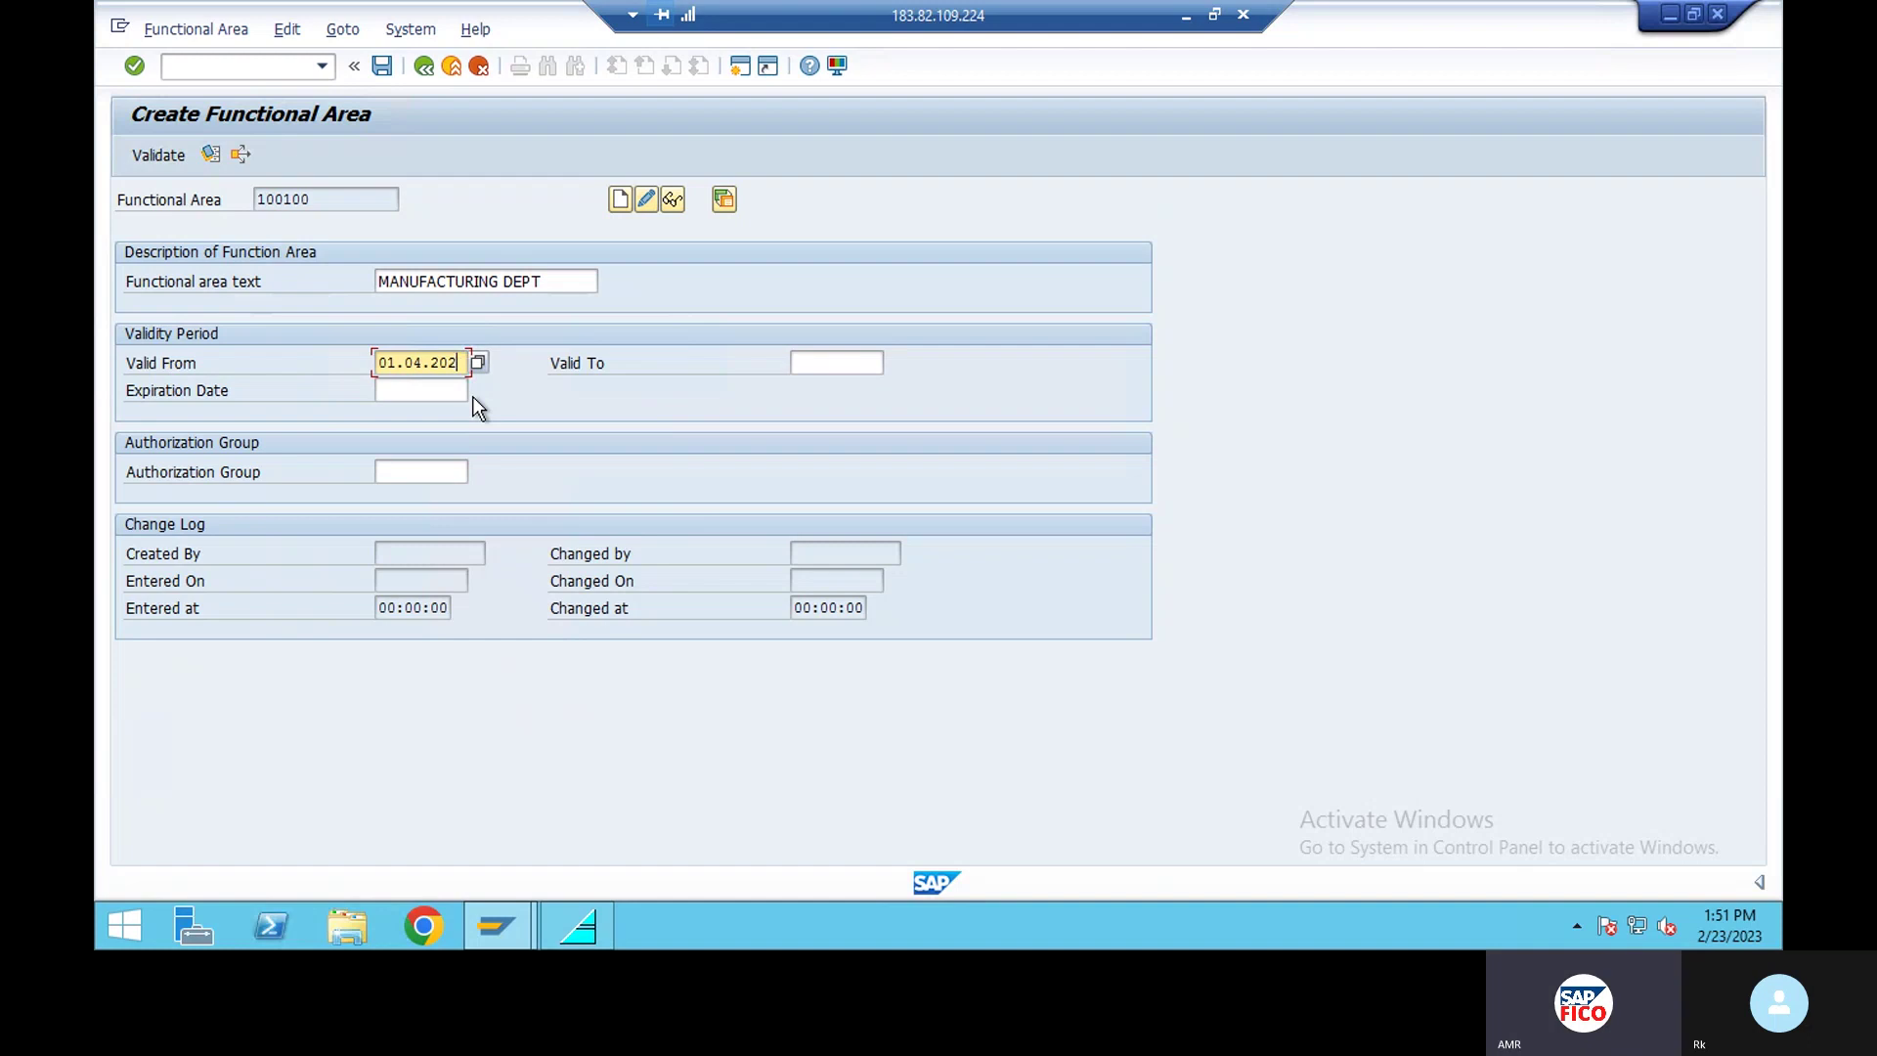
pyautogui.write('2')
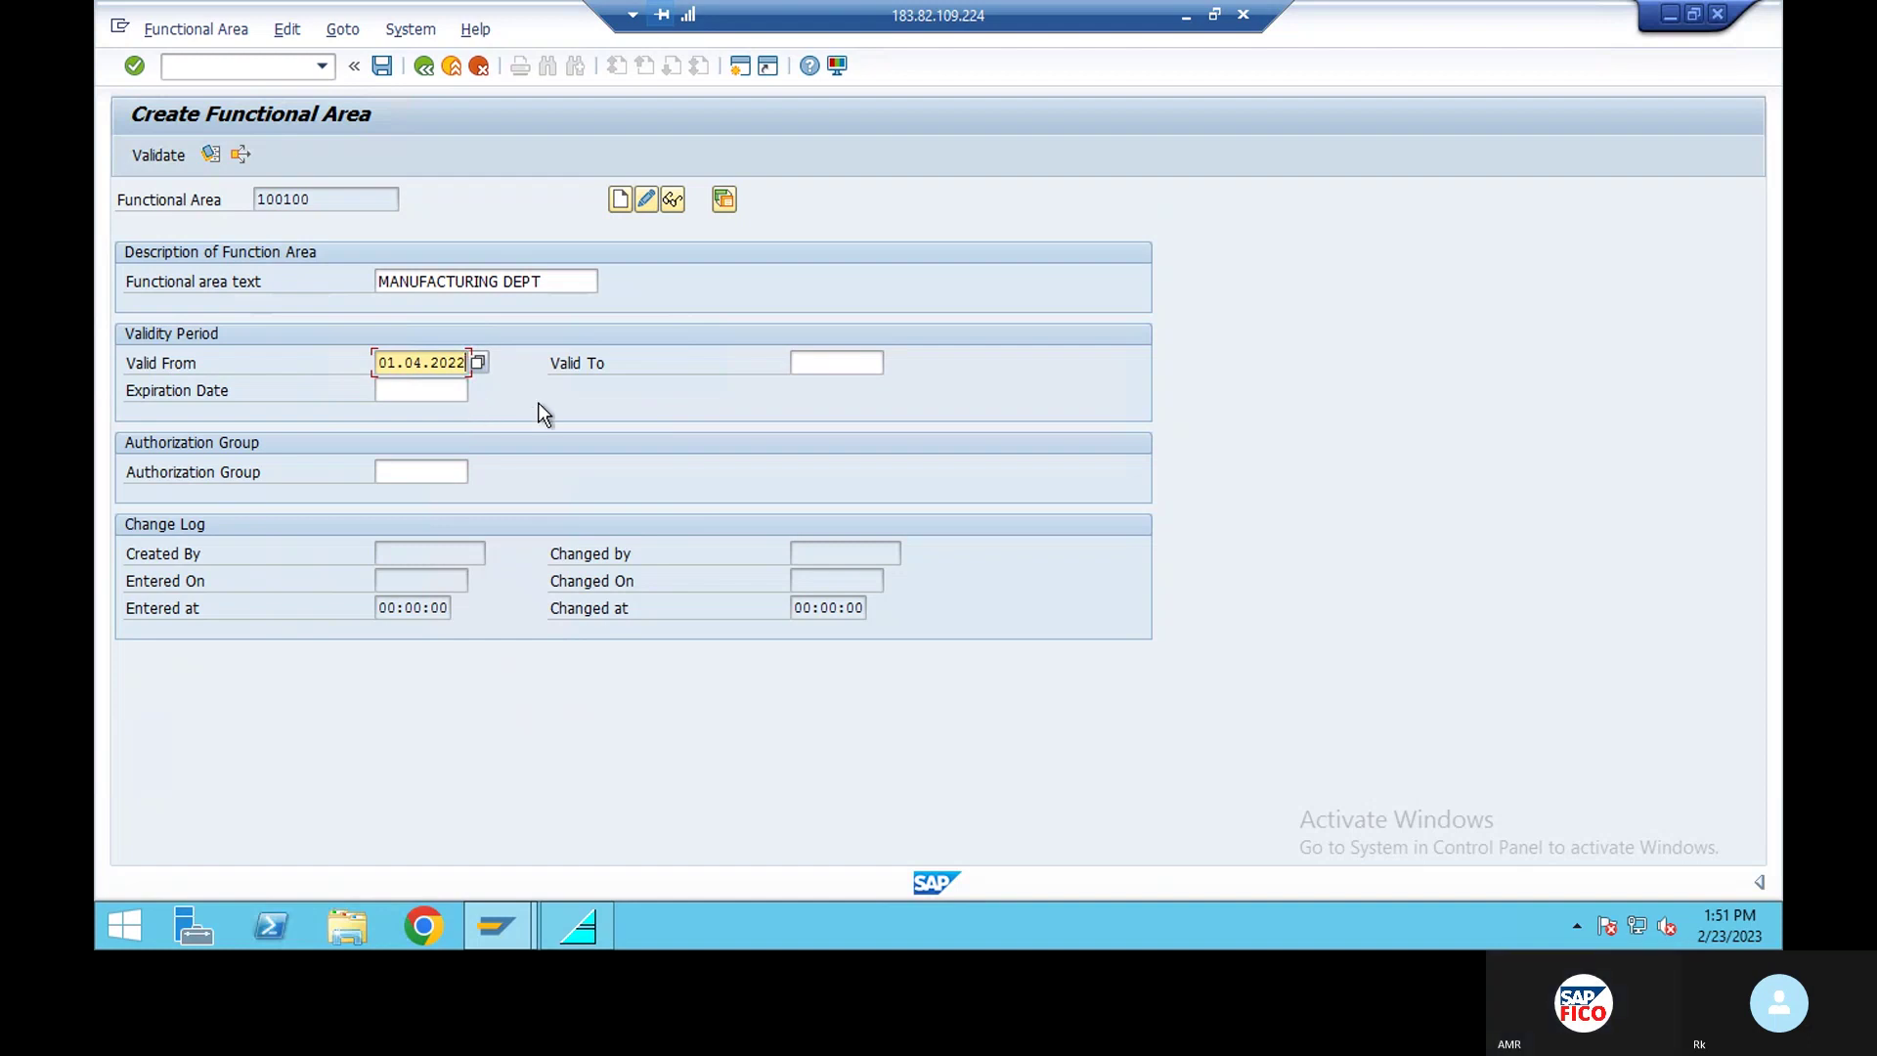
# Set functional area 100100's Valid To date and Expiration Date to 01.04.2023 and save the functional area.
pyautogui.click(826, 365)
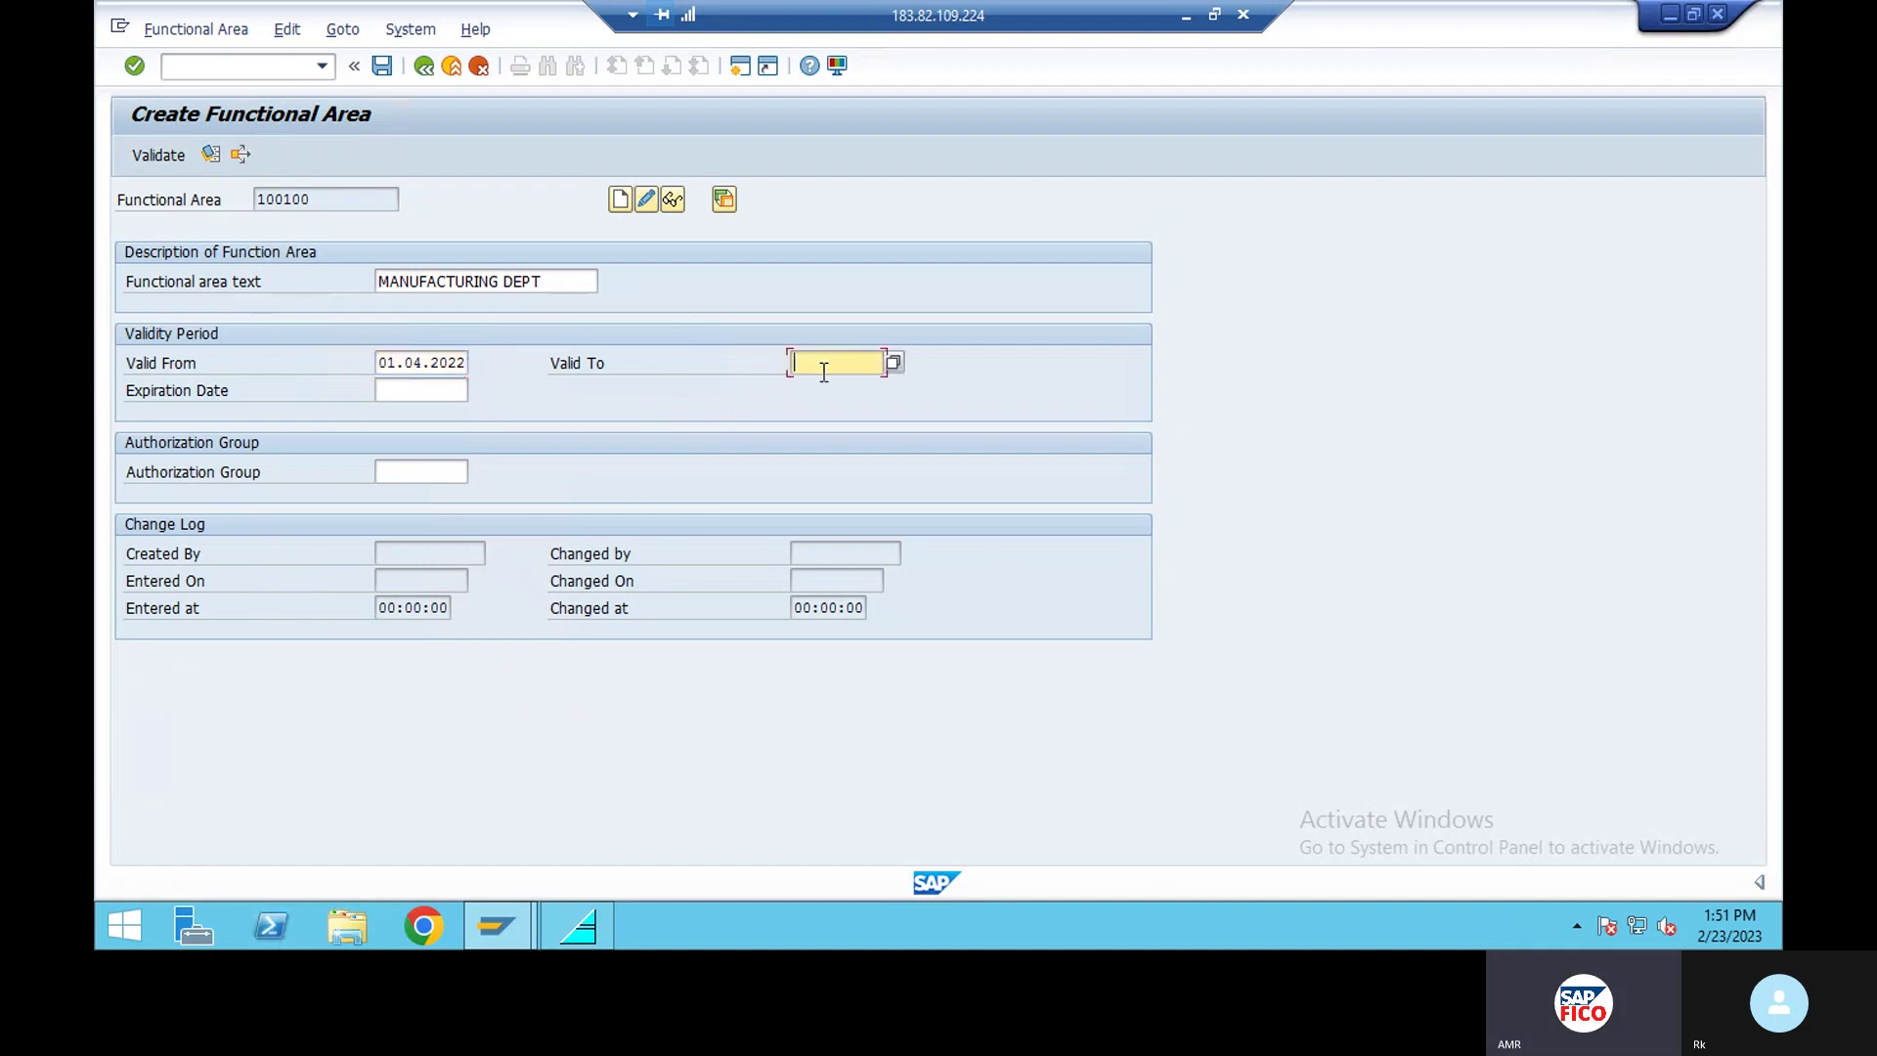
pyautogui.click(892, 364)
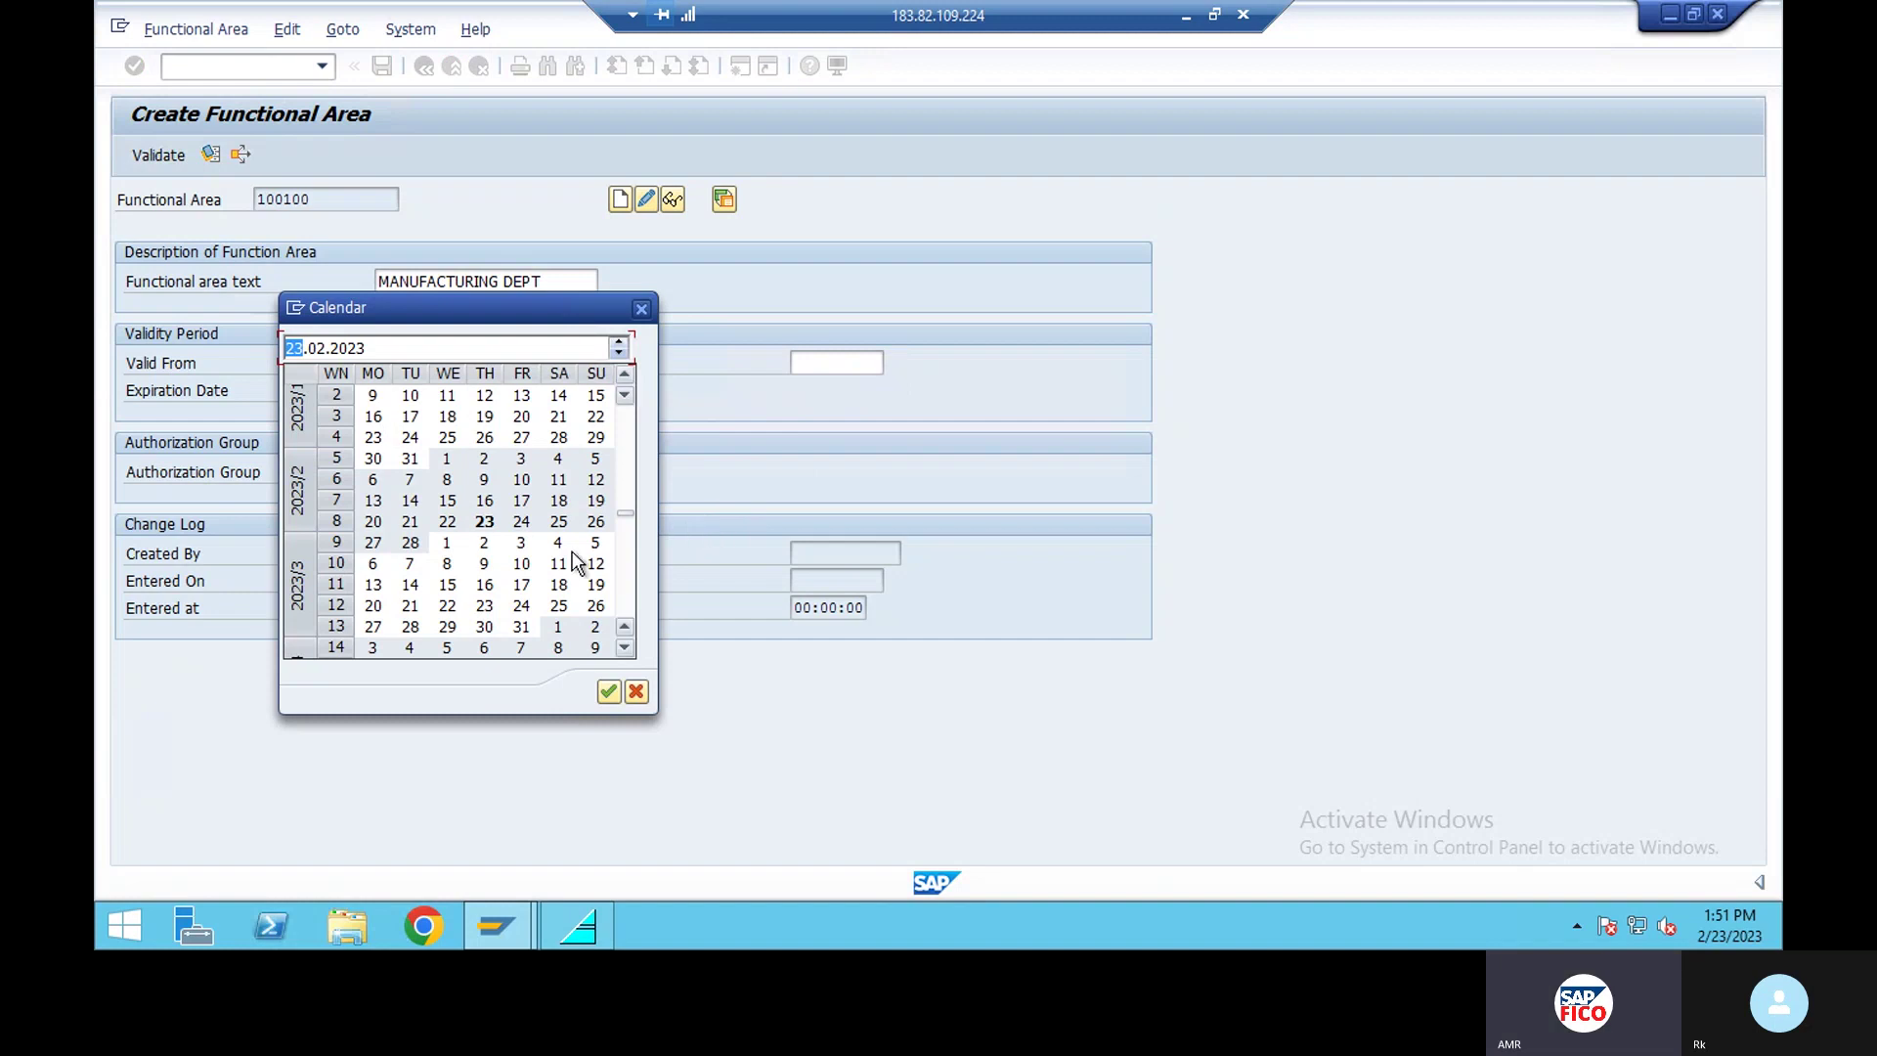
pyautogui.doubleClick(557, 627)
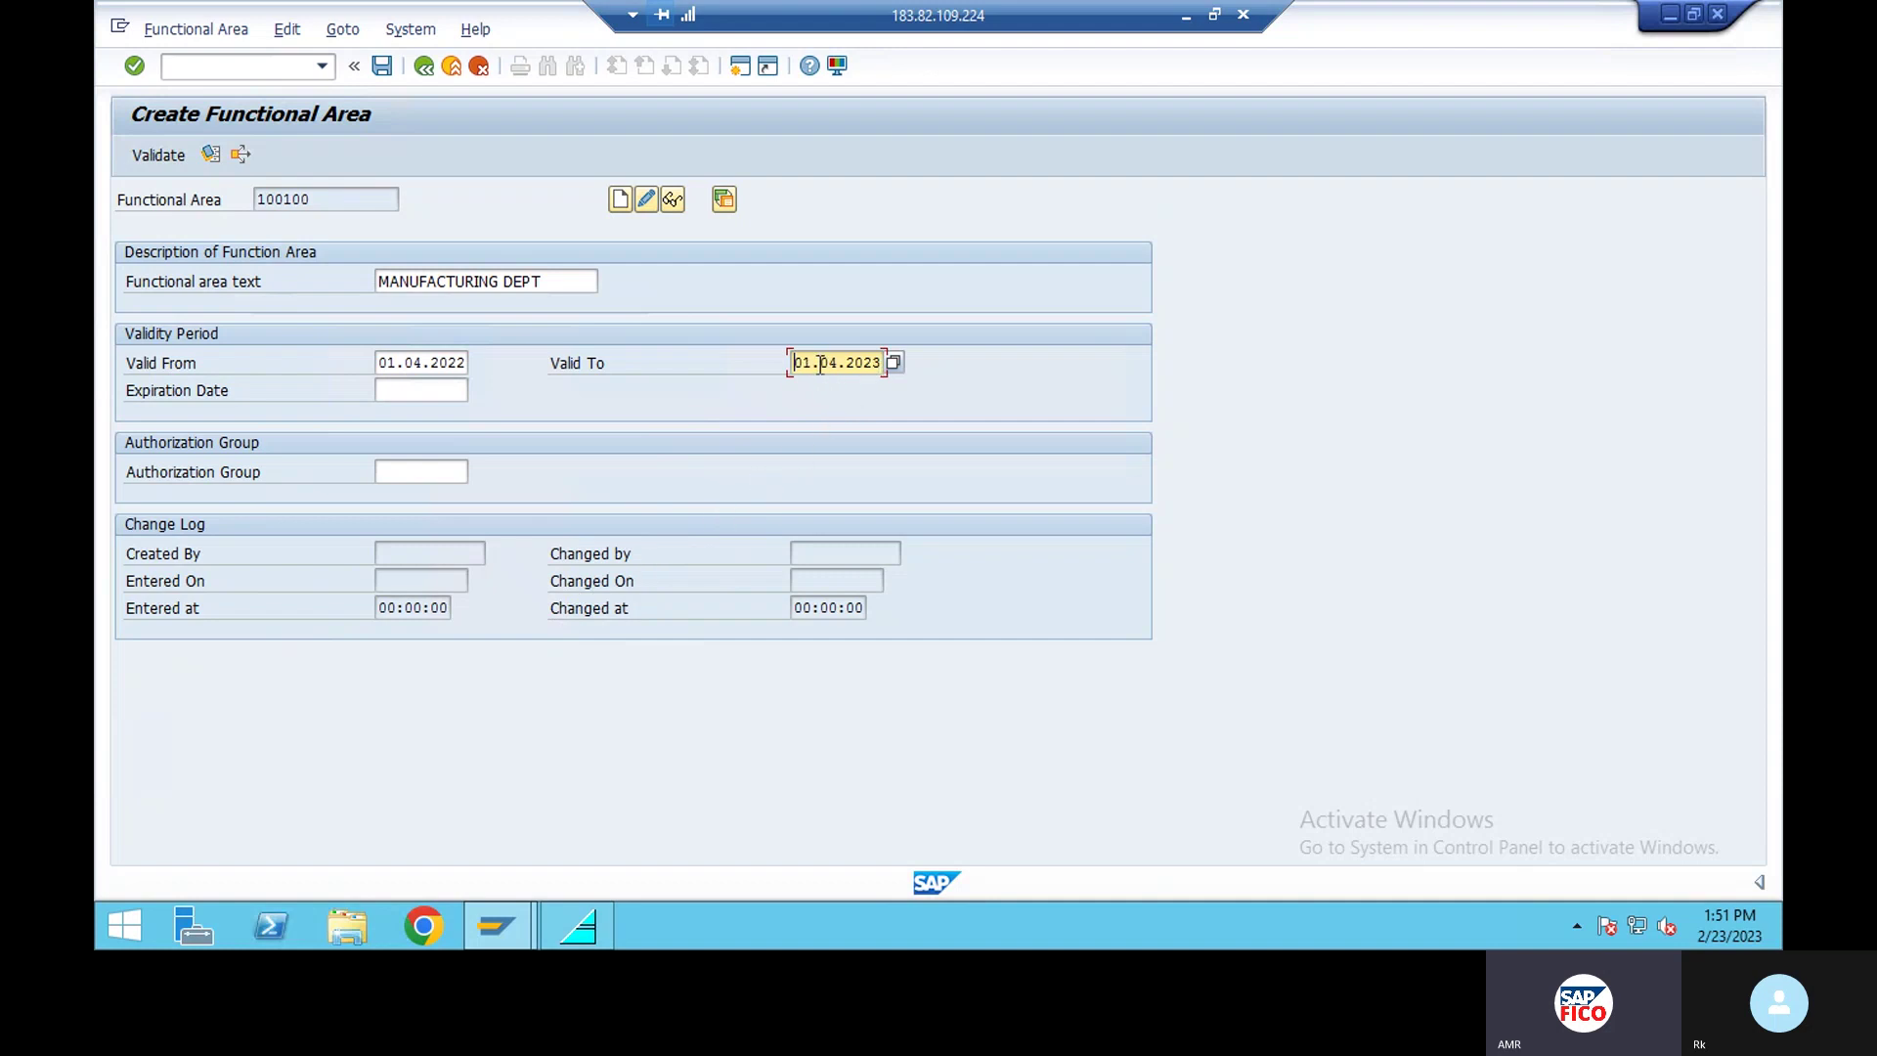
pyautogui.click(429, 393)
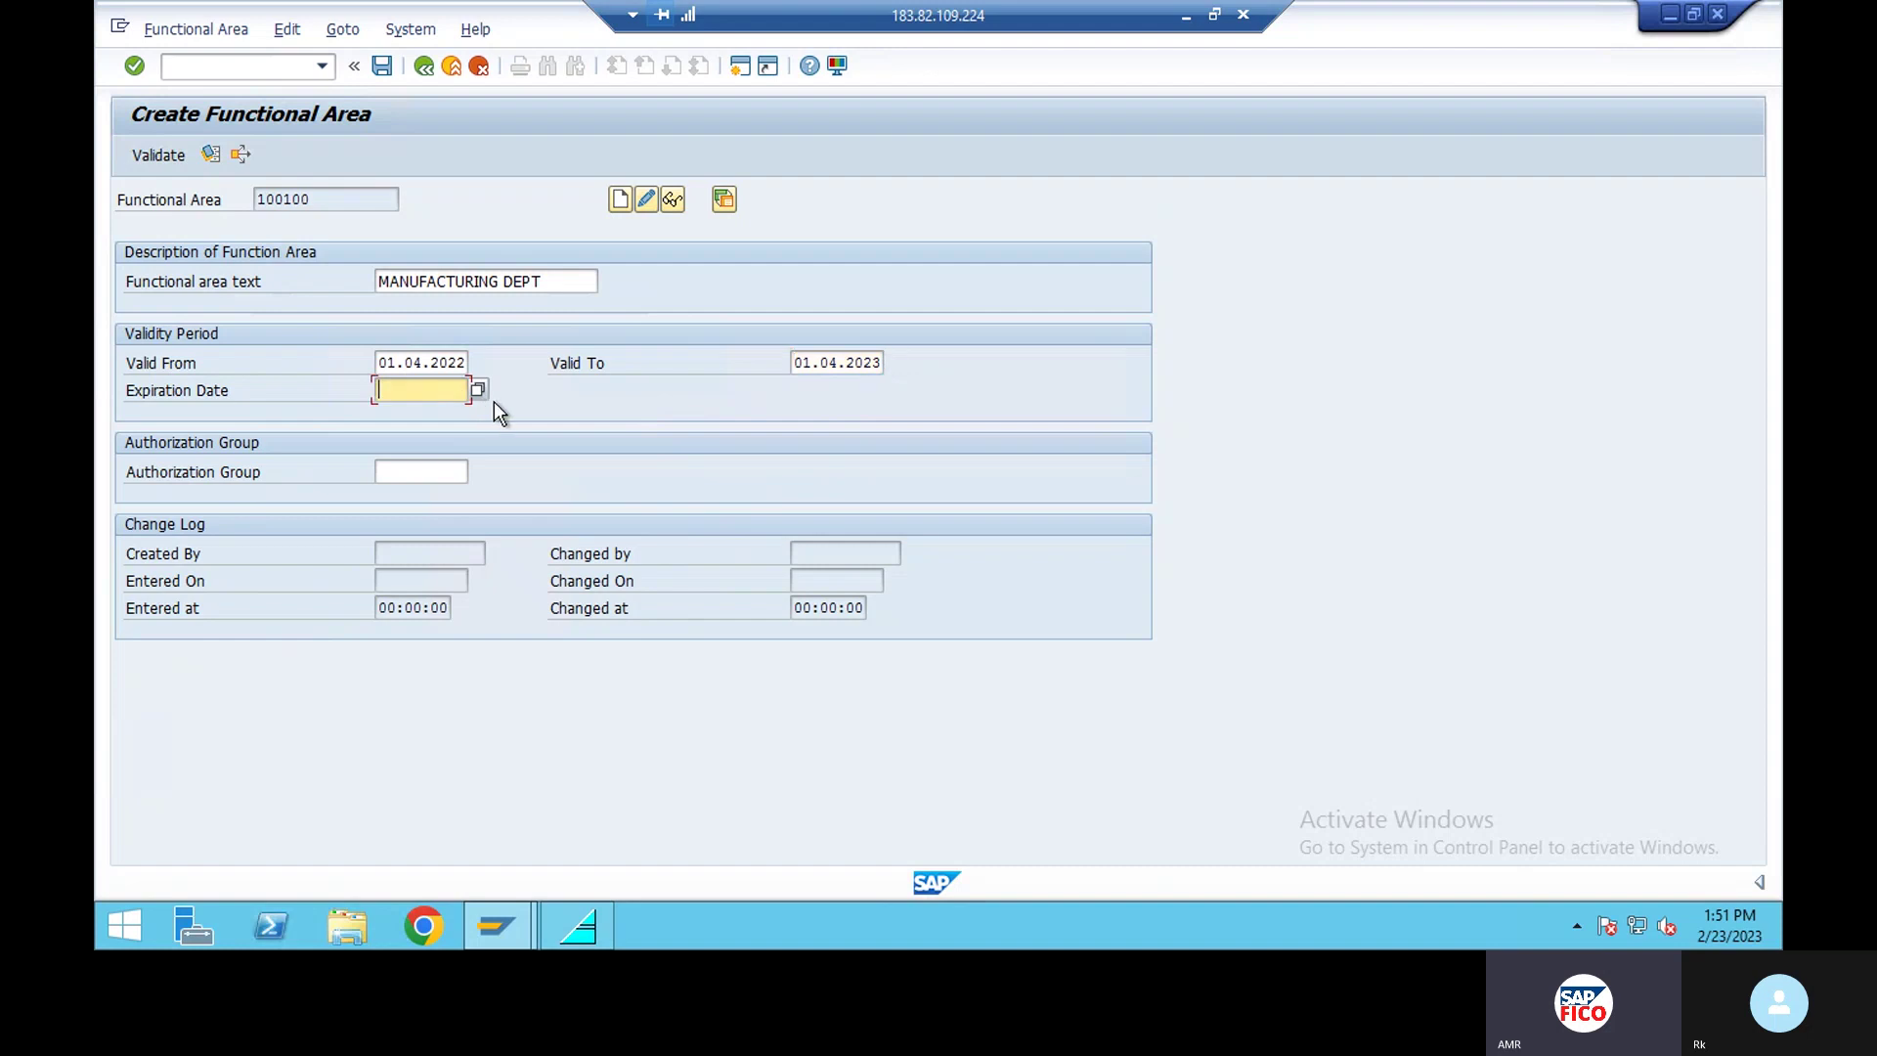
pyautogui.click(479, 391)
pyautogui.doubleClick(560, 629)
pyautogui.click(381, 66)
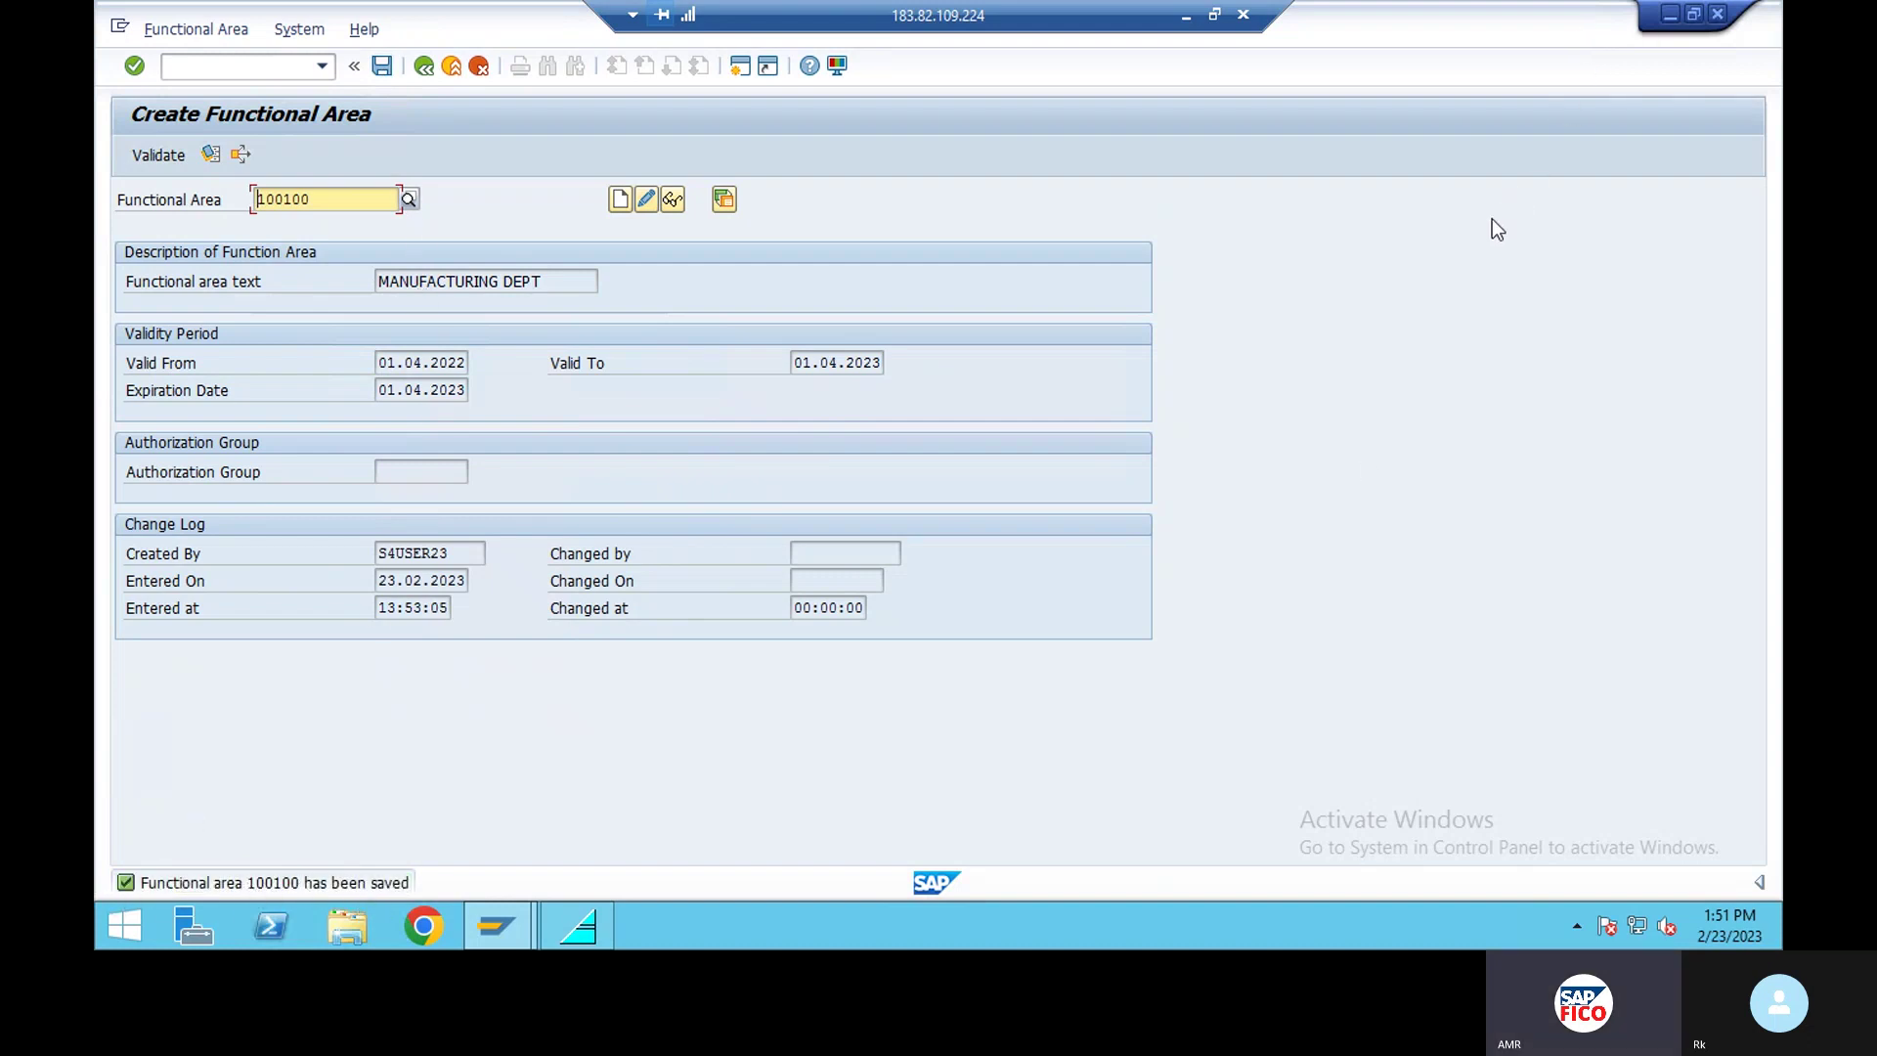
# Consult the configuration steps slide and open transaction OB45 in place of the functional area transaction.
pyautogui.hotkey('alt', 'Tab')
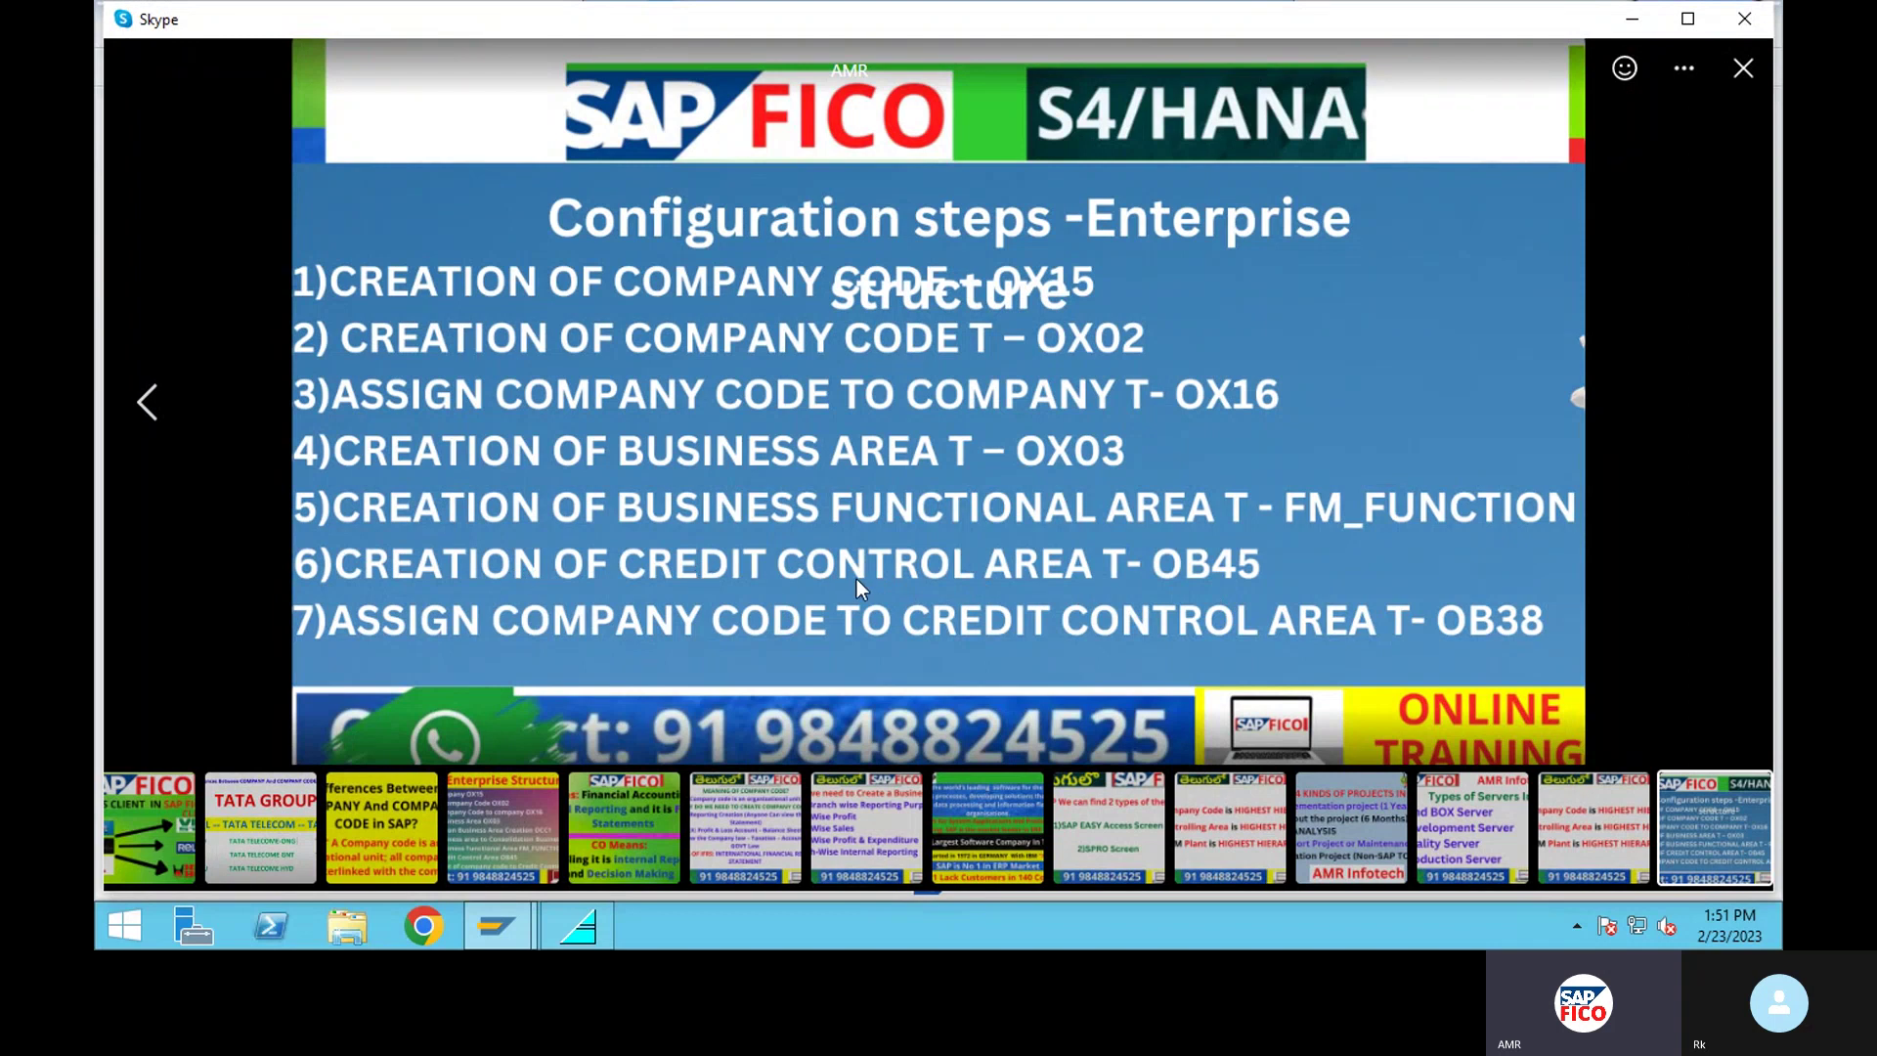
pyautogui.click(1633, 21)
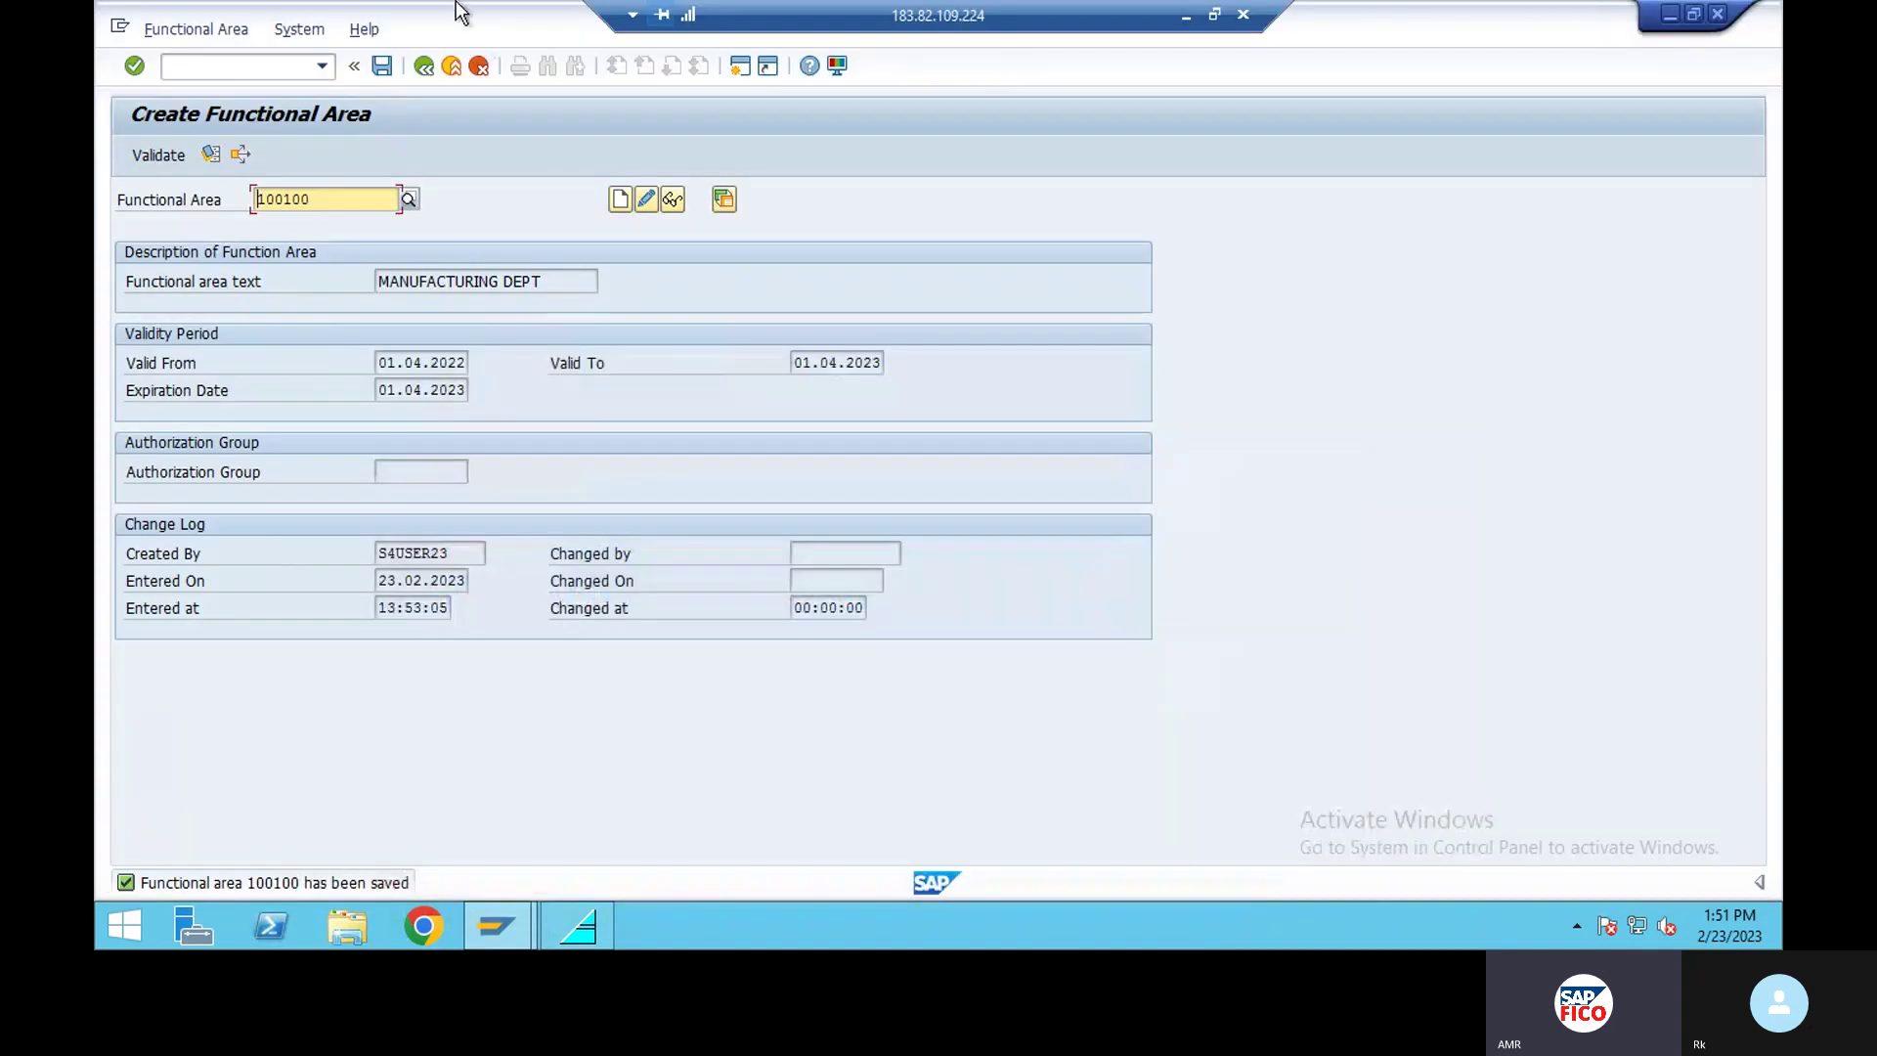
pyautogui.click(194, 66)
pyautogui.write('/')
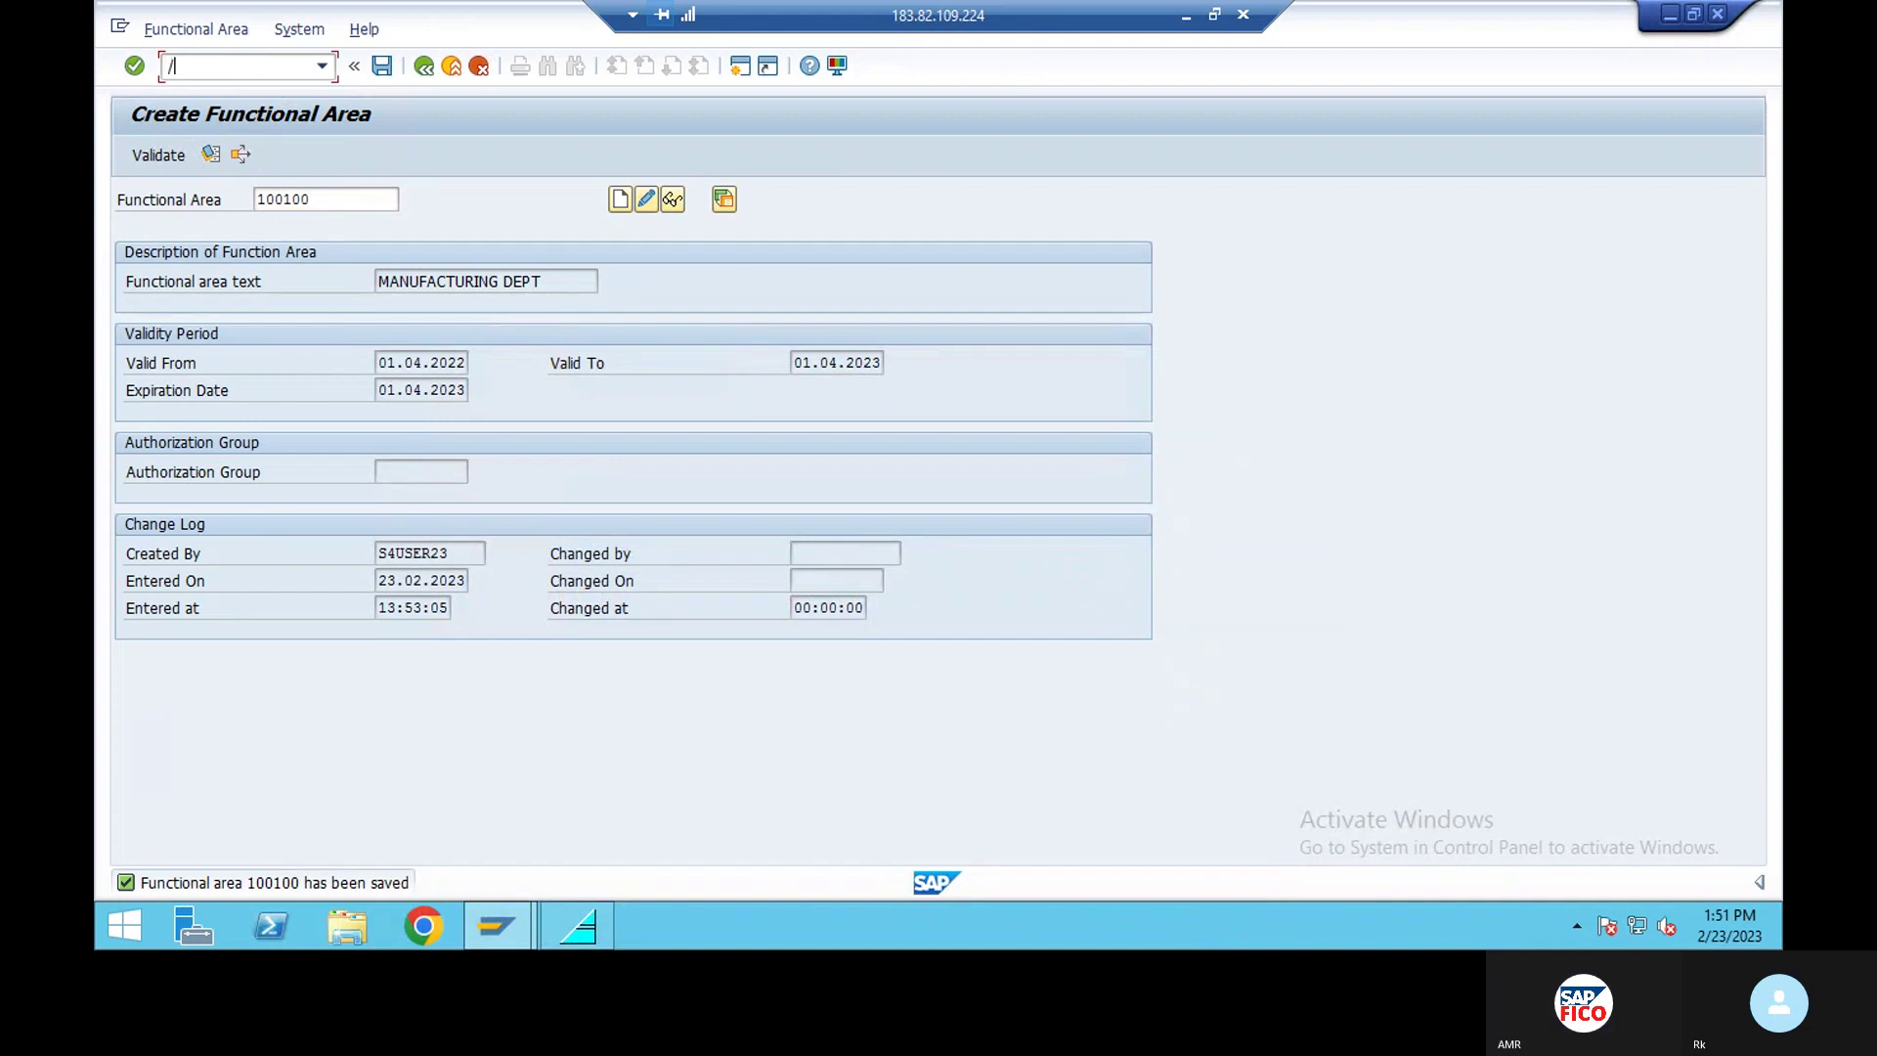
pyautogui.write('NOB45')
pyautogui.press('Return')
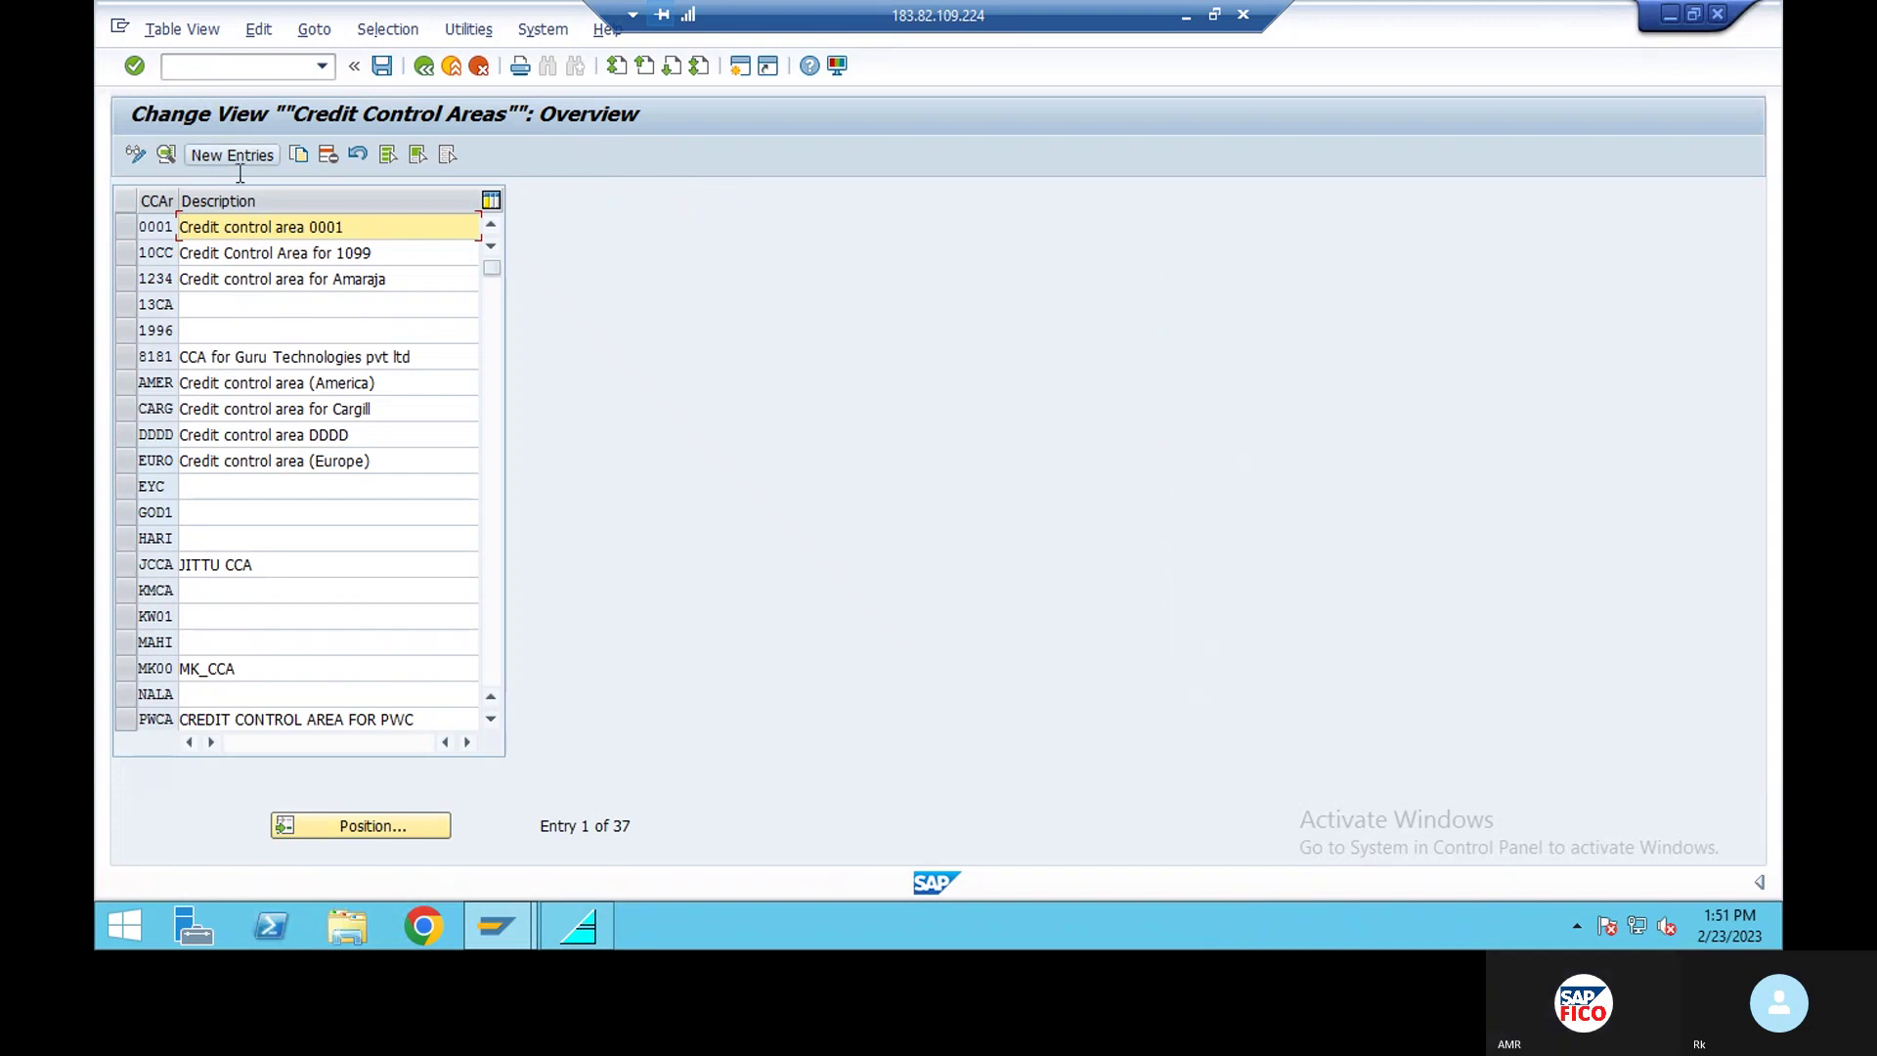
# Start a new credit control area entry MRFC with currency INR.
pyautogui.click(240, 152)
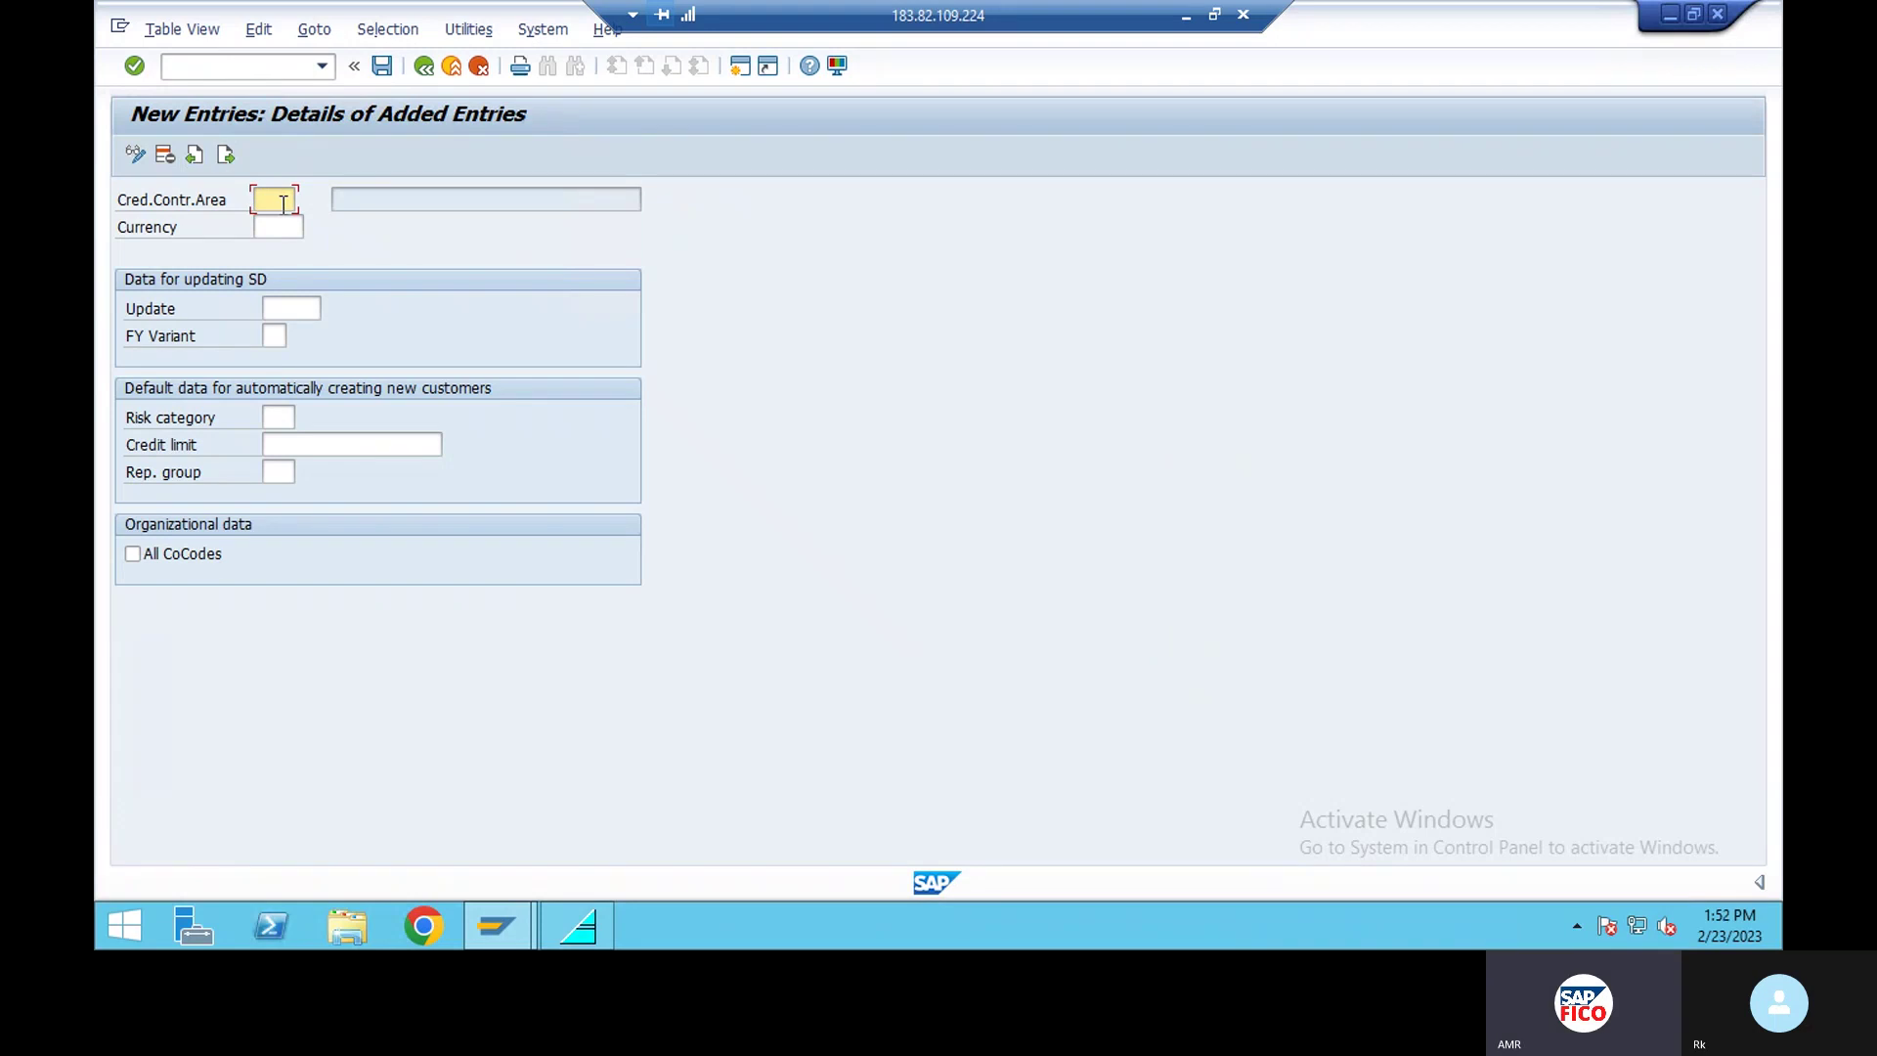
pyautogui.write('MR')
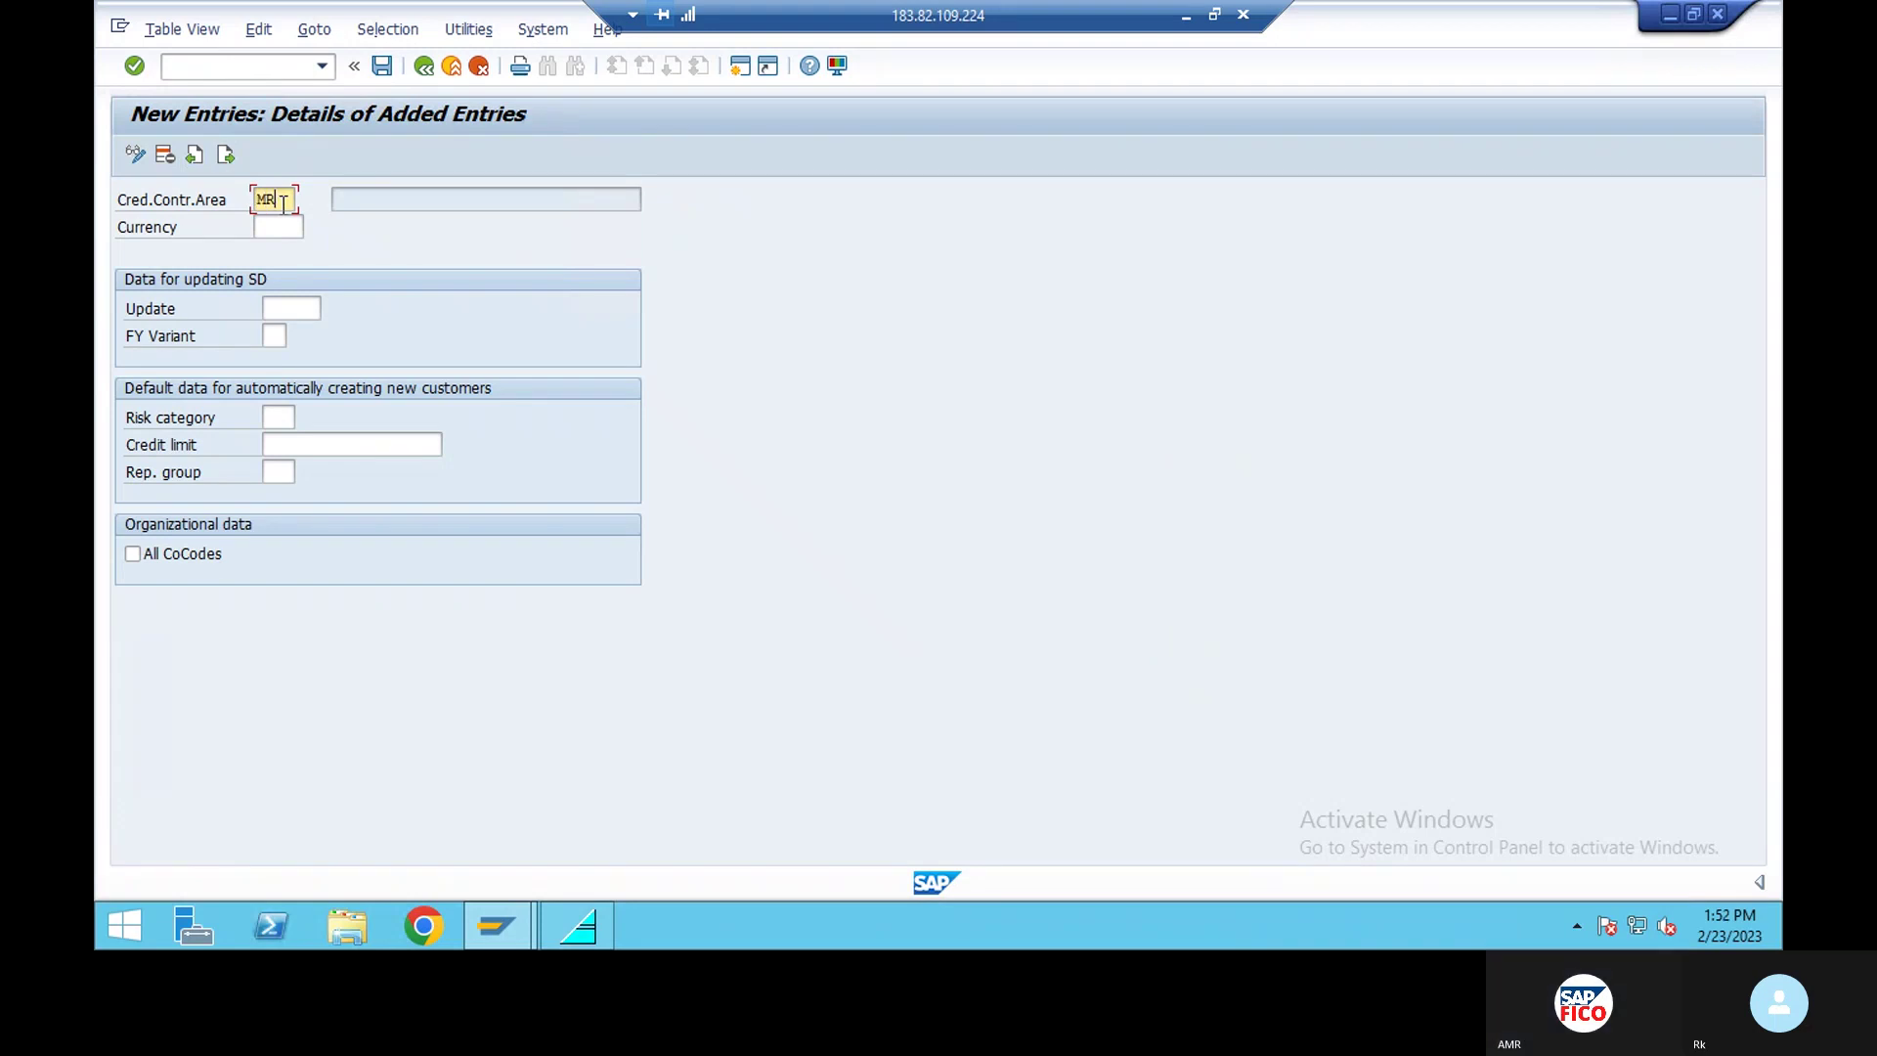
pyautogui.write('C')
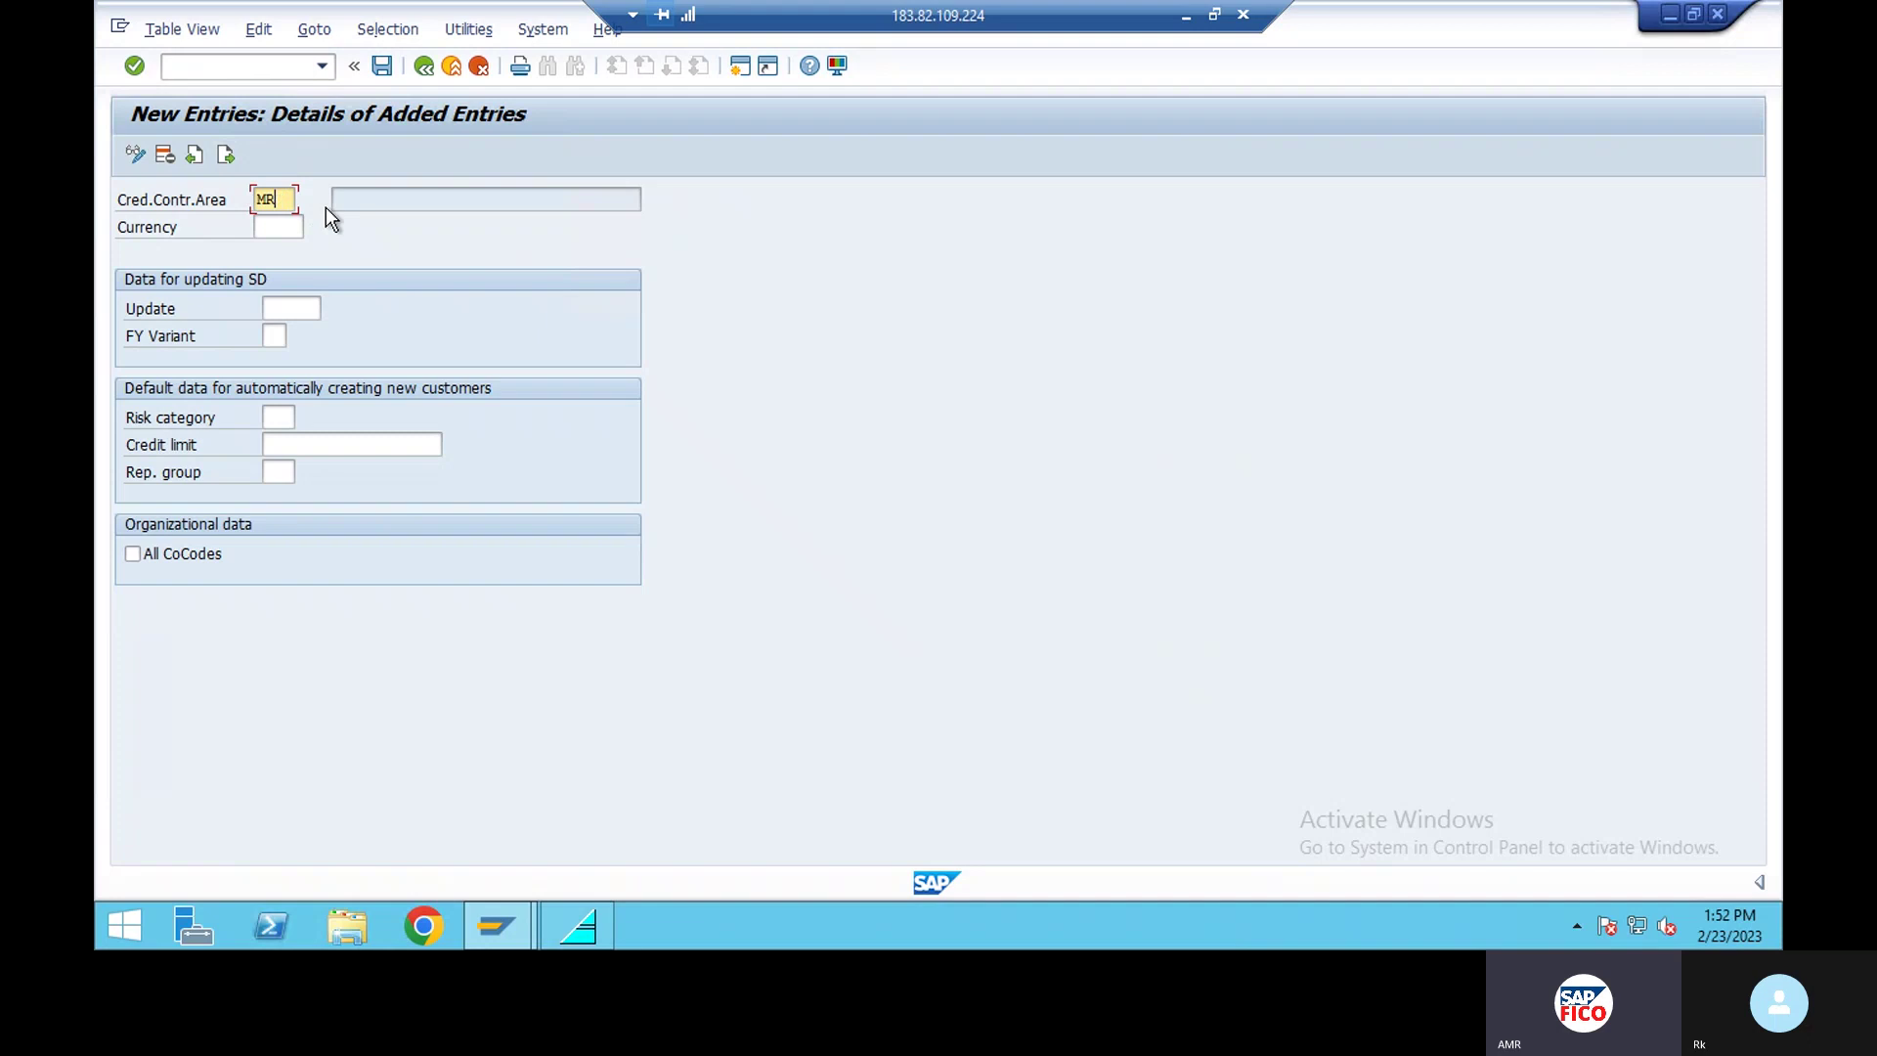
pyautogui.write('FC')
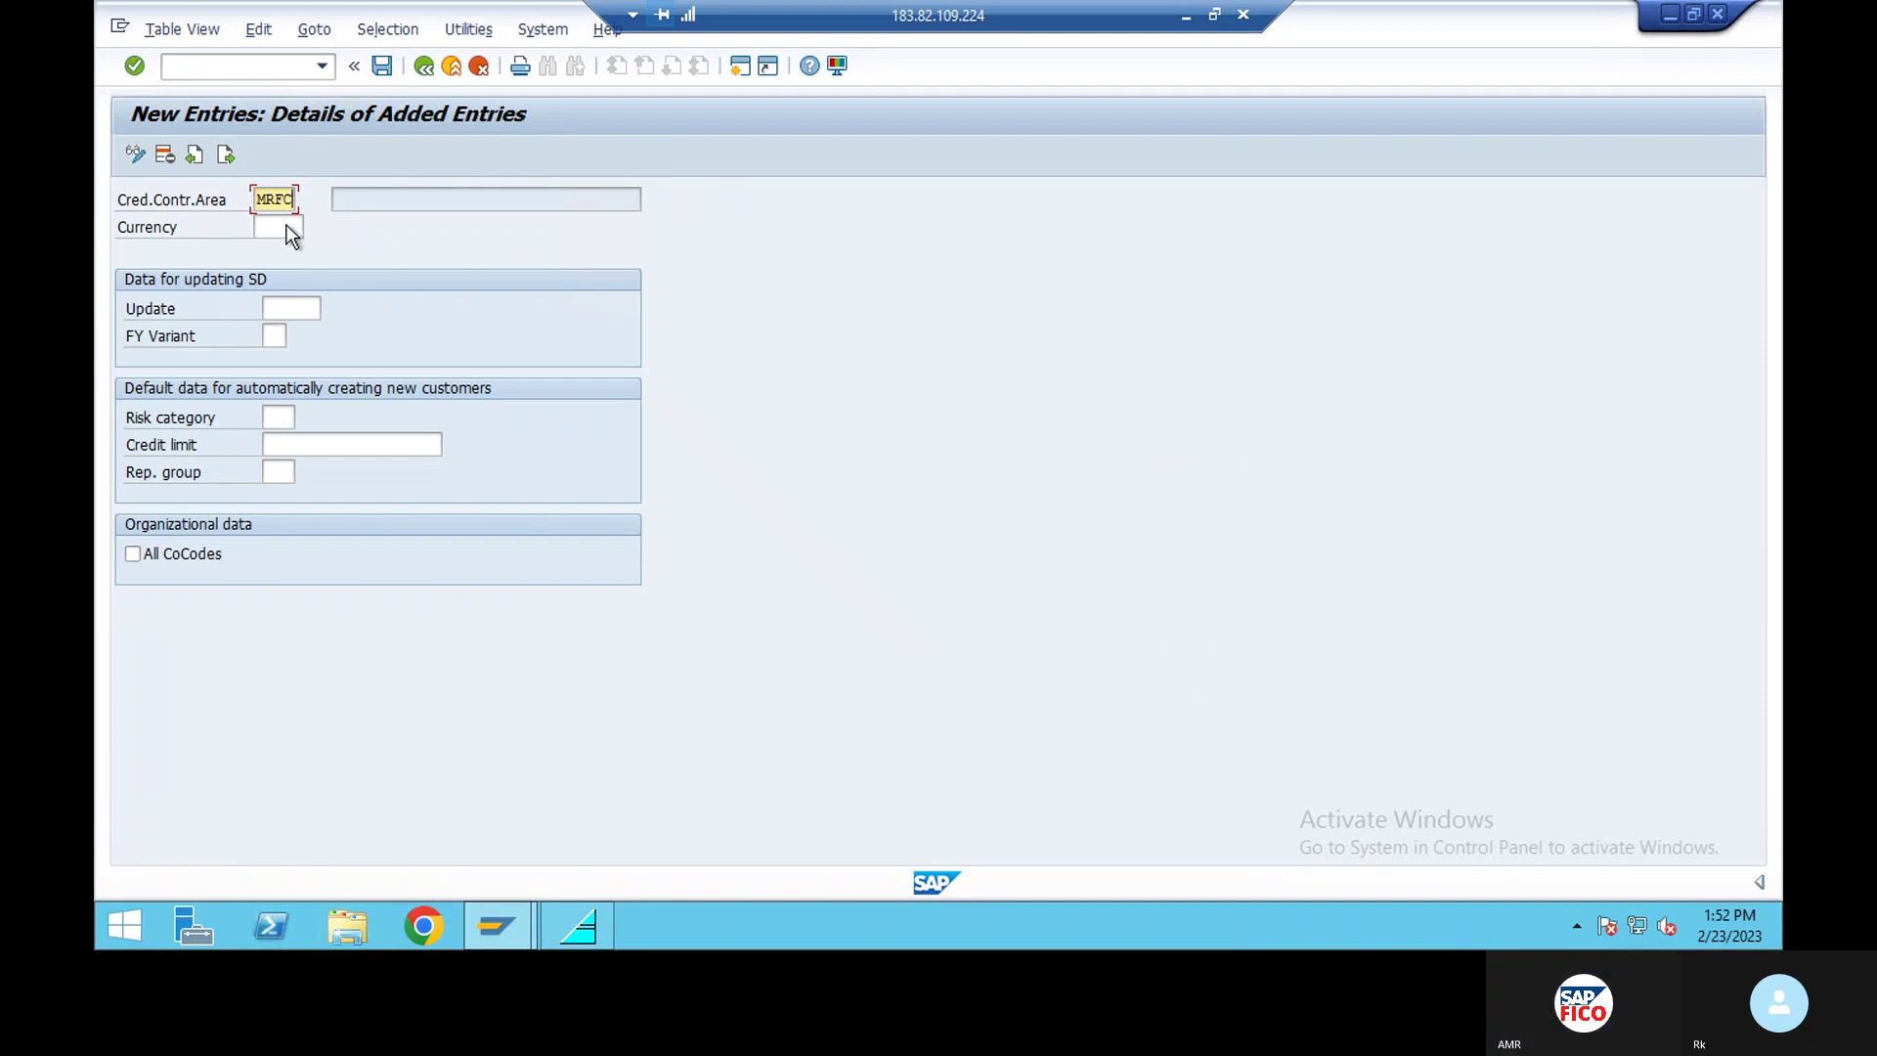
pyautogui.click(263, 226)
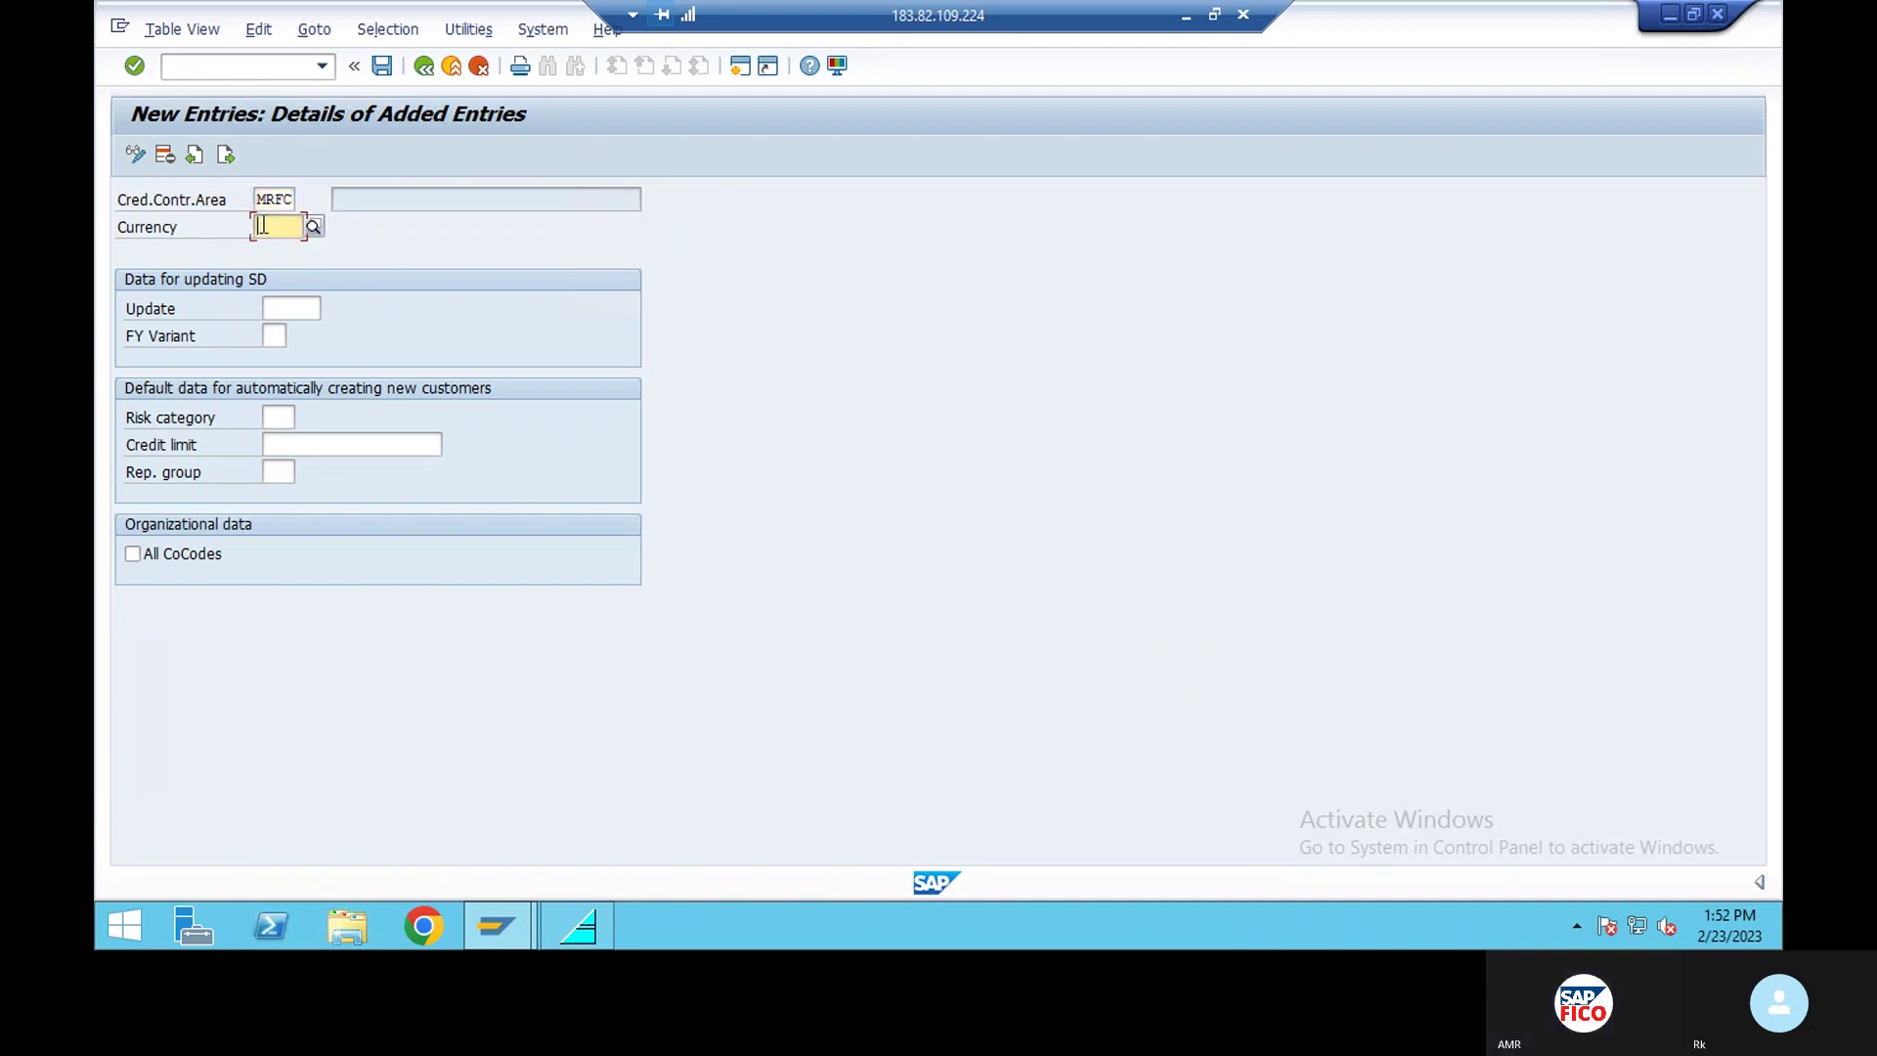
pyautogui.write('INR')
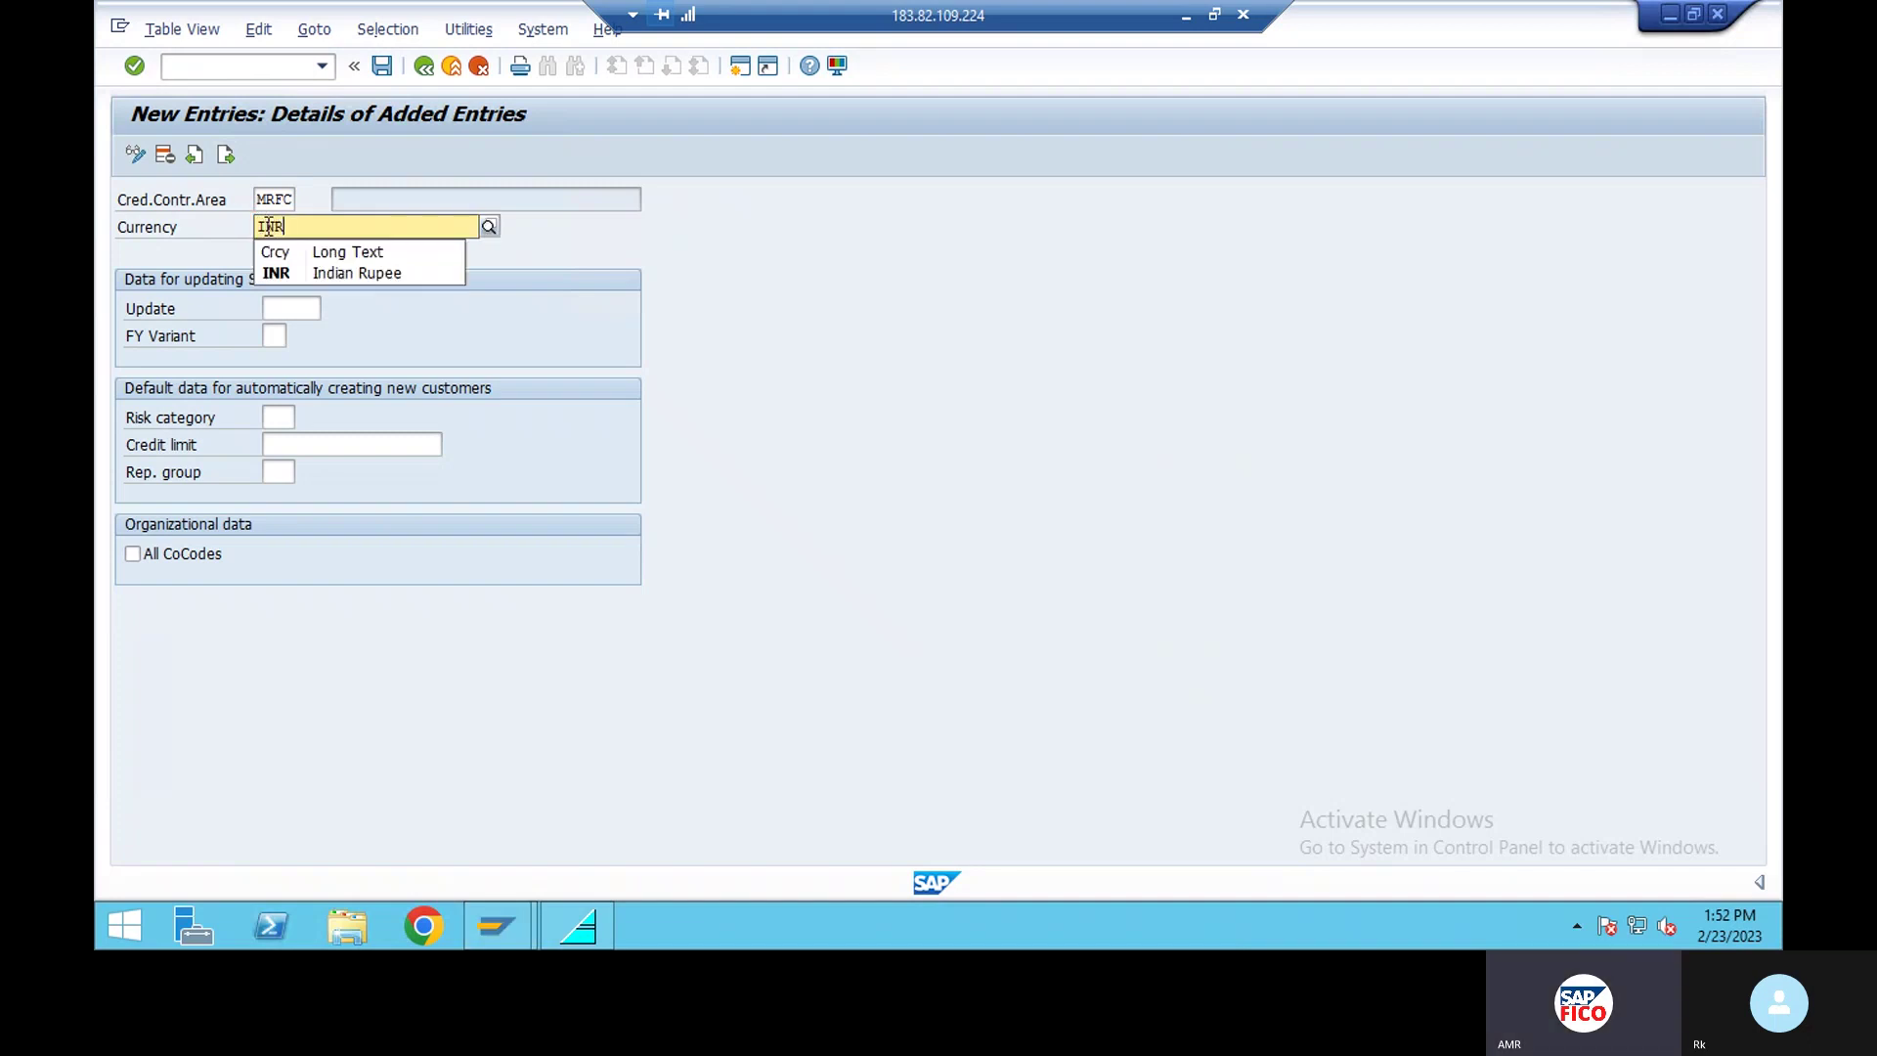
pyautogui.click(320, 273)
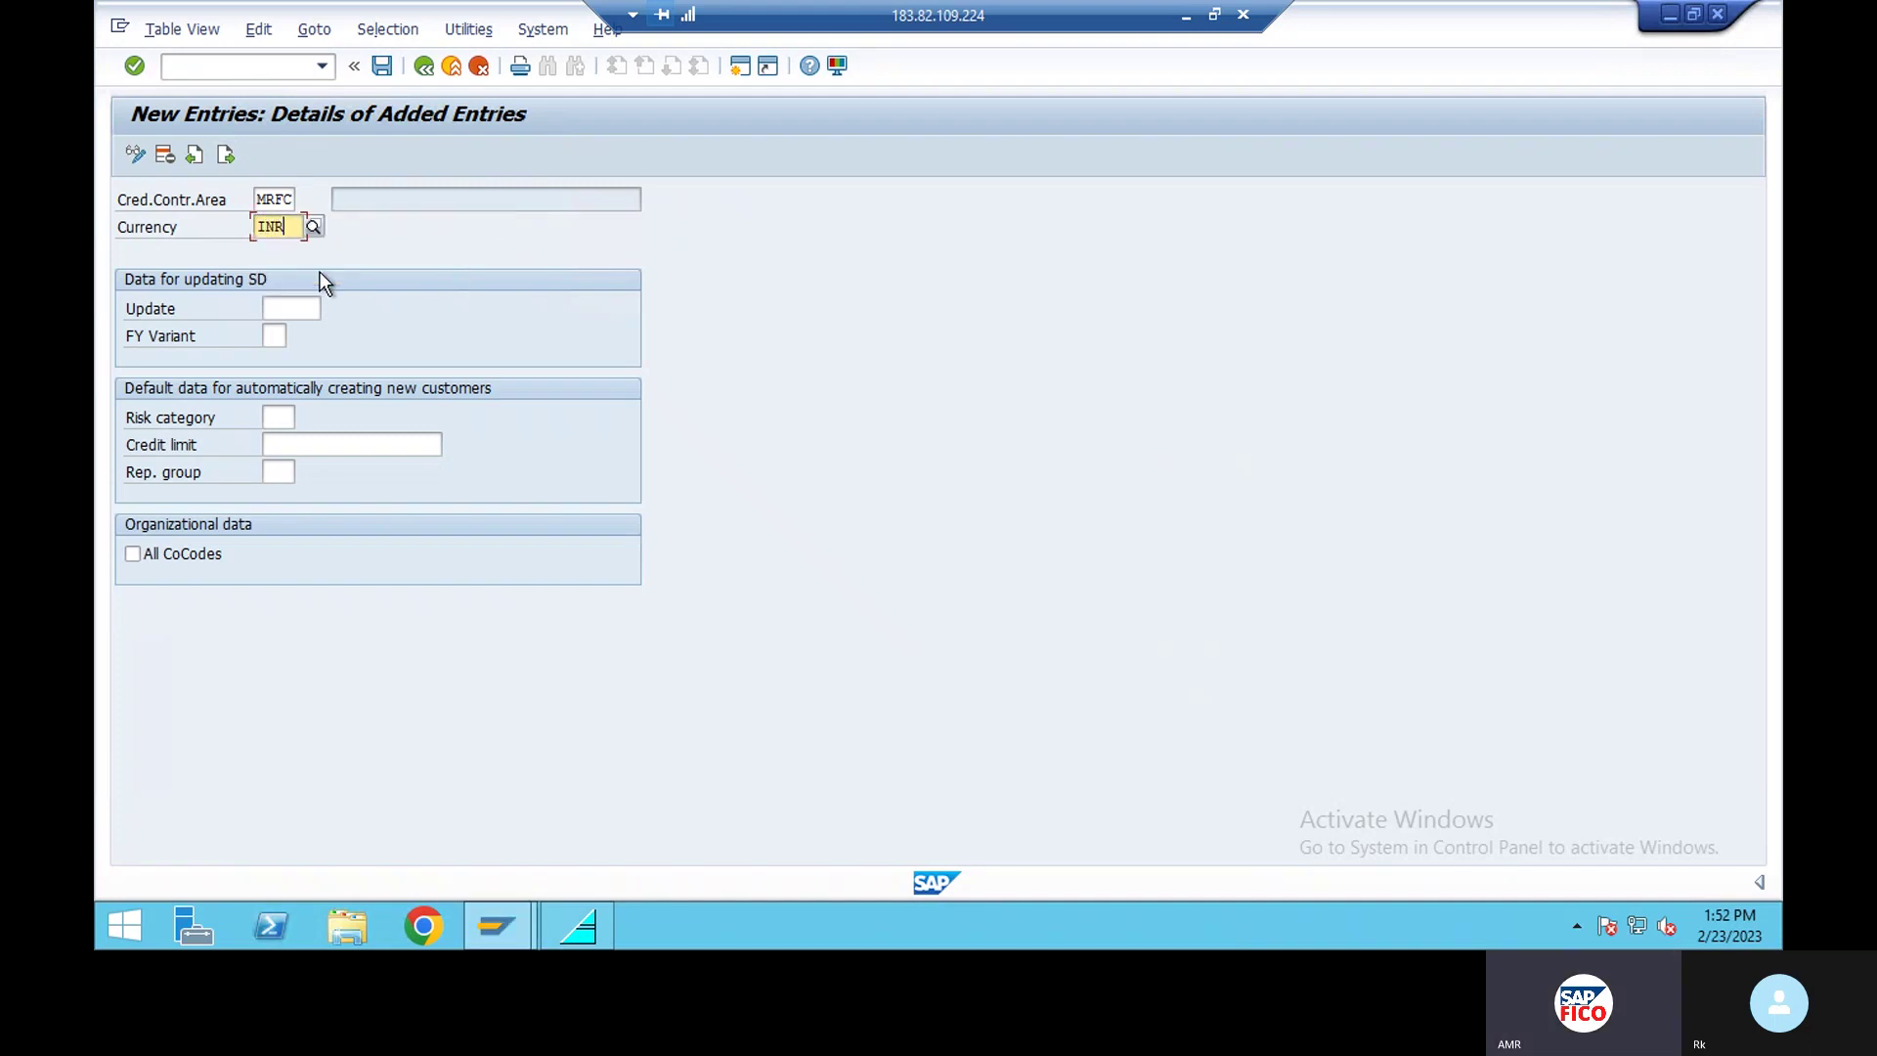
# Set the credit control area's default credit limit to 999999999 and save it under the ADANI GROUP CONFIGURATION customizing request.
pyautogui.click(281, 445)
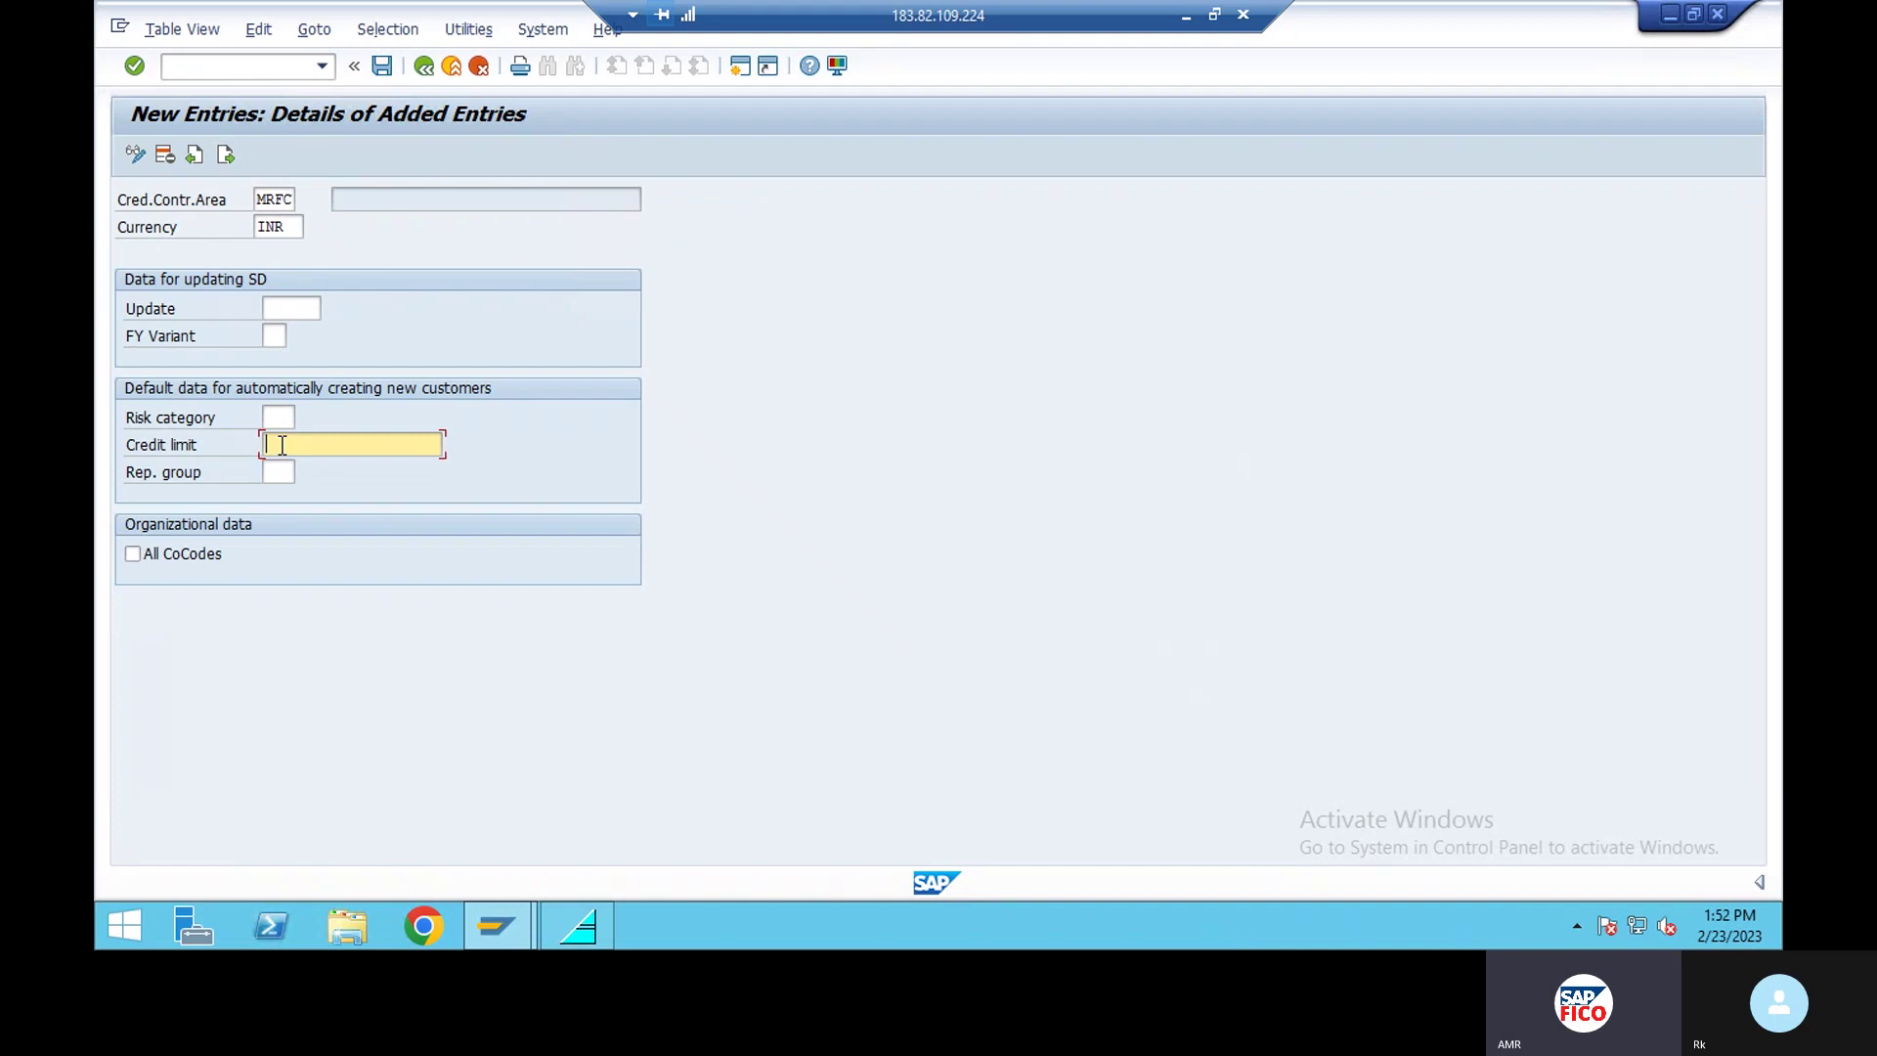
pyautogui.write('999999999')
pyautogui.press('Return')
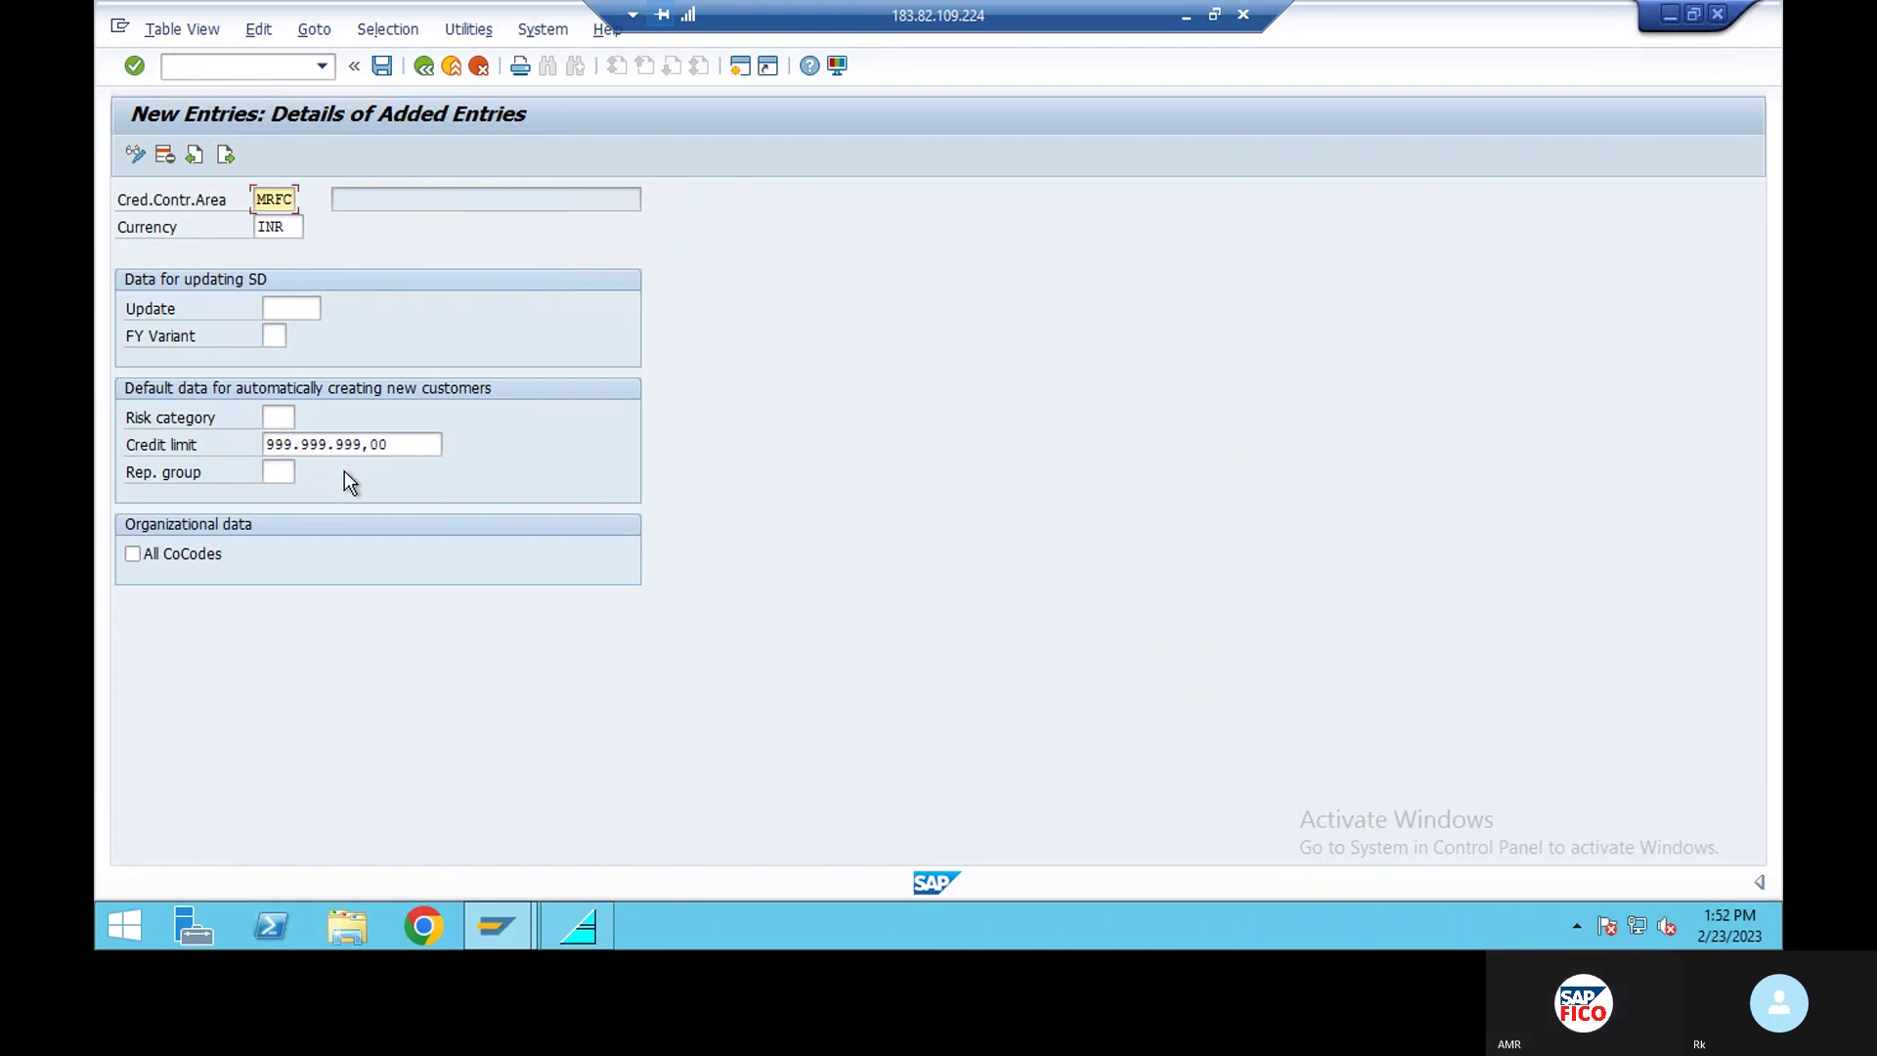
pyautogui.click(382, 65)
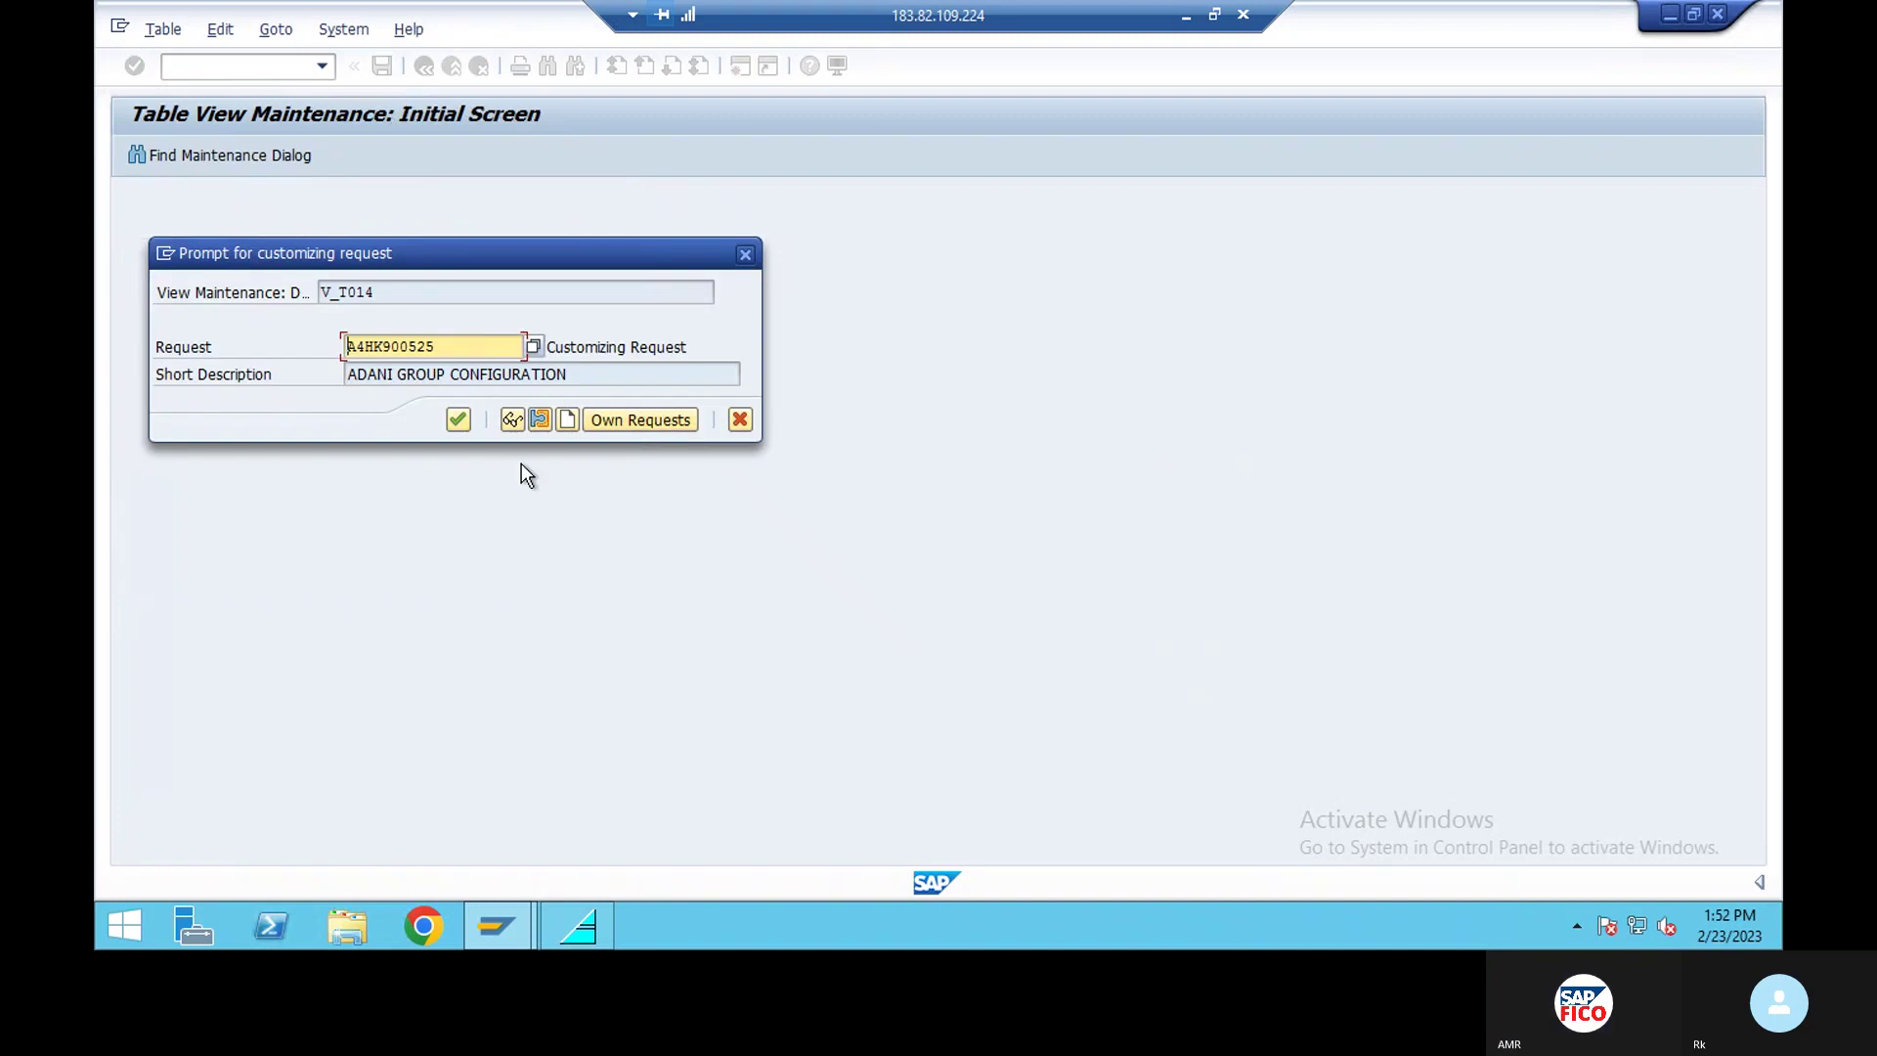
pyautogui.click(457, 420)
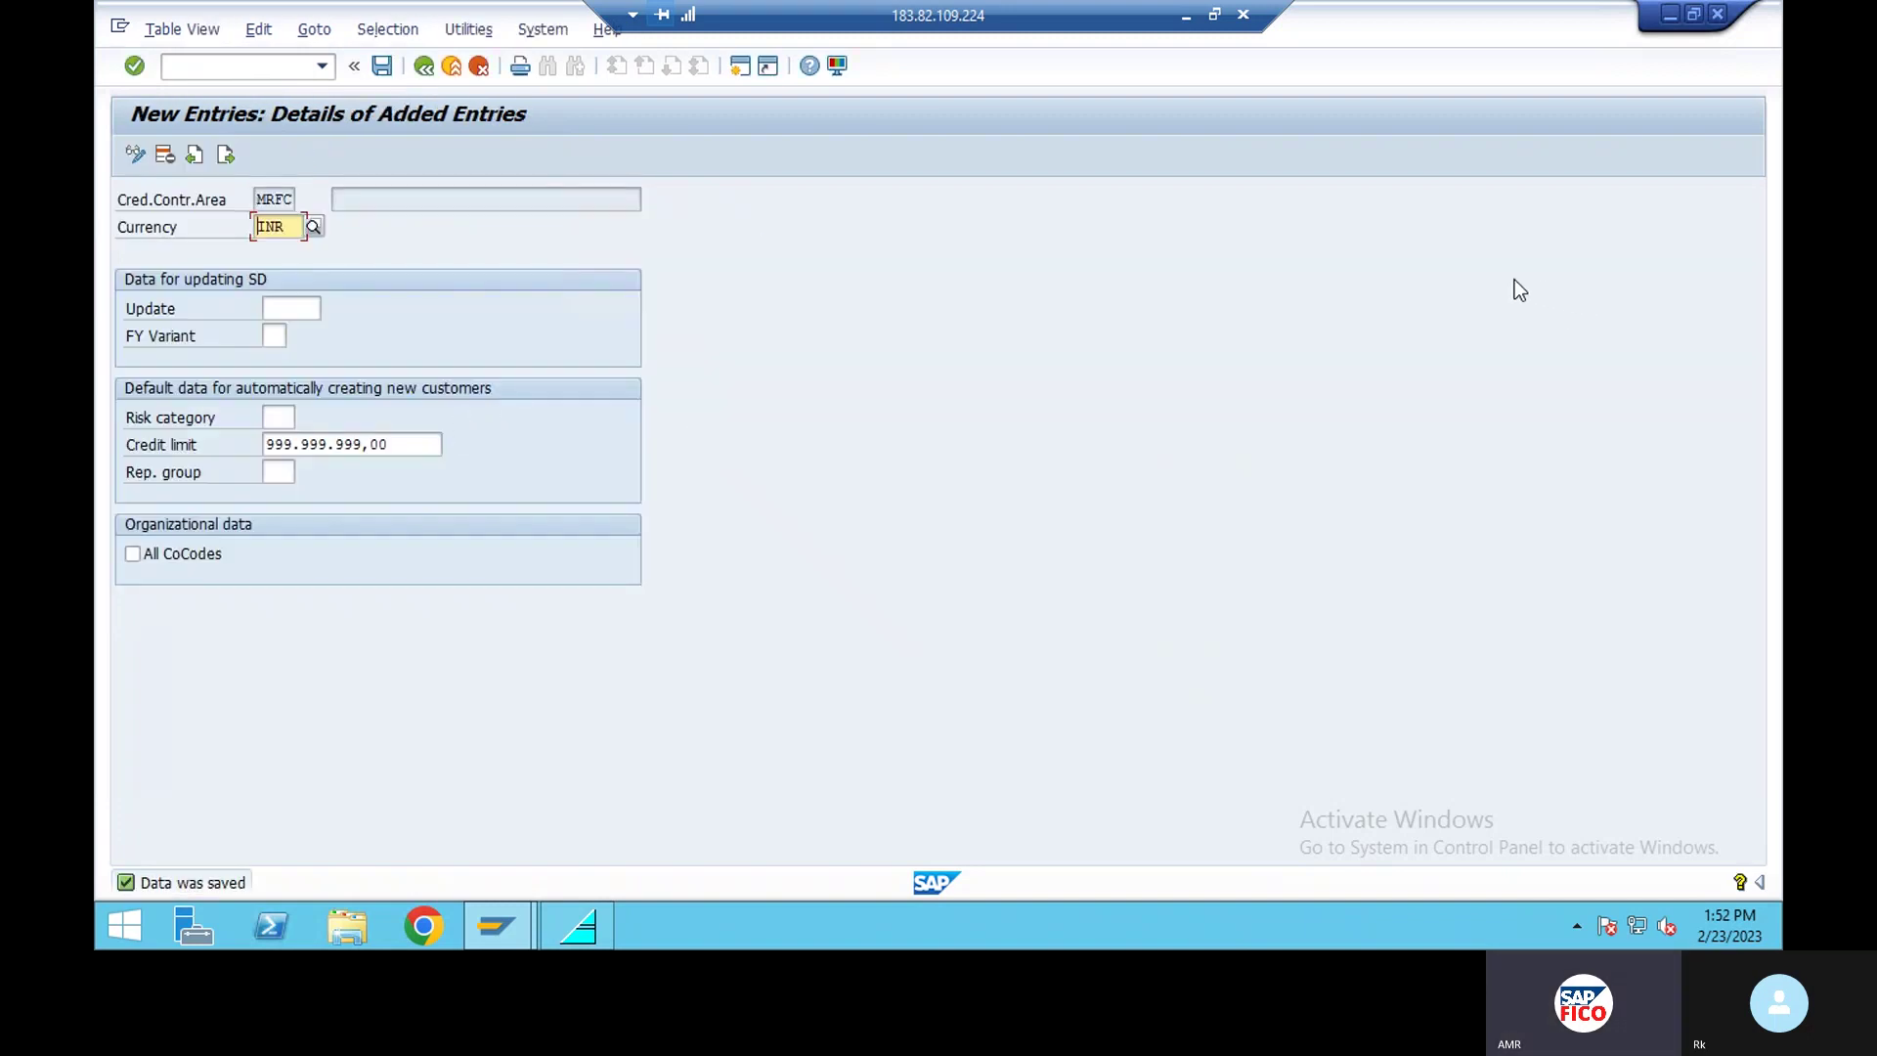
# Check the configuration steps slide and open transaction OB38 in place of the credit control area entry.
pyautogui.hotkey('alt', 'Tab')
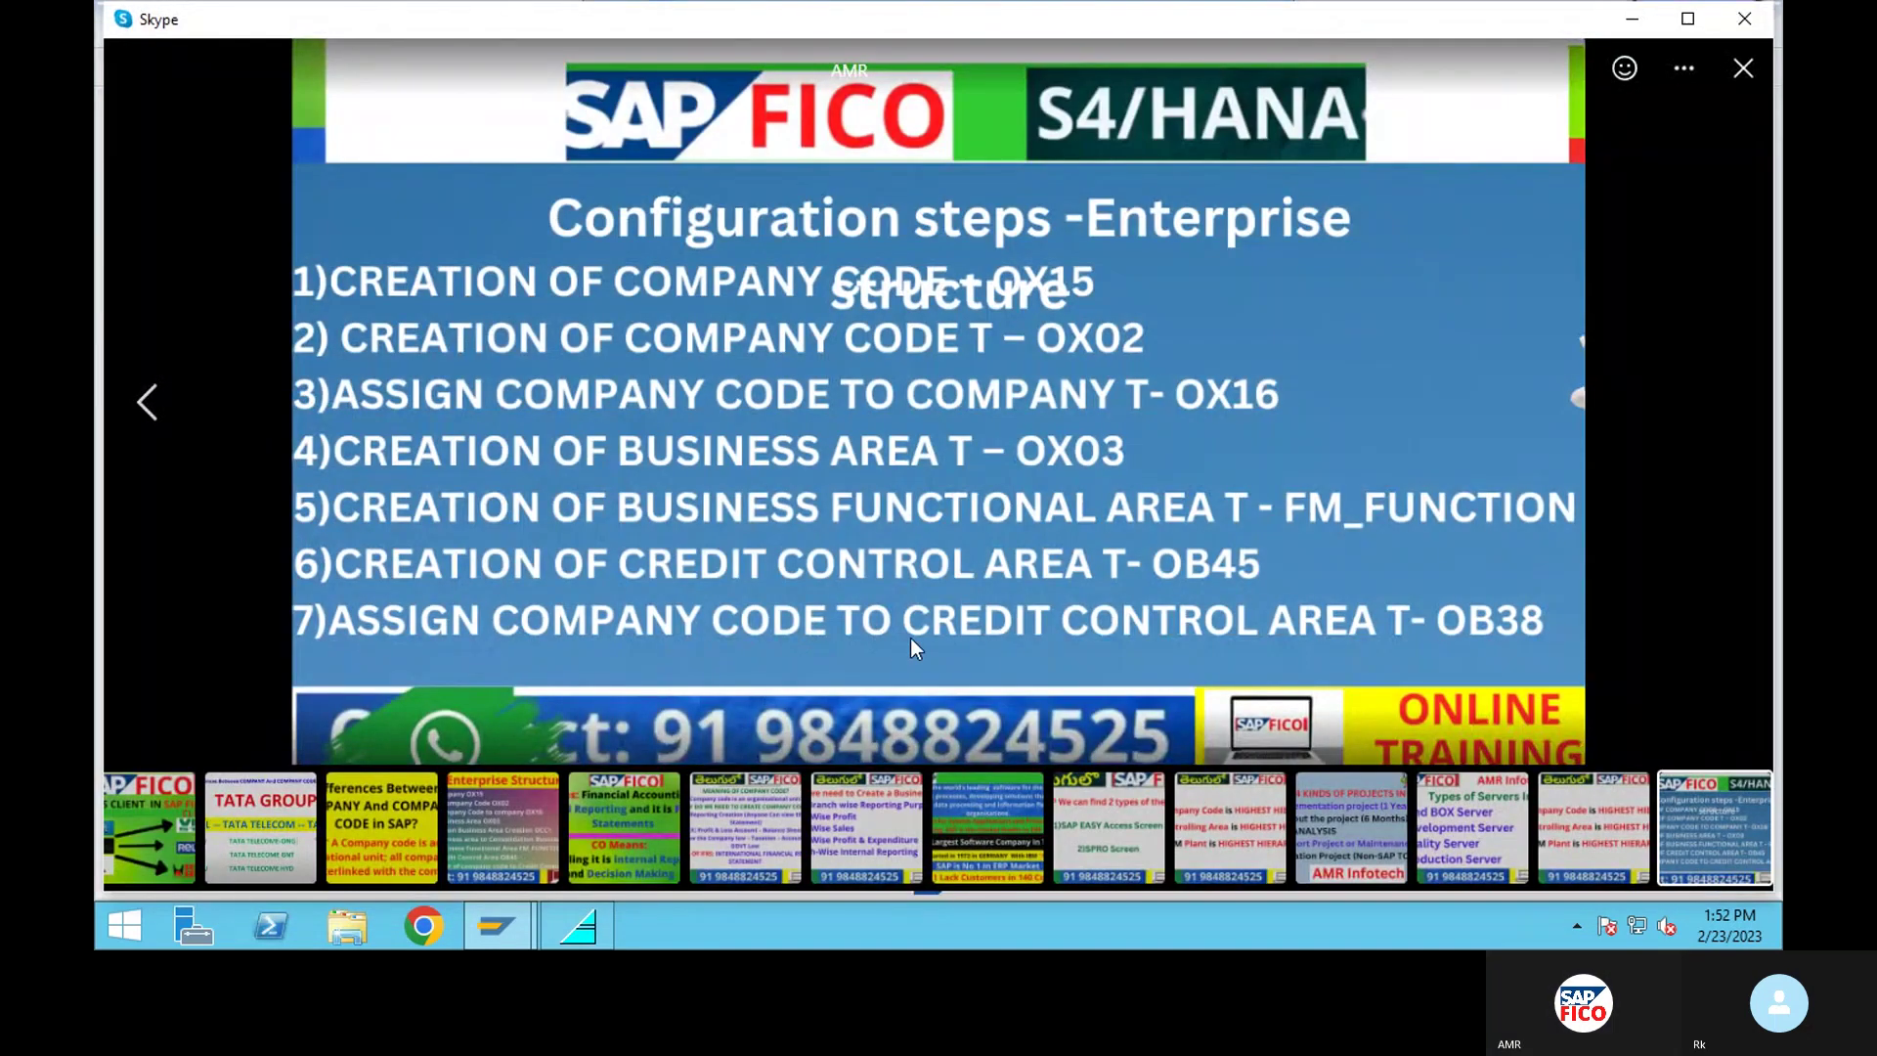
pyautogui.click(1622, 19)
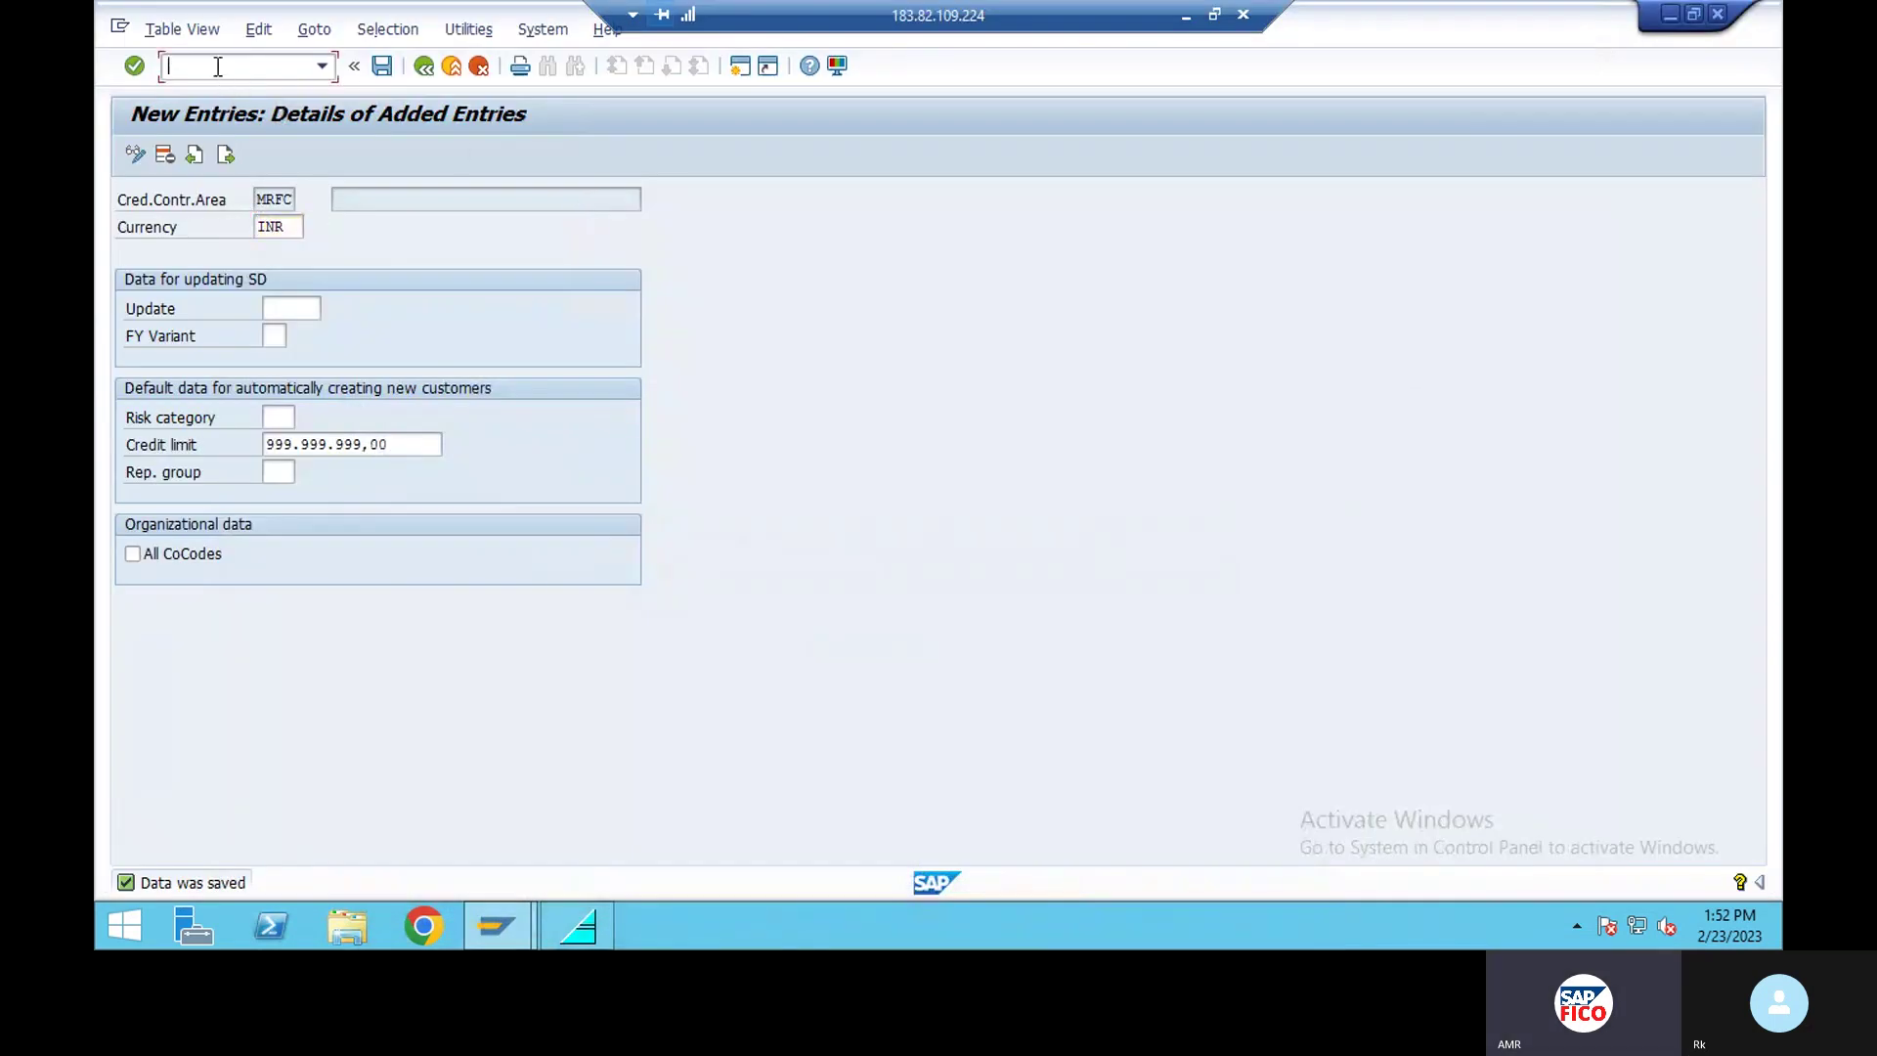
pyautogui.write('/NOB38')
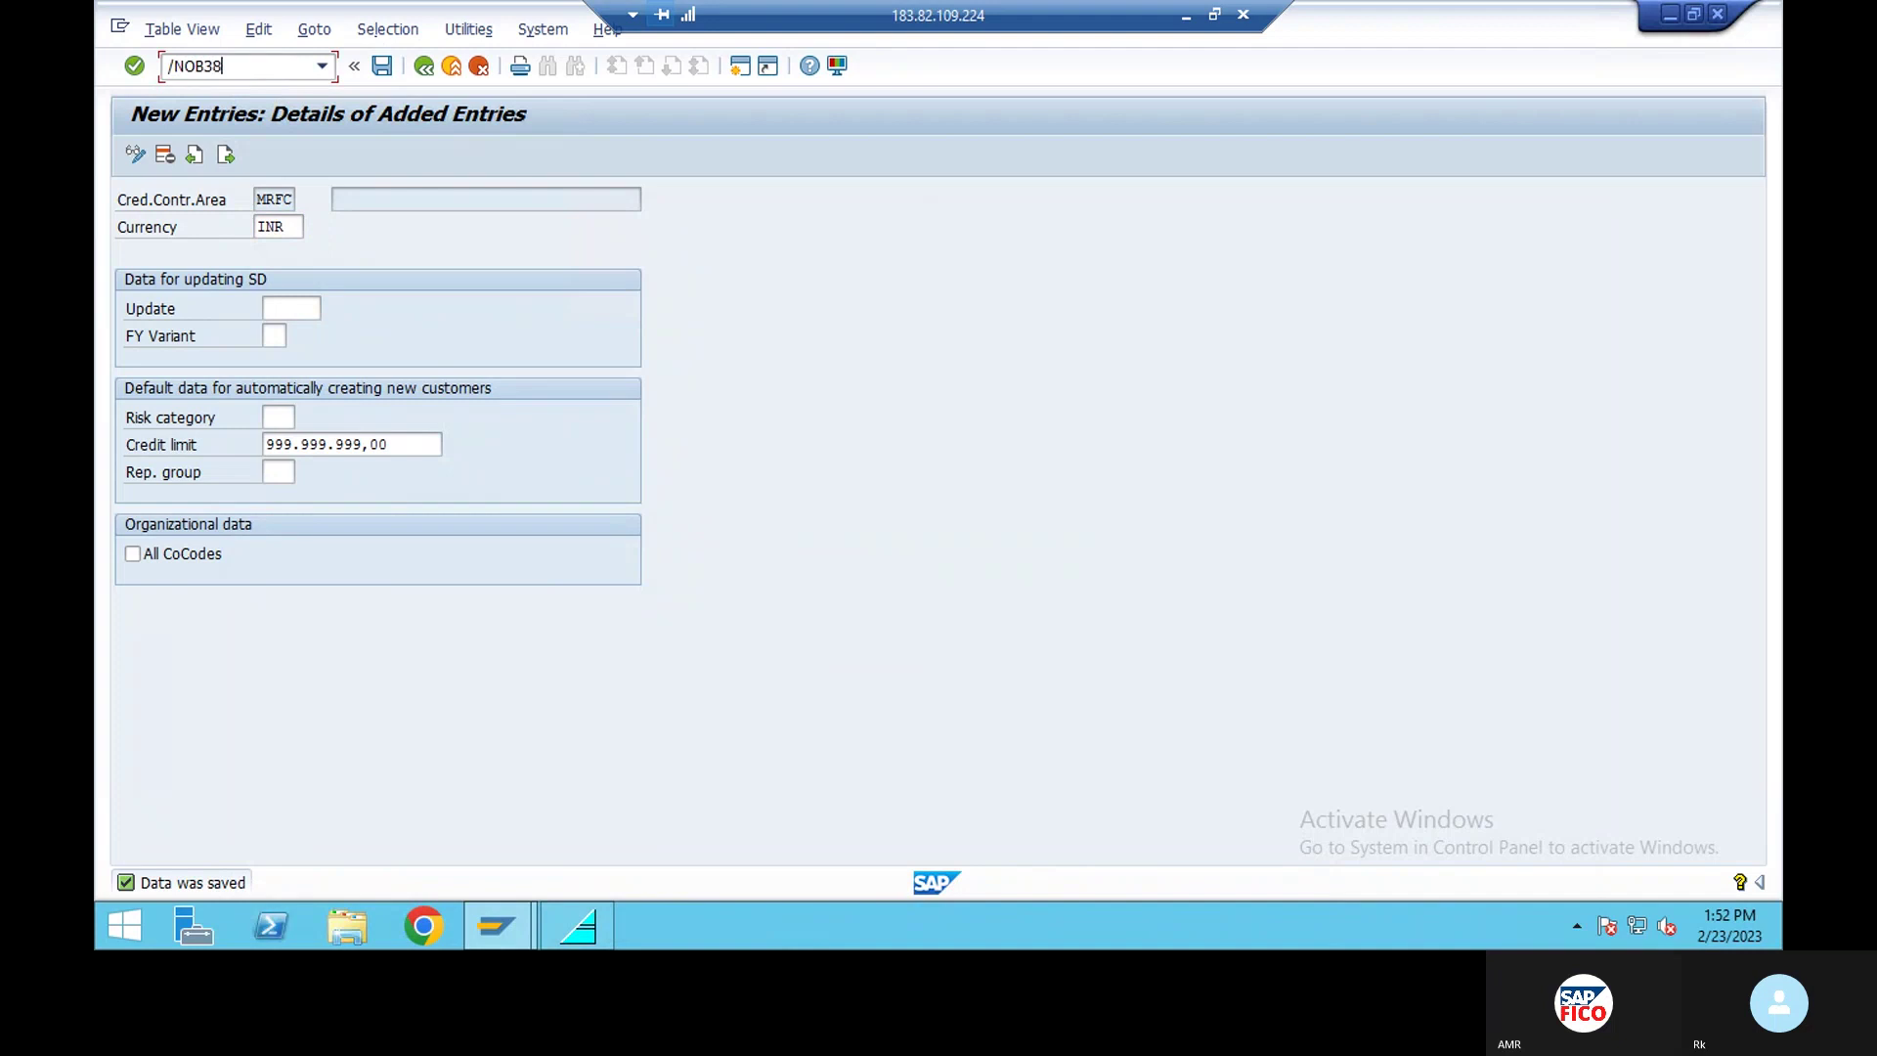
pyautogui.press('Return')
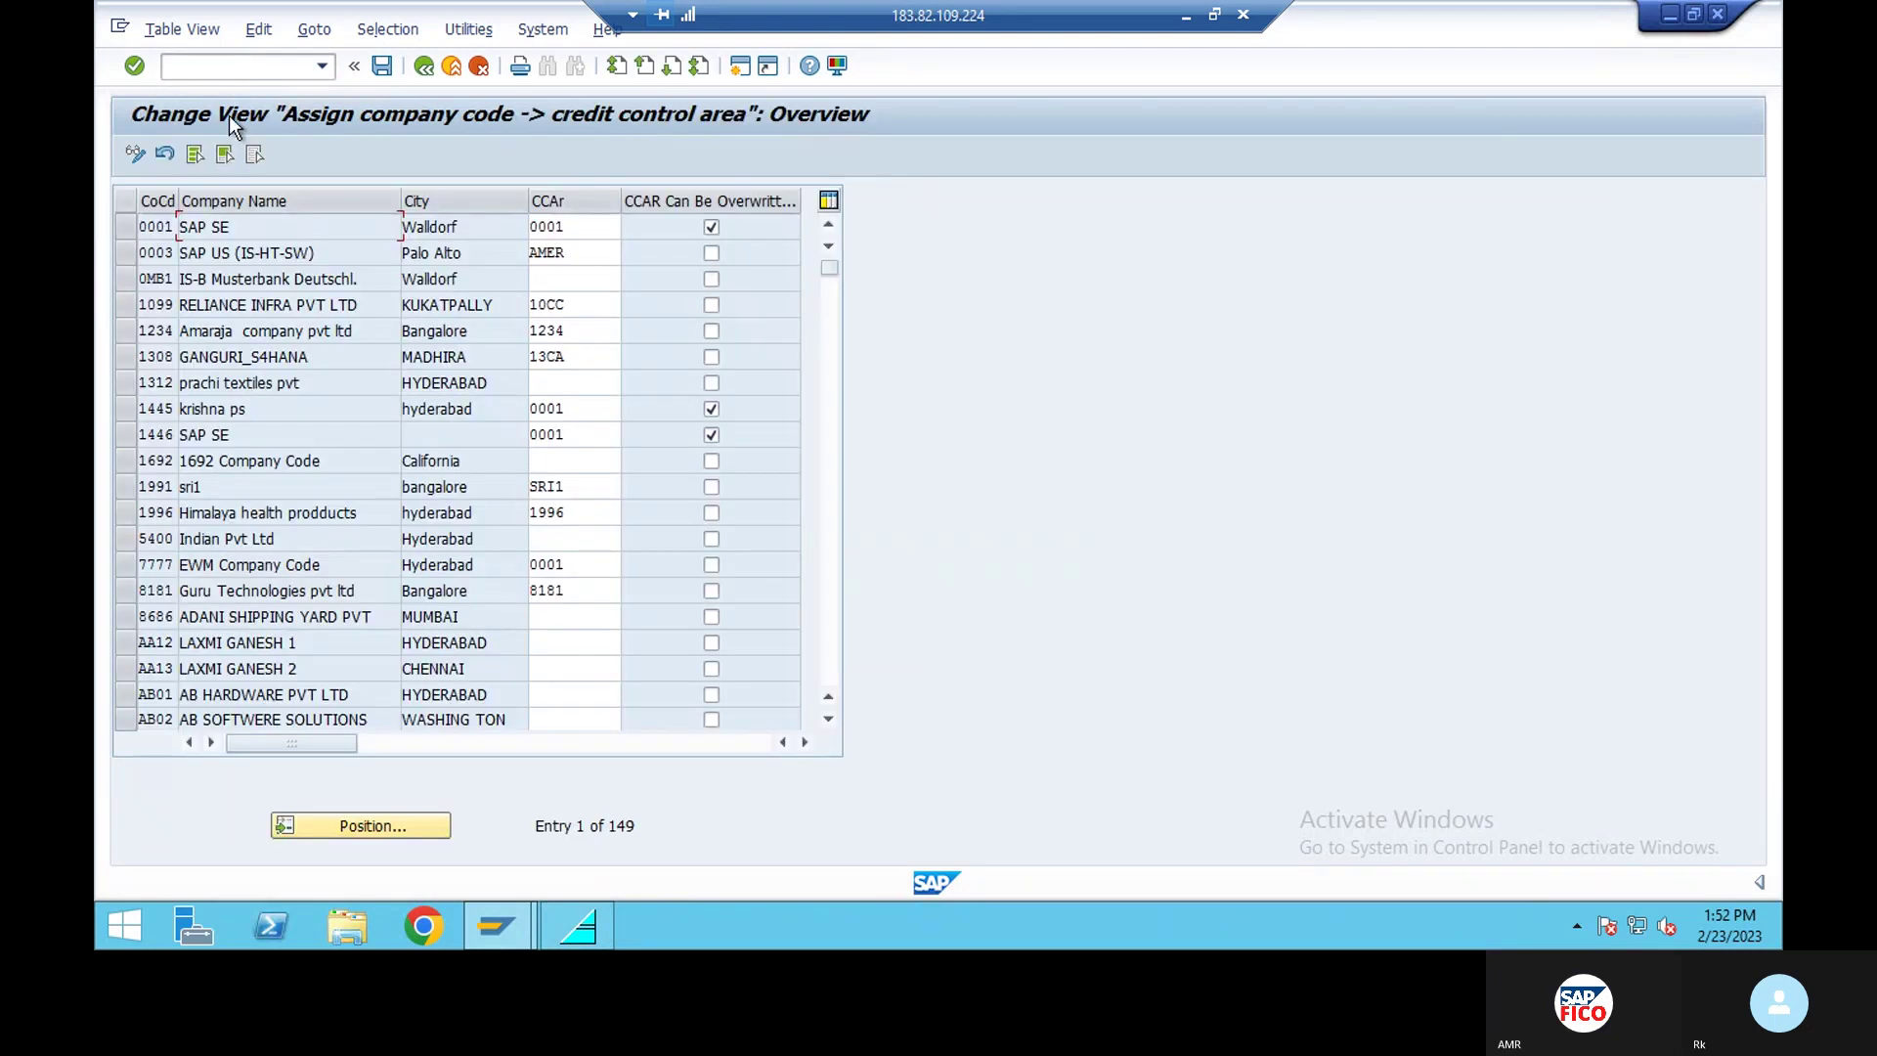
# Locate company code MRF1 in the assignment list and assign credit control area MRFC to it.
pyautogui.click(365, 831)
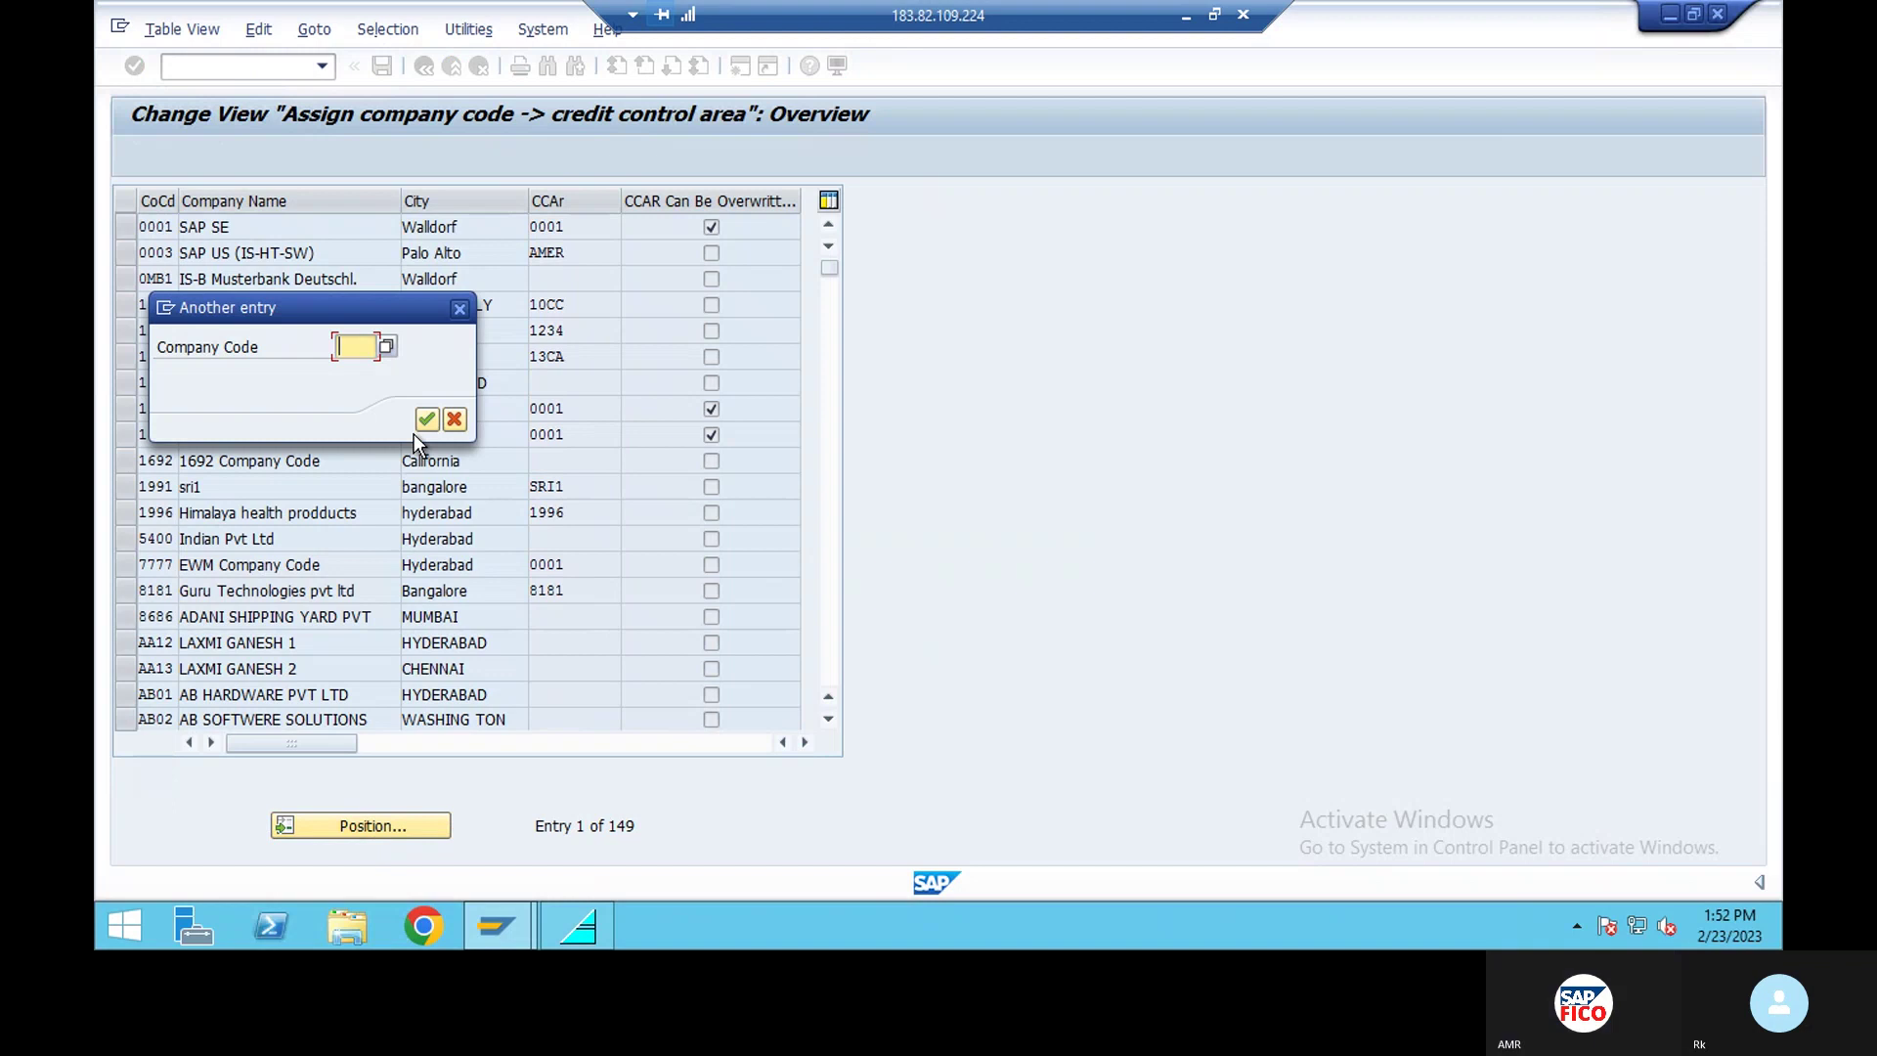
pyautogui.write('MRF1')
pyautogui.click(426, 418)
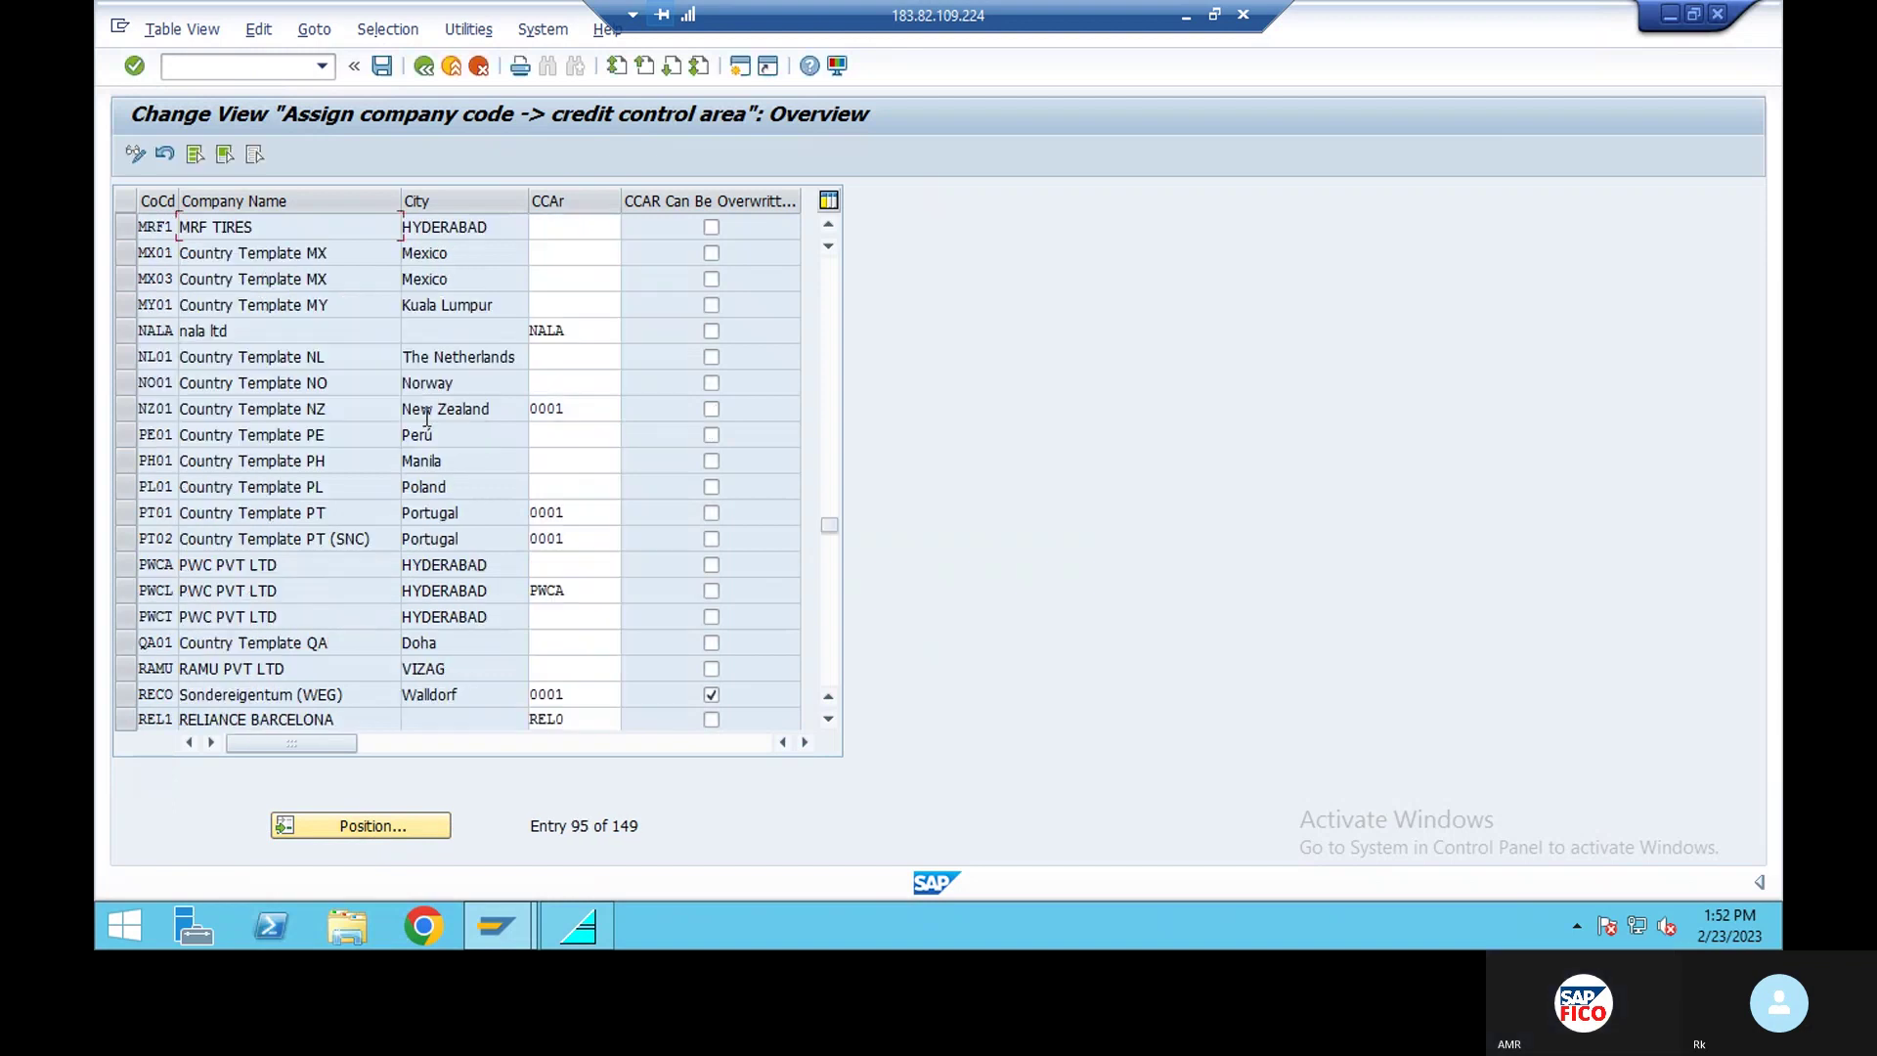
pyautogui.click(574, 230)
pyautogui.write('MRFC')
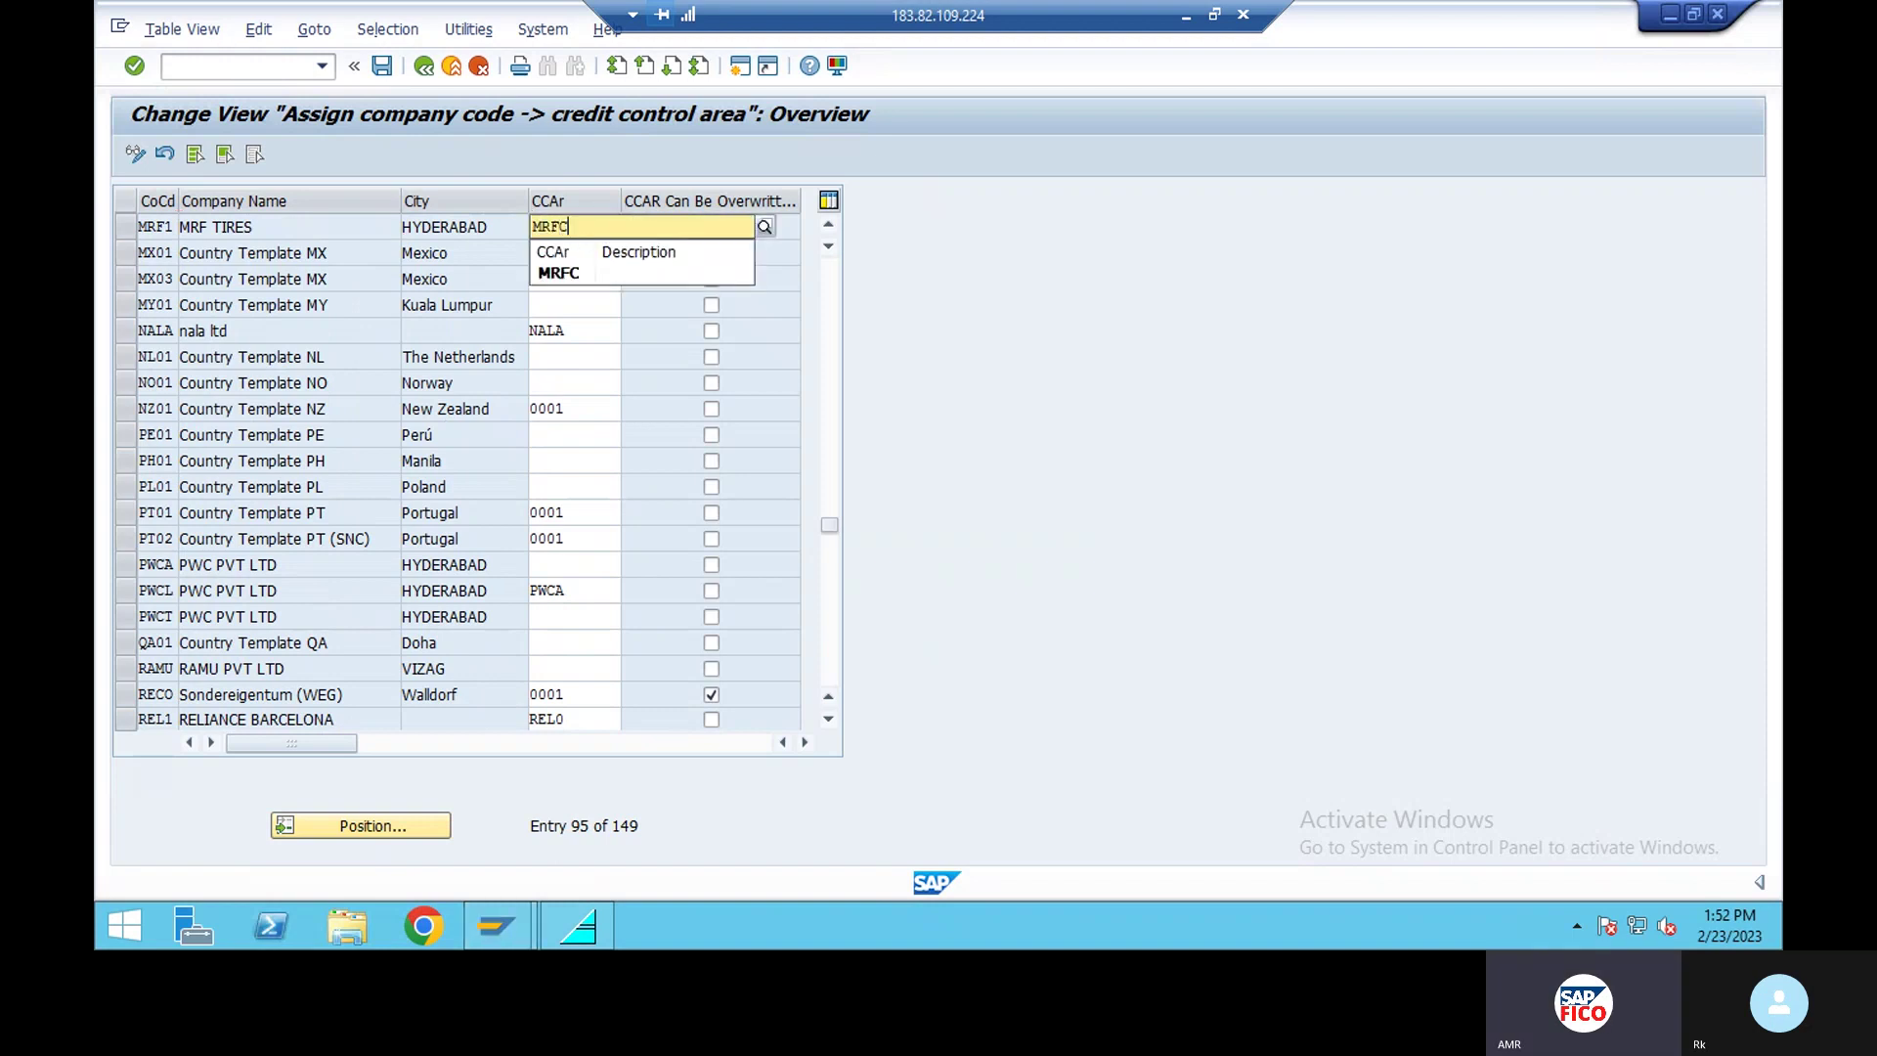
pyautogui.click(584, 275)
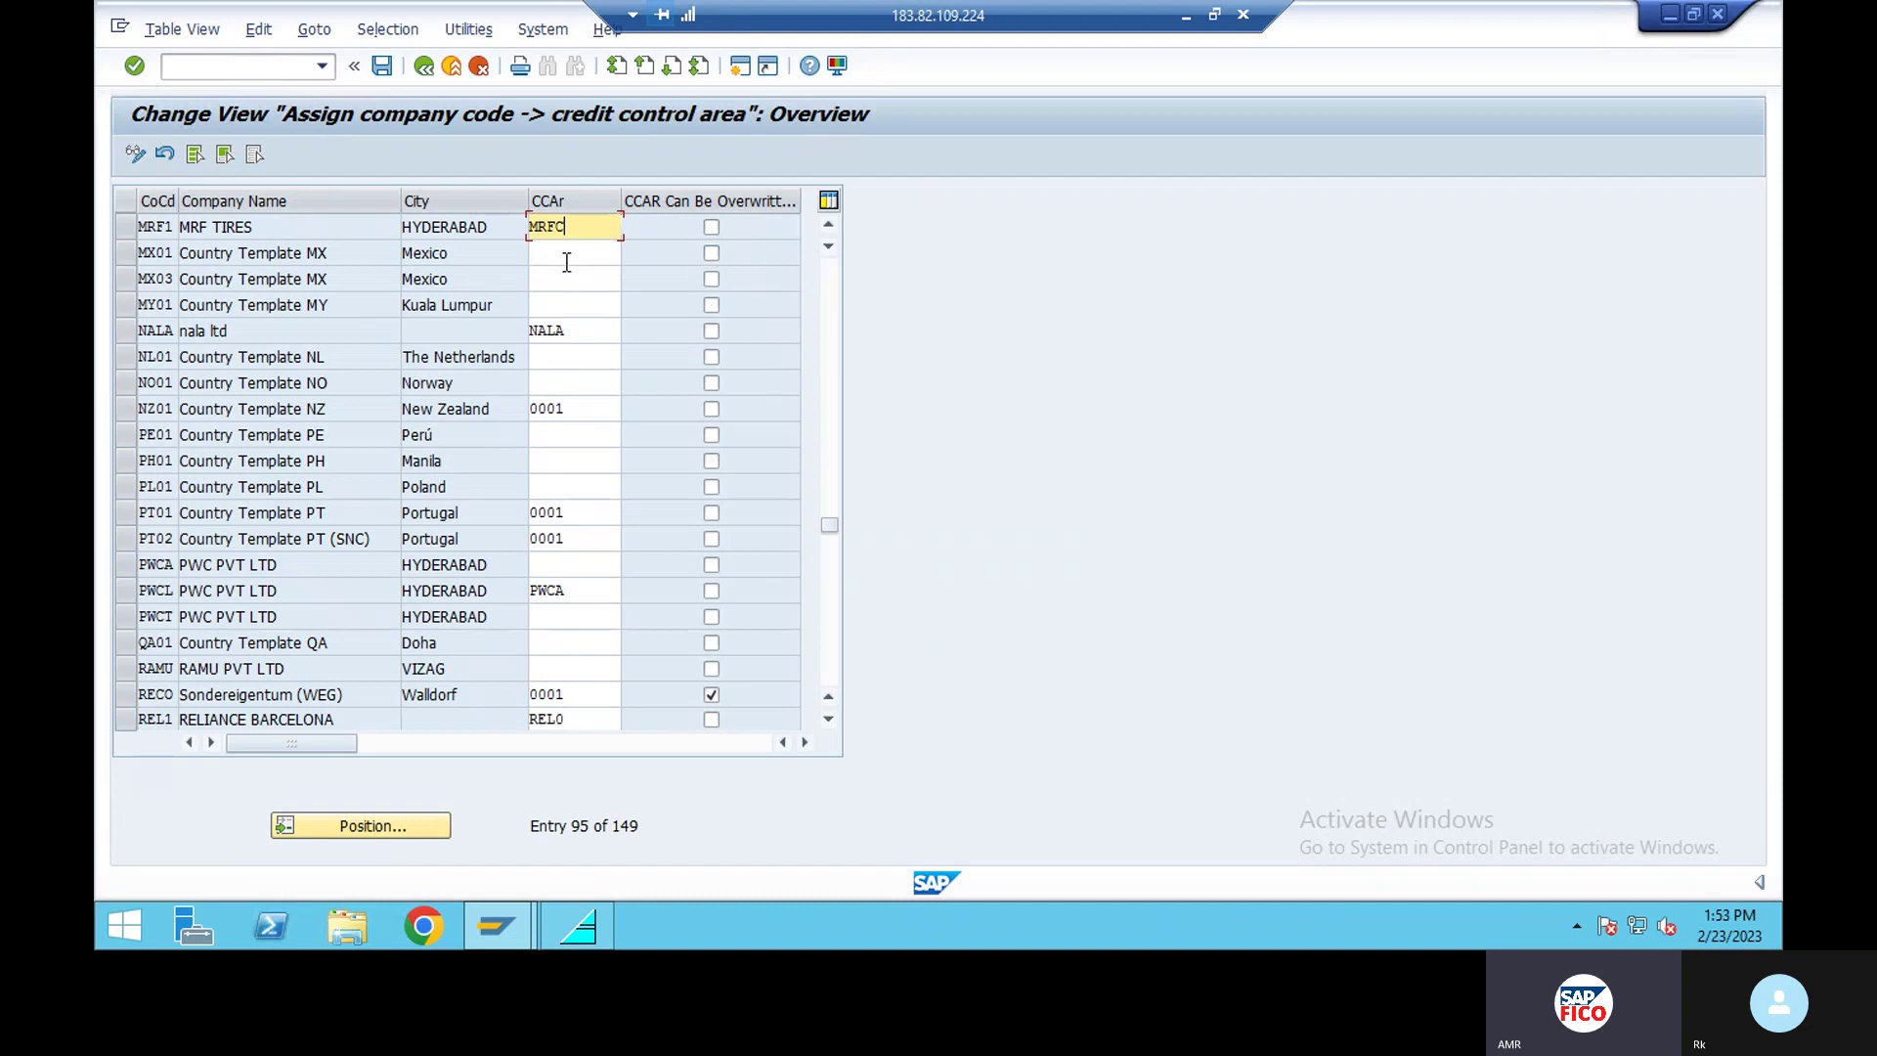
# Save the credit control area assignment under the proposed customizing request and return to the configuration steps slide.
pyautogui.click(380, 69)
pyautogui.click(457, 420)
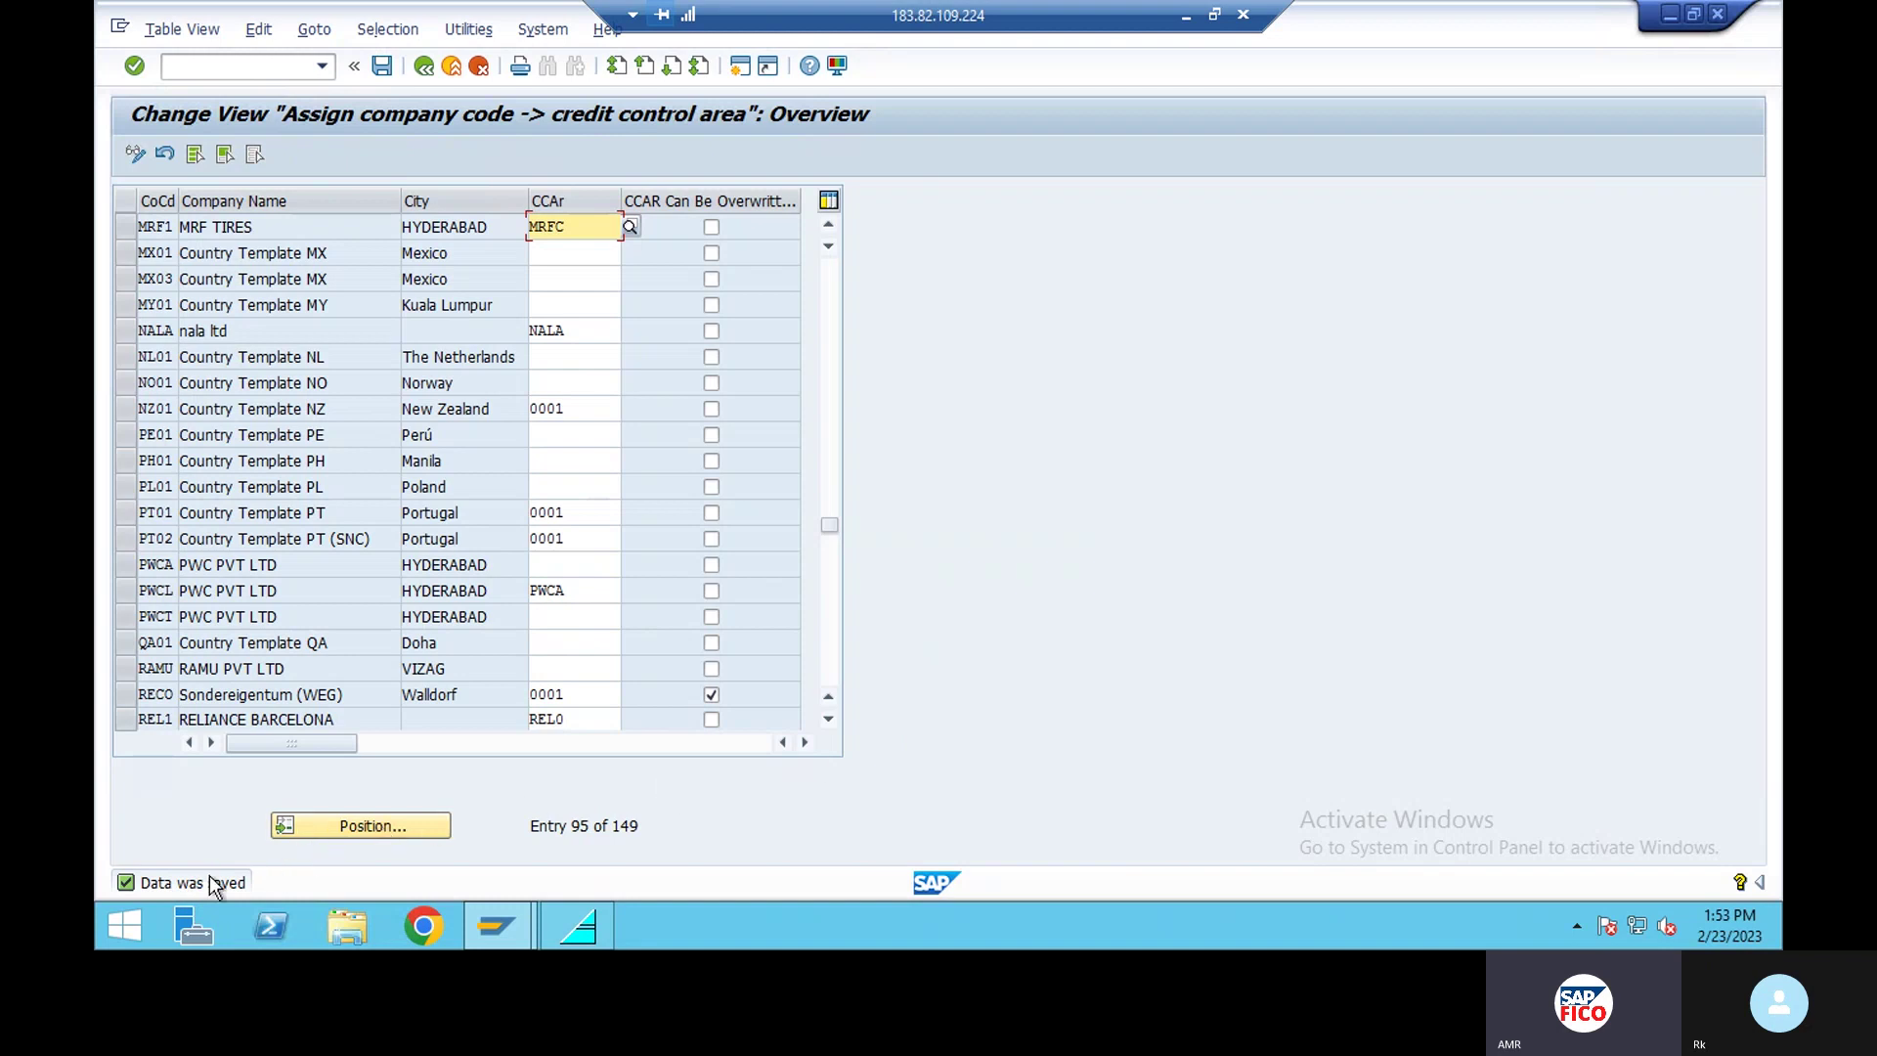
pyautogui.hotkey('alt', 'Tab')
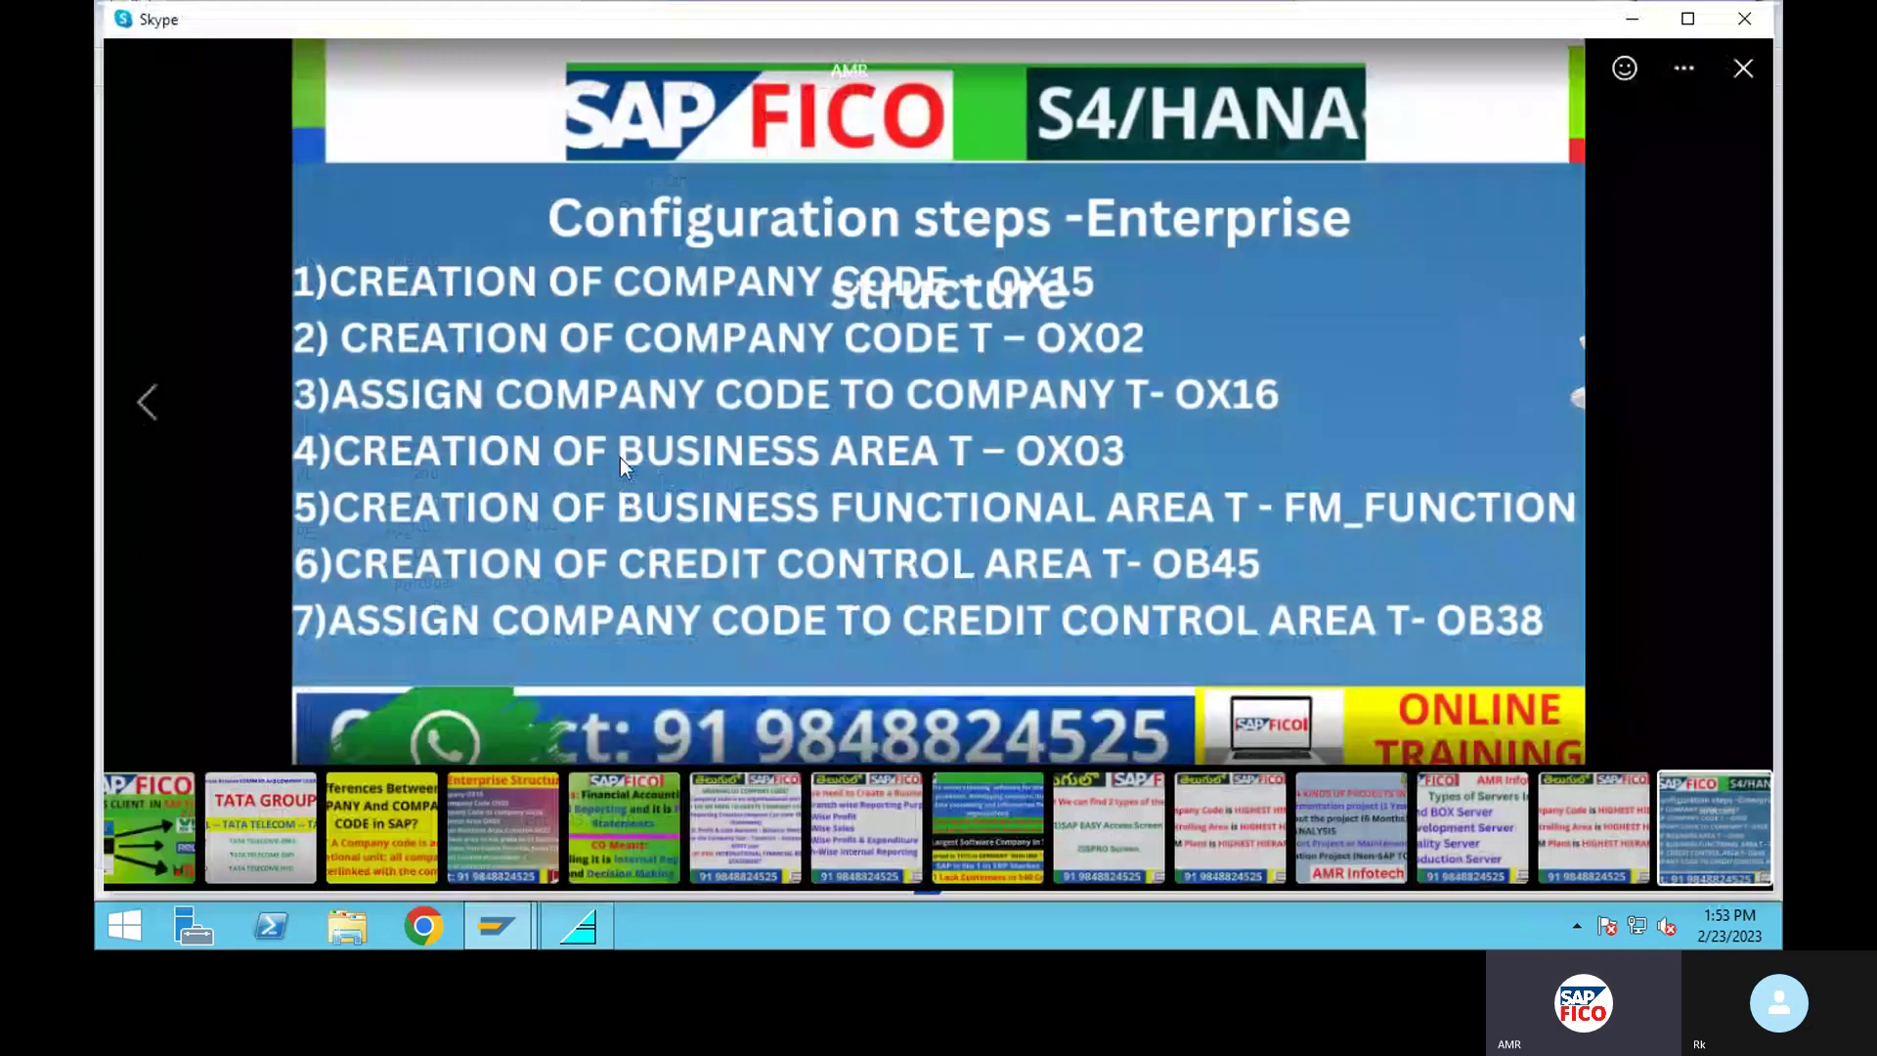